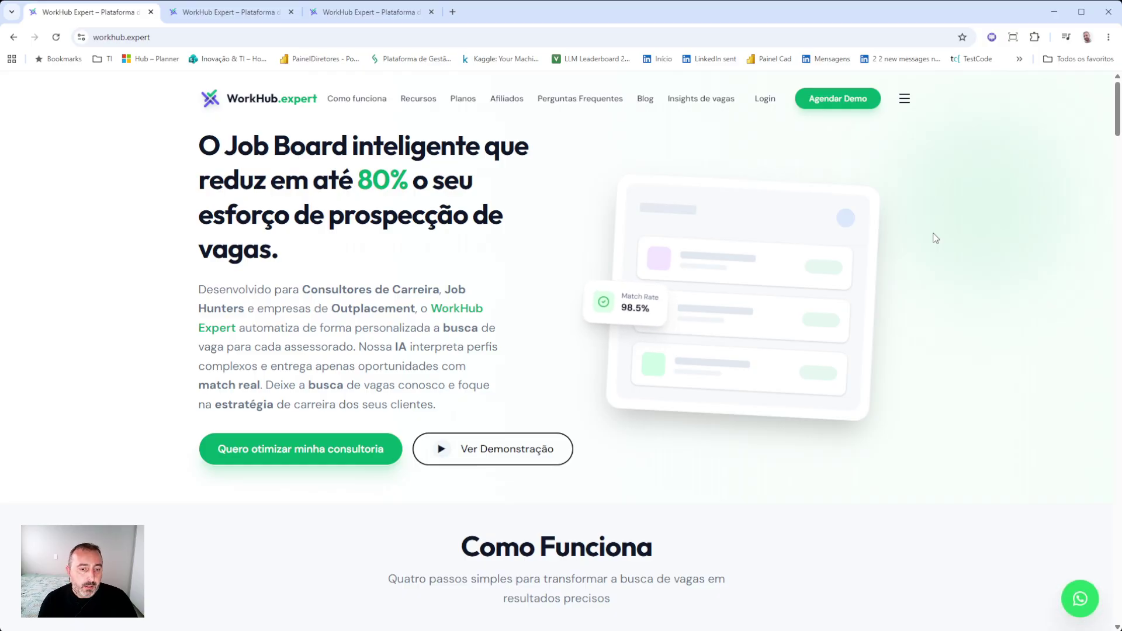
- Log in from the WorkHub.expert site to open the app dashboard in a new tab
left_click(771, 98)
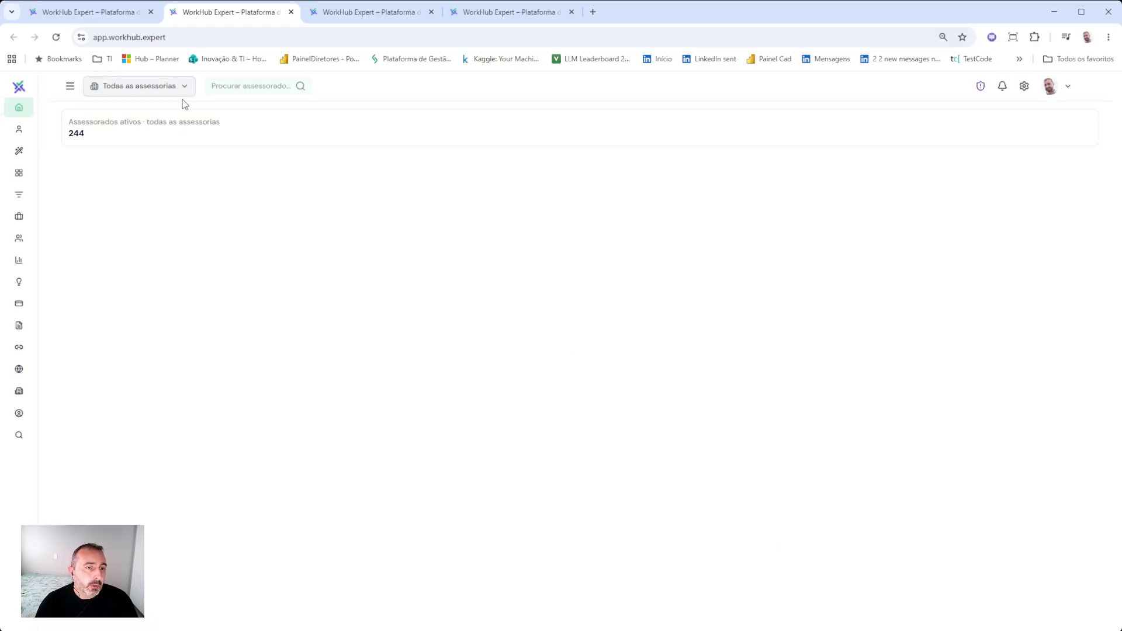
- Filter the dashboard to the WorkHub.expert consultancy, showing 10 active advisees
left_click(183, 93)
scroll(450, 444, "down", 10)
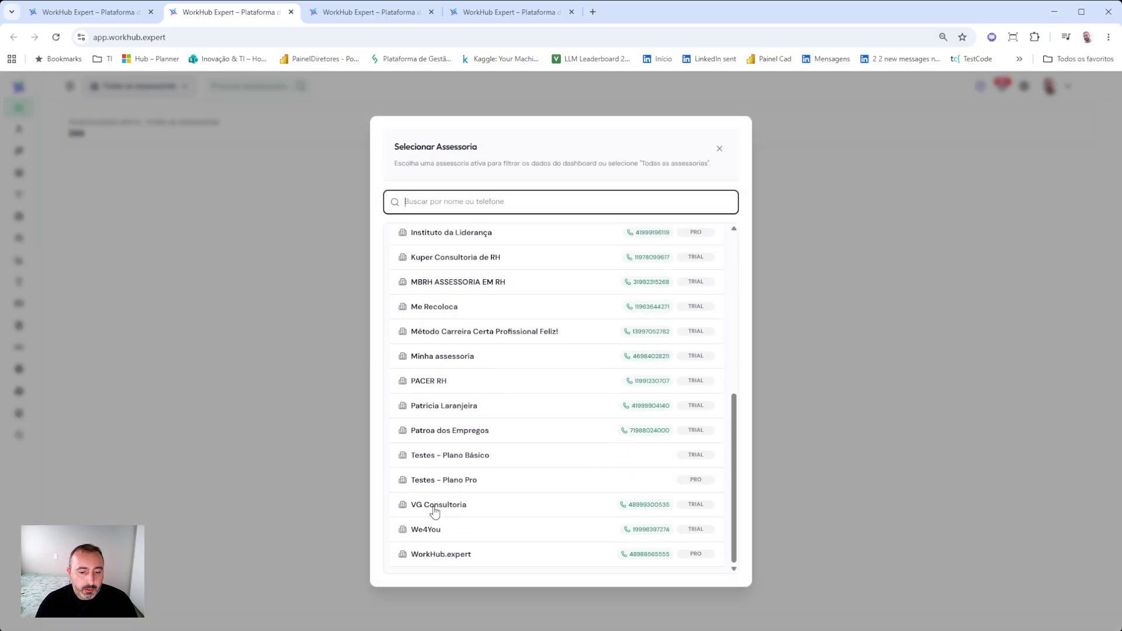
left_click(441, 555)
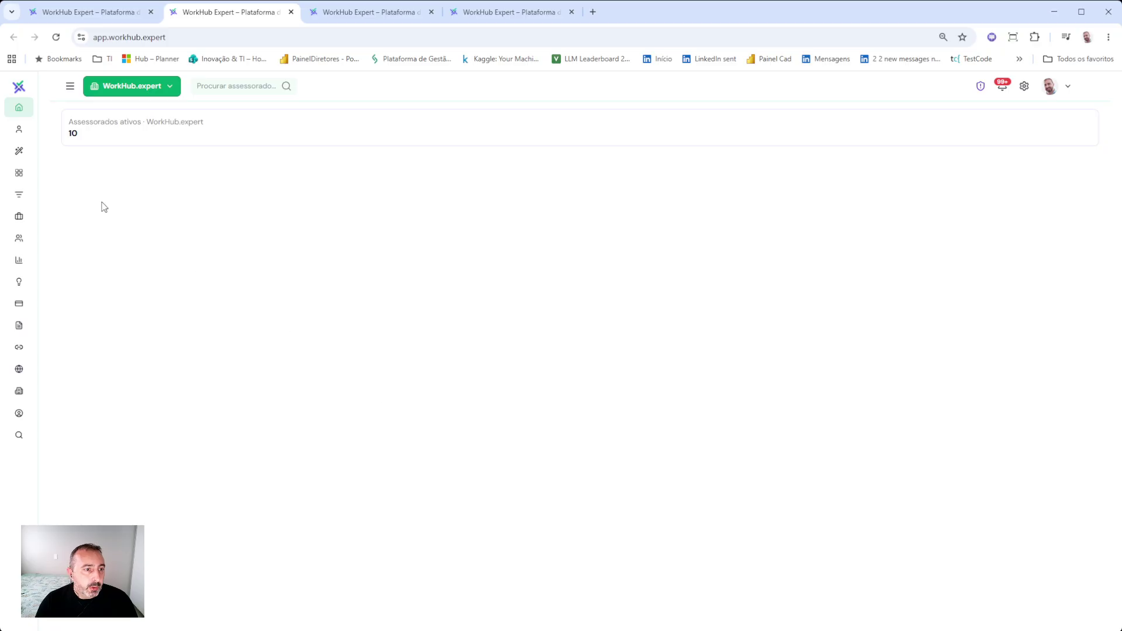
- Expand the sidebar navigation menu to show its labels
left_click_drag(70, 133, 100, 135)
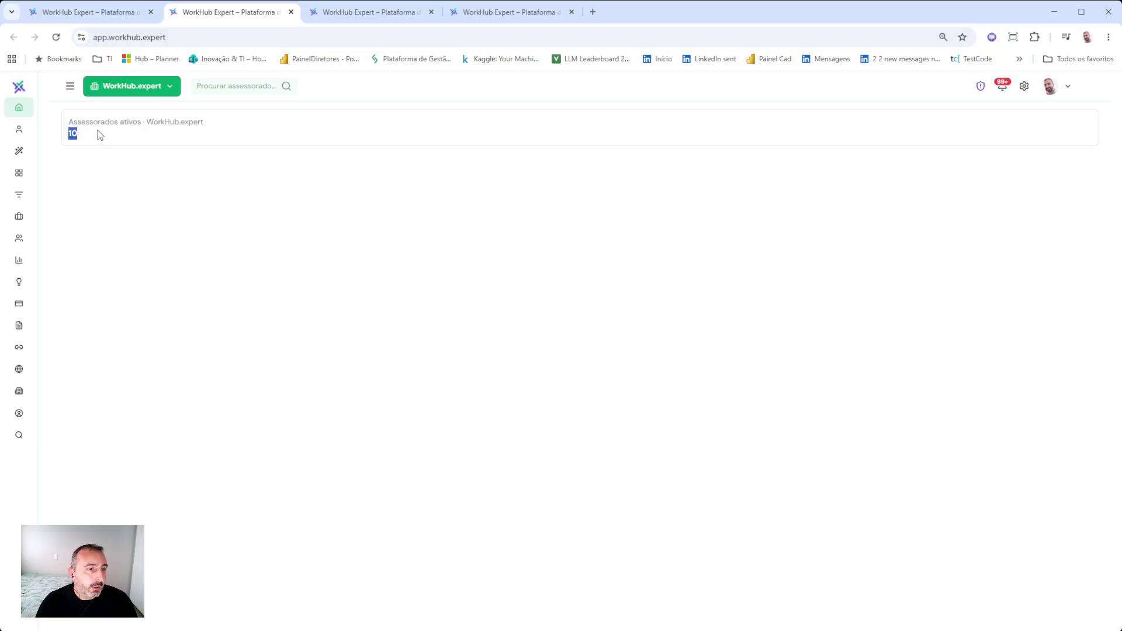
left_click(70, 86)
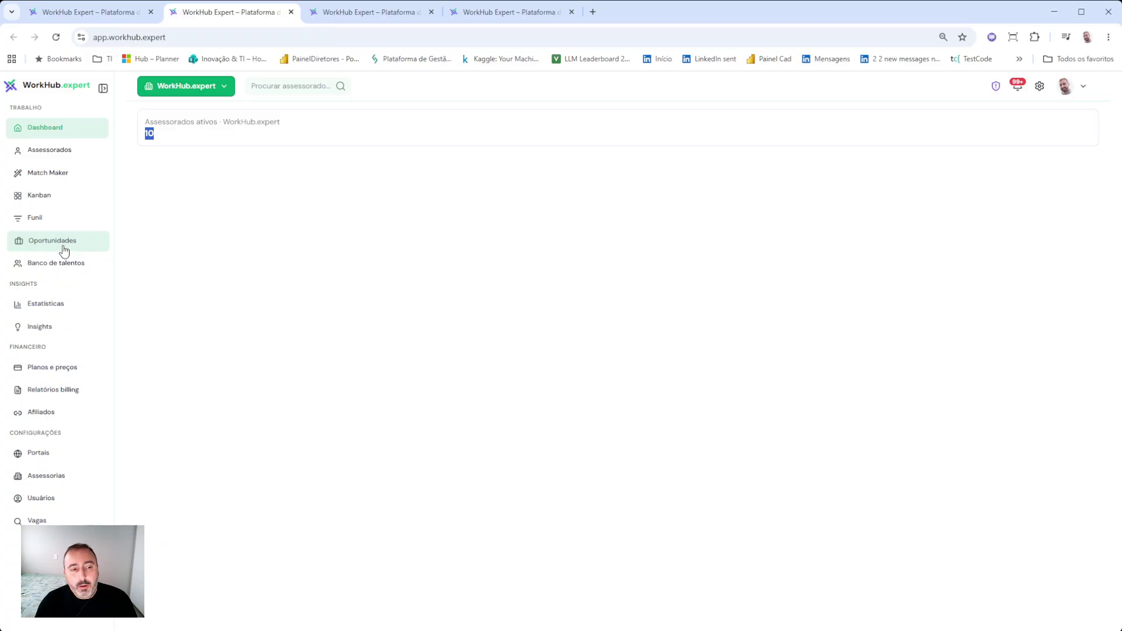
left_click(174, 222)
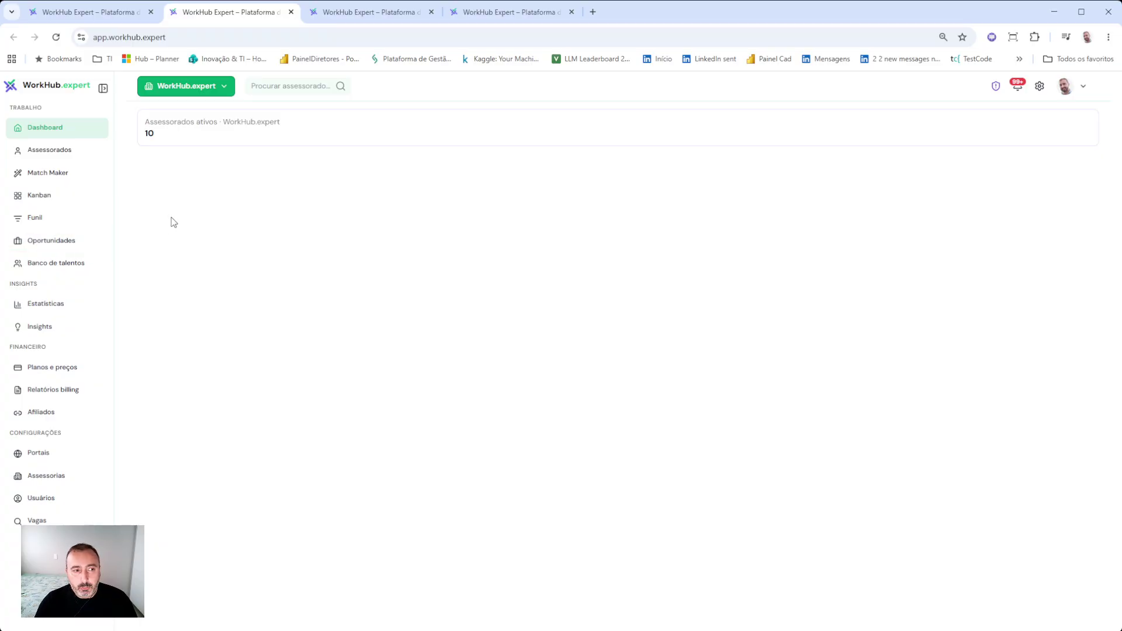
- Start a new advisee under Assessorados and enter the advisee's first name and e-mail address
left_click(51, 155)
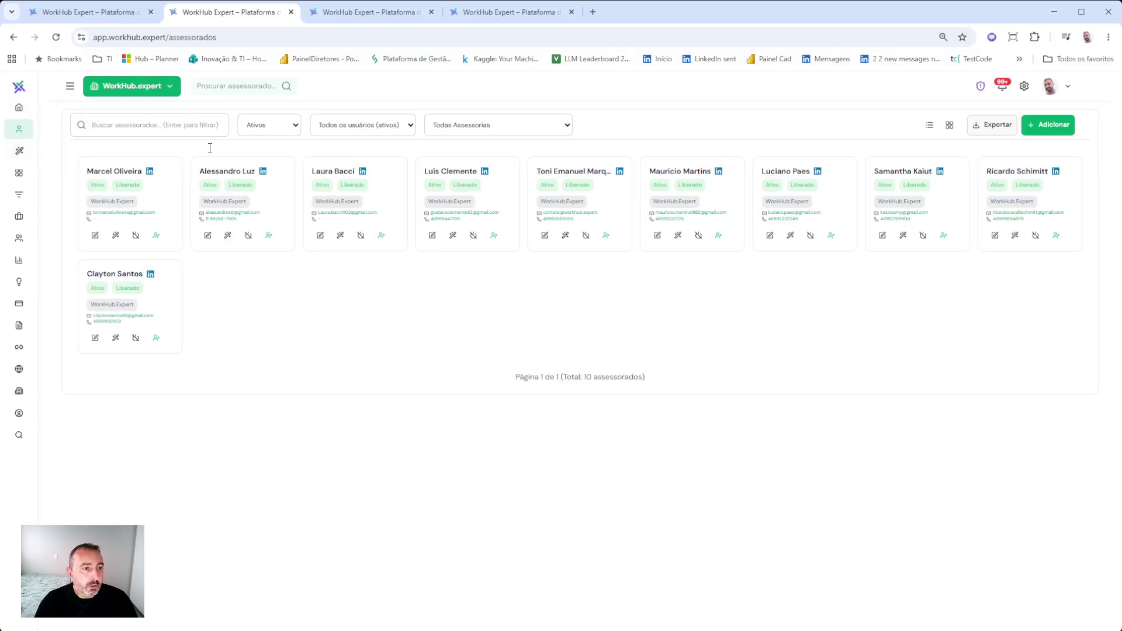
left_click(1049, 127)
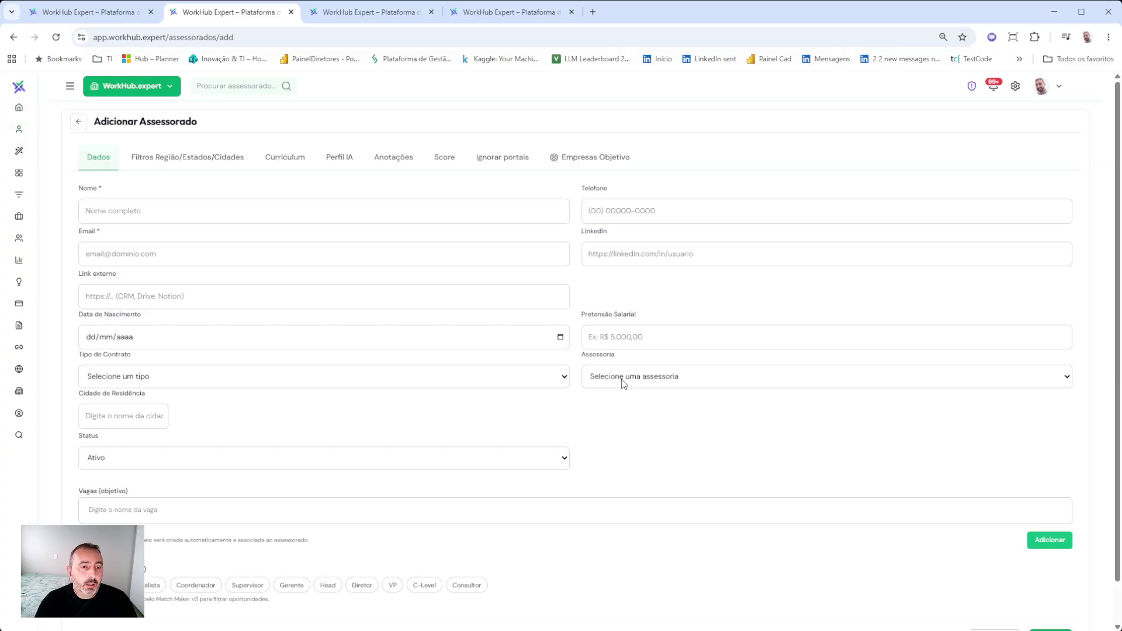
left_click(184, 215)
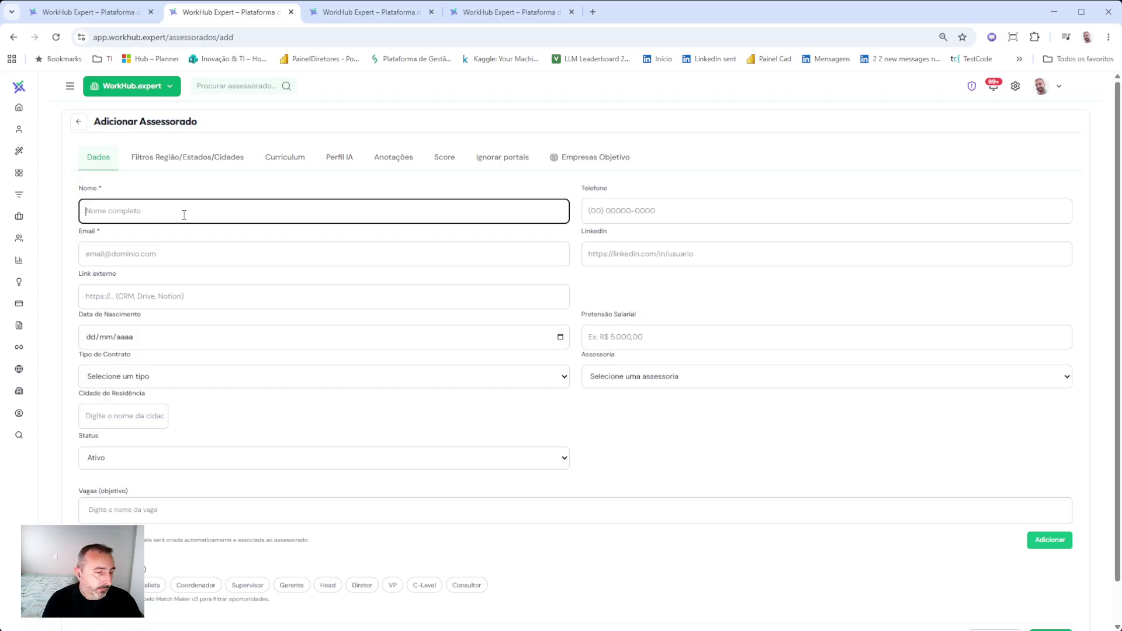
type("Emanuel")
key("Tab")
key("Tab")
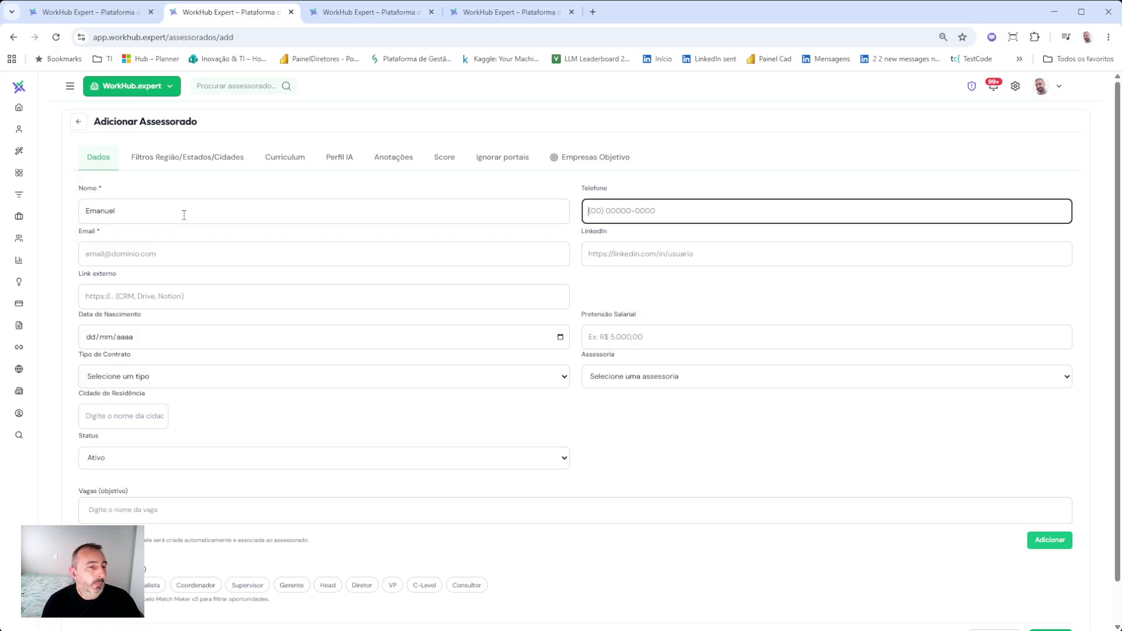
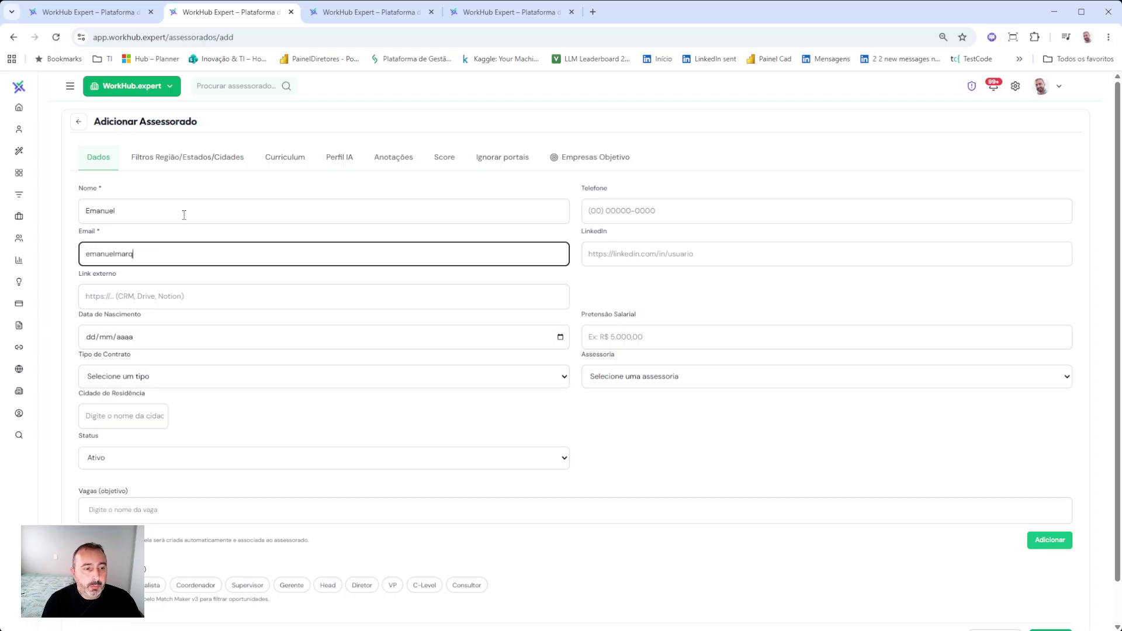
key("Tab")
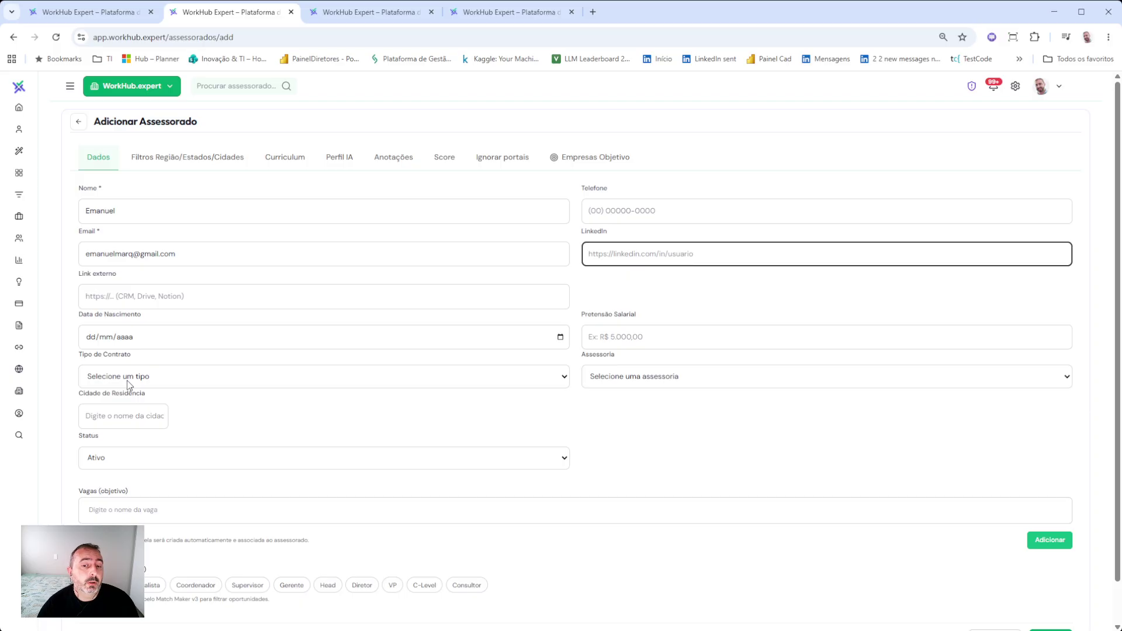
- Set the contract type to CLT/PJ and the consultancy to WorkHub.expert
left_click(132, 366)
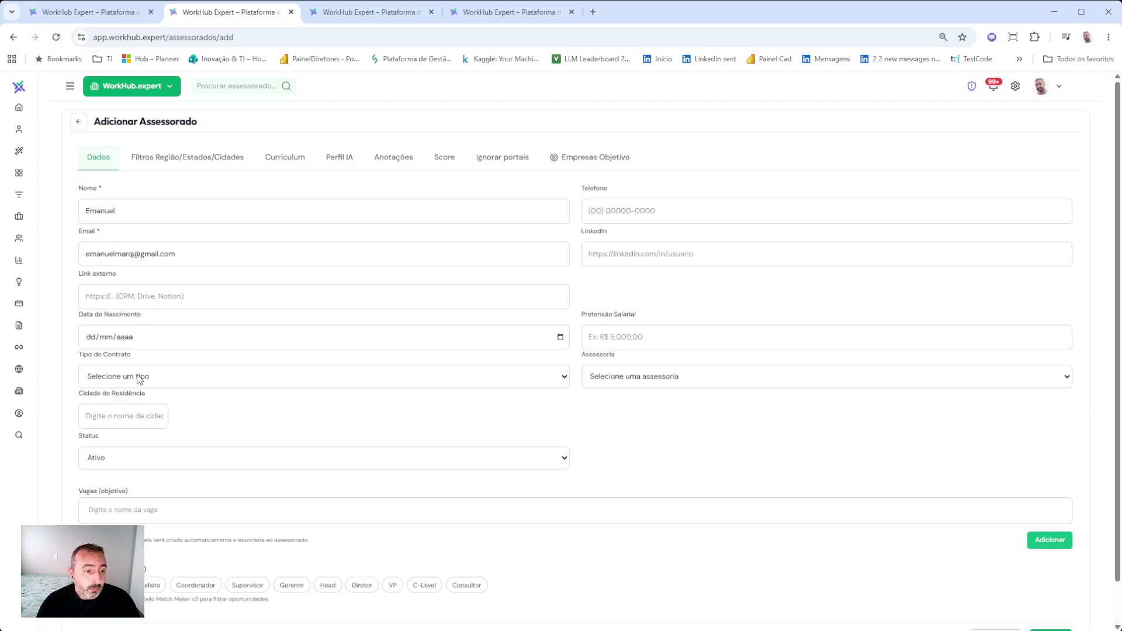
left_click(130, 496)
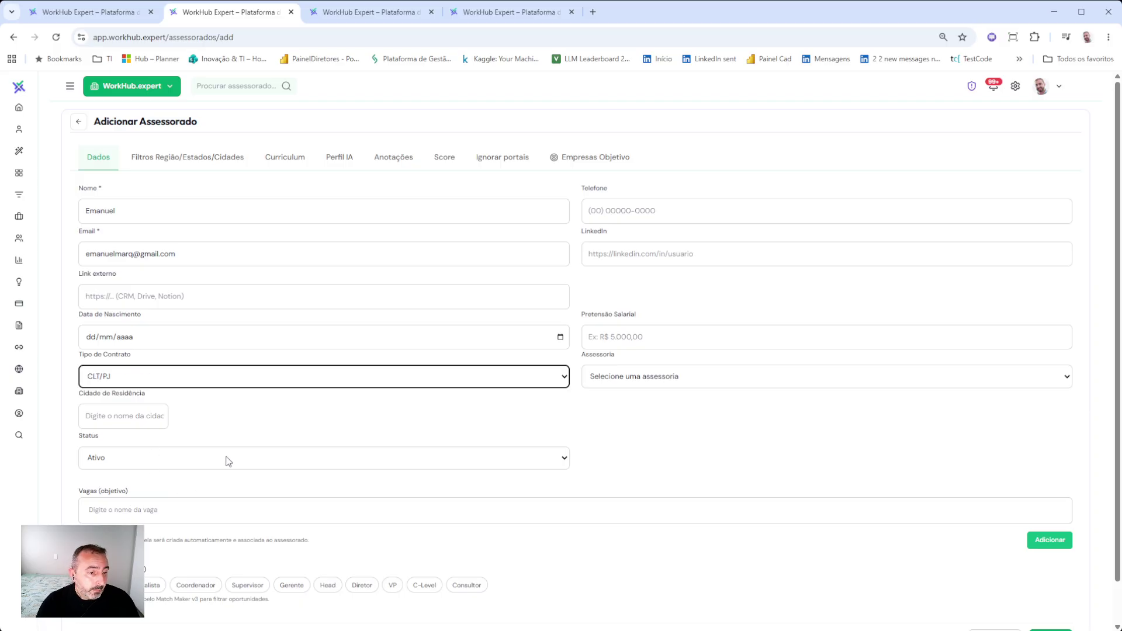
left_click(608, 404)
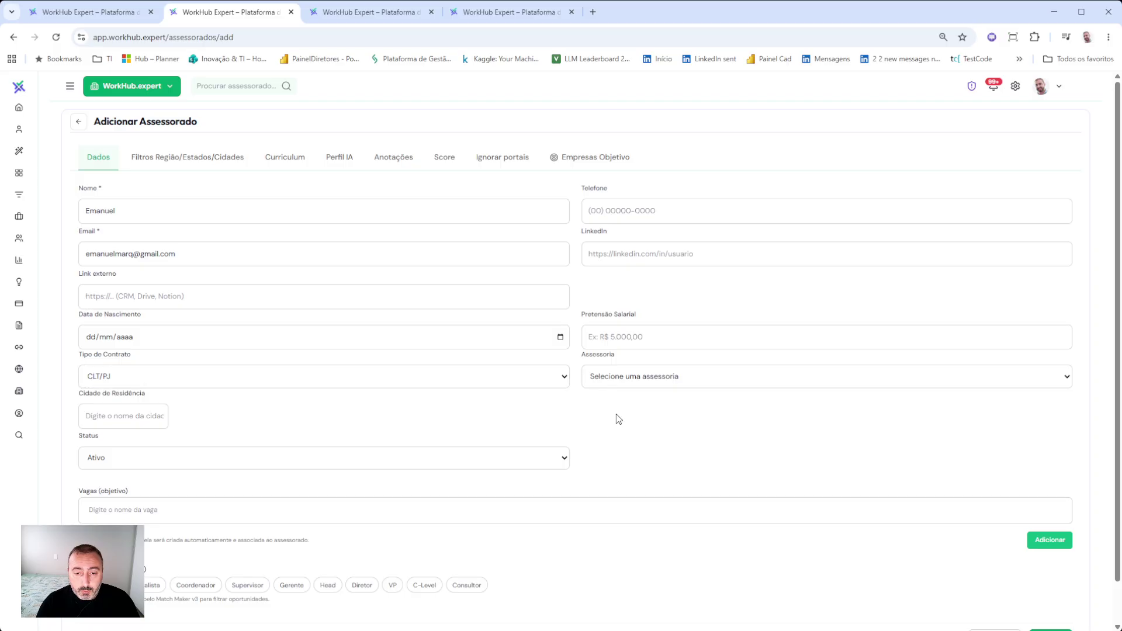
left_click(608, 404)
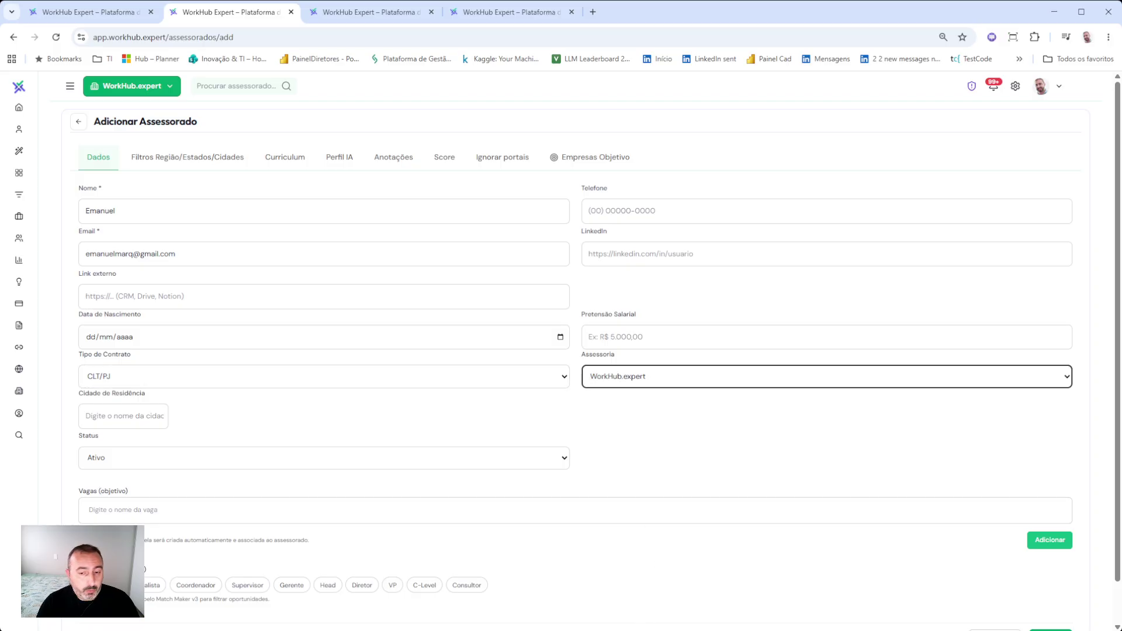
left_click(131, 417)
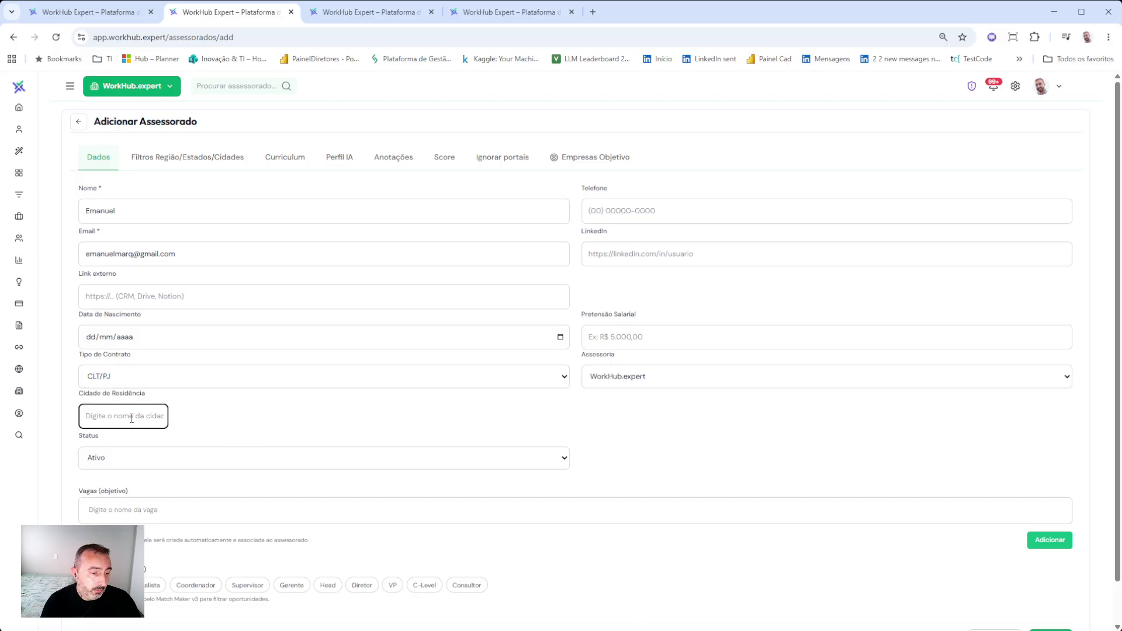
- Set the city of residence to Florianópolis - SC
type("Flo")
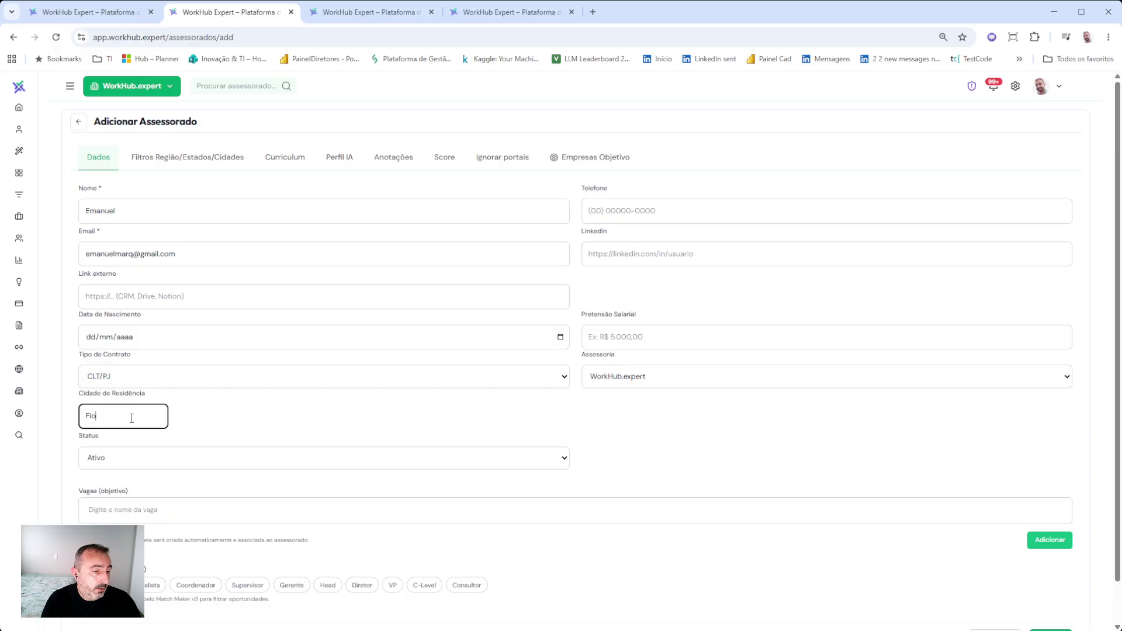
type("riono")
key("BackSpace")
key("BackSpace")
type("an")
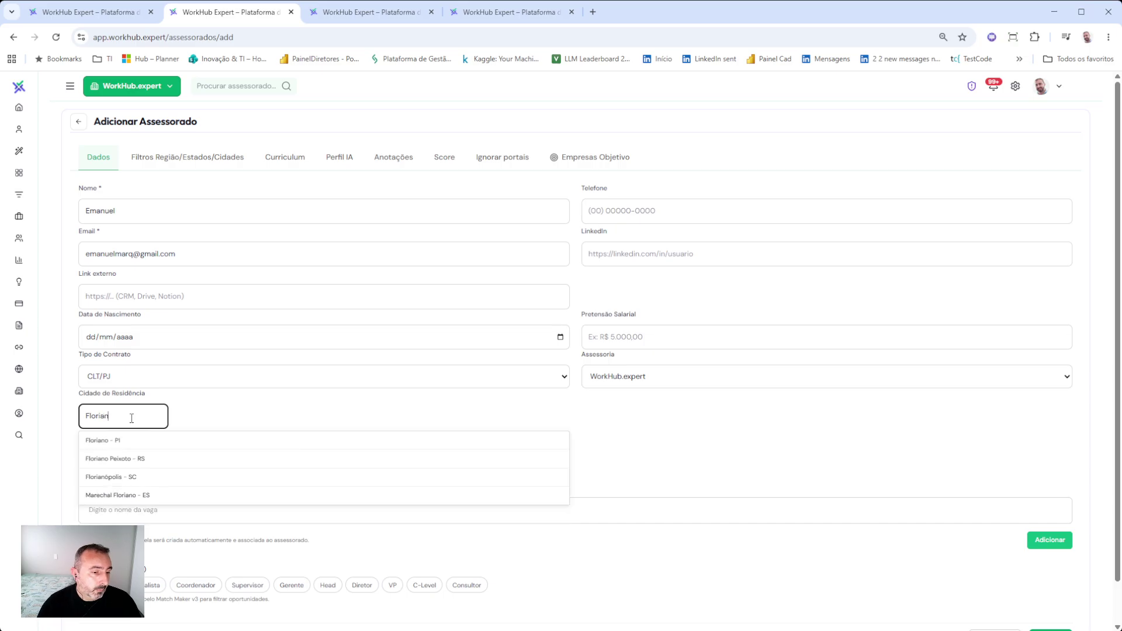
left_click(105, 477)
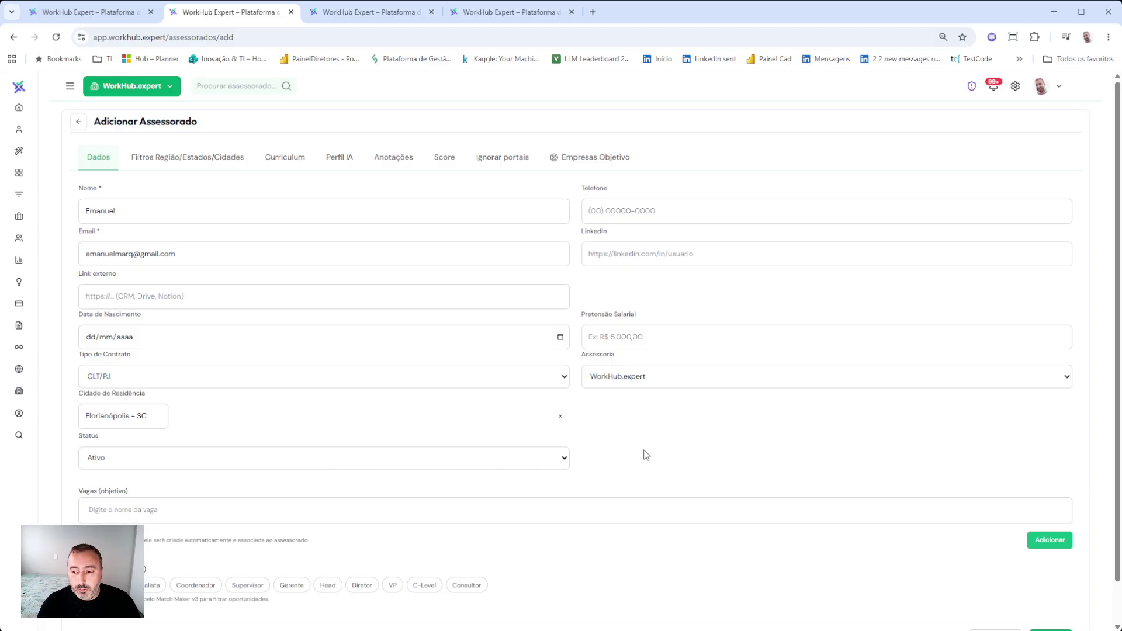
scroll(664, 449, "down", 1)
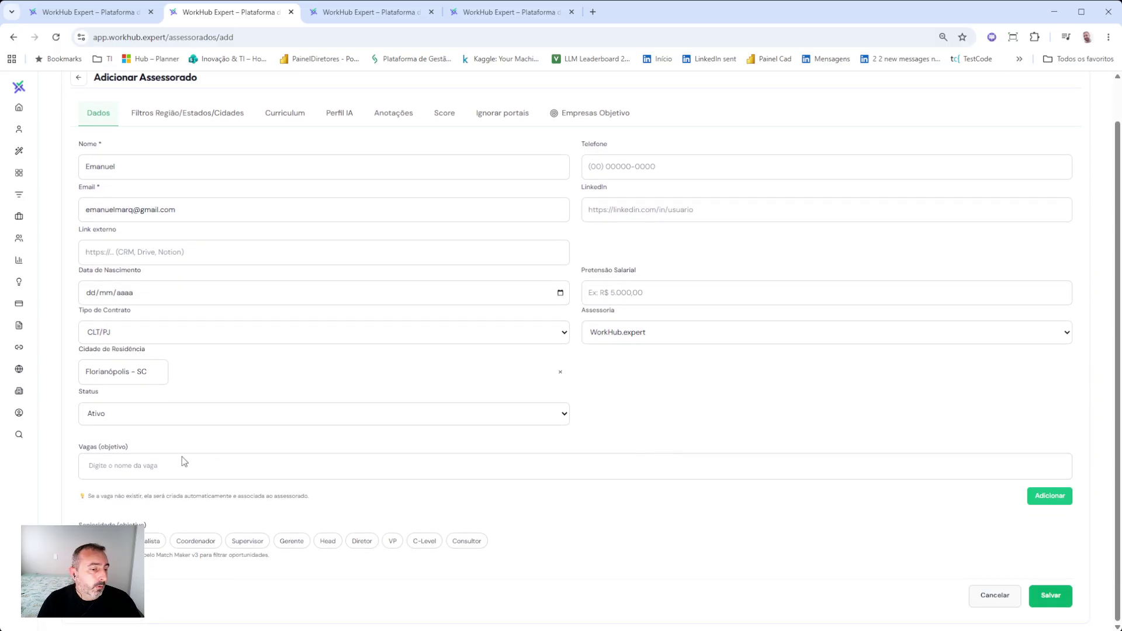
- Add target jobs 'head de ti', 'diretor de ti' and 'cio'
left_click(158, 460)
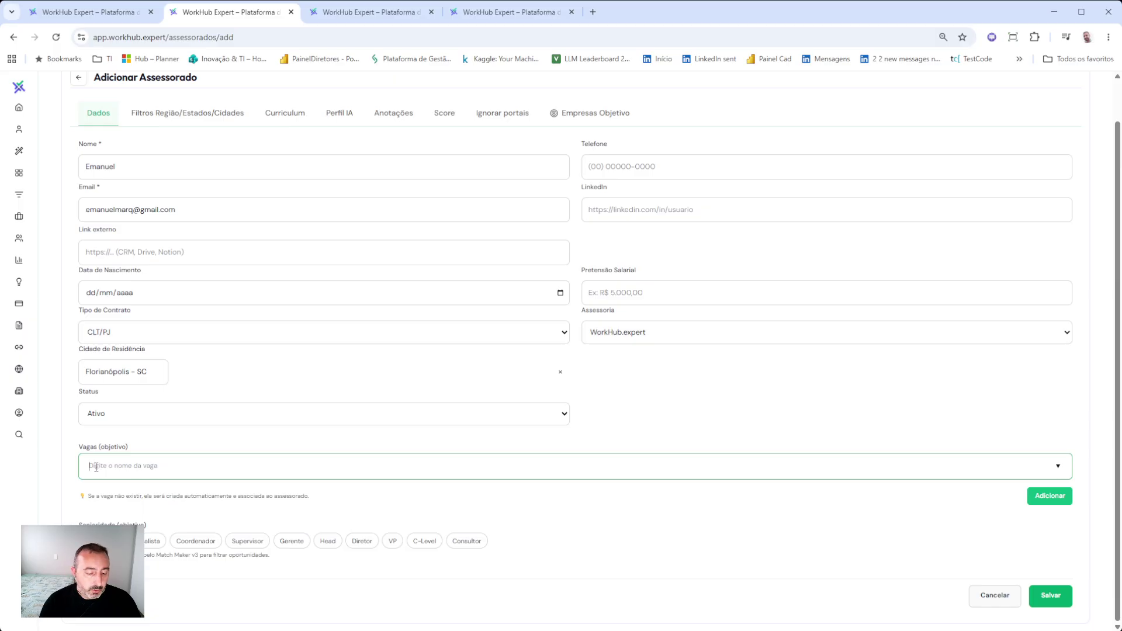
type("head")
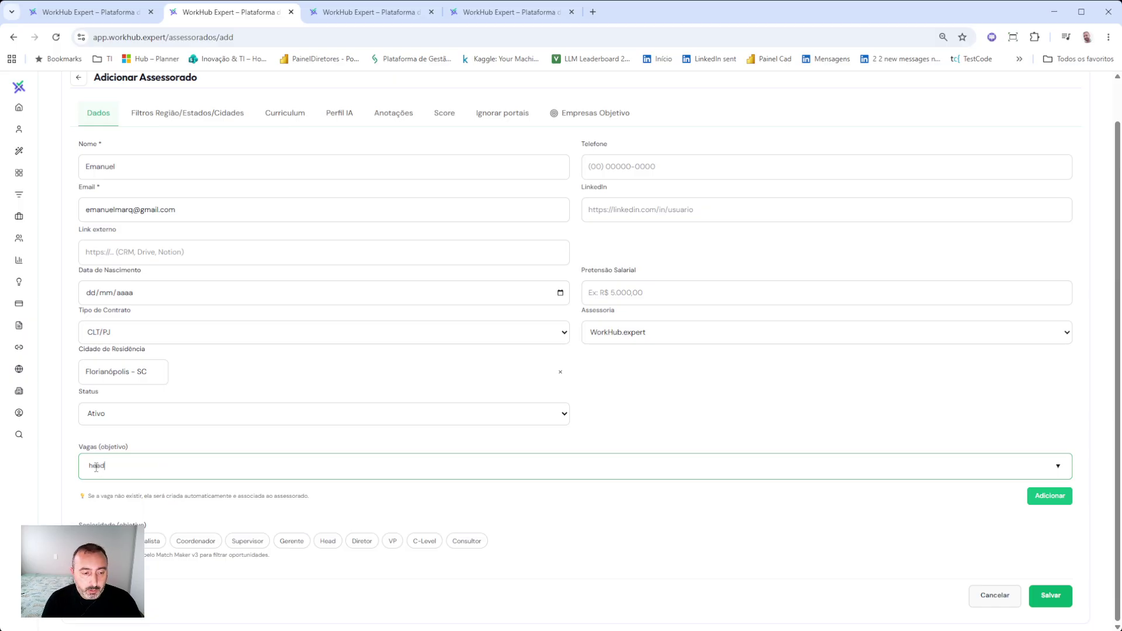
type(" d")
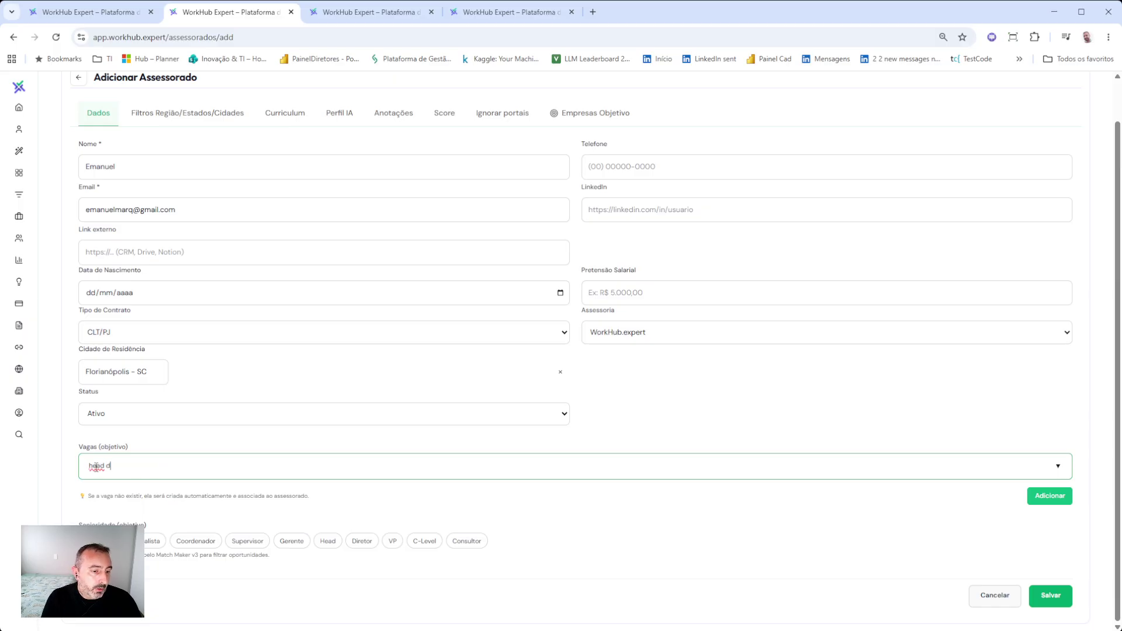
type("e ti")
key("Return")
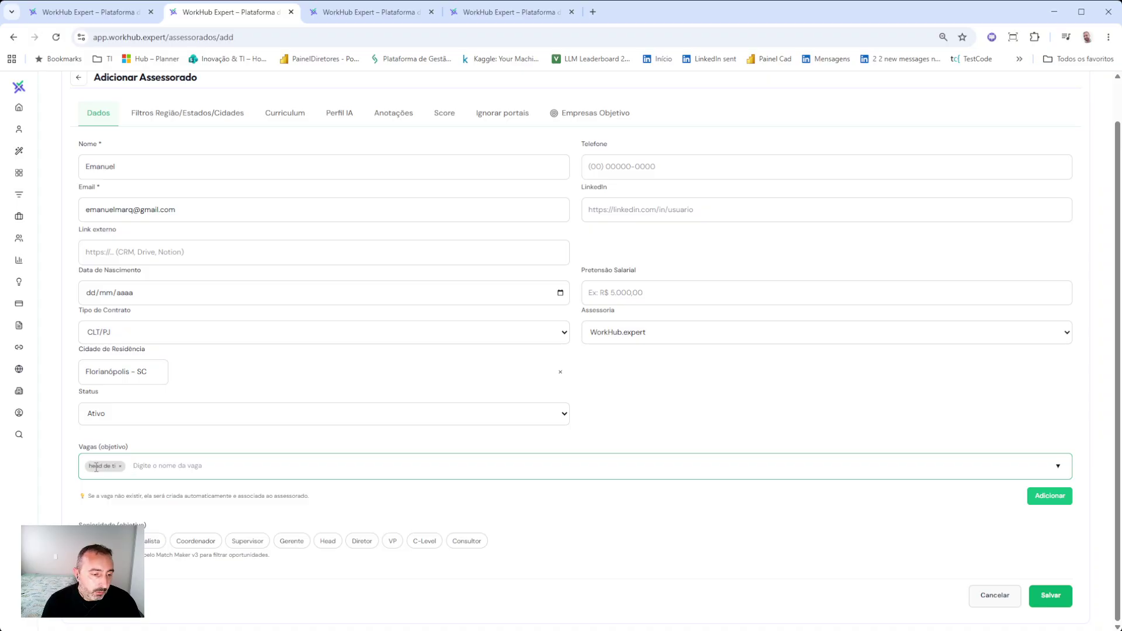
type("diretor de tio")
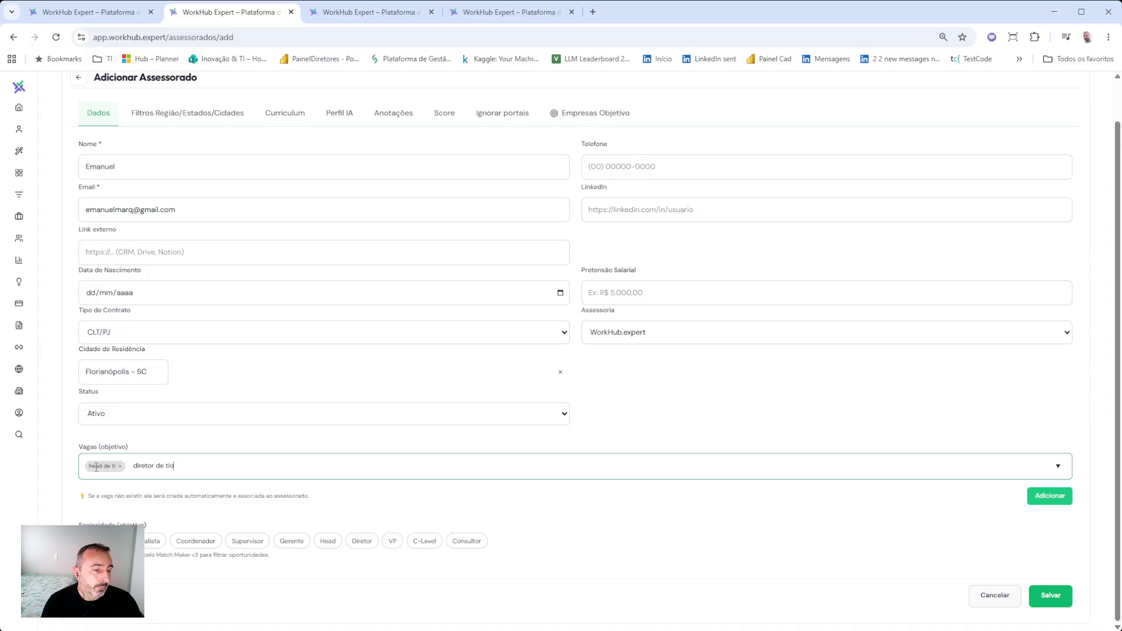
key("BackSpace")
key("Return")
type("cio")
key("Return")
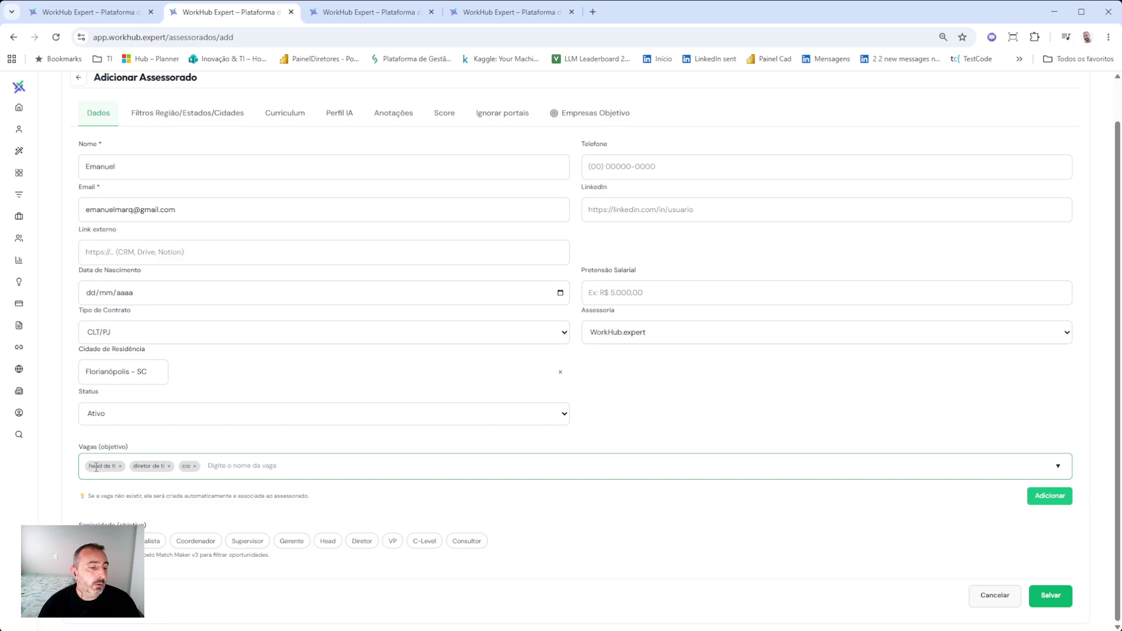
left_click(188, 513)
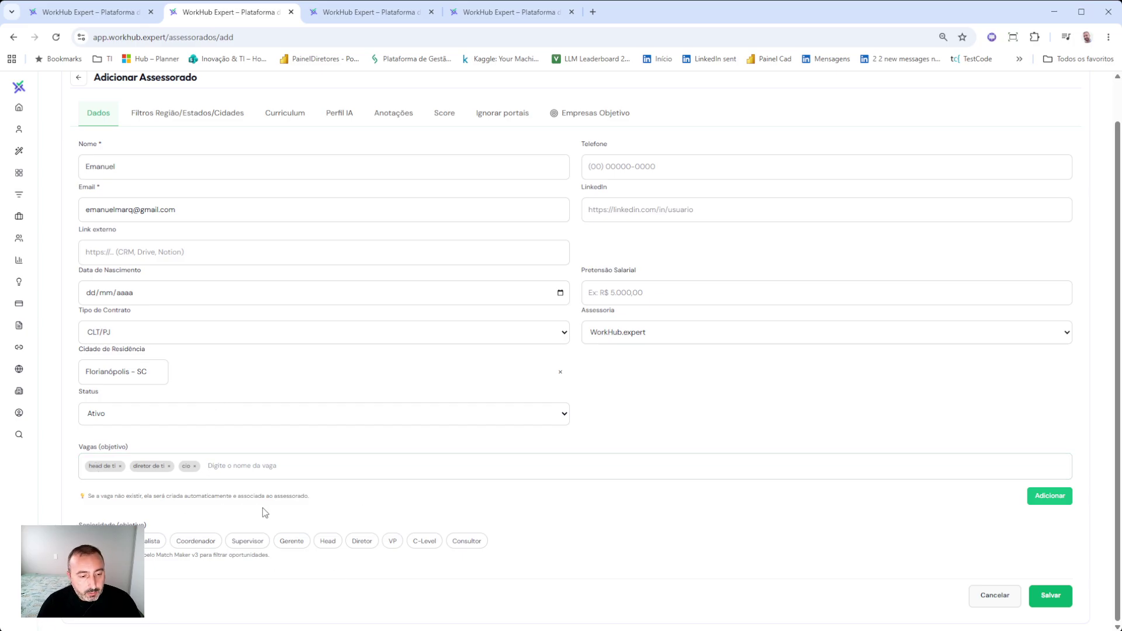
- Choose Head and Diretor seniority and save, triggering the CV Obrigatório warning
left_click(330, 541)
left_click(358, 543)
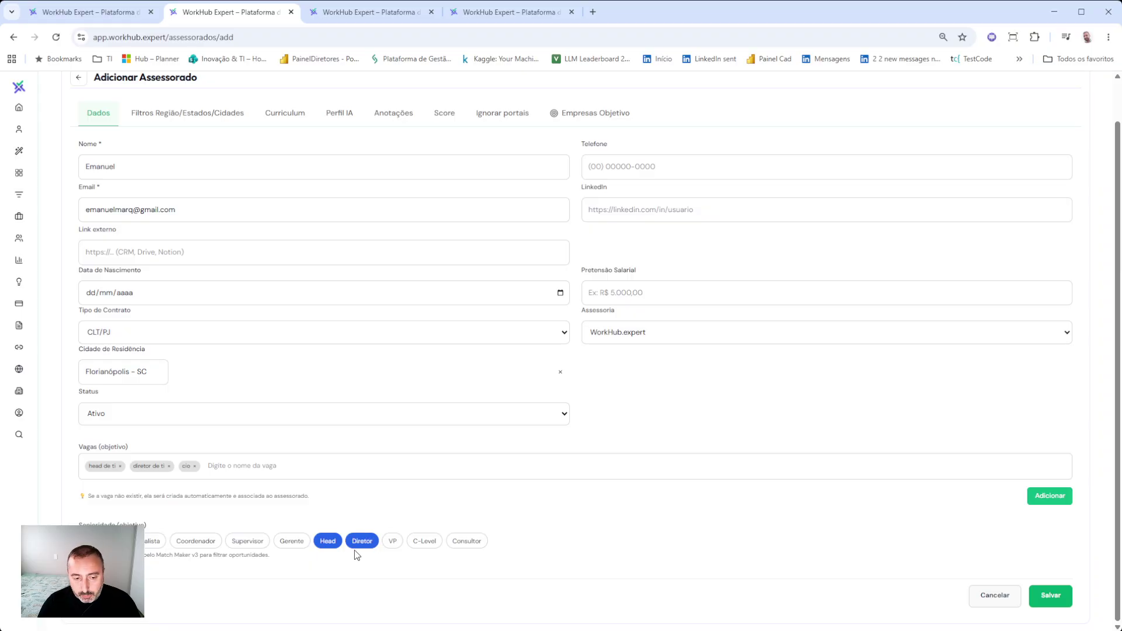
left_click(1050, 596)
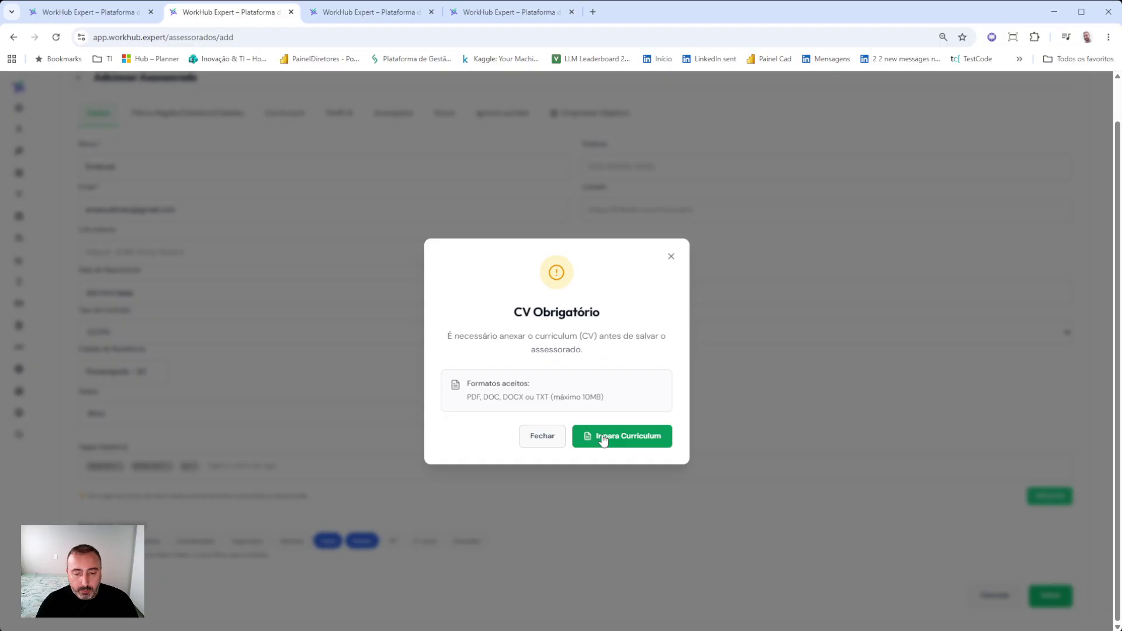
- Upload the CV Profile (6).pdf to create the advisee, then return to the Dados tab
left_click(604, 439)
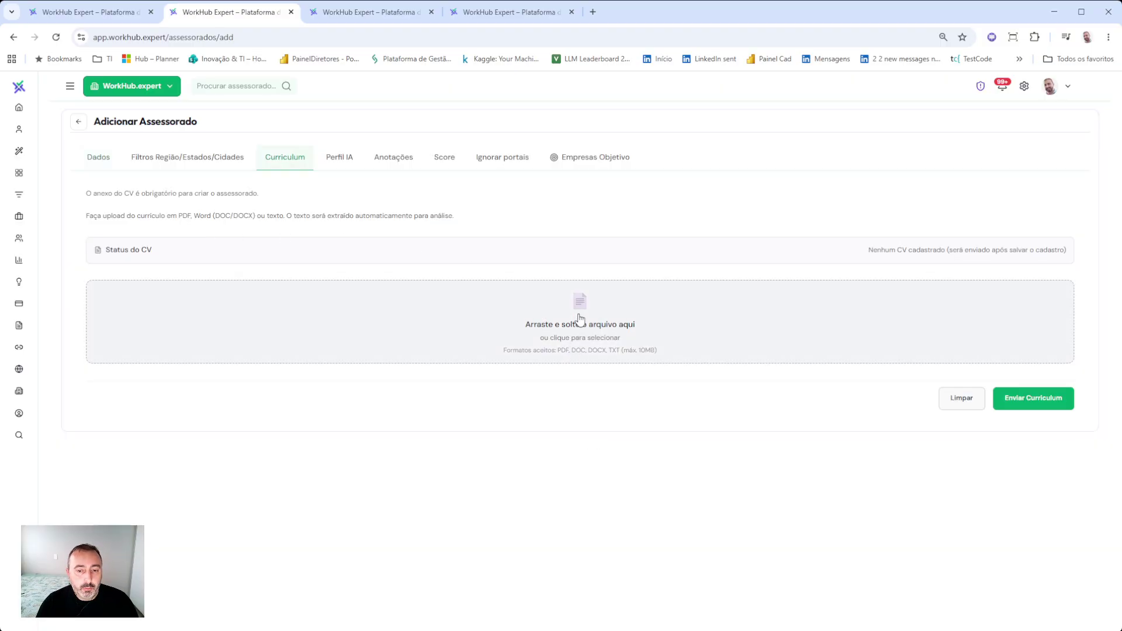
left_click(655, 321)
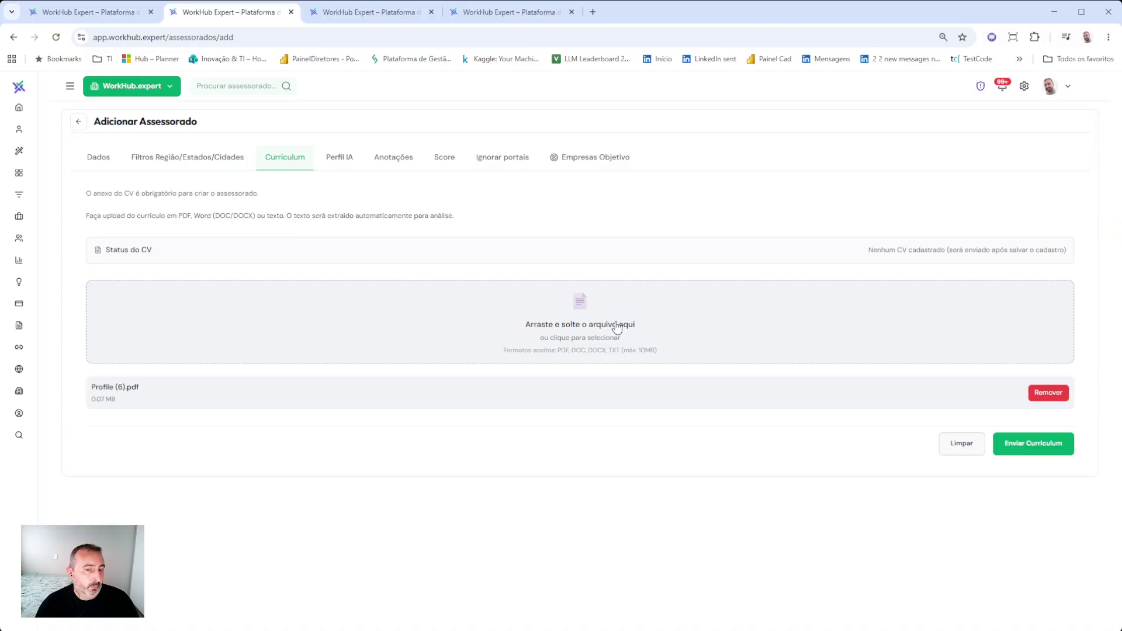
left_click(1044, 445)
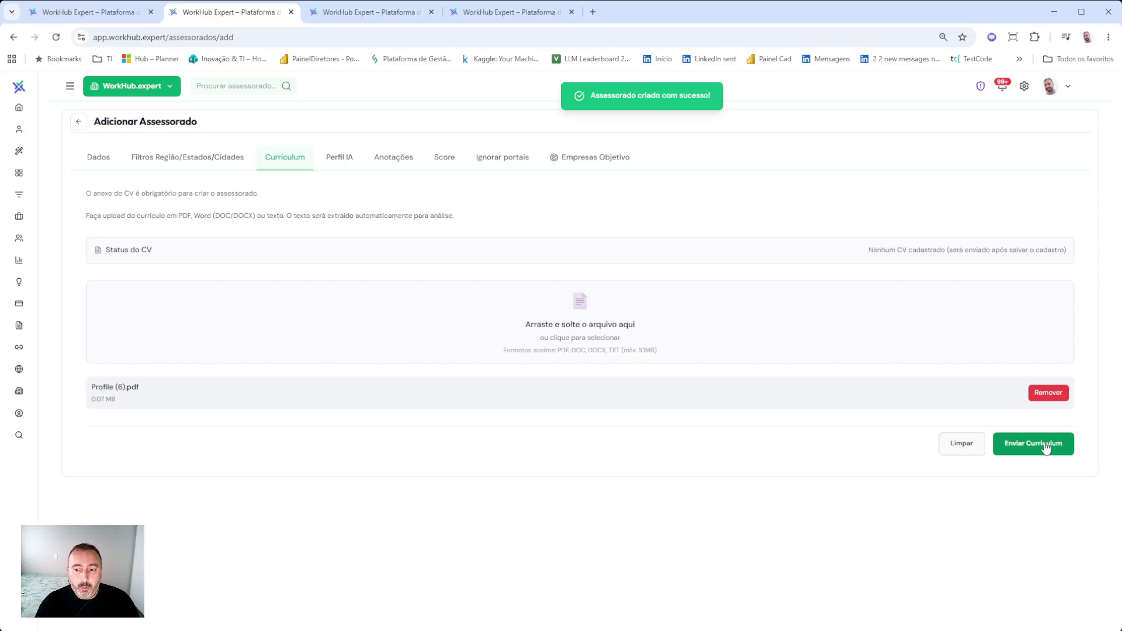
left_click(95, 154)
- Save the advisee again and go back to the Assessorados list, now showing 11 advisees
scroll(367, 322, "down", 1)
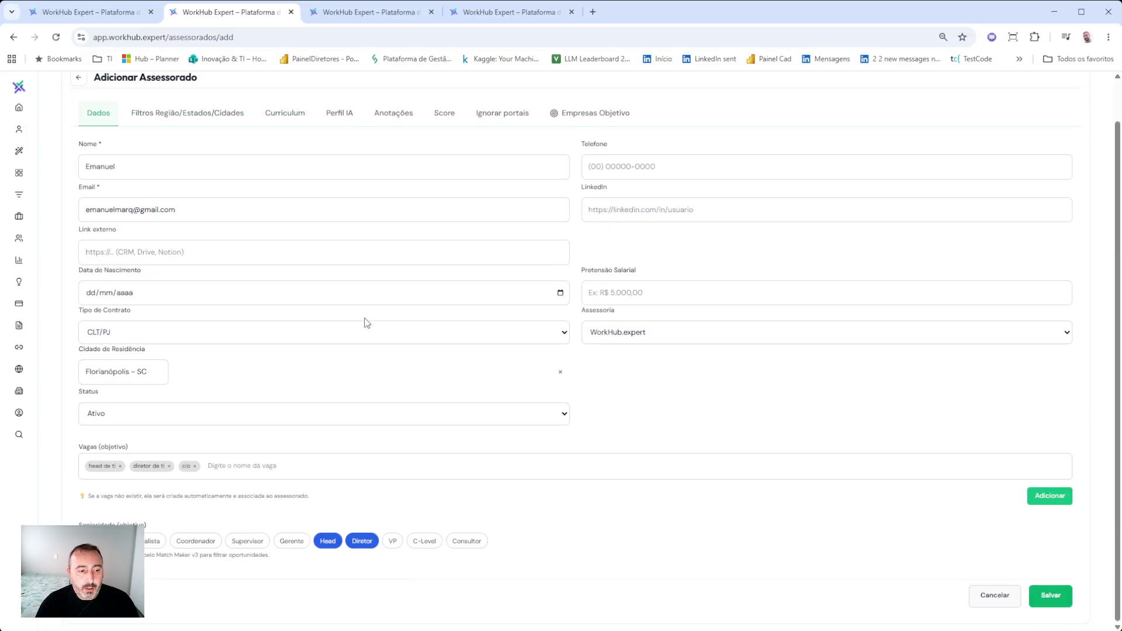
left_click(1046, 598)
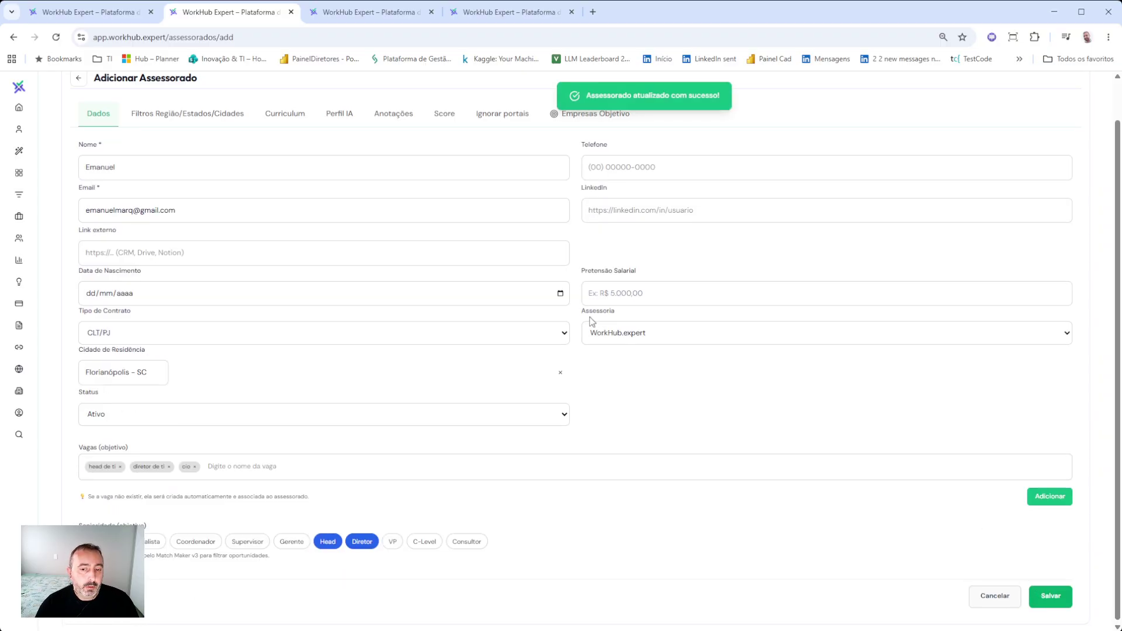
scroll(588, 320, "up", 1)
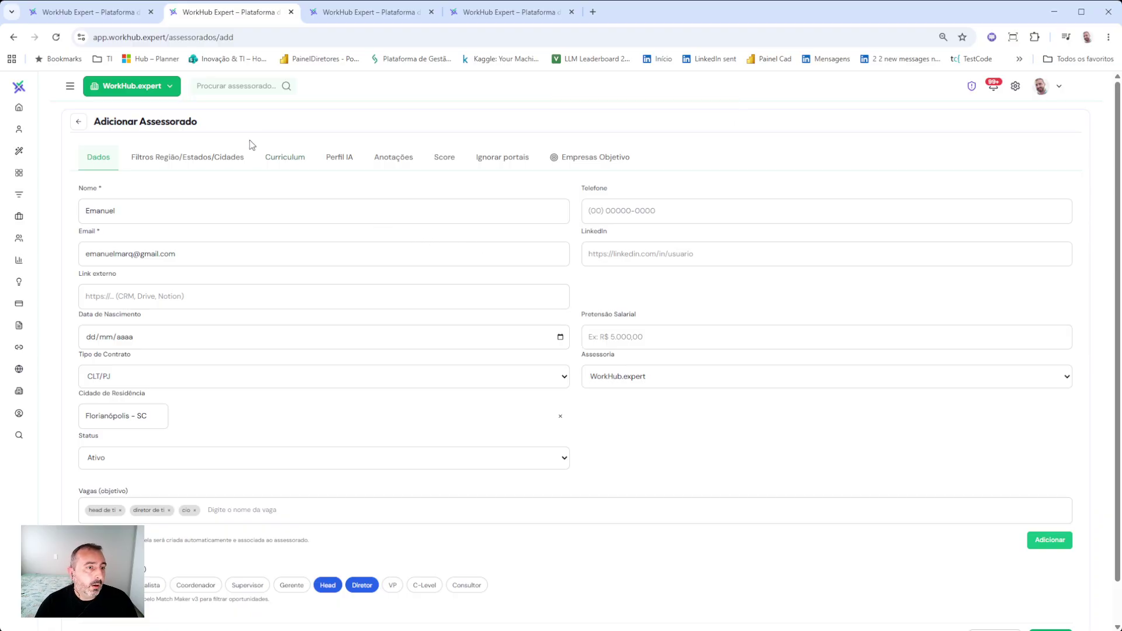
left_click(78, 124)
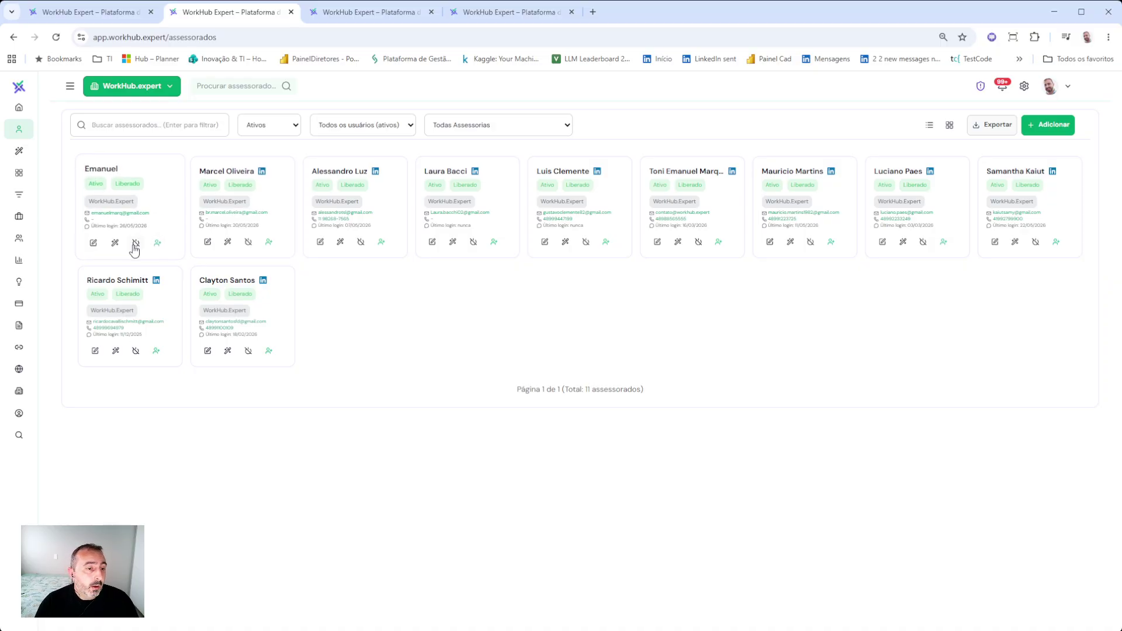
- Open Match Maker for the new advisee, listing 10 suggested opportunities
left_click(70, 86)
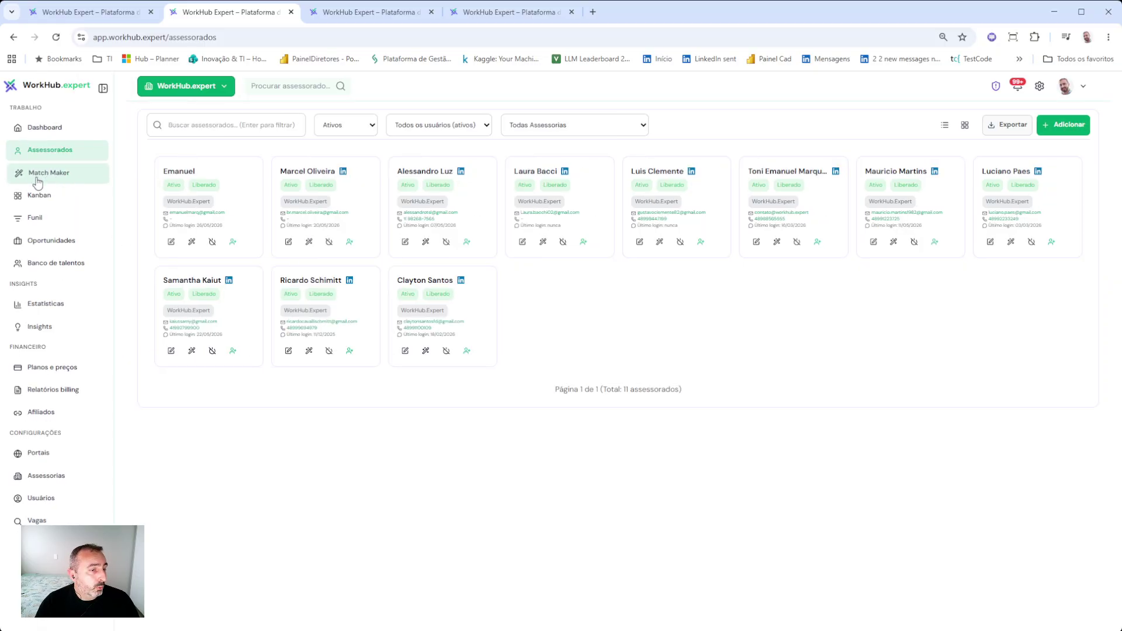
left_click(192, 244)
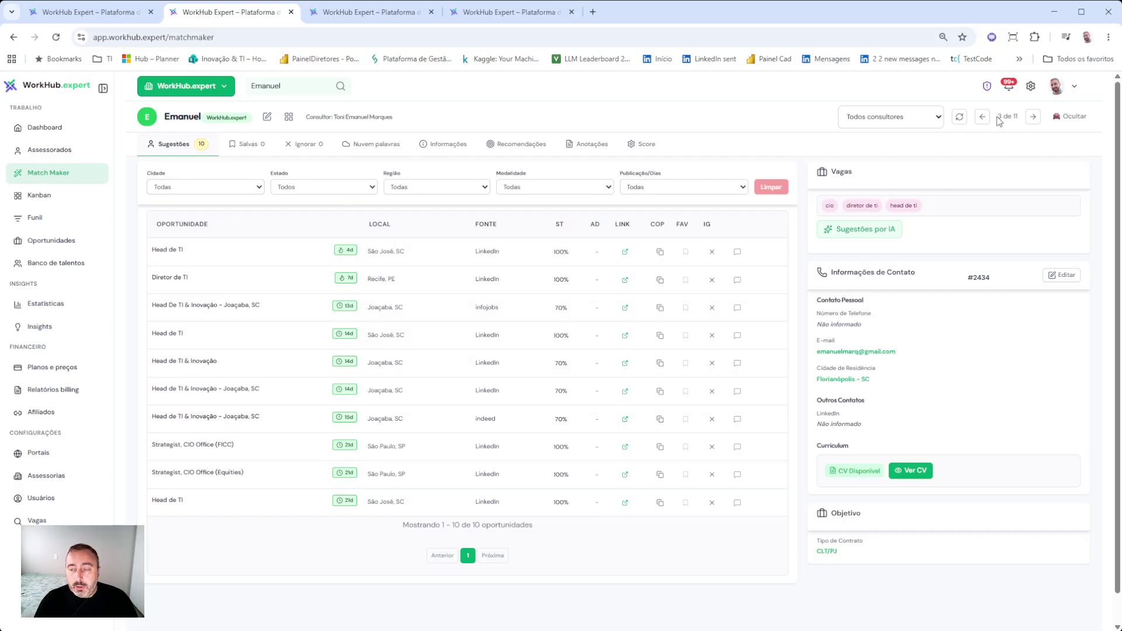
- Advance four advisees in Match Maker to reach profile 7 of 11
left_click_drag(1000, 117, 1020, 121)
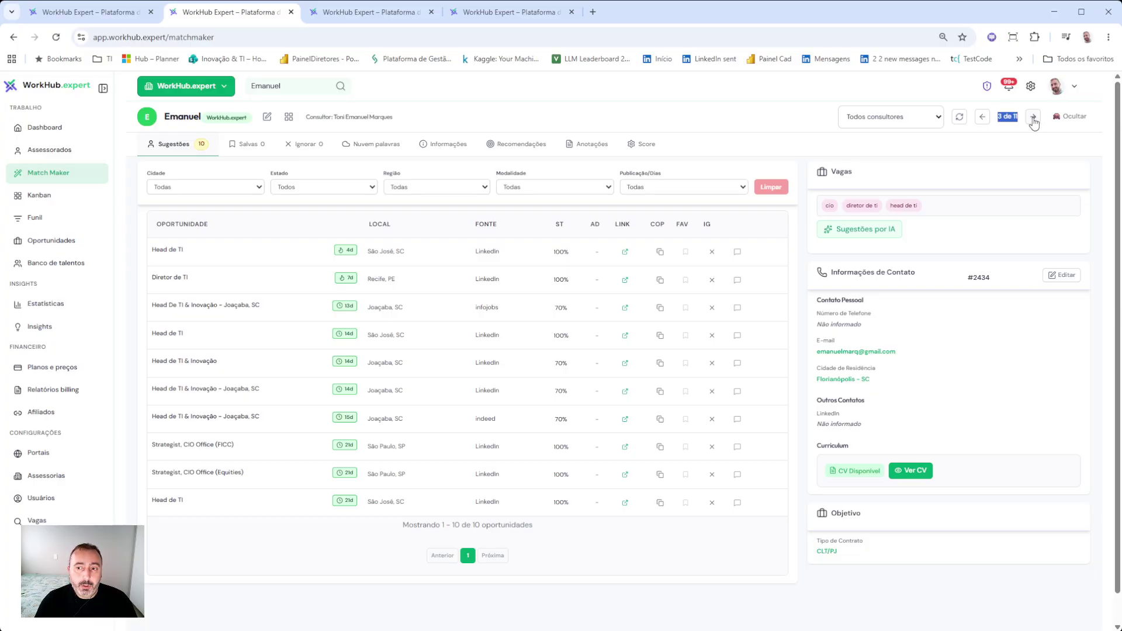
left_click(1033, 119)
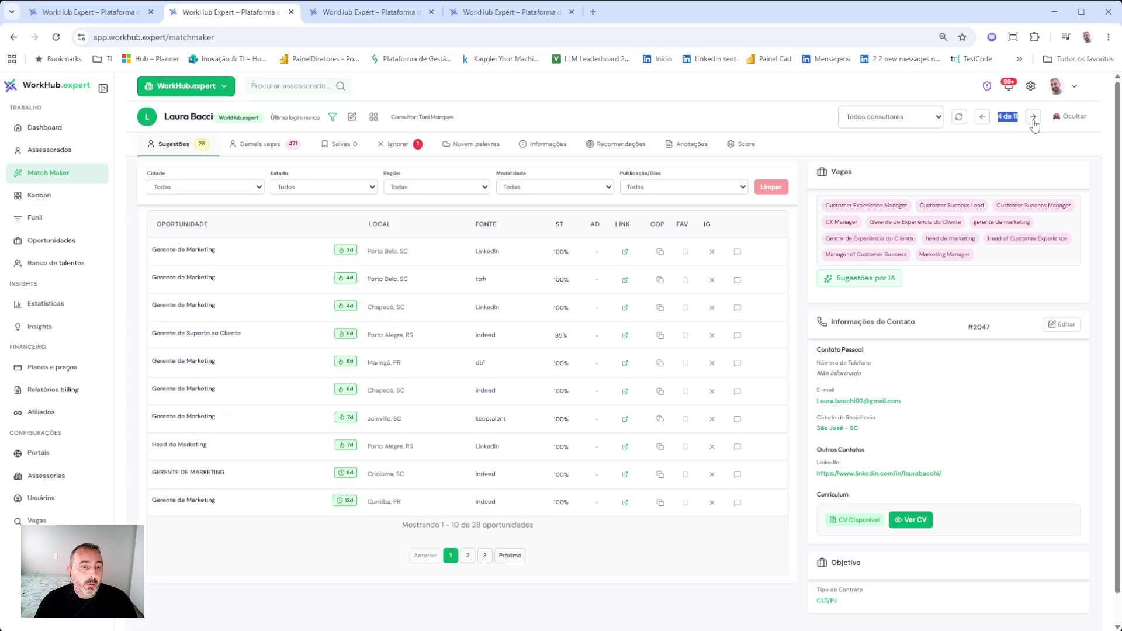
left_click(1033, 118)
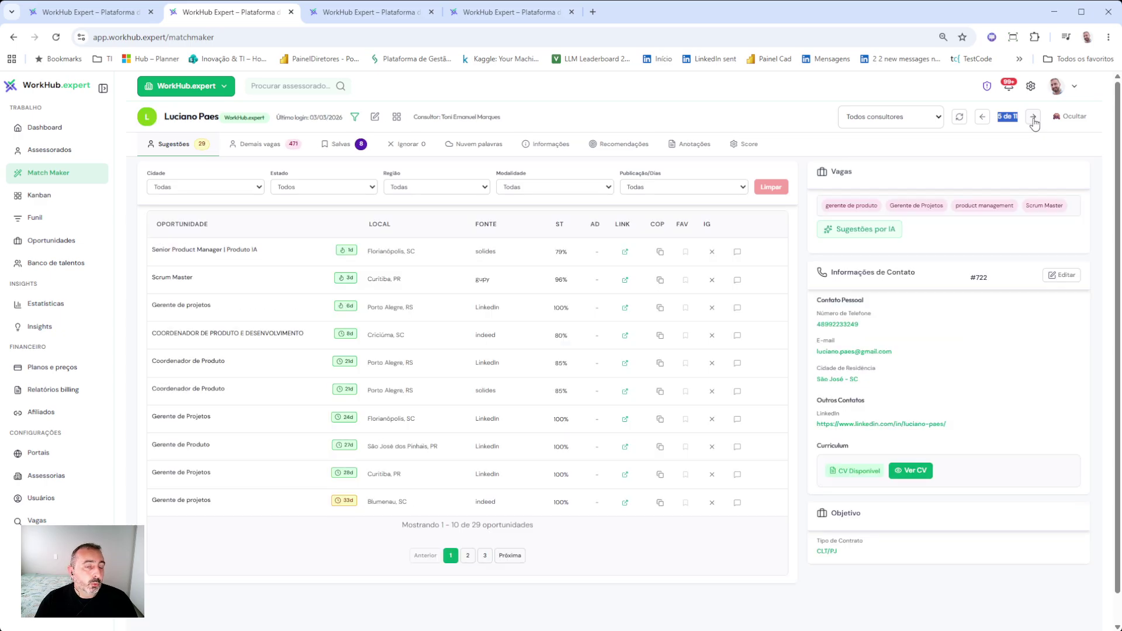
left_click(1033, 119)
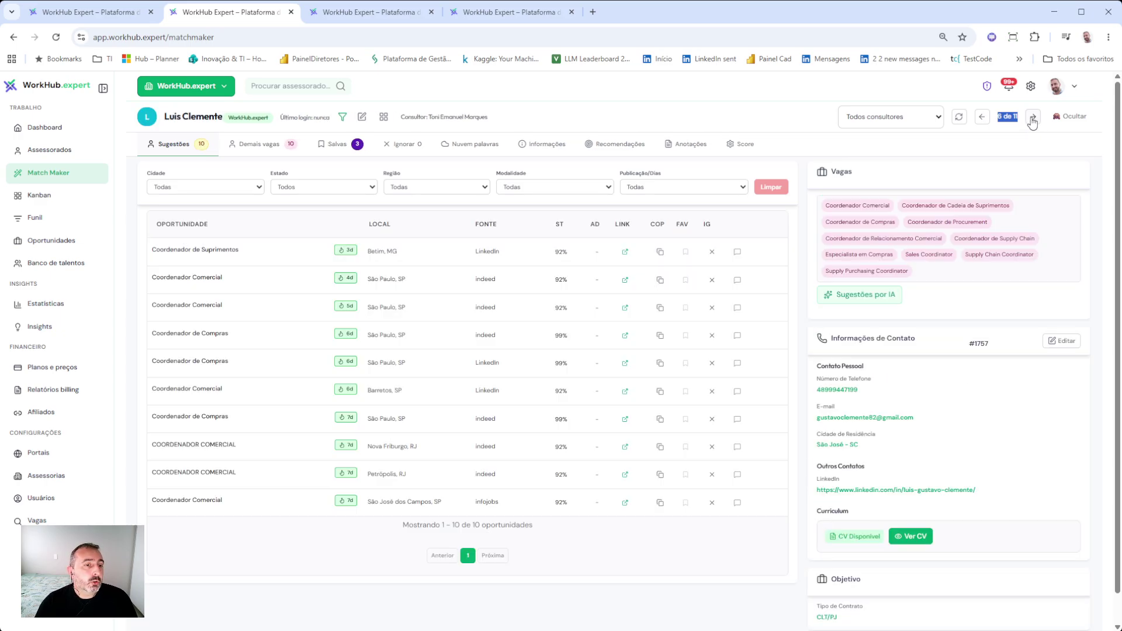
left_click(1033, 119)
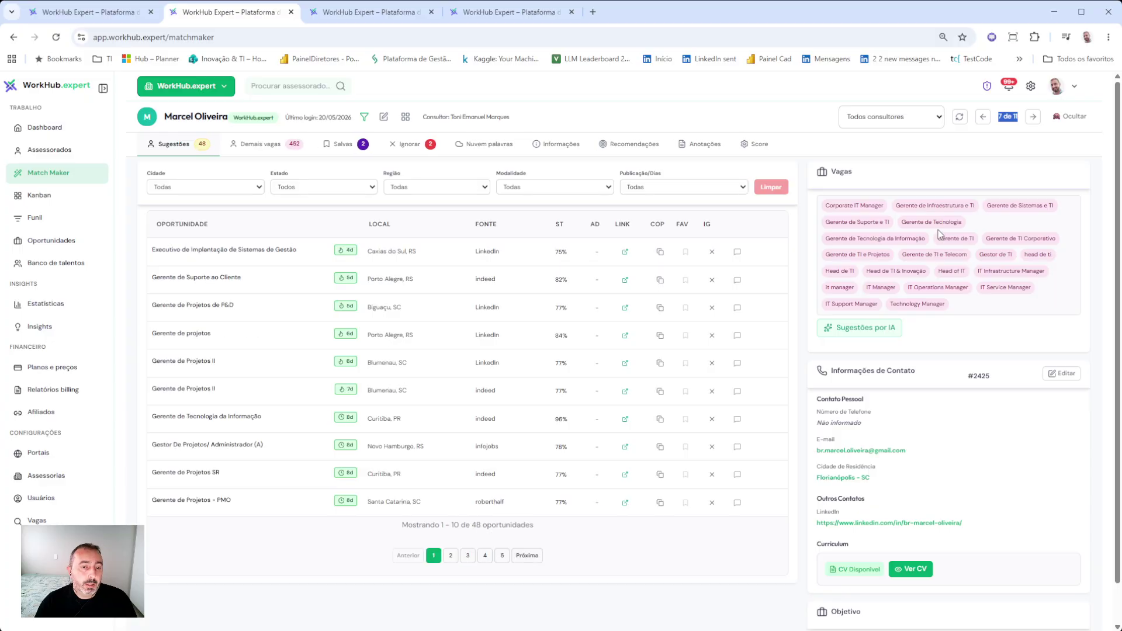
- Switch Match Maker to the last advisee in the picker and review its target job tags
left_click(278, 86)
left_click(695, 149)
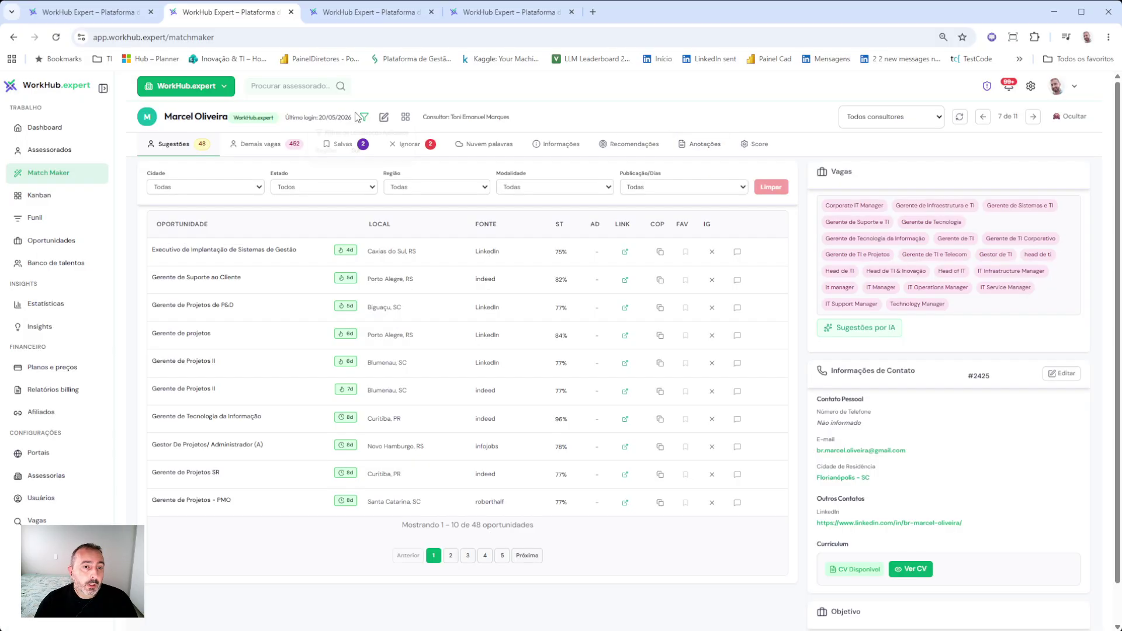
left_click(297, 87)
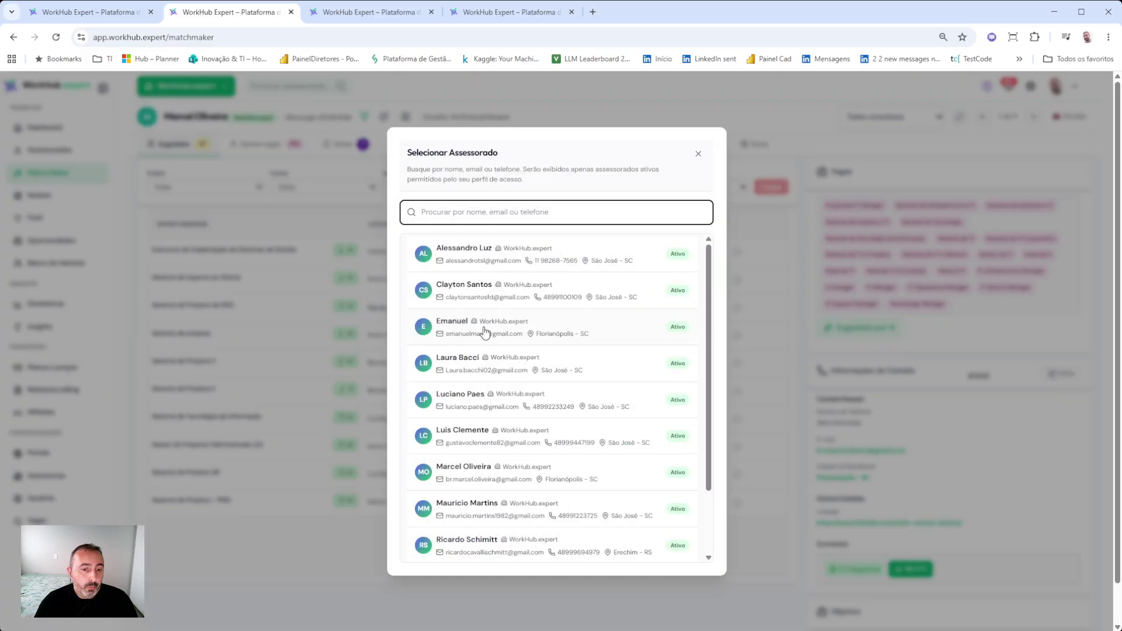
scroll(484, 332, "down", 3)
left_click(477, 541)
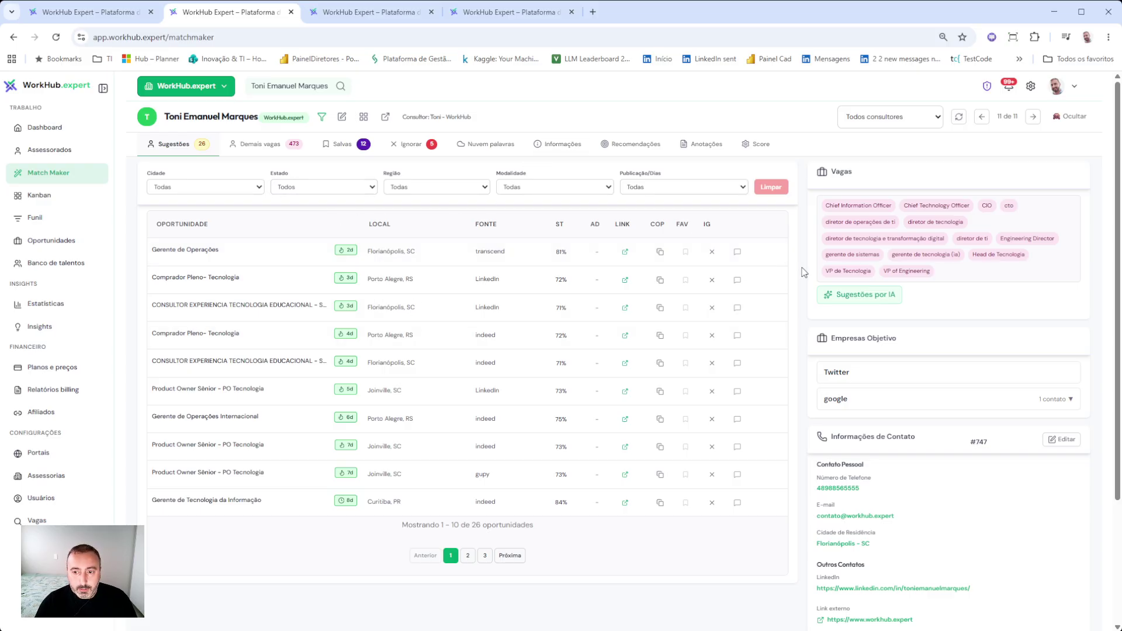
left_click_drag(829, 207, 987, 290)
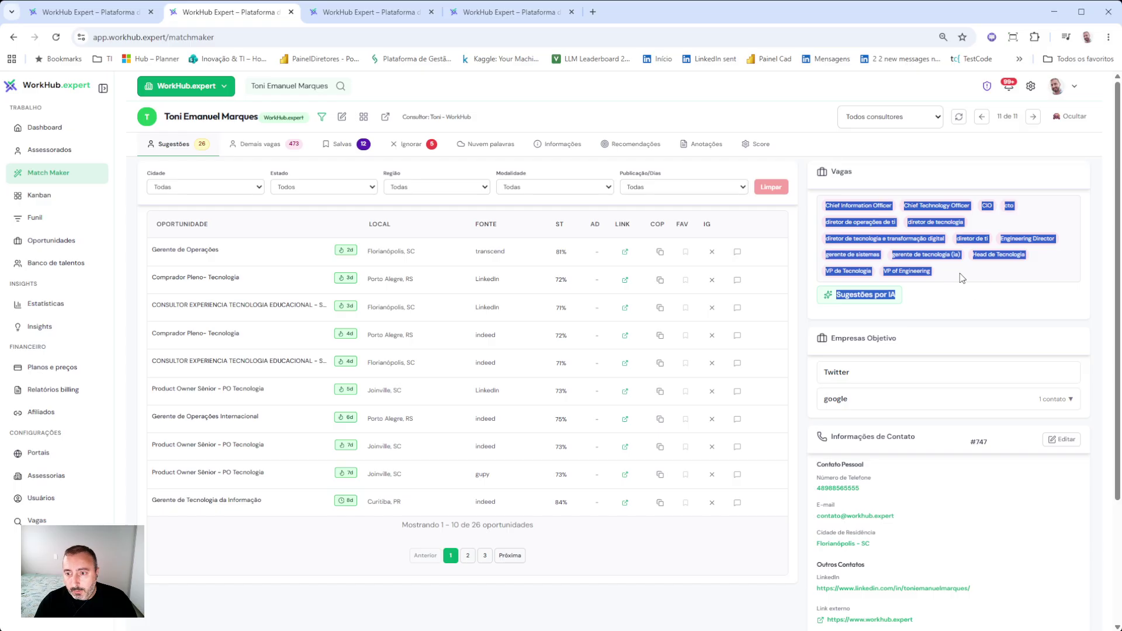
left_click(959, 276)
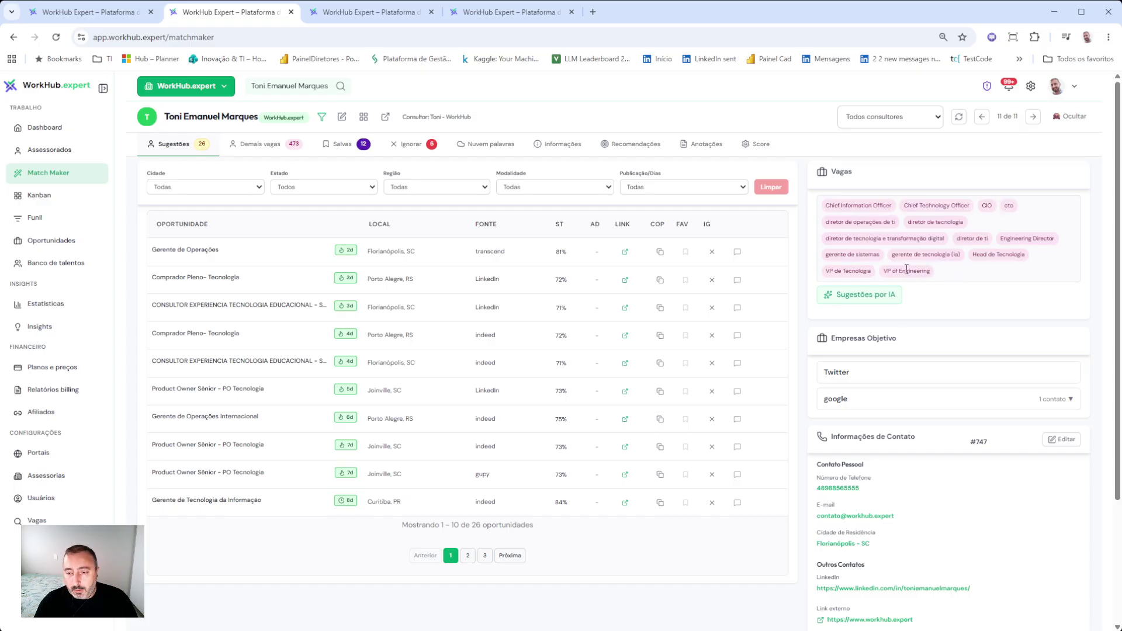
- Switch Match Maker back to the newly added advisee, profile 3 of 11
left_click(295, 86)
scroll(506, 435, "down", 3)
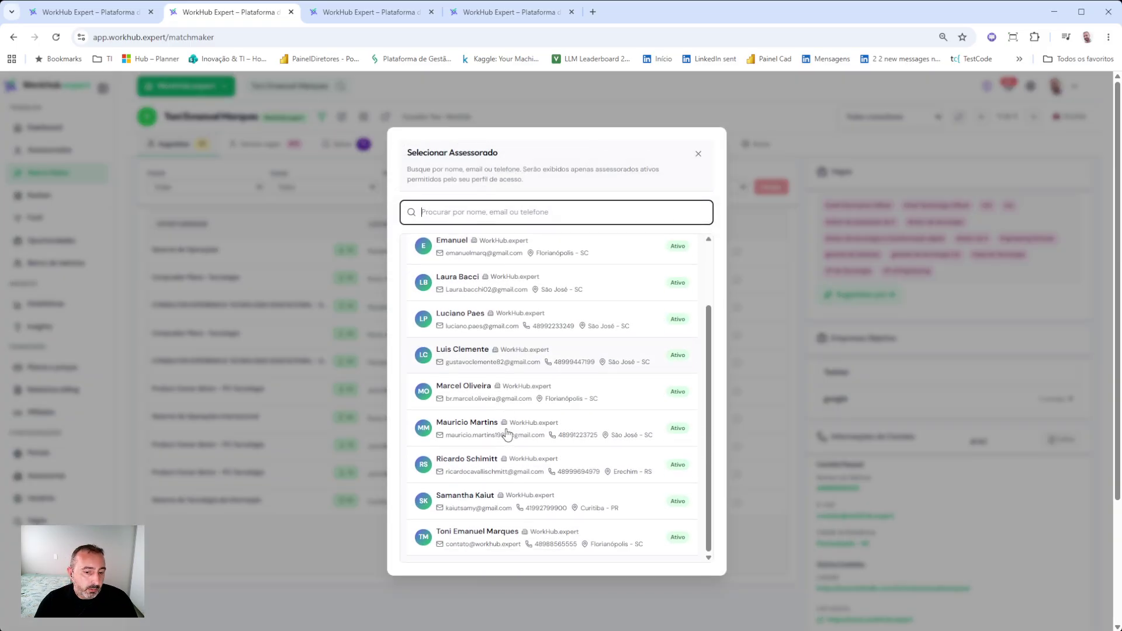
scroll(507, 435, "up", 3)
left_click(454, 334)
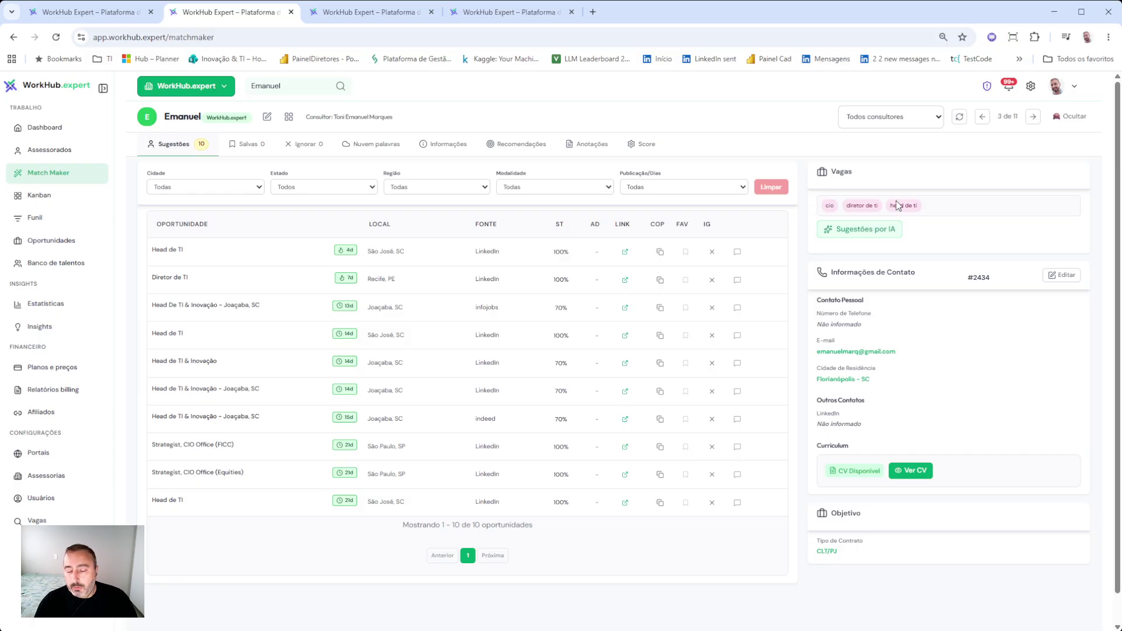
- From the AI suggestions, add CIO, Diretor de TI, Head de TI, Head of IT and Gerente de TI as target roles
left_click(895, 237)
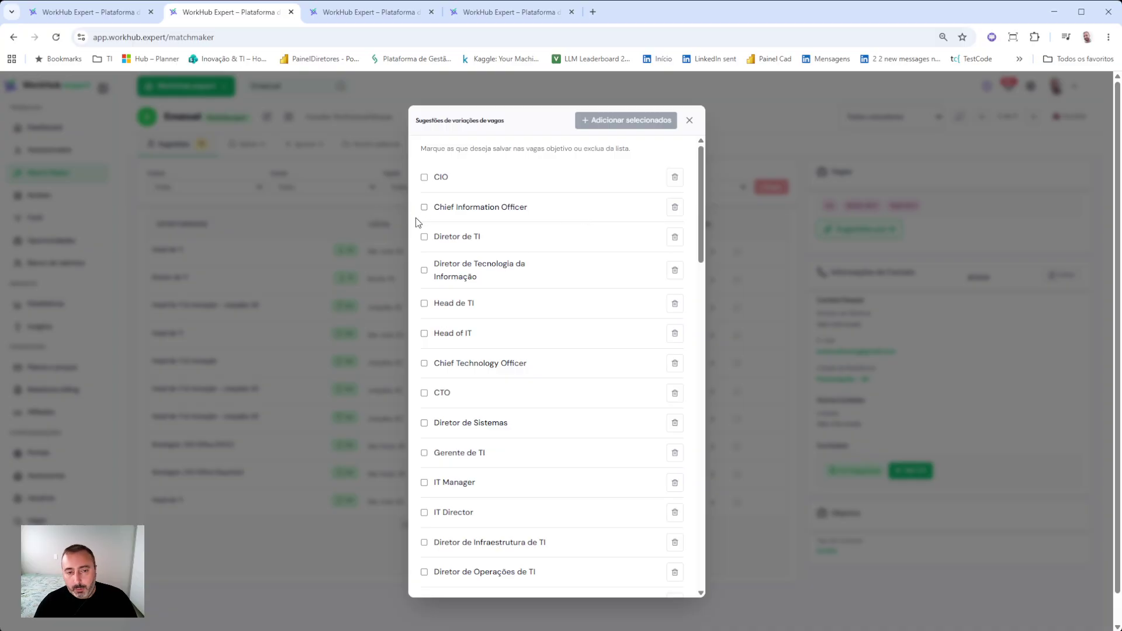
left_click(425, 177)
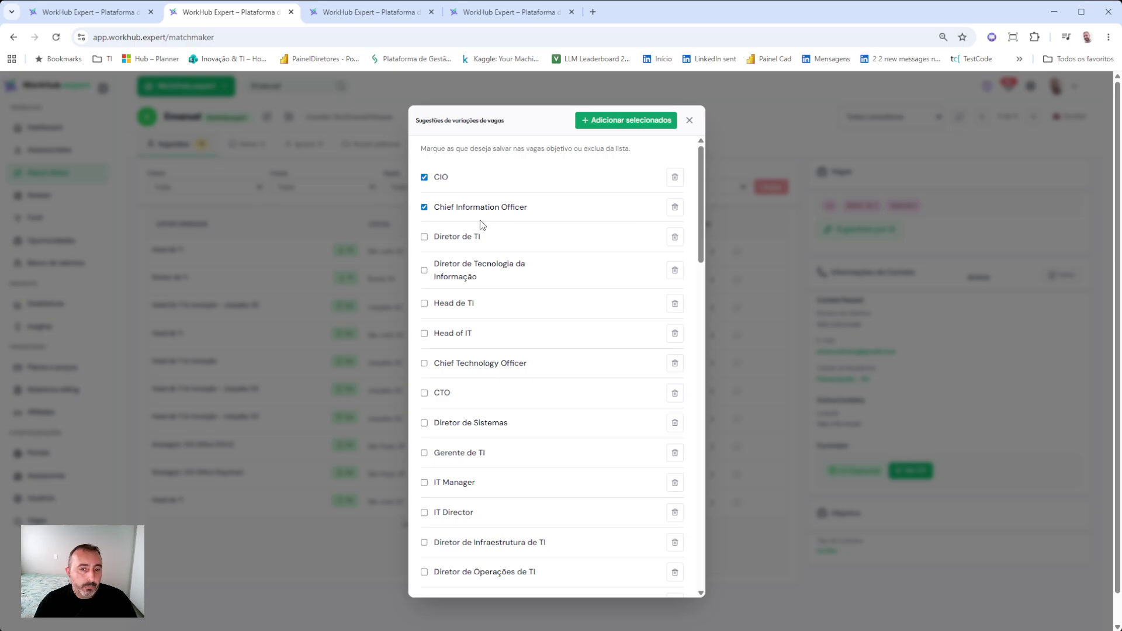
left_click(424, 237)
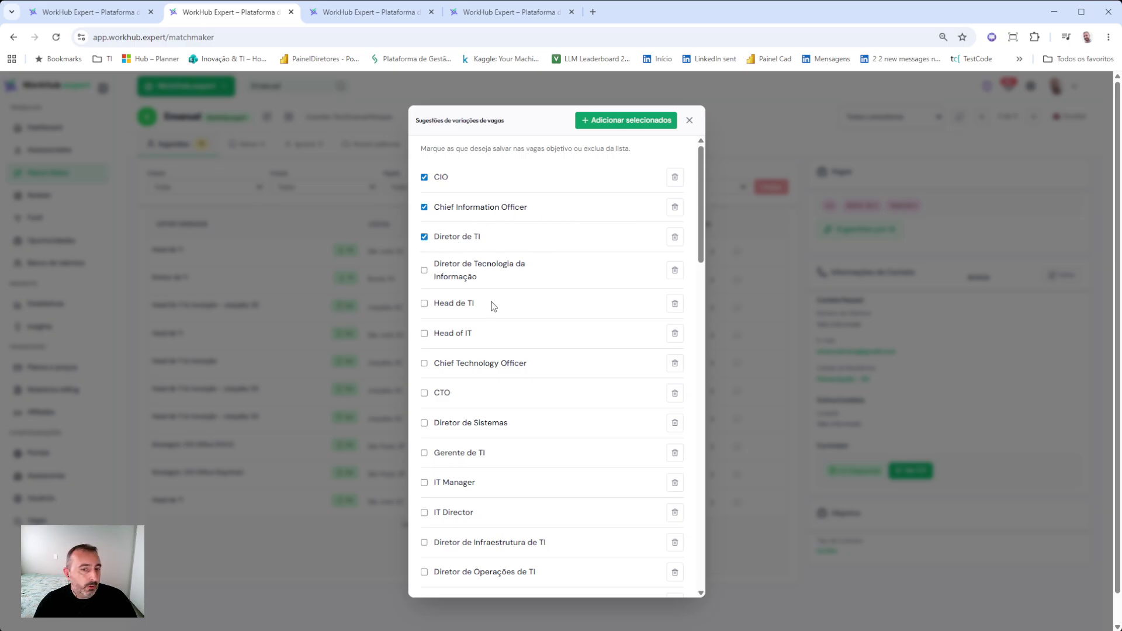
left_click(424, 303)
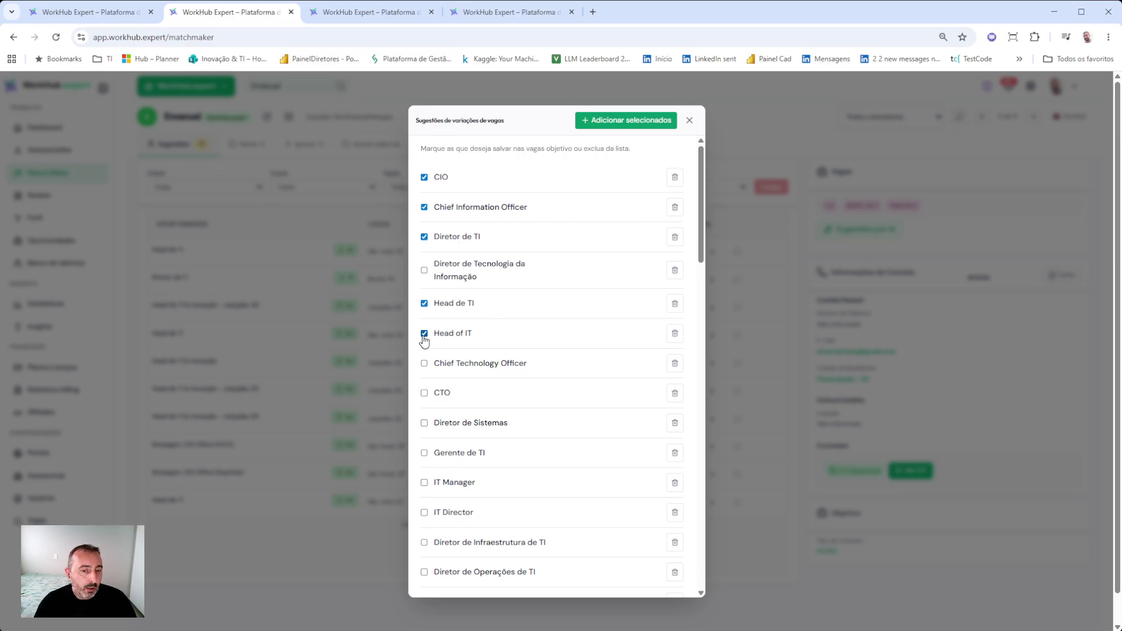
left_click(424, 333)
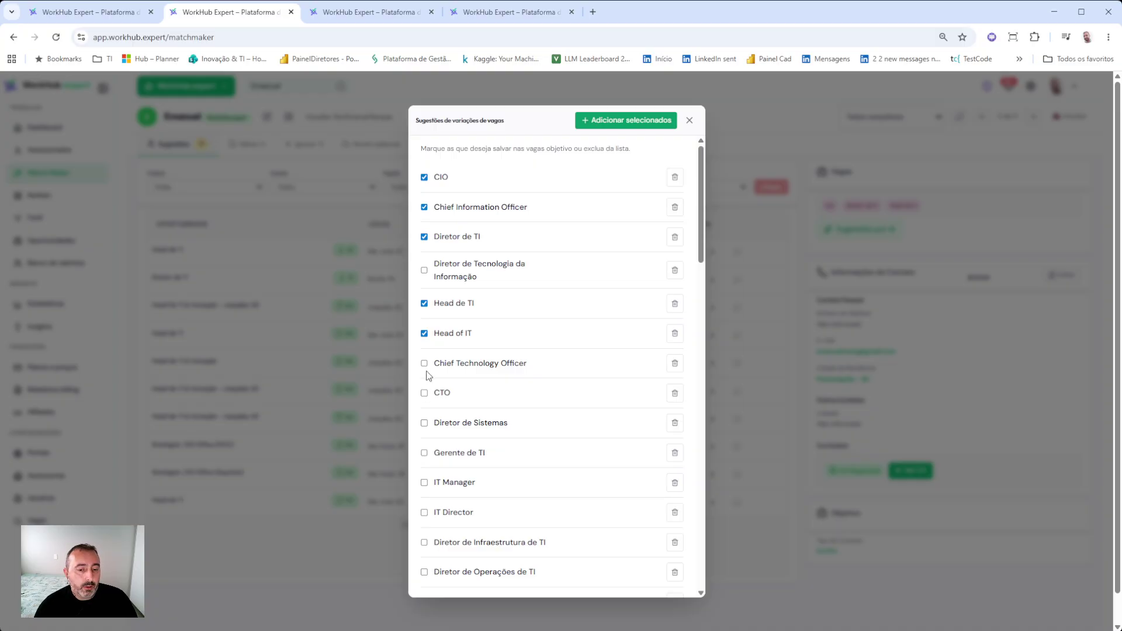
left_click(426, 454)
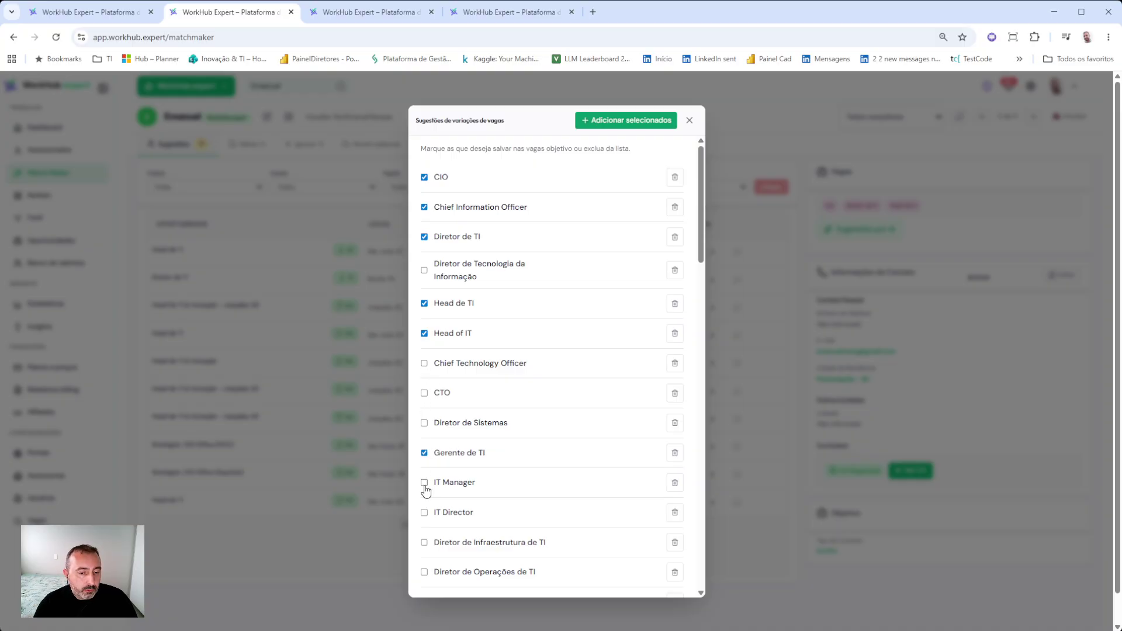
left_click(636, 124)
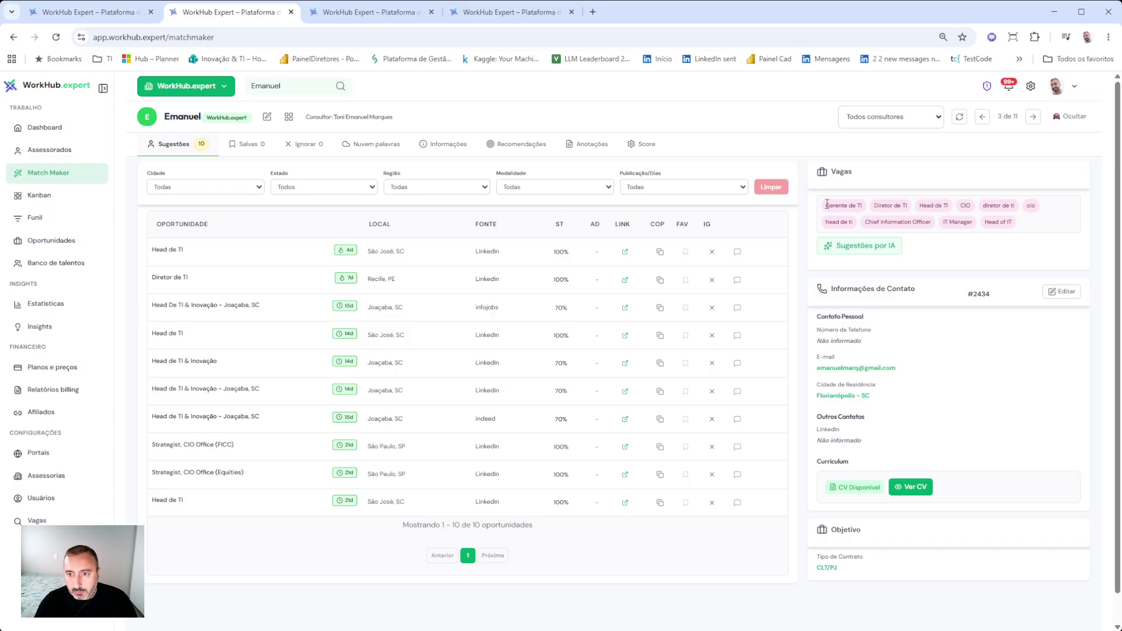
left_click_drag(826, 205, 1031, 206)
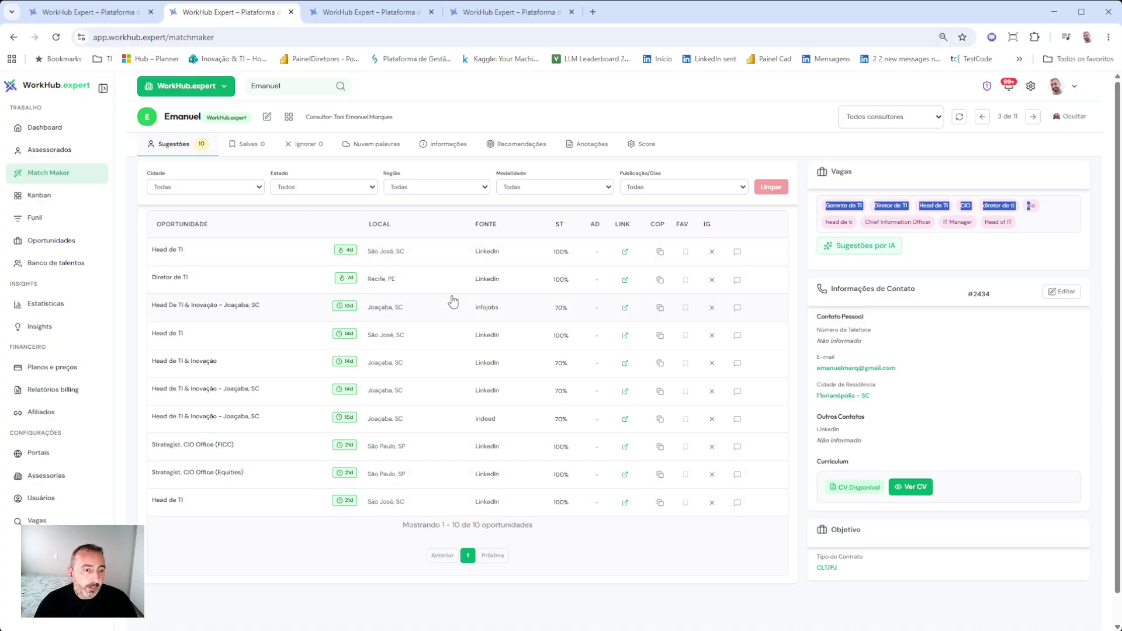
- Review the first São José Head de TI job description and bookmark it as a favourite
left_click(276, 263)
scroll(446, 261, "down", 3)
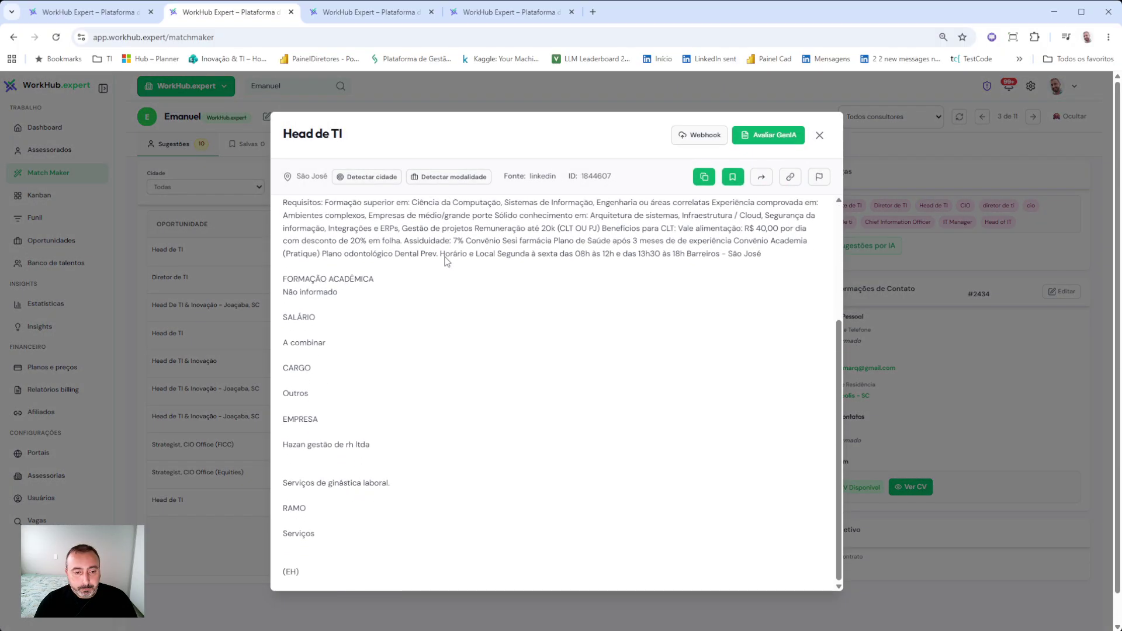
scroll(447, 260, "up", 3)
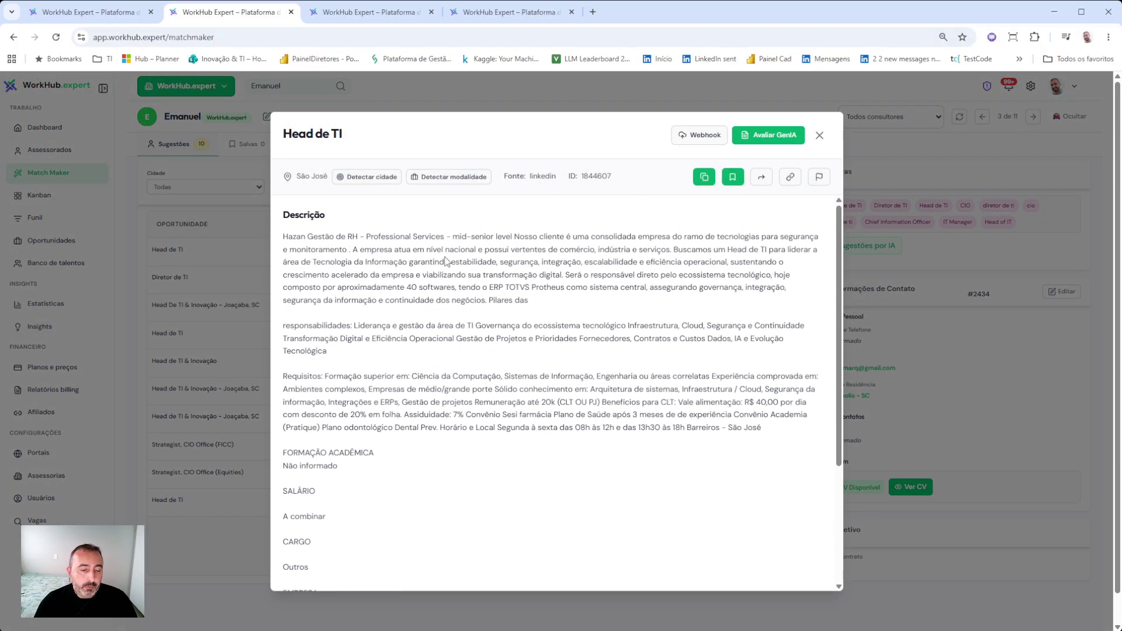
scroll(447, 261, "down", 5)
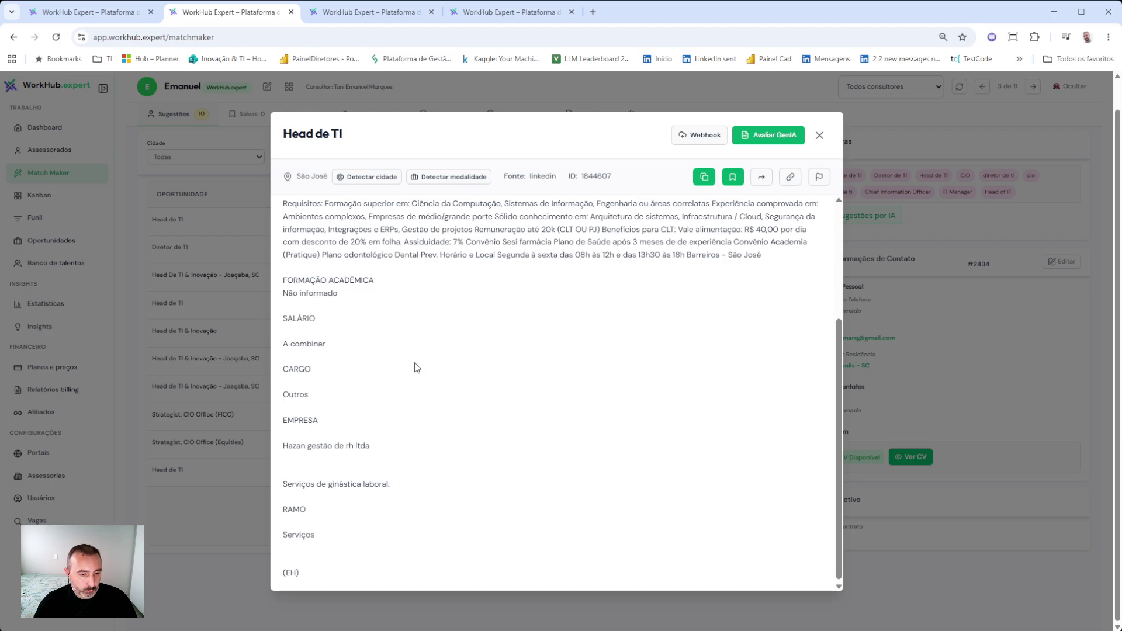
scroll(421, 367, "up", 5)
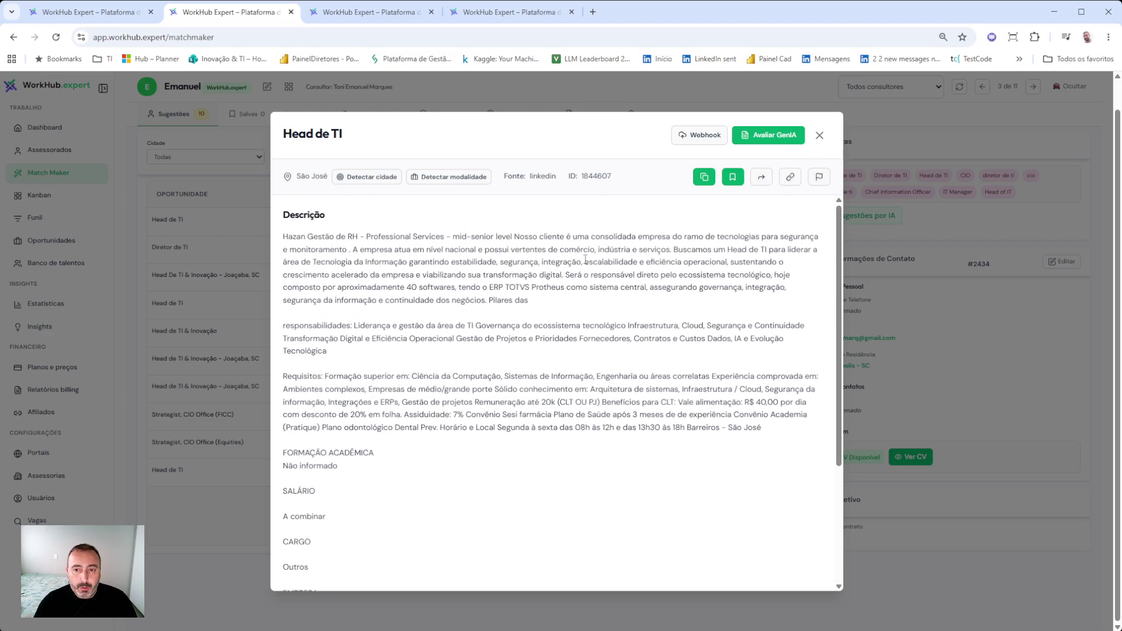
left_click(737, 180)
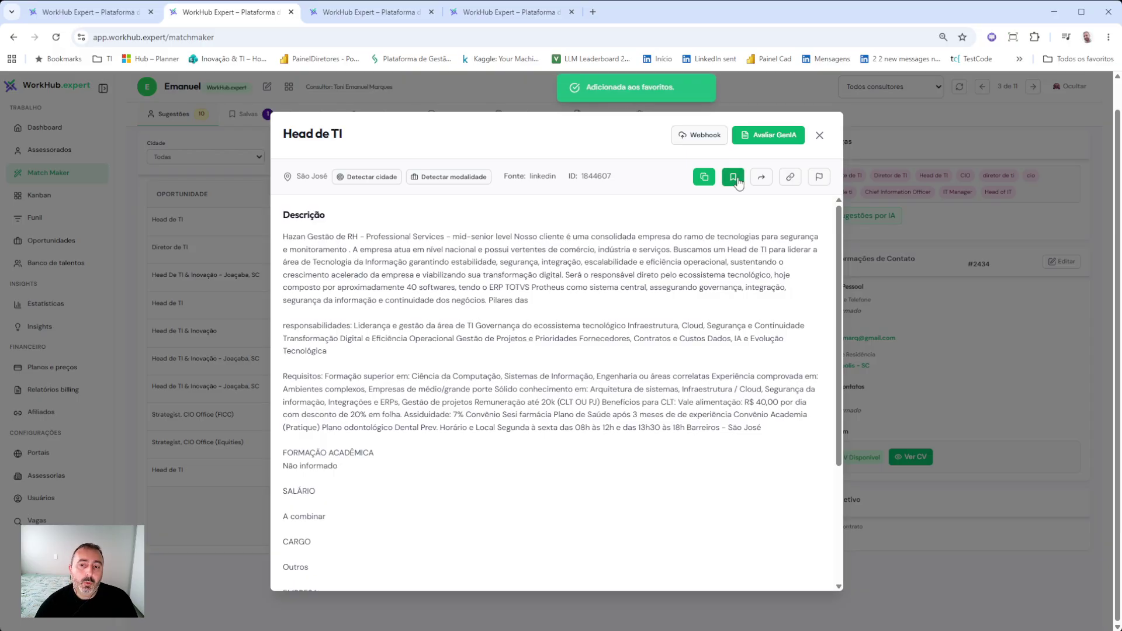
left_click(821, 136)
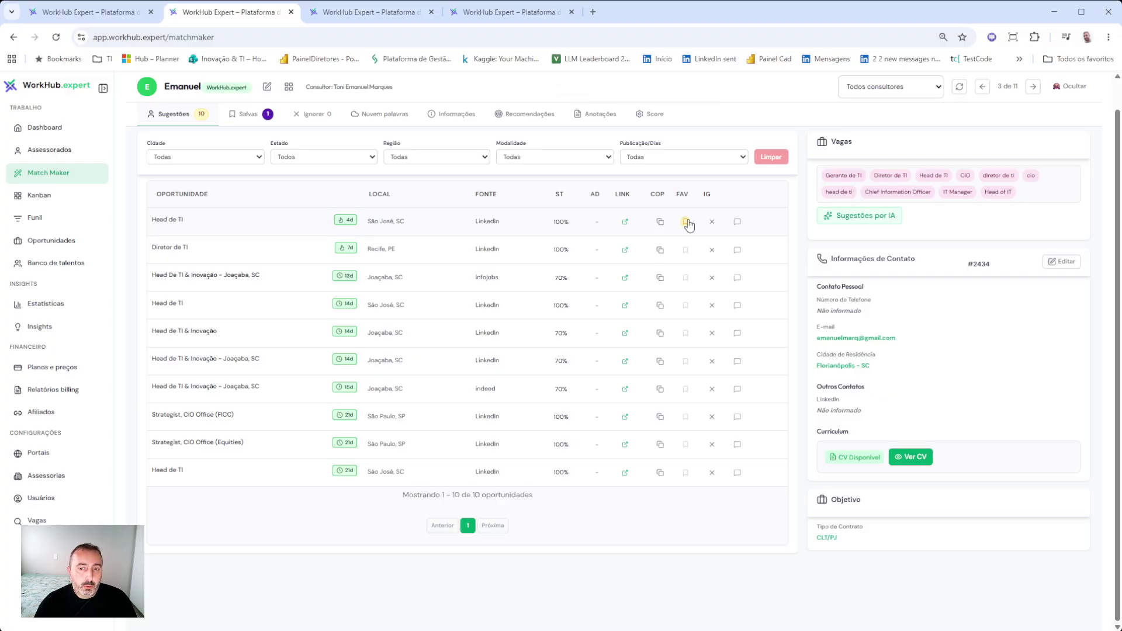
- Favourite the Joaçaba Head de TI & Inovação job and the second São José Head de TI job, then view Salvas
left_click(686, 389)
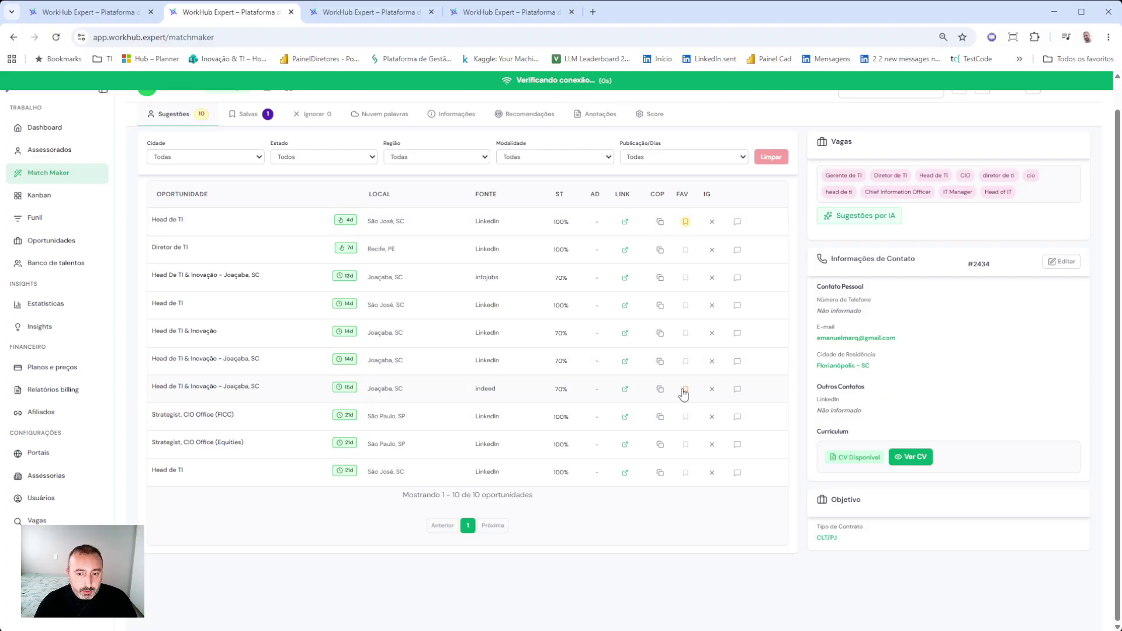
left_click(686, 305)
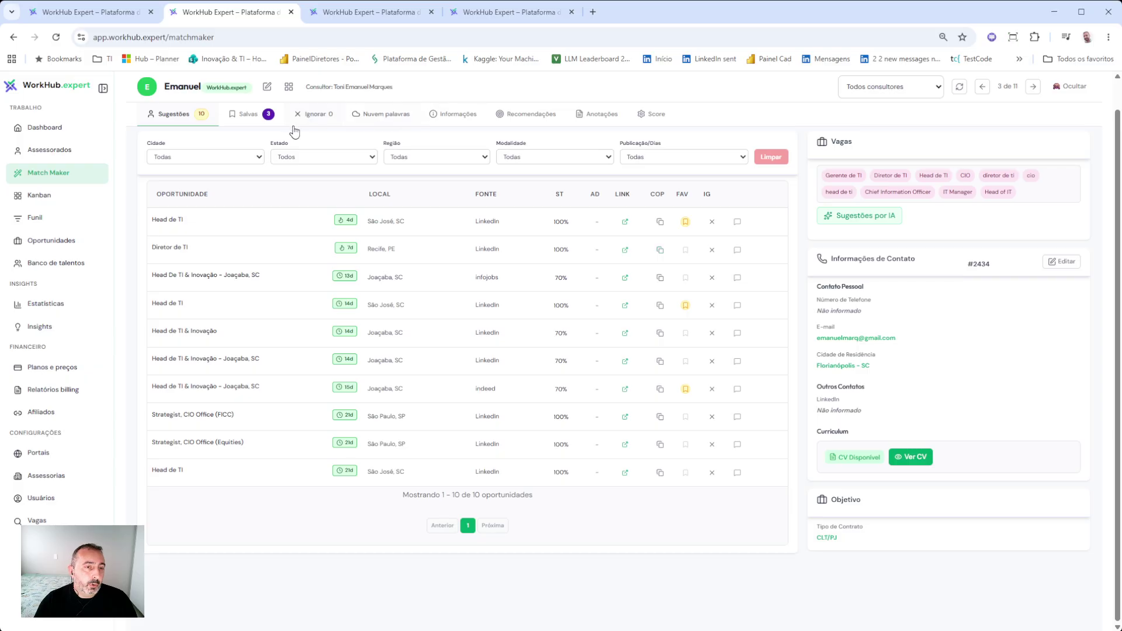
left_click(255, 124)
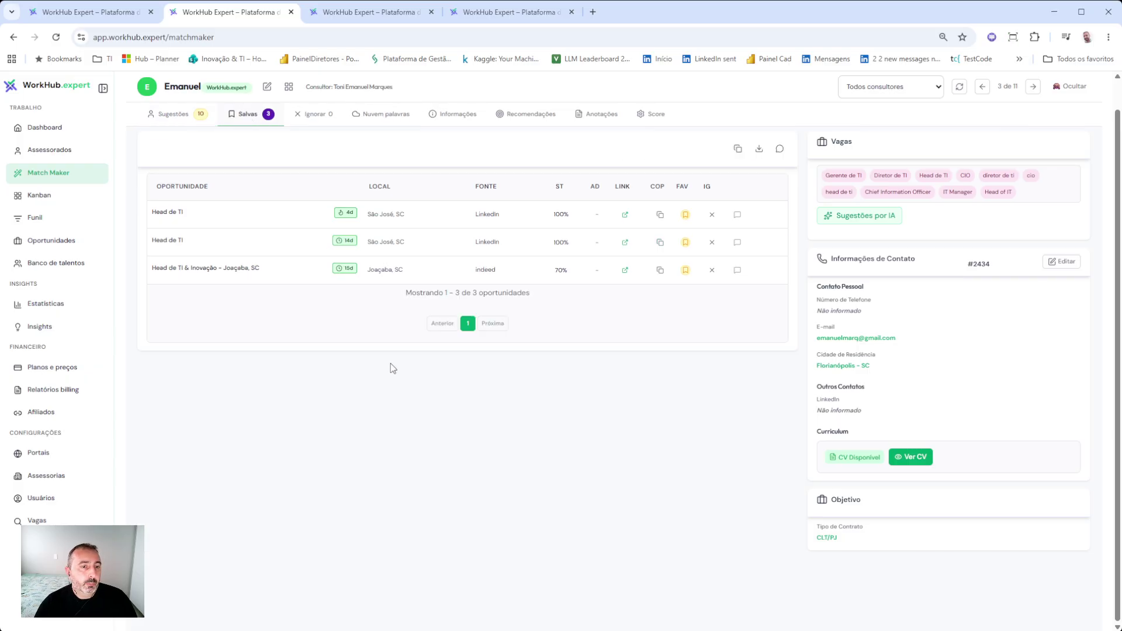
- Back in Sugestões, ignore Strategist, CIO Office (FICC) and view the Ignorar list
left_click(163, 119)
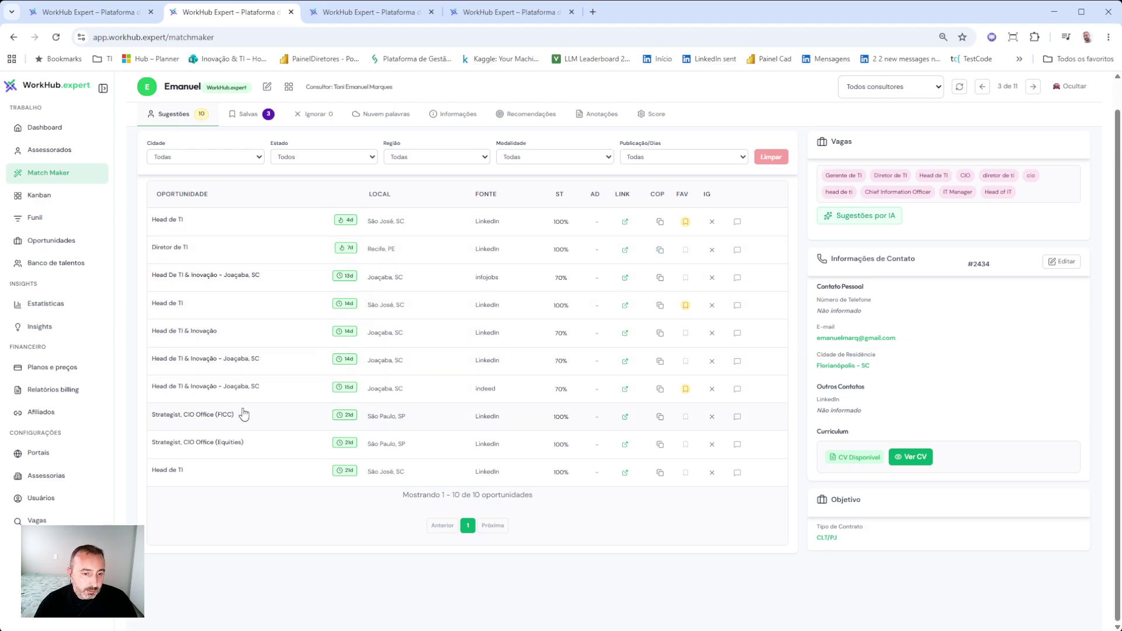
left_click(713, 417)
left_click(310, 114)
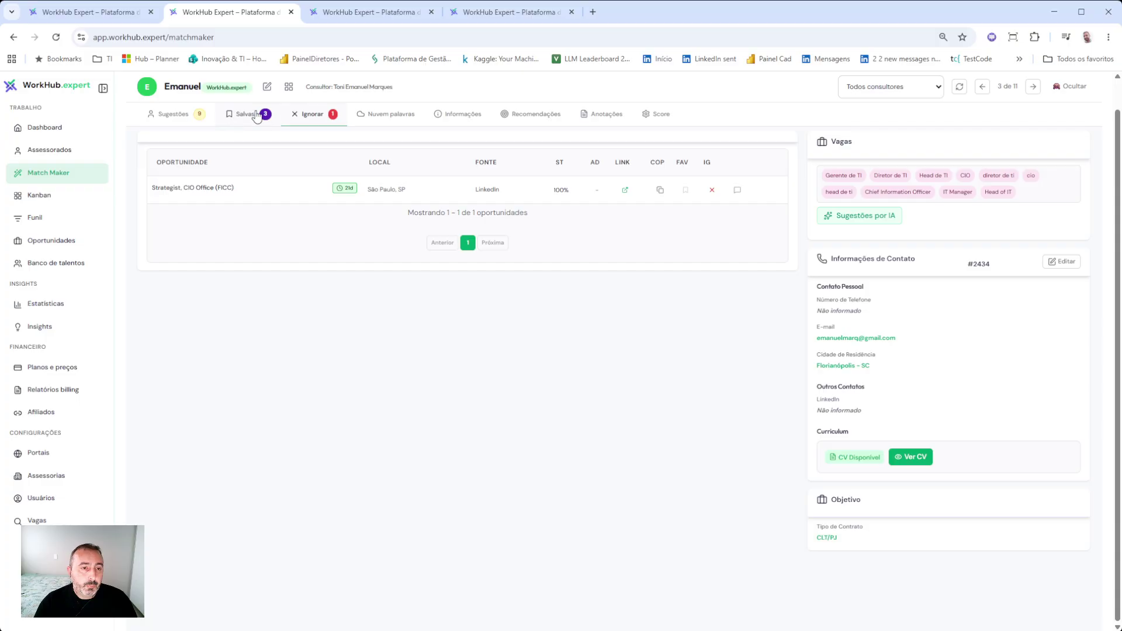
- Download the list of the three saved opportunities
left_click(177, 114)
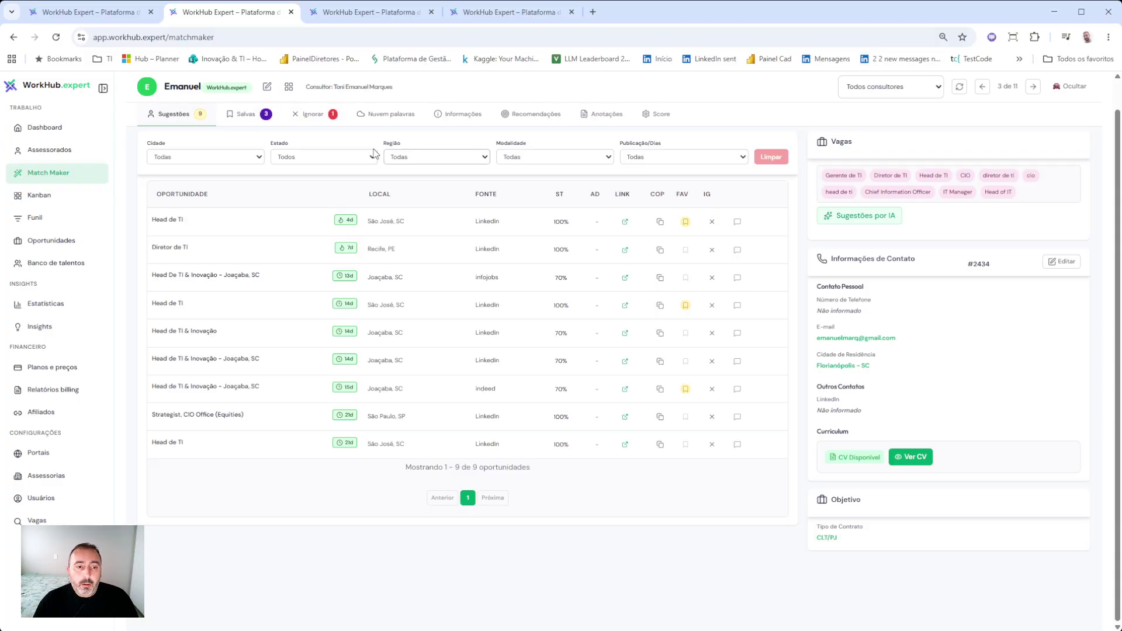
left_click(254, 123)
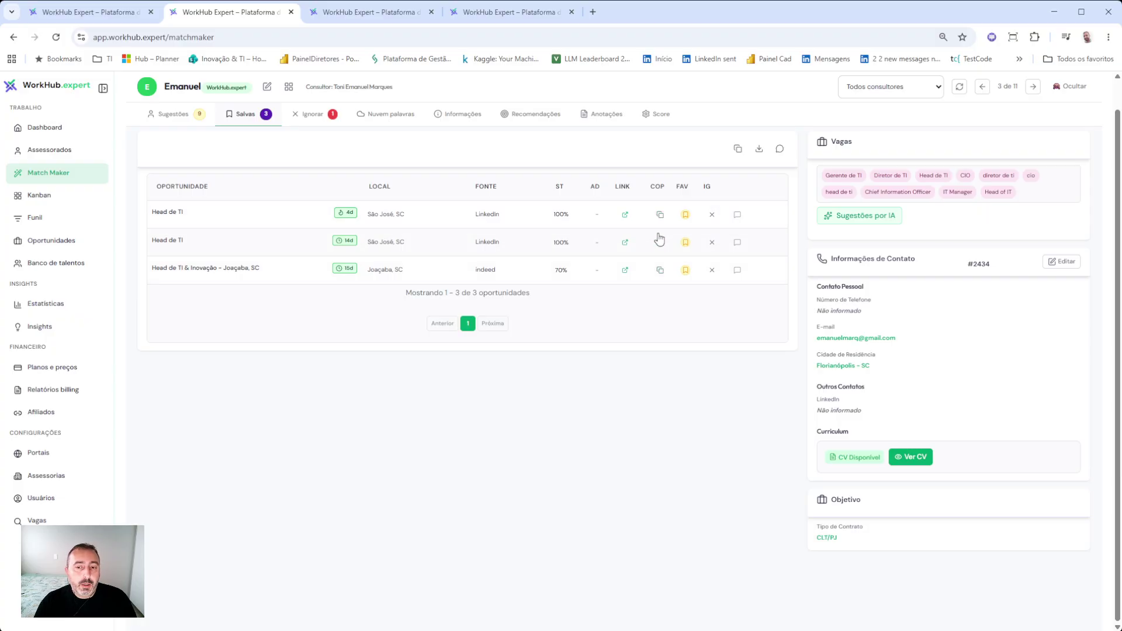
left_click(760, 150)
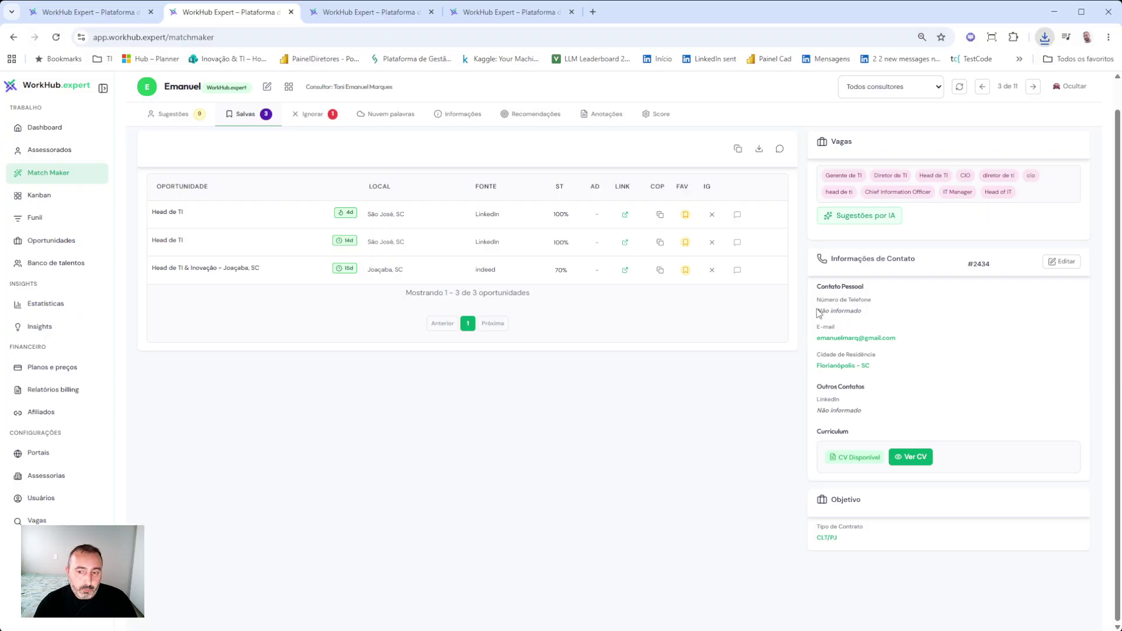
- Copy the favourite jobs' links, then go back to the nine suggested opportunities
left_click_drag(819, 314, 880, 313)
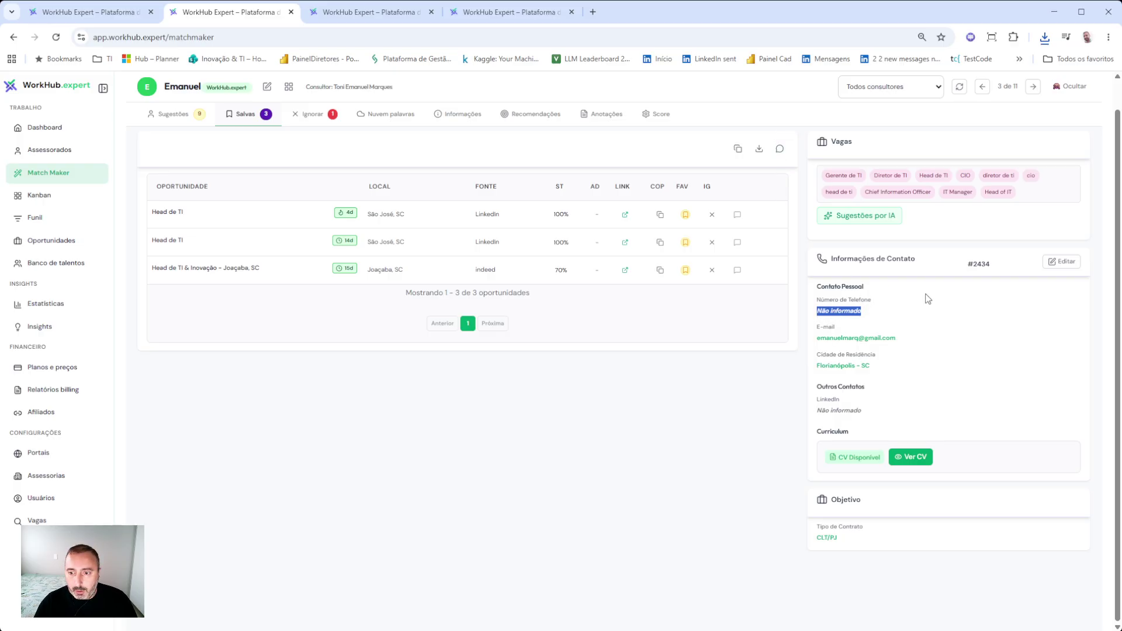
left_click(960, 317)
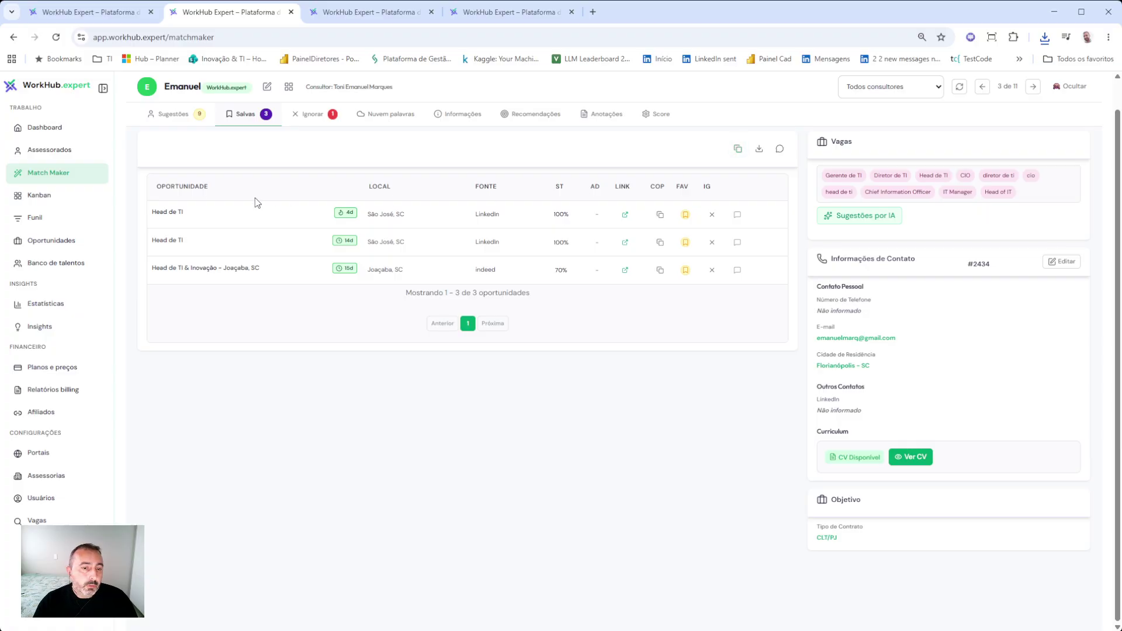
left_click(739, 150)
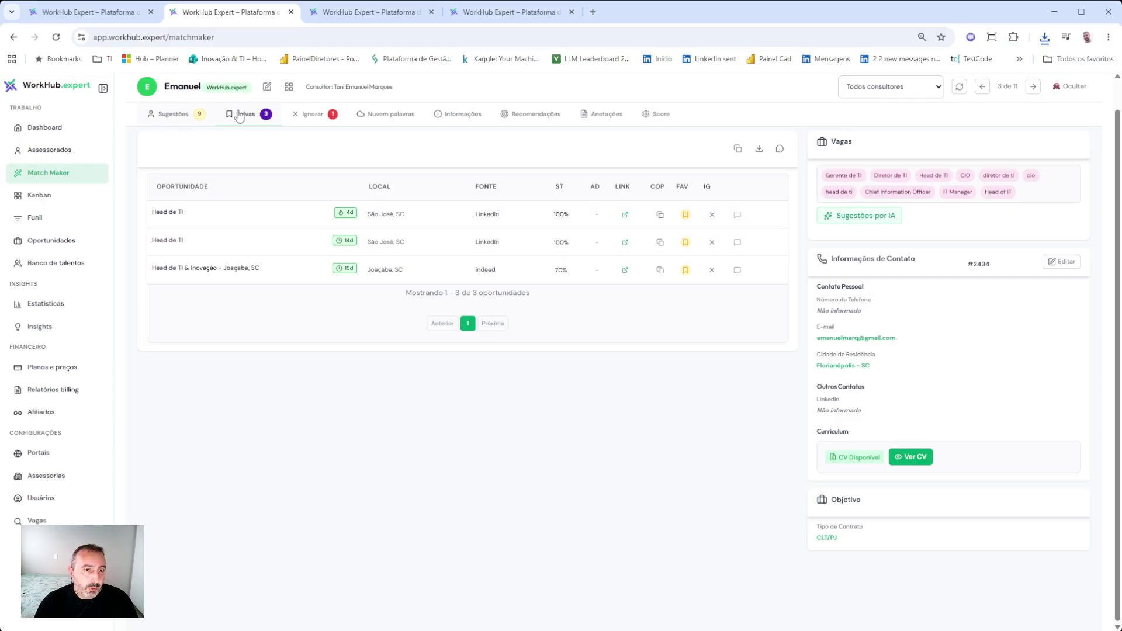
left_click(174, 114)
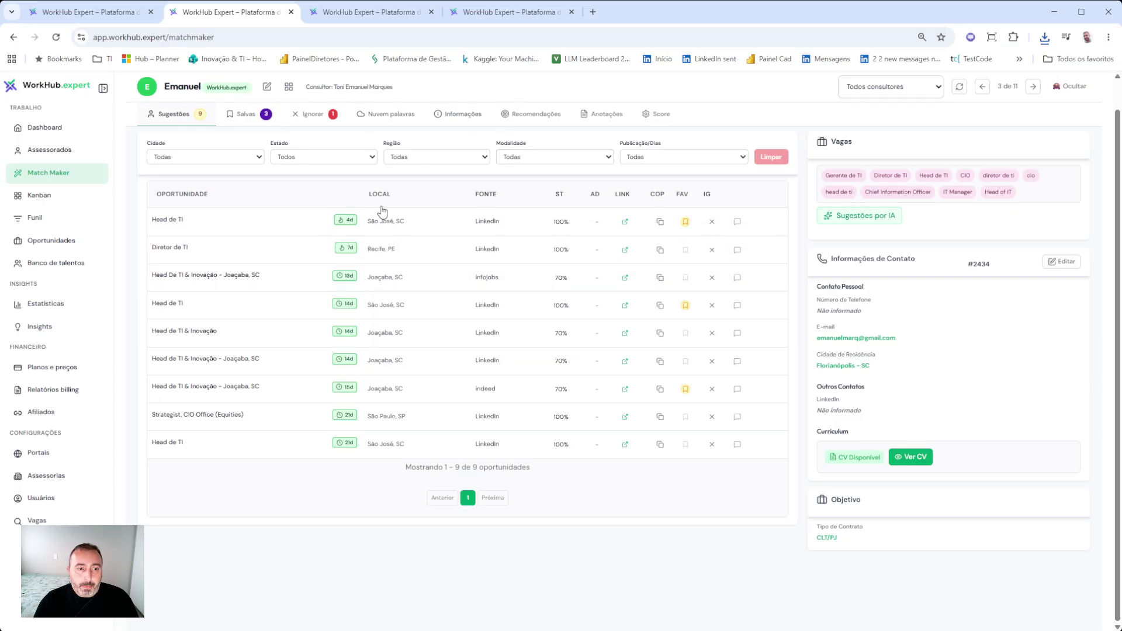
- Refresh to 16 suggestions, check pages 2 and 1, and show the word cloud led by gestão, projeto, tecnologia
left_click(960, 87)
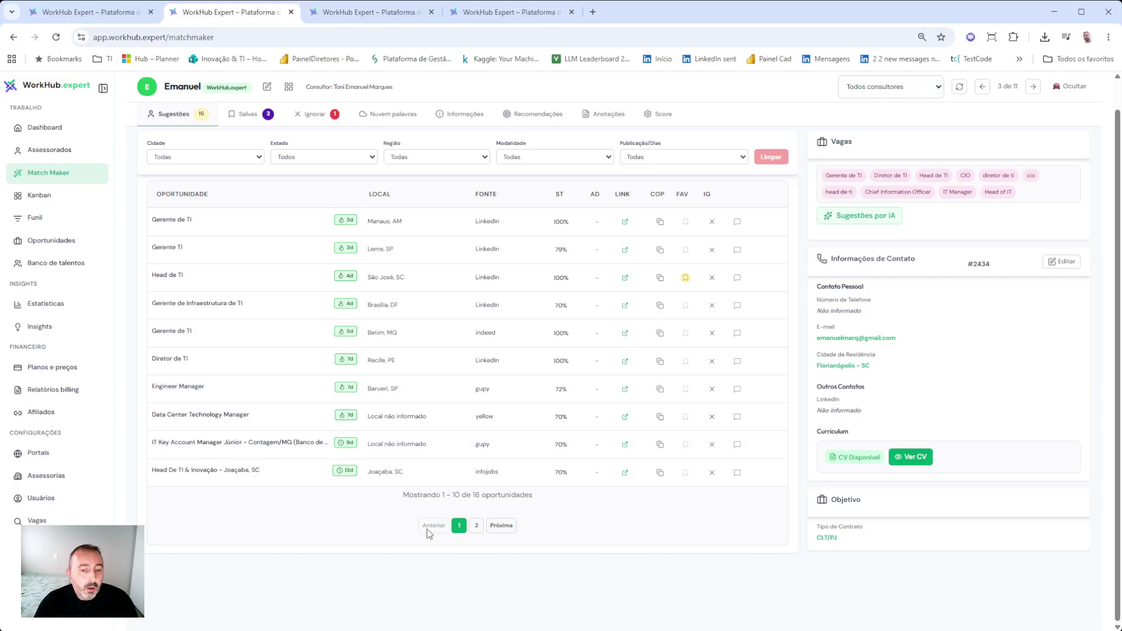
left_click(476, 527)
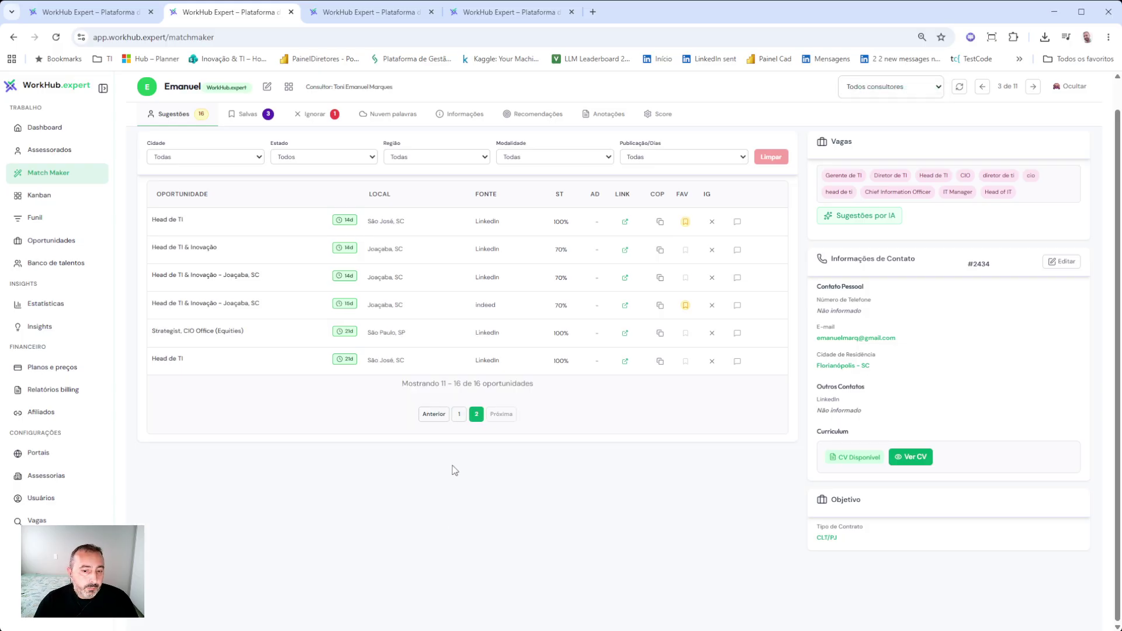
left_click(459, 415)
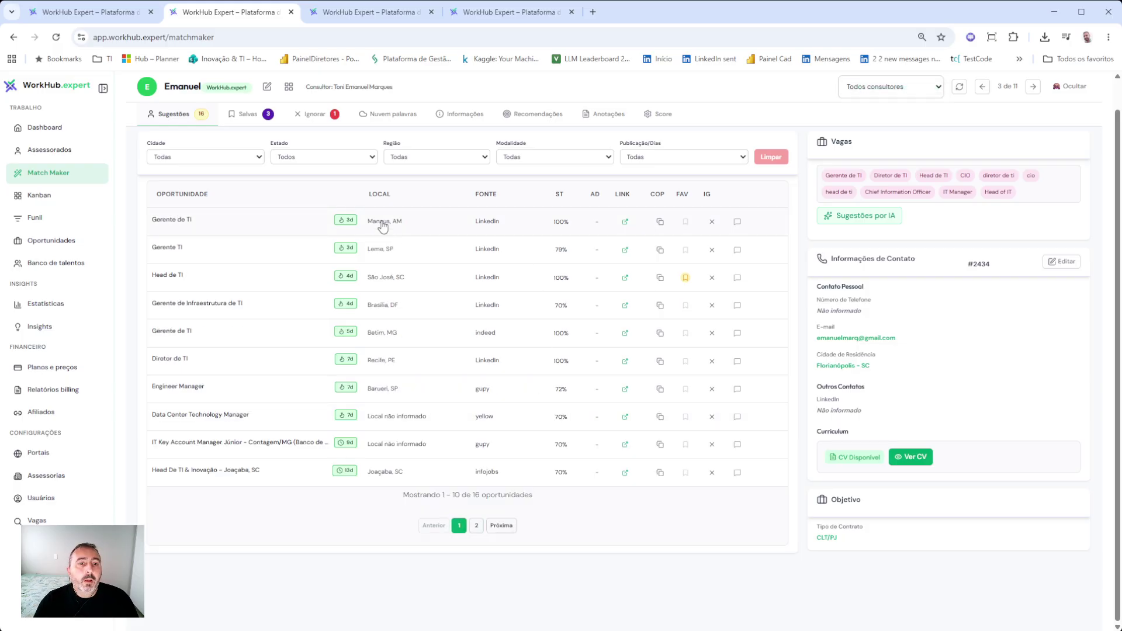
left_click(392, 116)
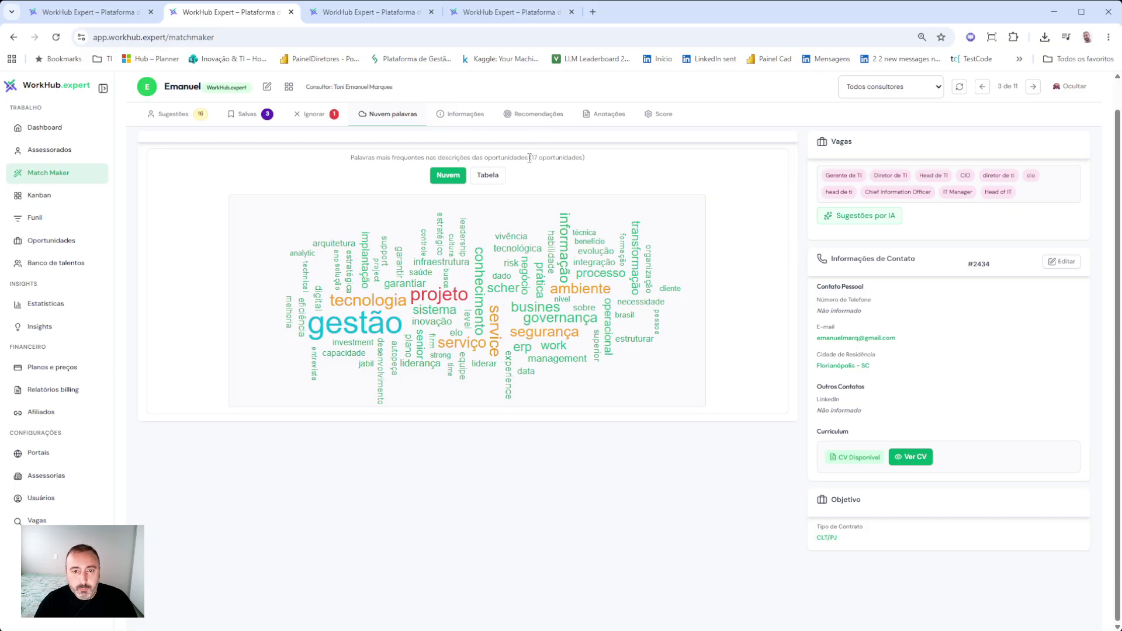
- Copy the top-30 word table (gestão 65, projeto 36), then return to the Nuvem view
left_click(490, 178)
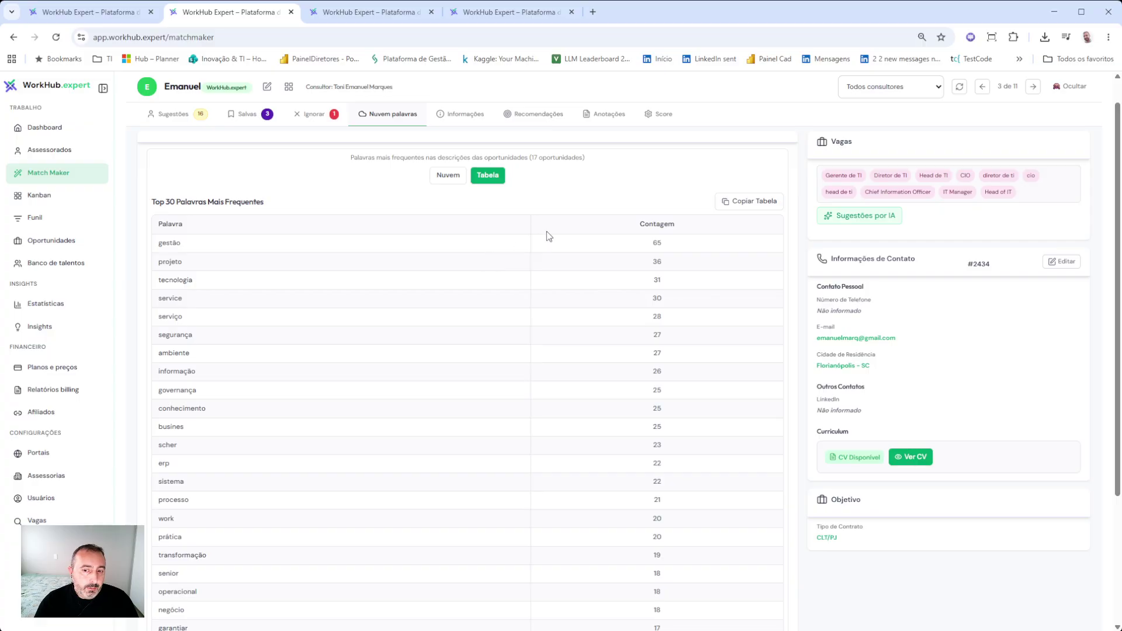
scroll(548, 232, "down", 3)
scroll(548, 238, "up", 4)
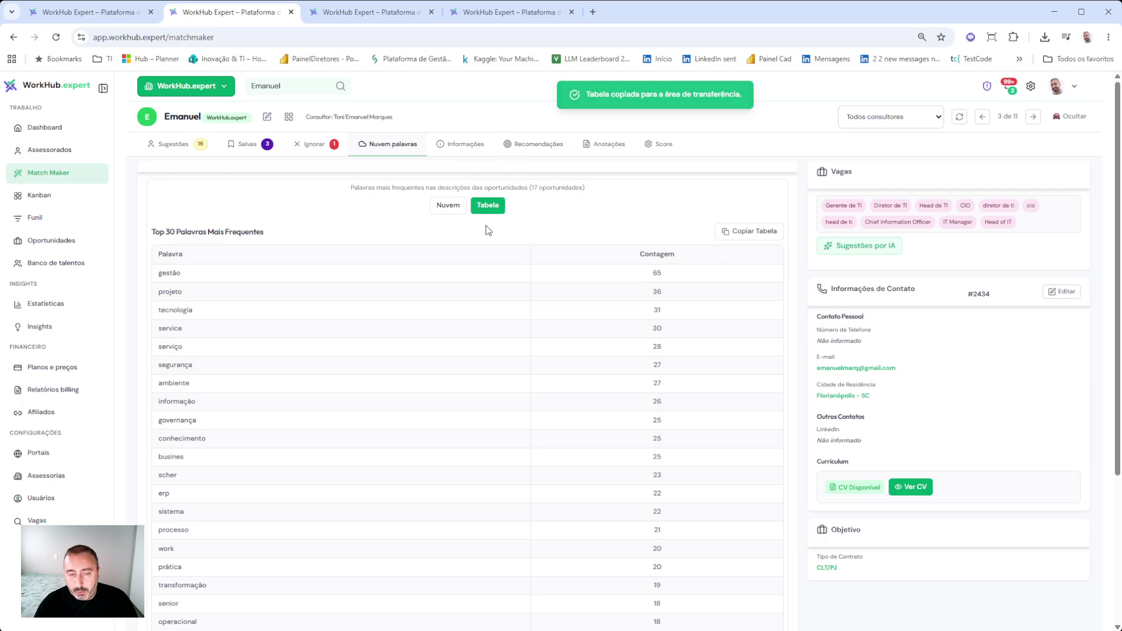
left_click(449, 206)
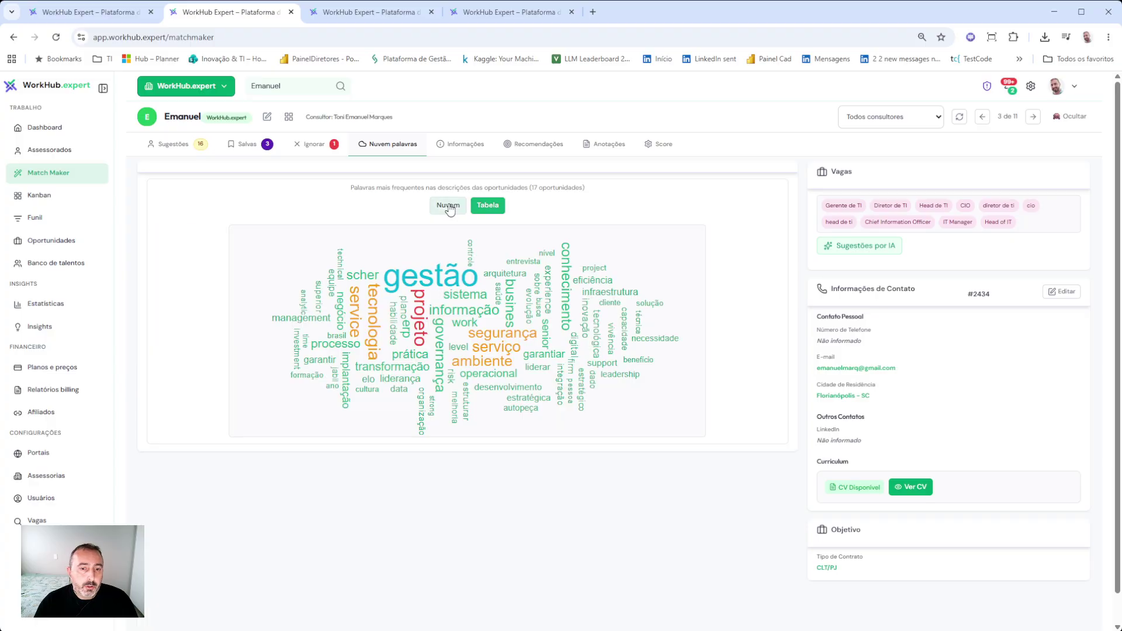
- Show the advisee's Informações tab: CLT/PJ contract, Florianópolis - SC, Kanban enabled
left_click(173, 151)
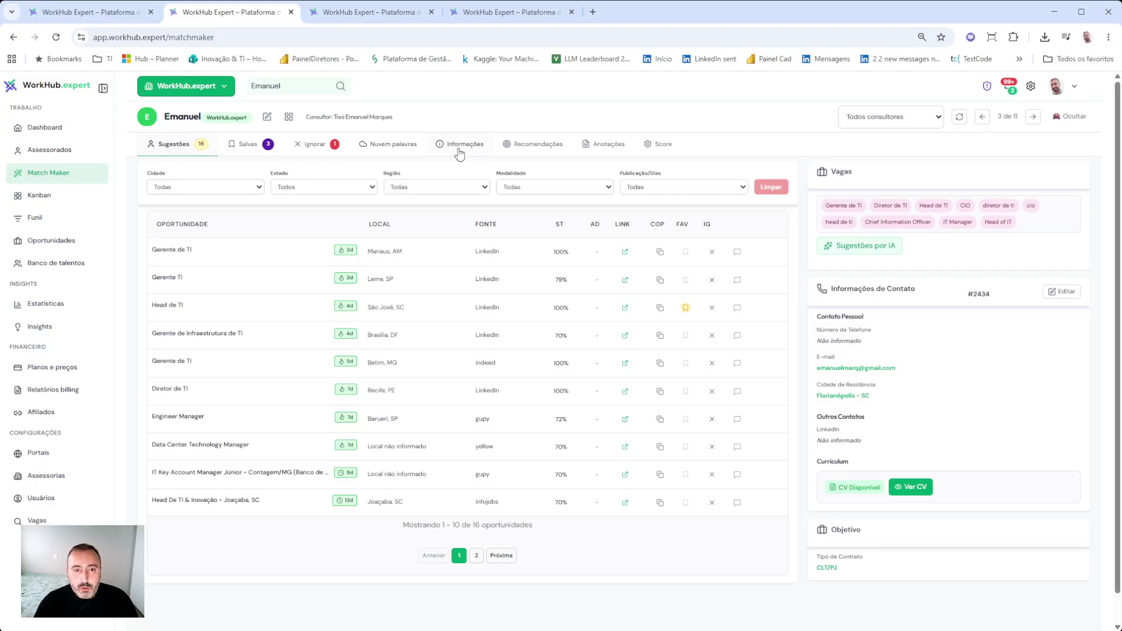
left_click(466, 146)
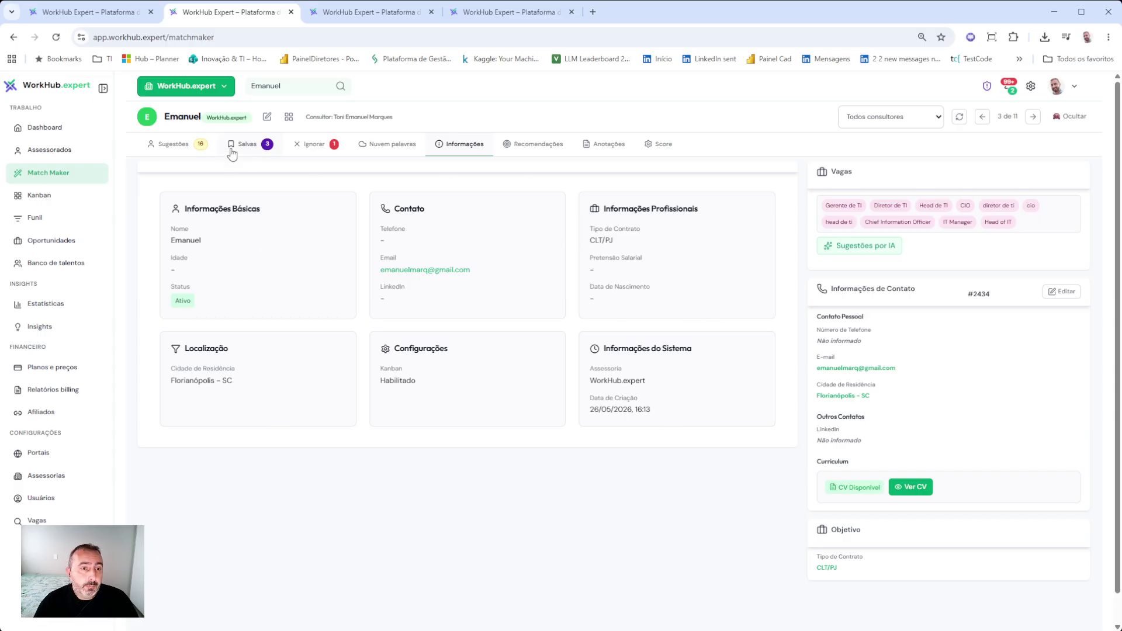
- In Editar Assessorado, set Pretensão Salarial to 20000 and save the profile
left_click(268, 118)
scroll(293, 336, "down", 5)
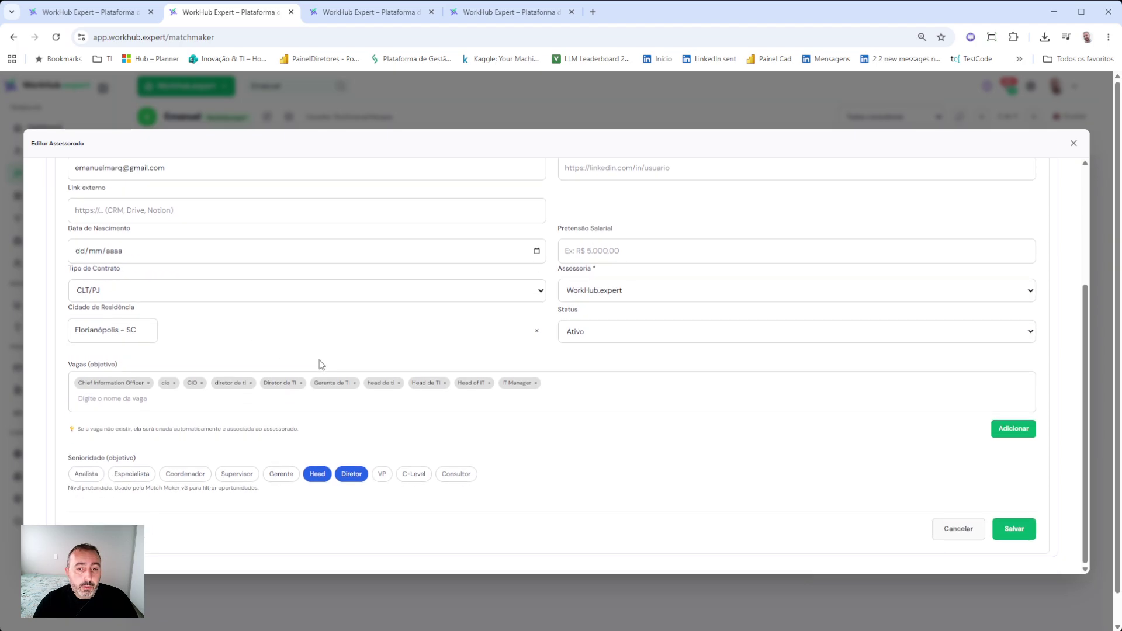
scroll(358, 461, "up", 5)
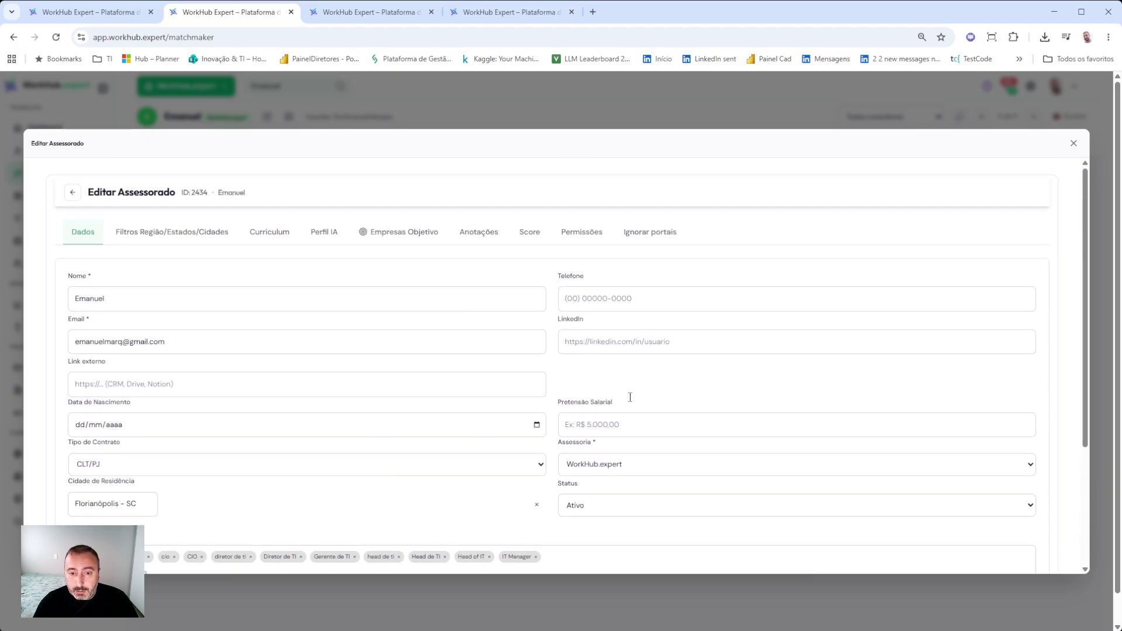
scroll(637, 386, "down", 1)
left_click(597, 367)
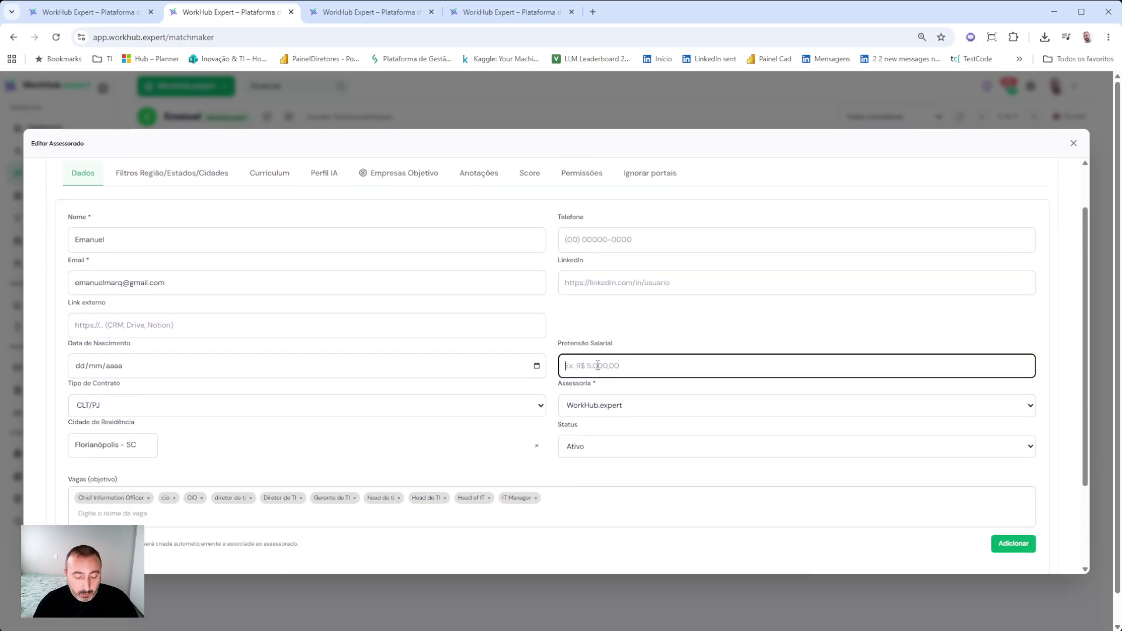
type("20000")
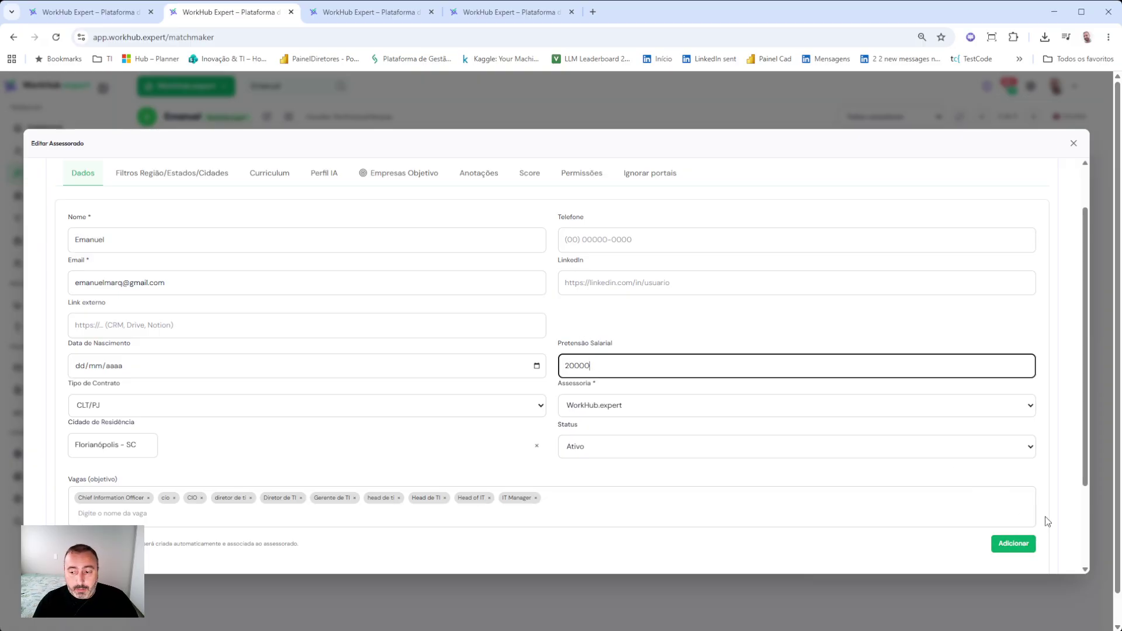
scroll(1047, 520, "down", 2)
left_click(1015, 529)
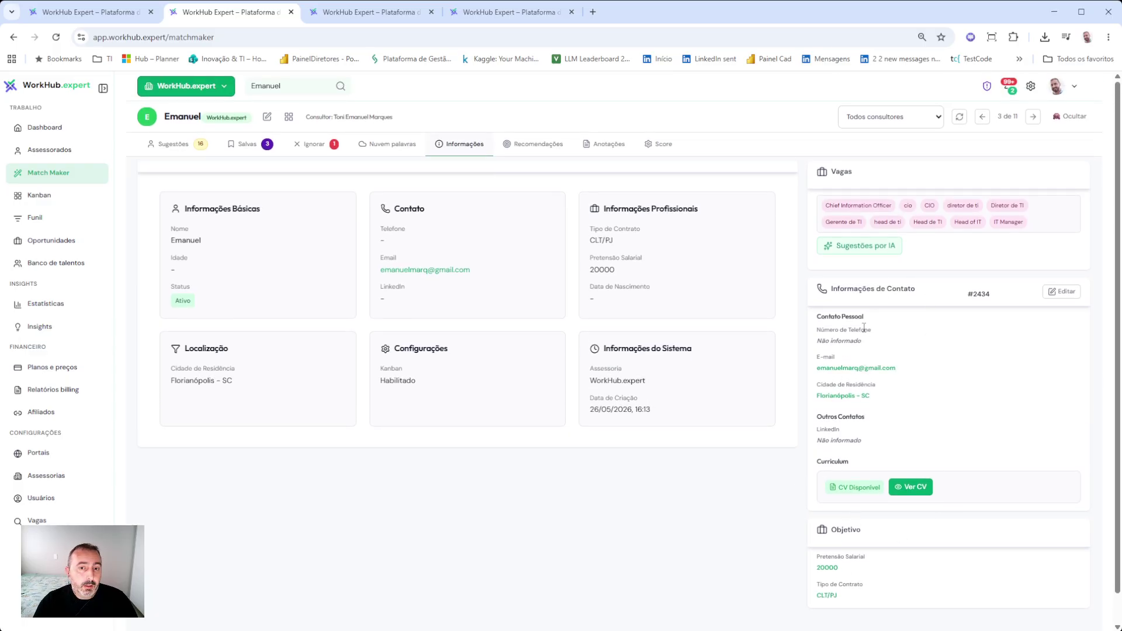
- Add Weg and Google as target companies under Empresas Objetivo in Recomendações
left_click(547, 155)
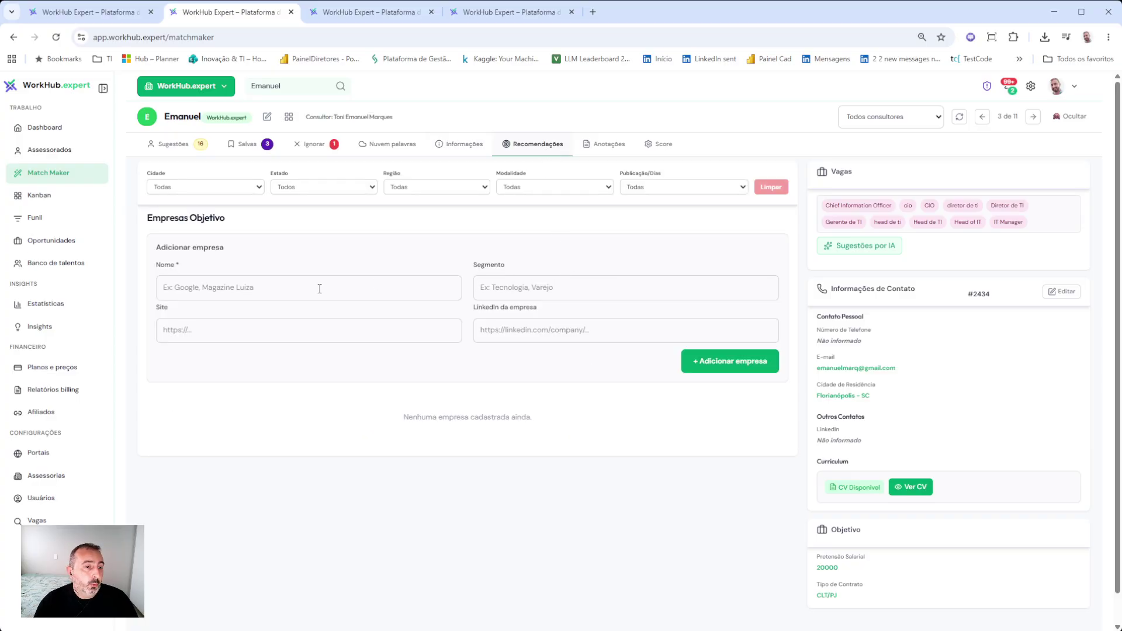
left_click(224, 287)
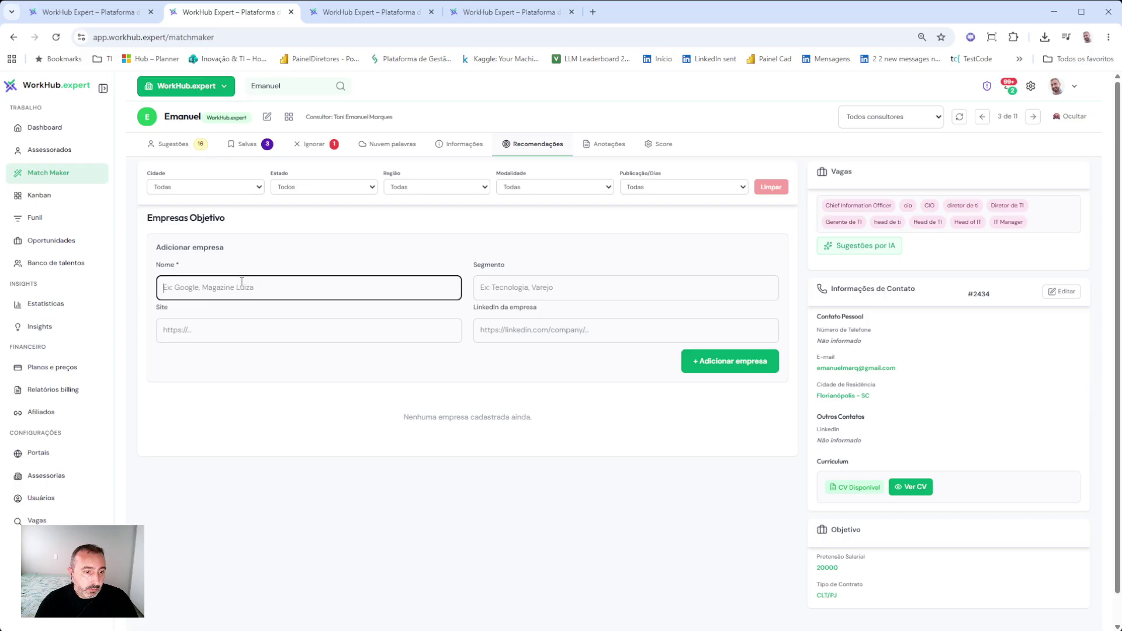
type("Weg")
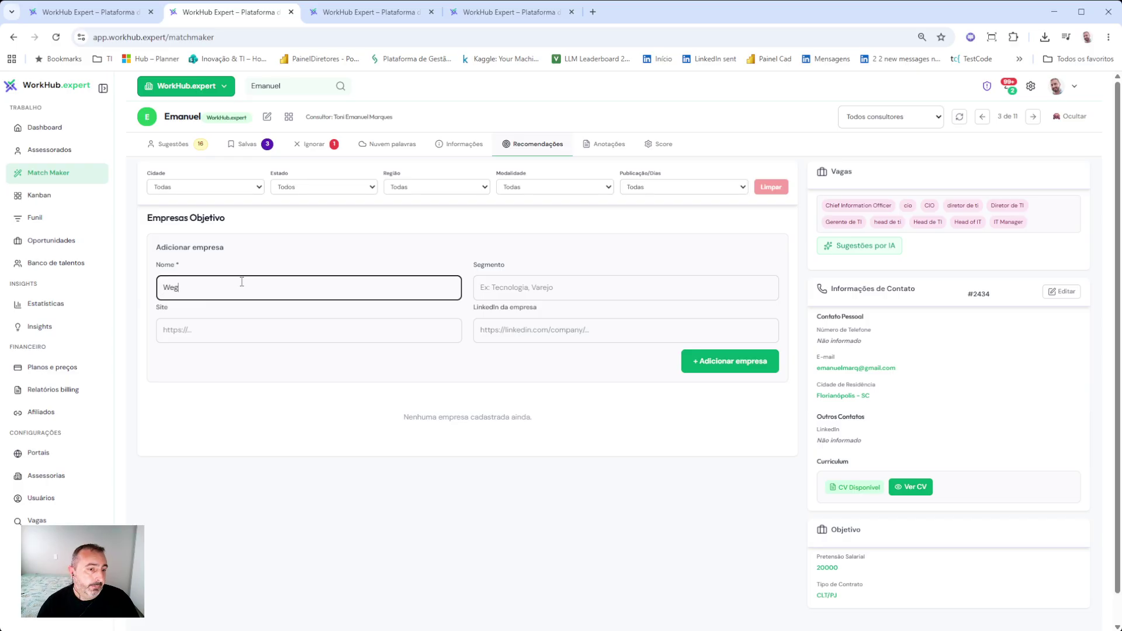
left_click(707, 361)
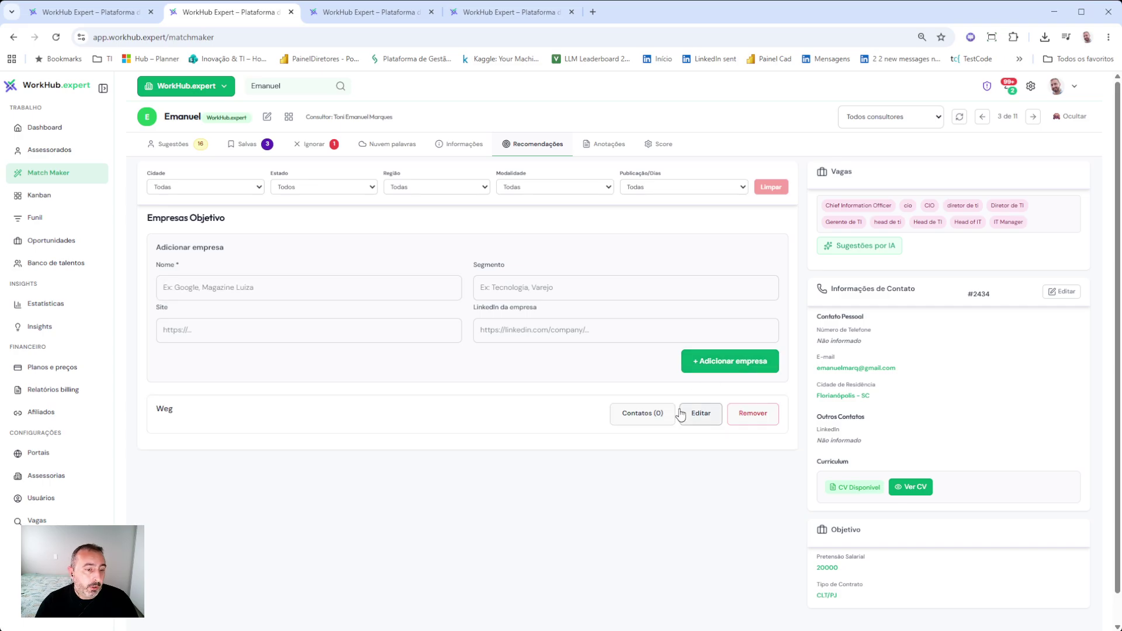
left_click(195, 288)
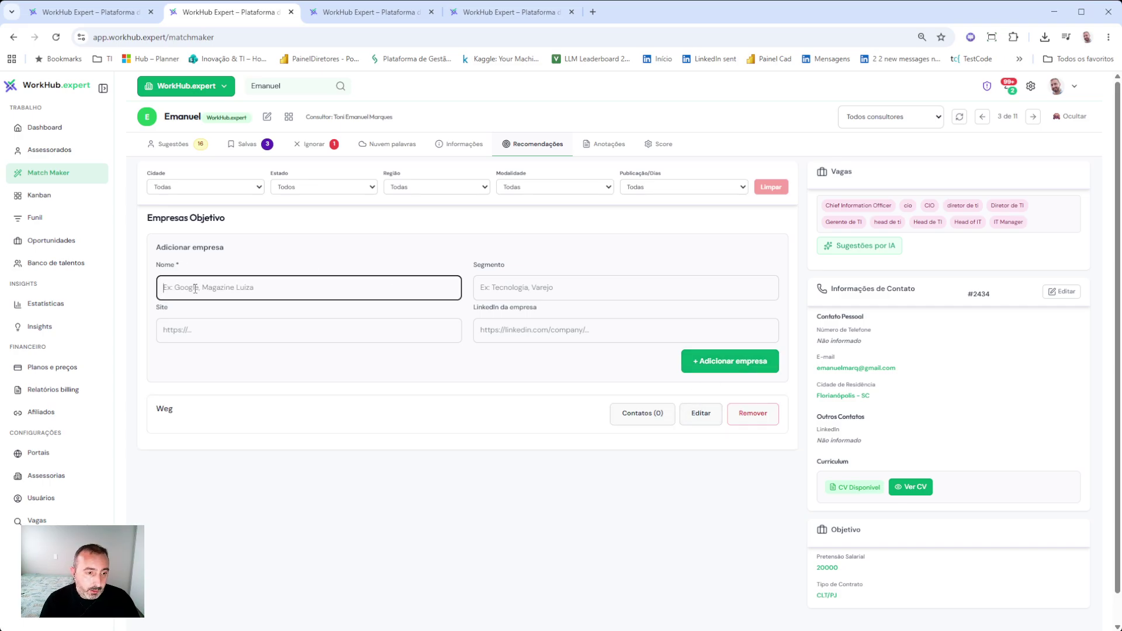
type("G")
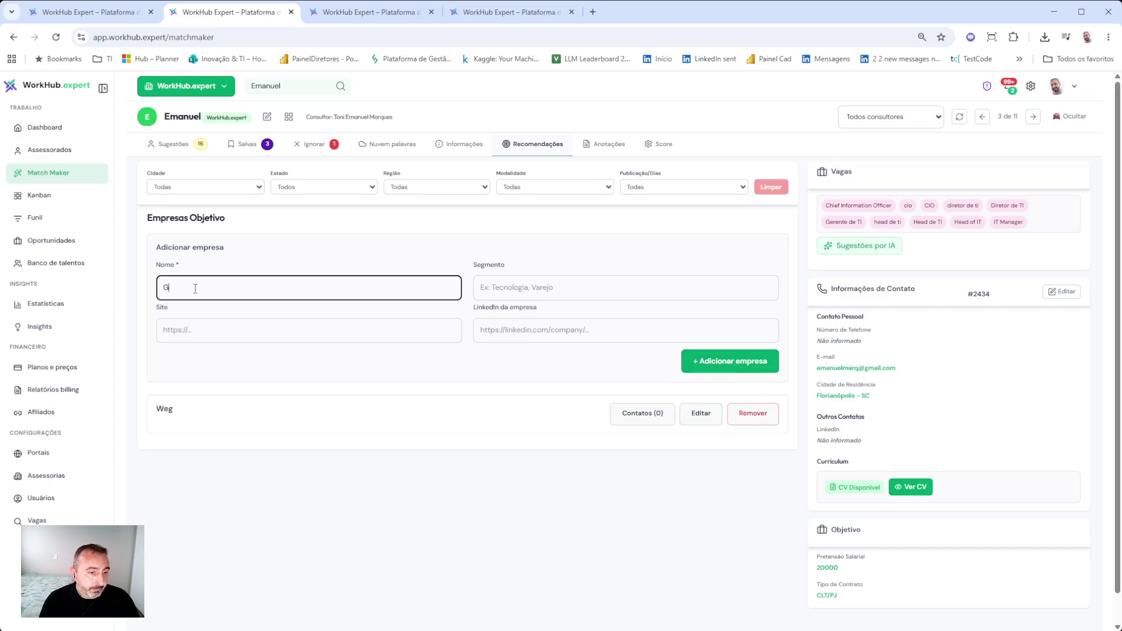
type("oogle")
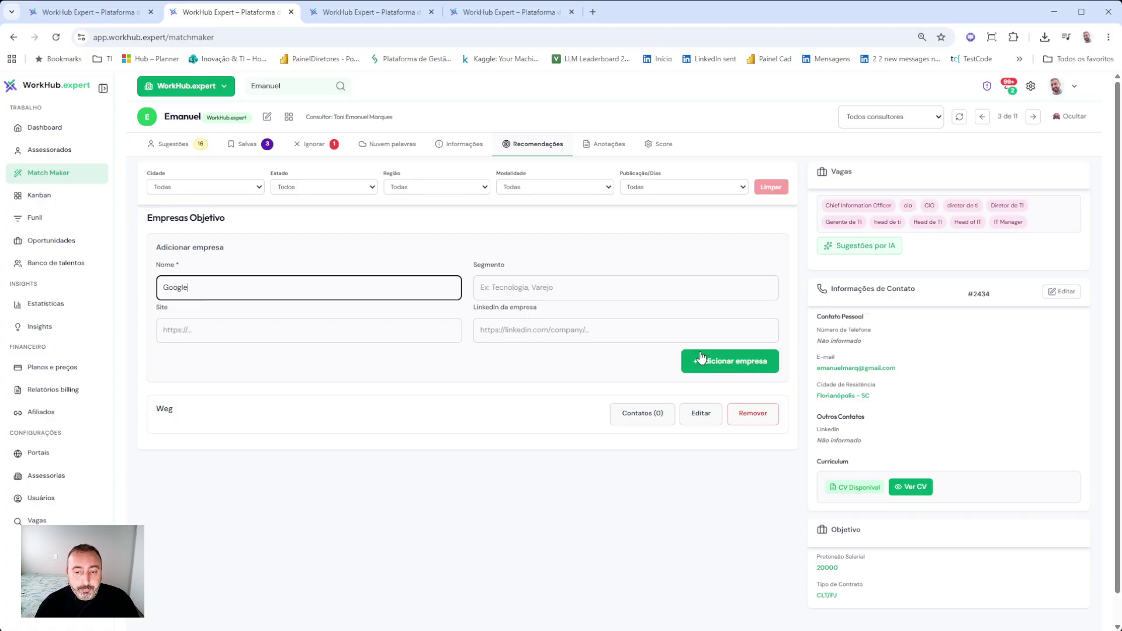
left_click(701, 361)
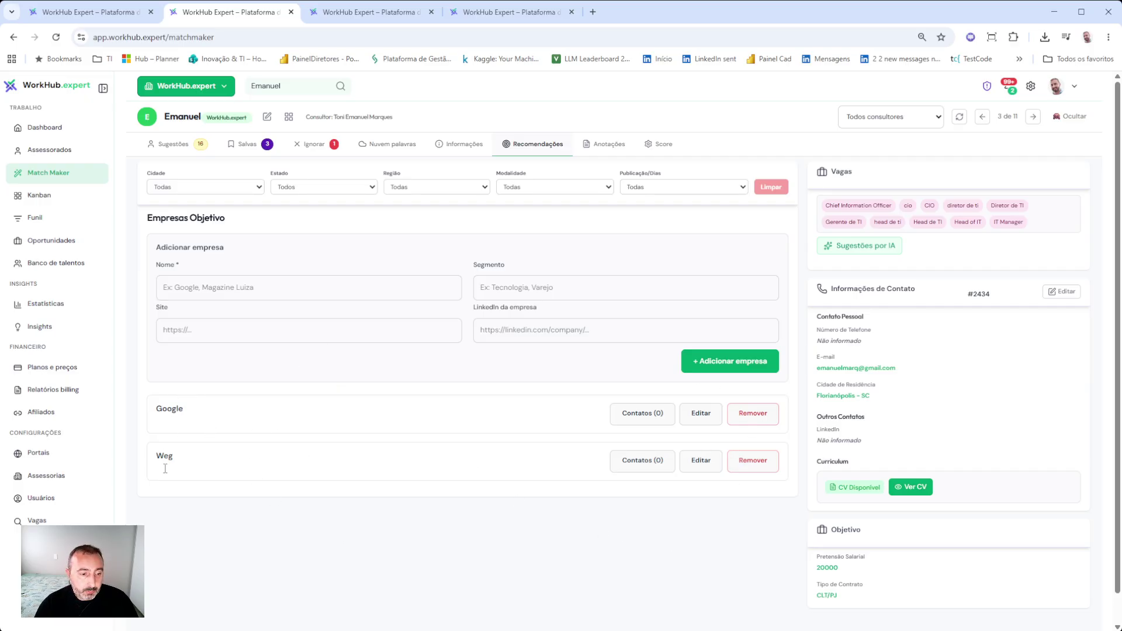
- Start a new contact record under Google and enter the contact person's name
left_click(650, 418)
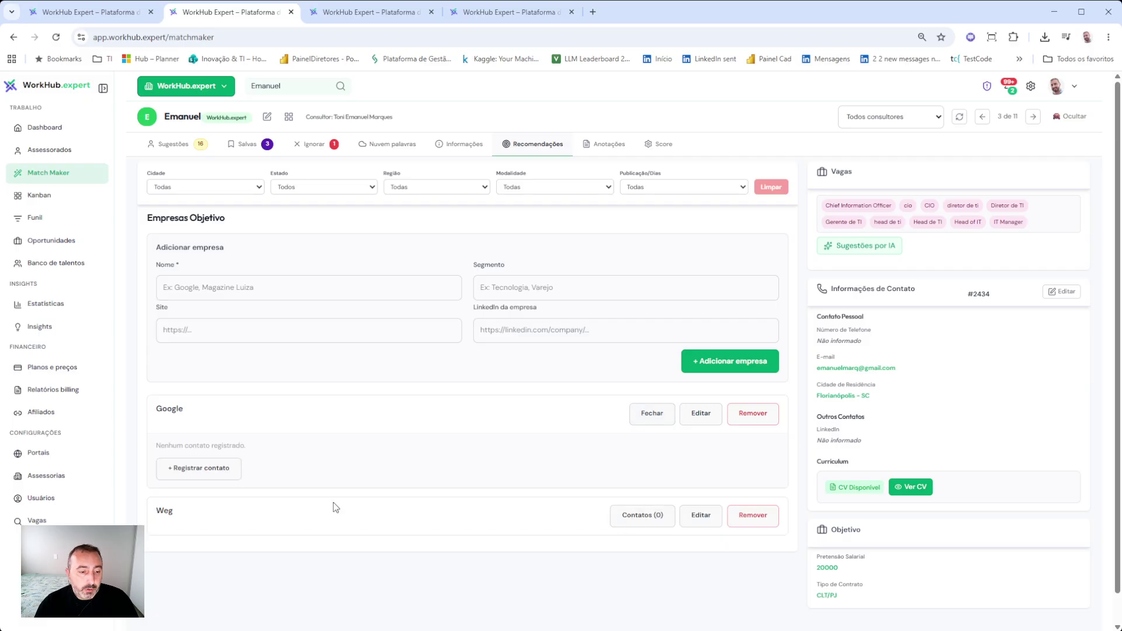
left_click(219, 468)
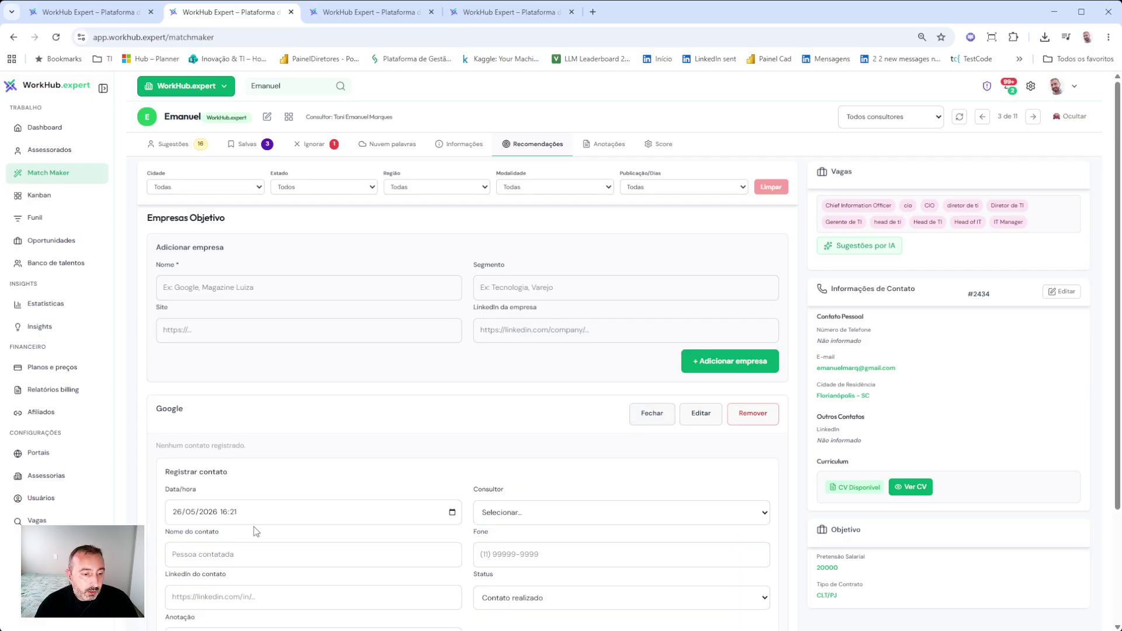
scroll(254, 528, "down", 3)
left_click(206, 408)
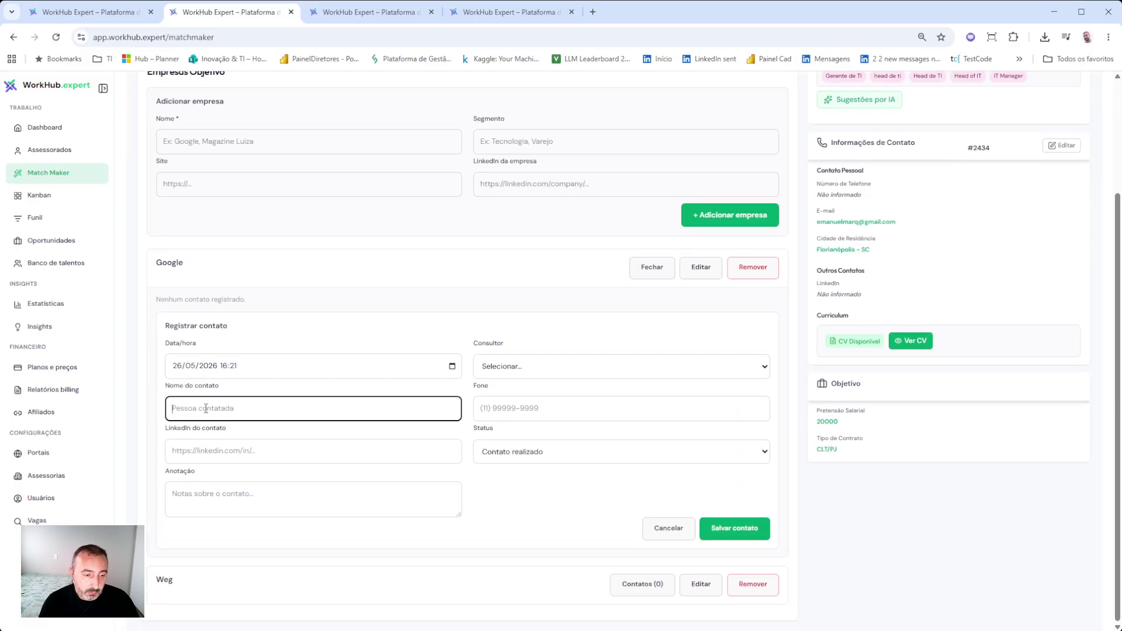
type("Fernanda")
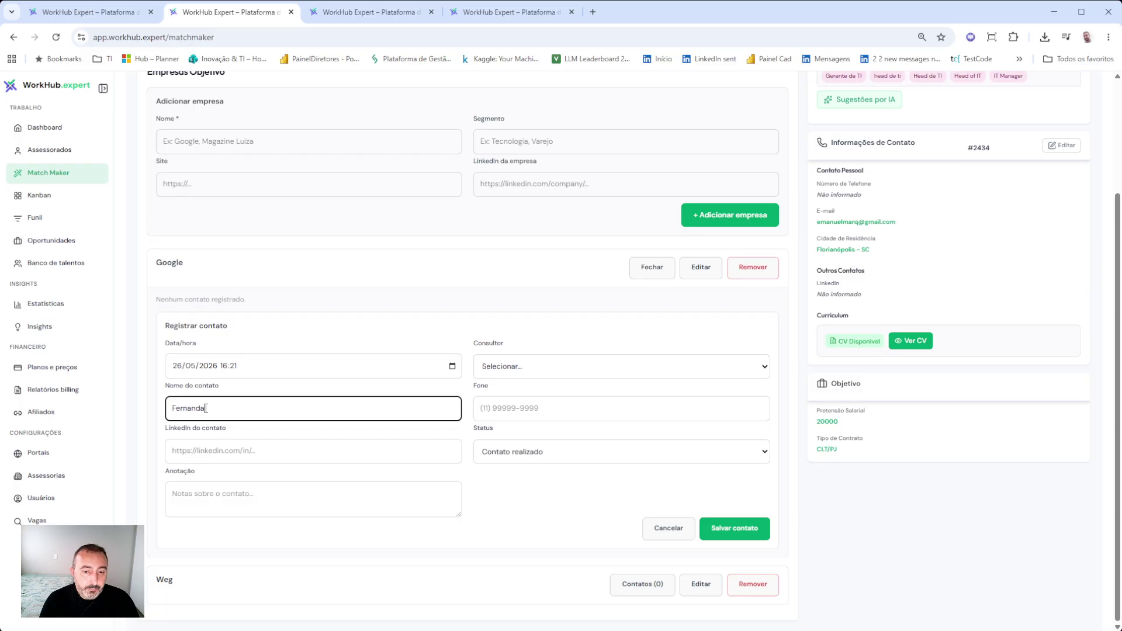
key("Tab")
- Assign the consultant, add the note 'contato realizado pelo linkedin', and save the contact
left_click(491, 359)
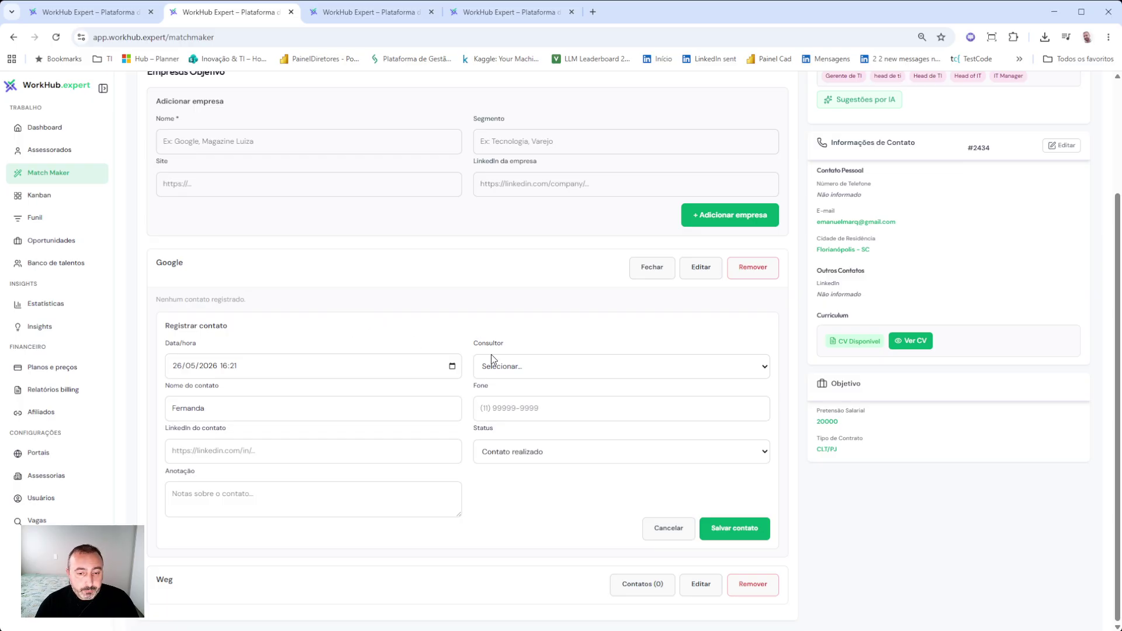
left_click(522, 403)
left_click(522, 405)
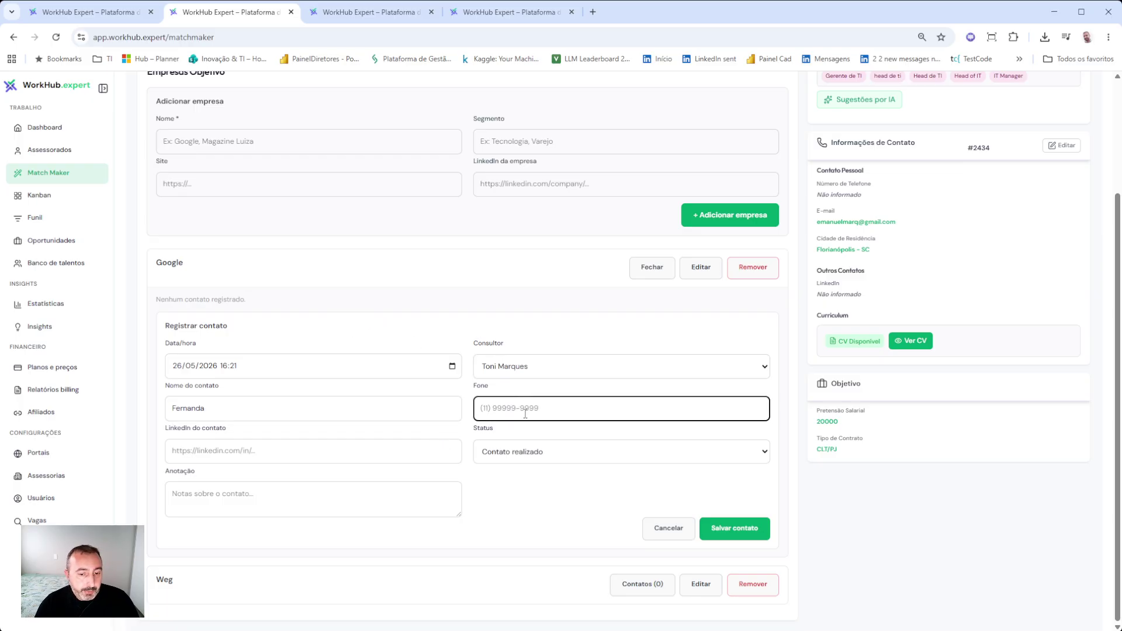
left_click(197, 450)
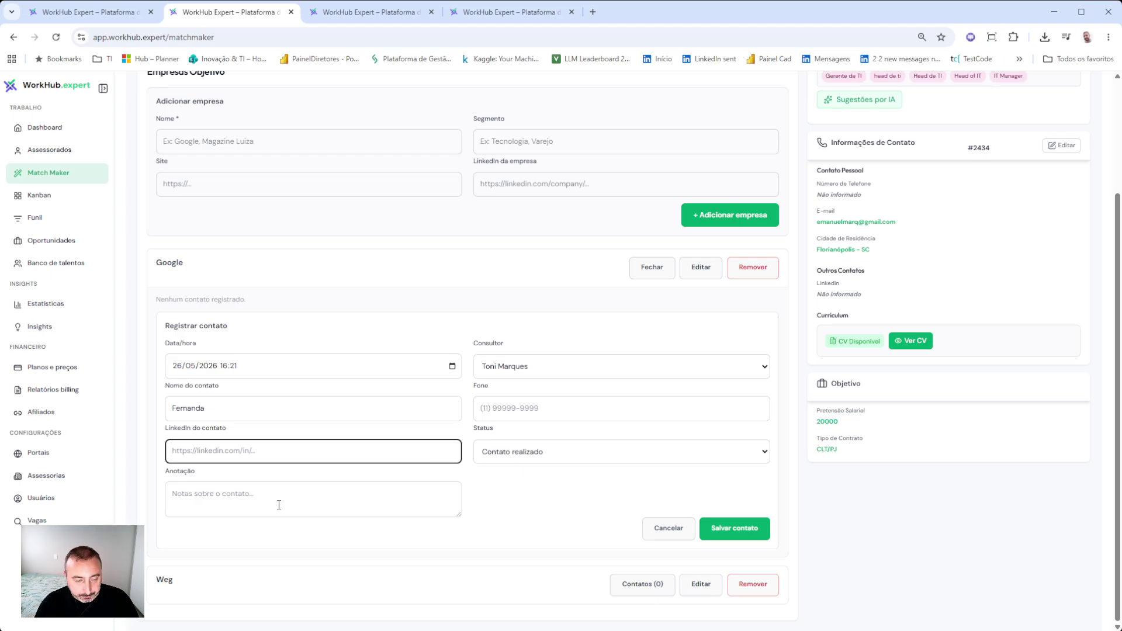
left_click(432, 499)
type("ouv")
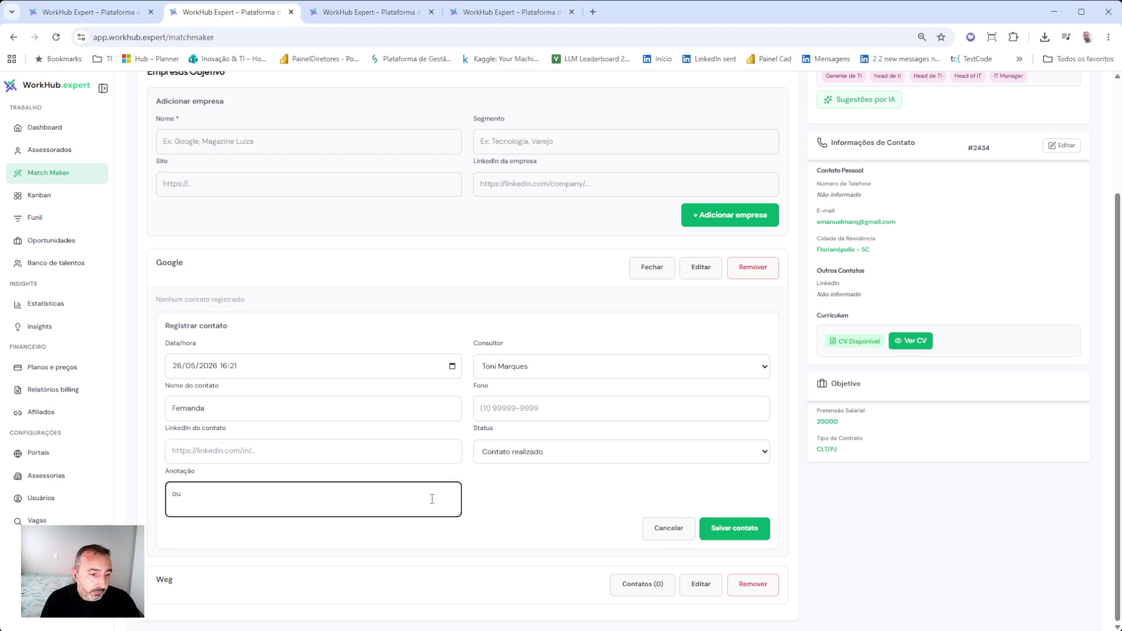
key("BackSpace")
key("BackSpace")
type("contato realiad")
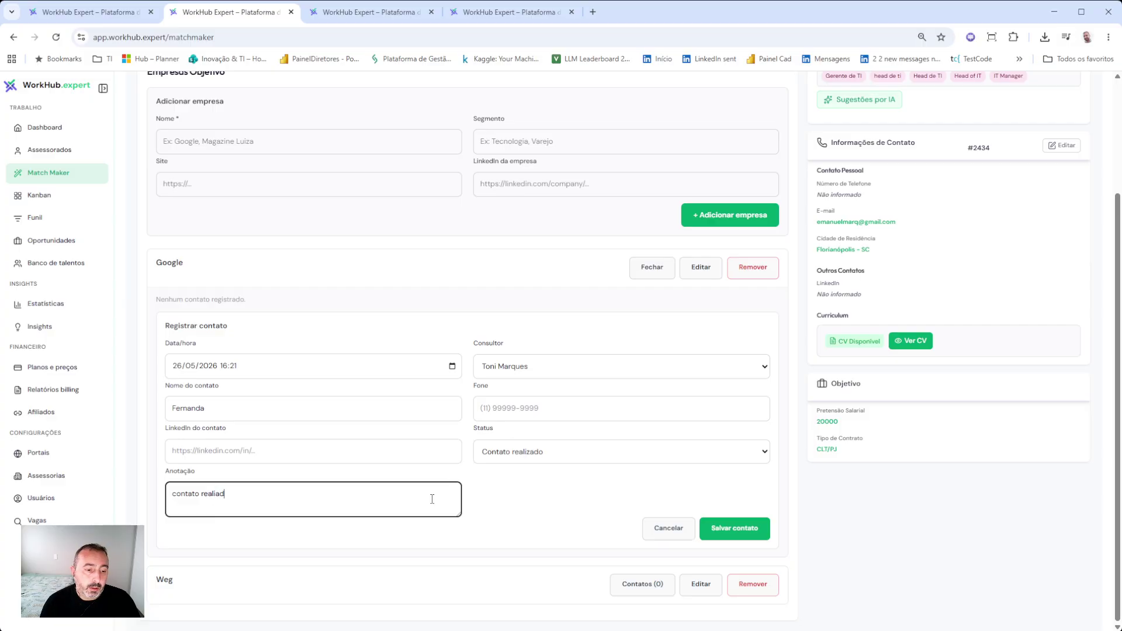
type("o pelo linkedin")
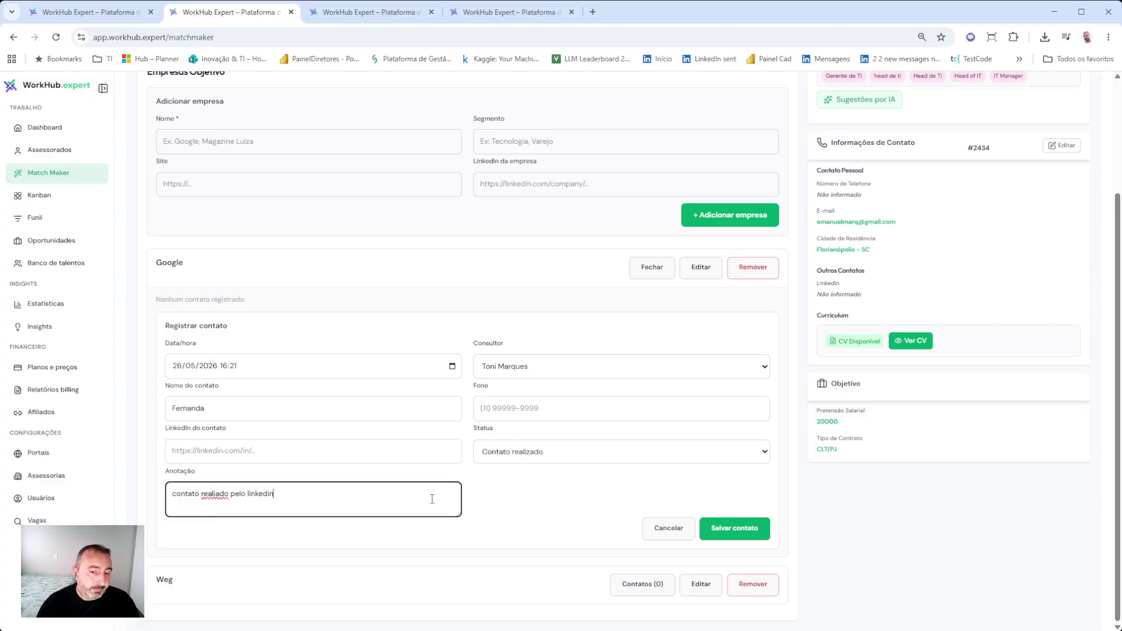
left_click(735, 529)
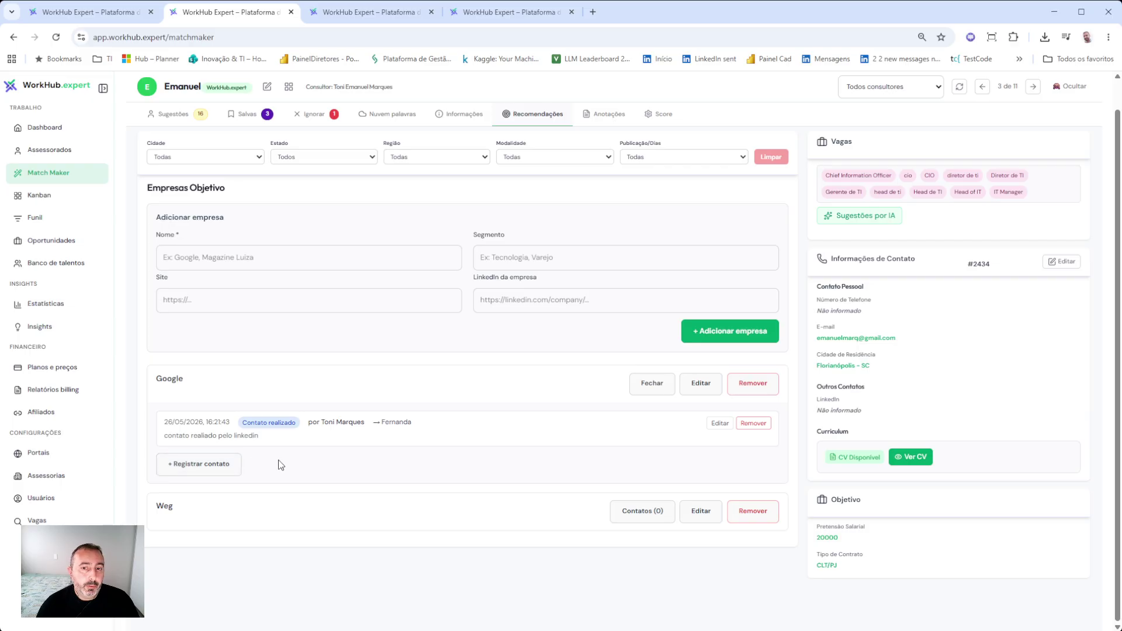
scroll(279, 461, "up", 1)
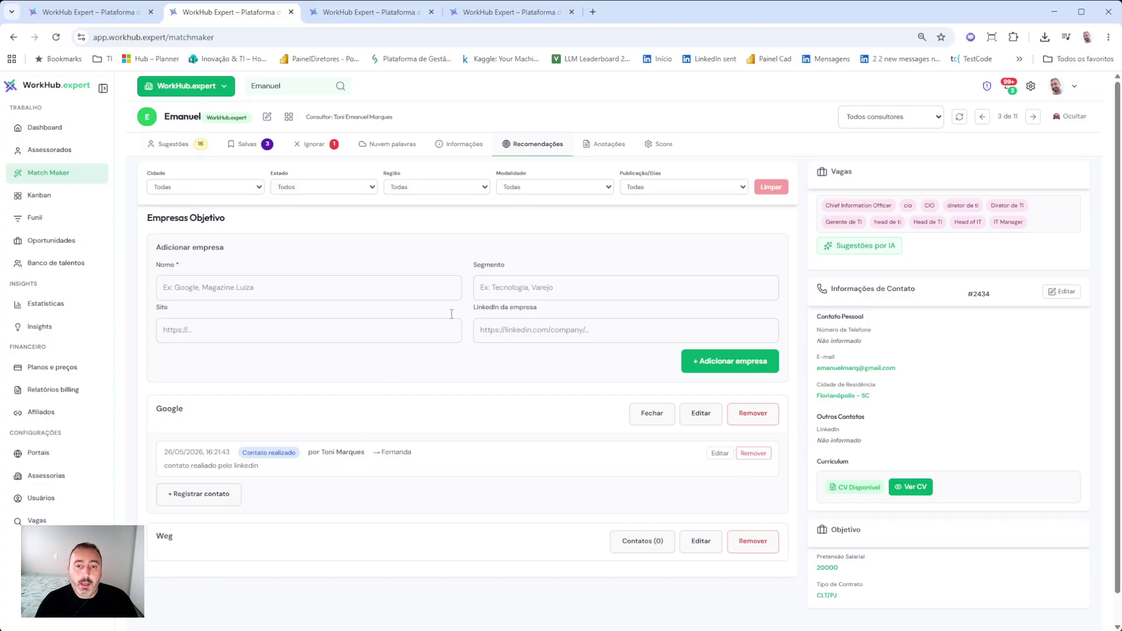
- Add a private note reading 'comentário' to the Gerente de TI opportunity
left_click(193, 146)
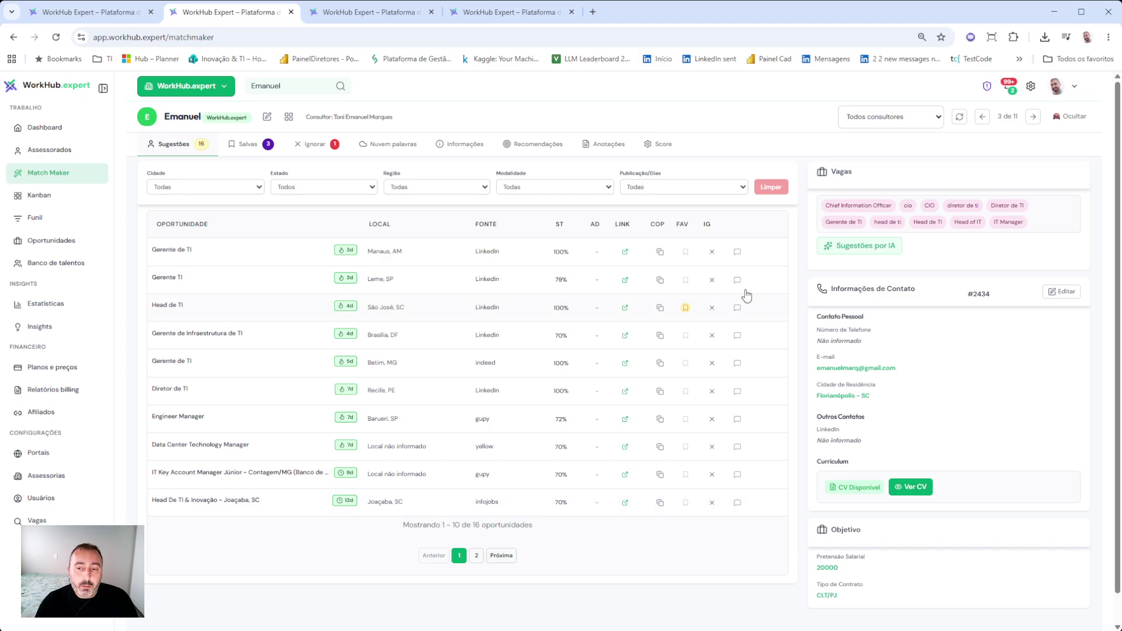
left_click(738, 252)
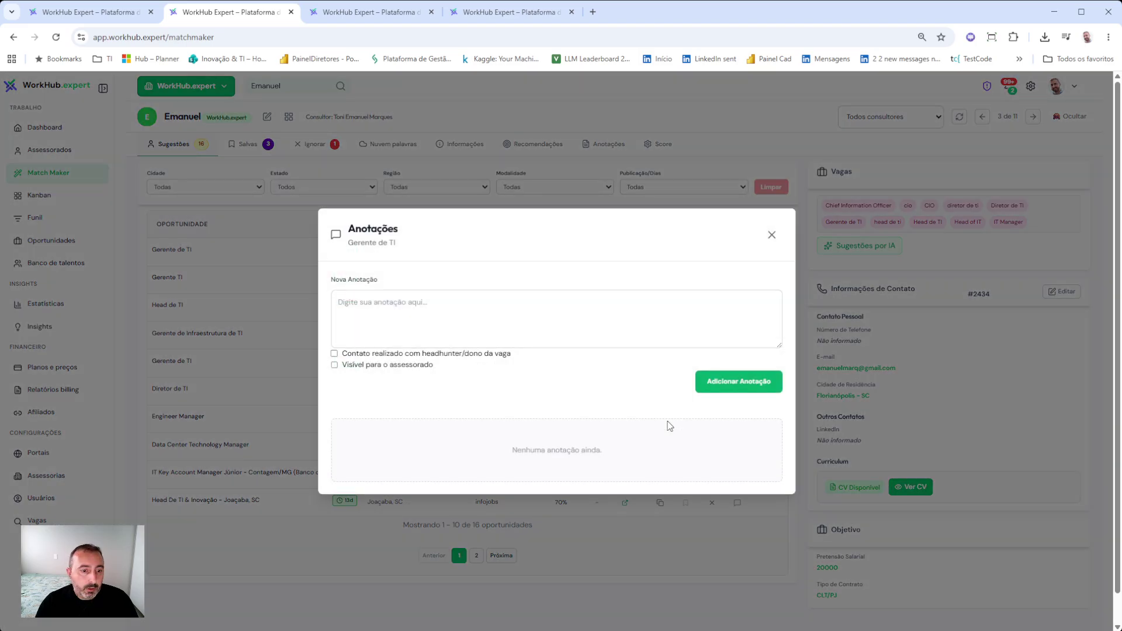
left_click(427, 315)
type("comentário")
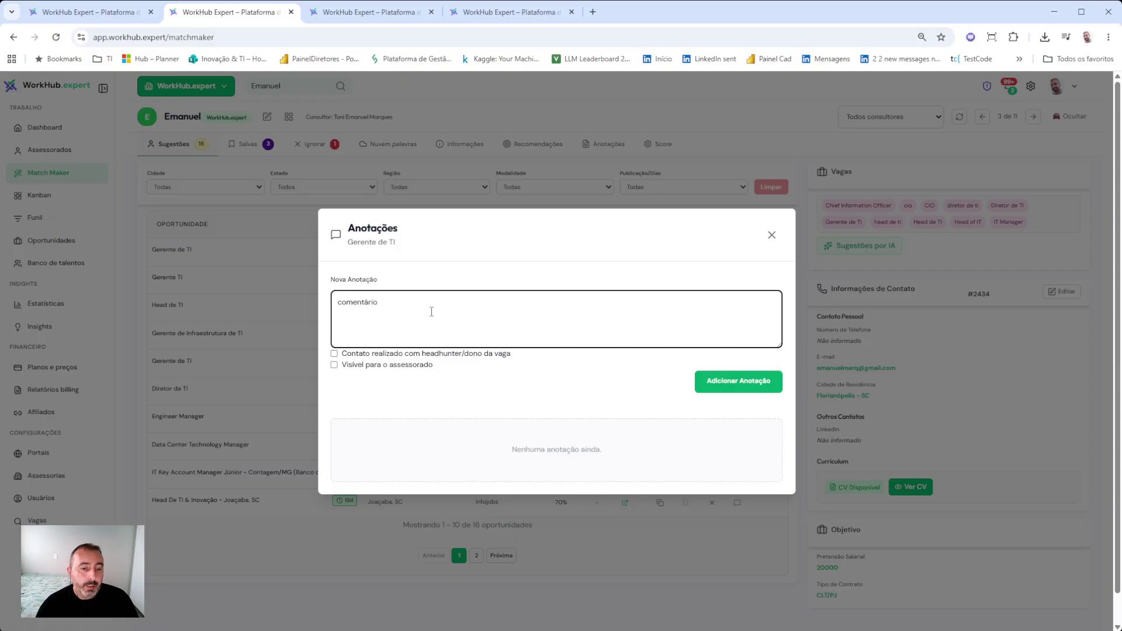
left_click(704, 385)
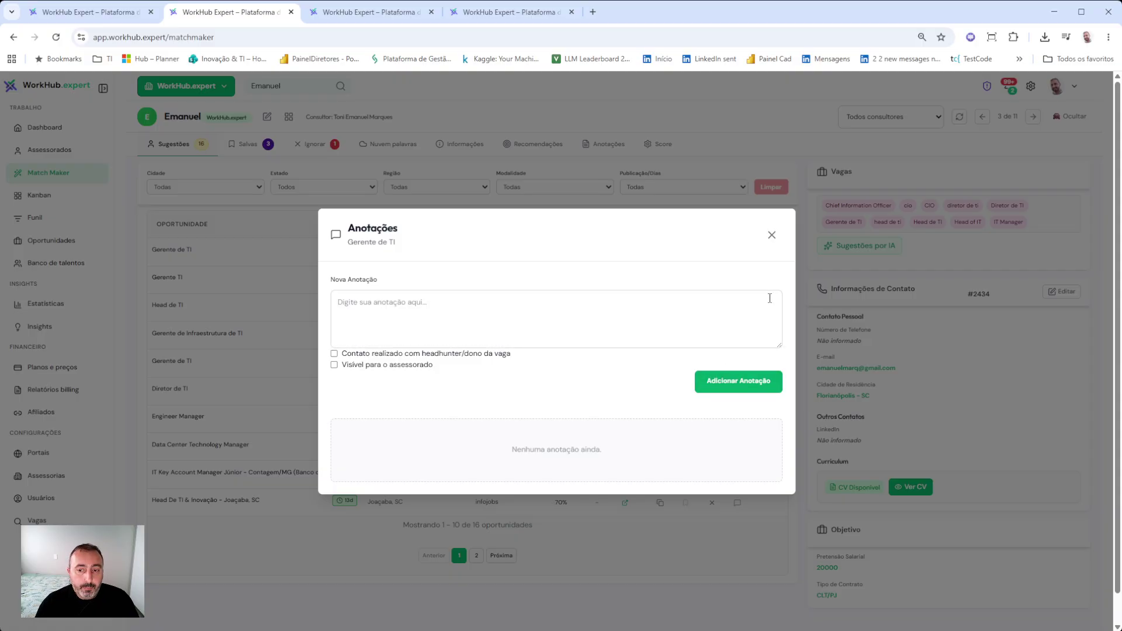
- Close the note window, check the candidate's Anotações, then go back to Sugestões
left_click(773, 236)
left_click(607, 144)
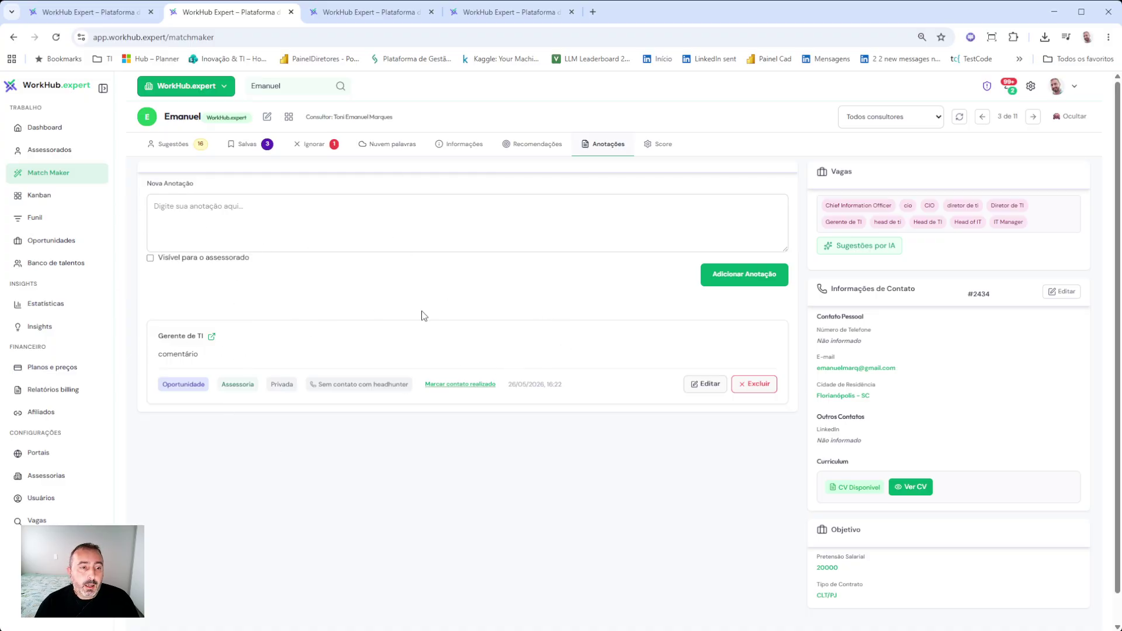
left_click(174, 144)
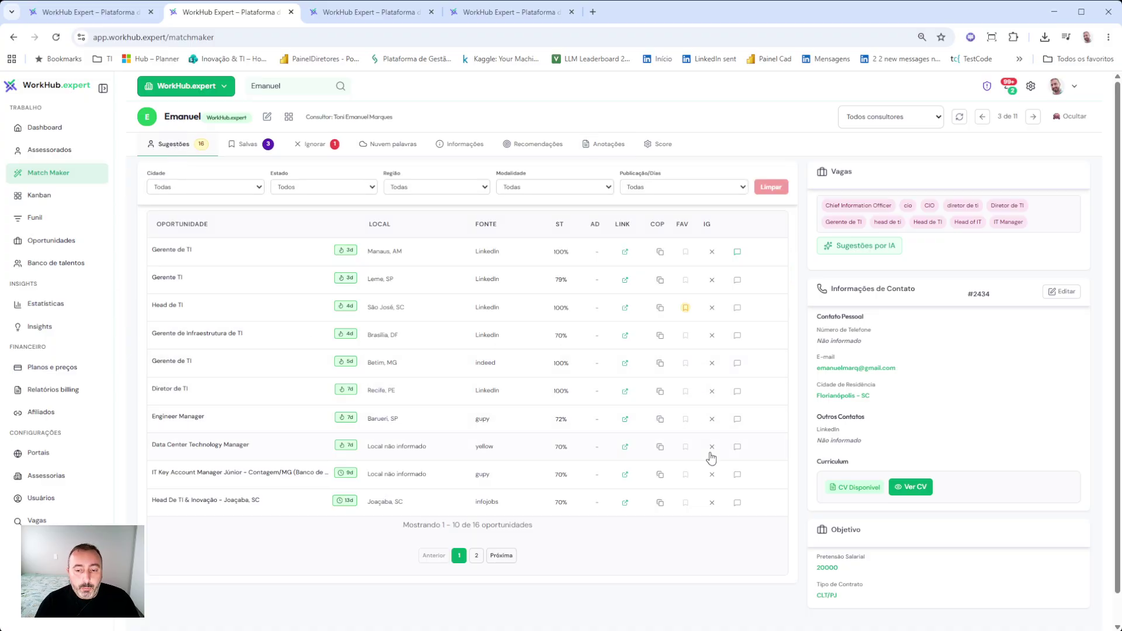
- Favourite the Data Center Technology Manager job and add a note marked Contato realizado
left_click(686, 447)
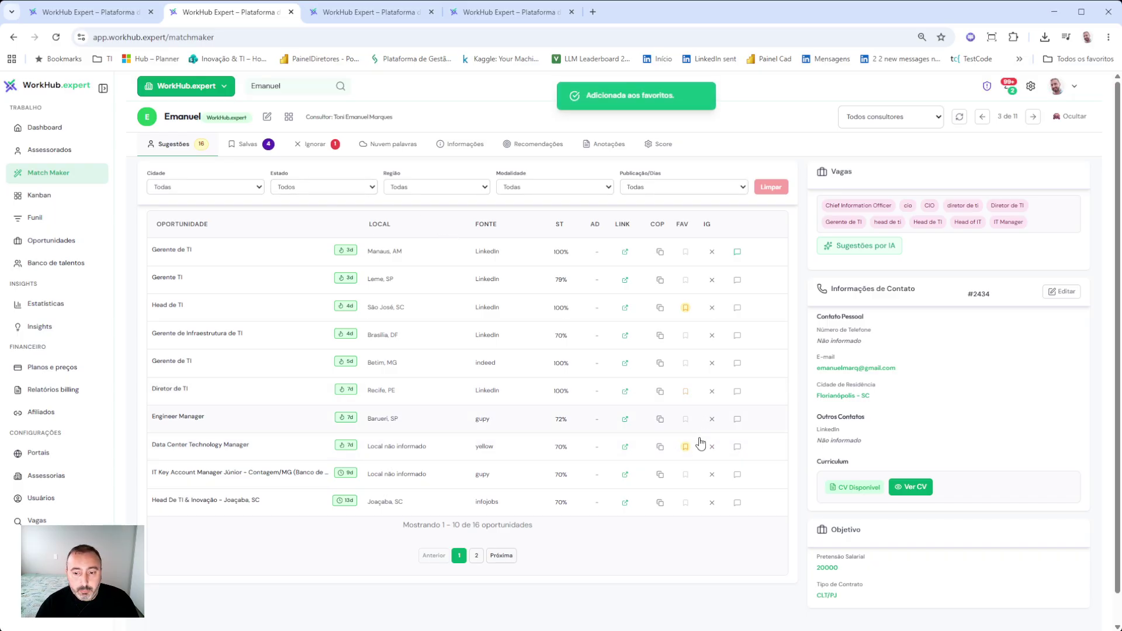
left_click(737, 448)
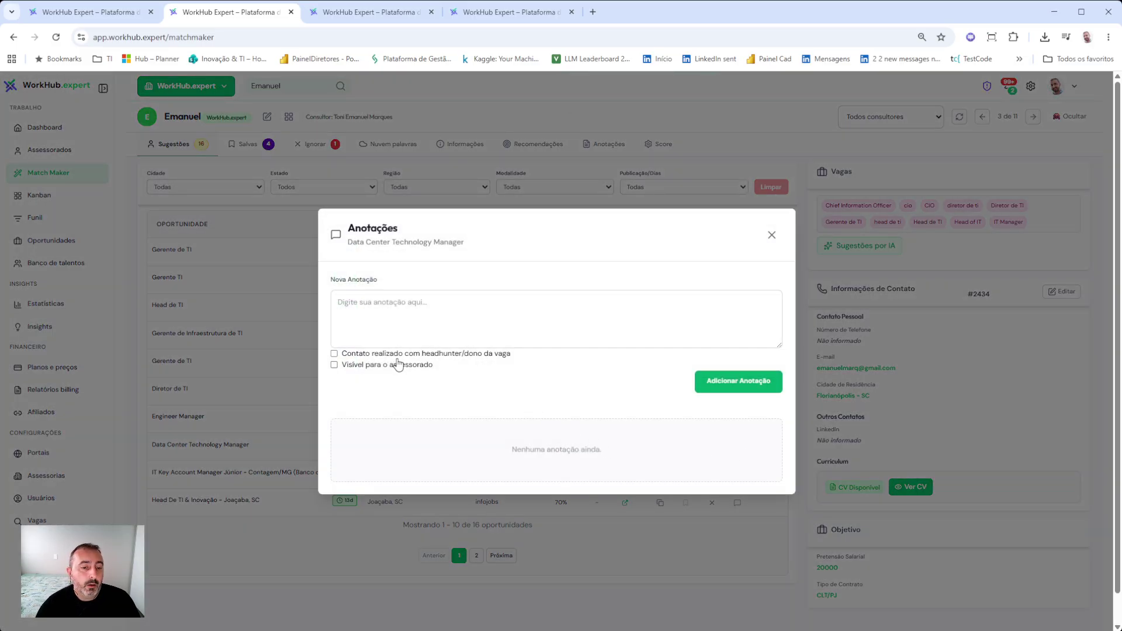
left_click(401, 355)
left_click(400, 314)
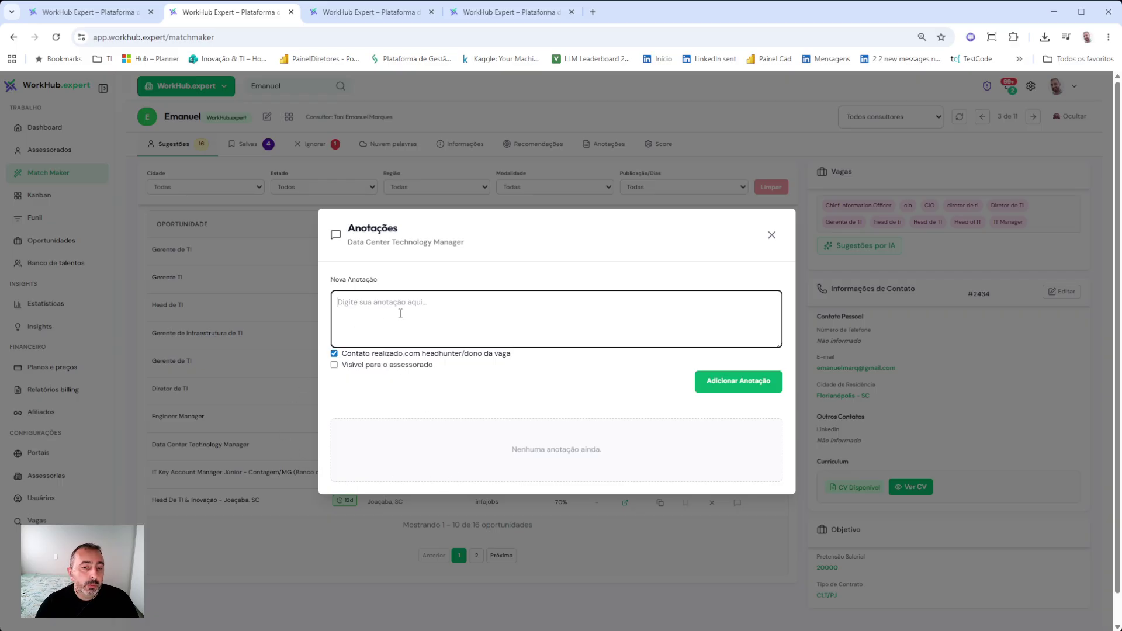
type("falei com o José")
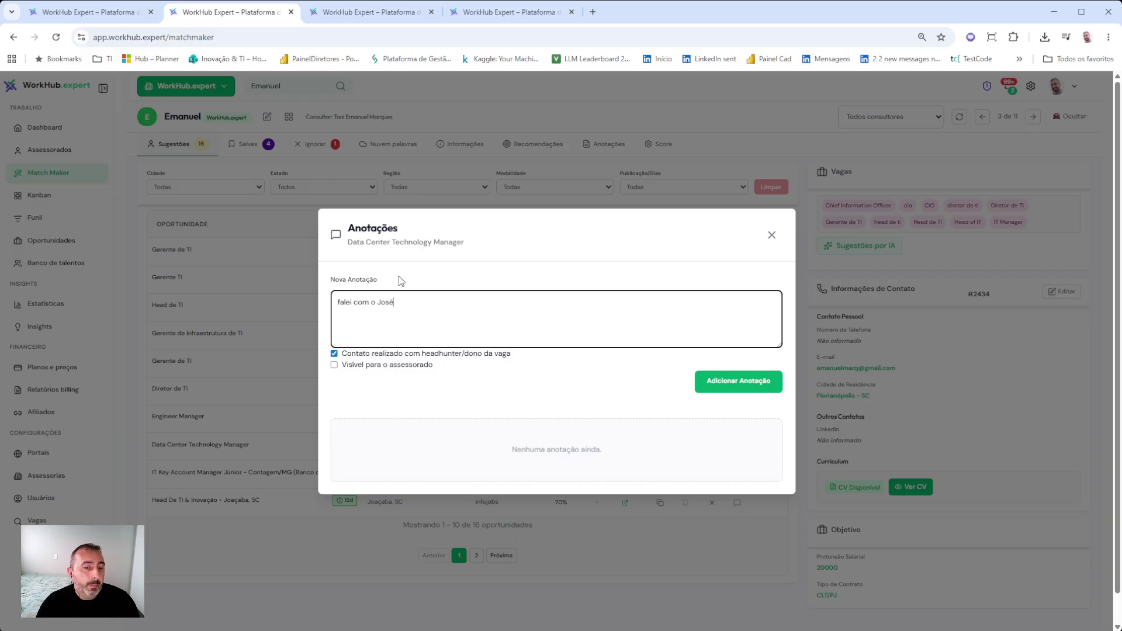
left_click(727, 383)
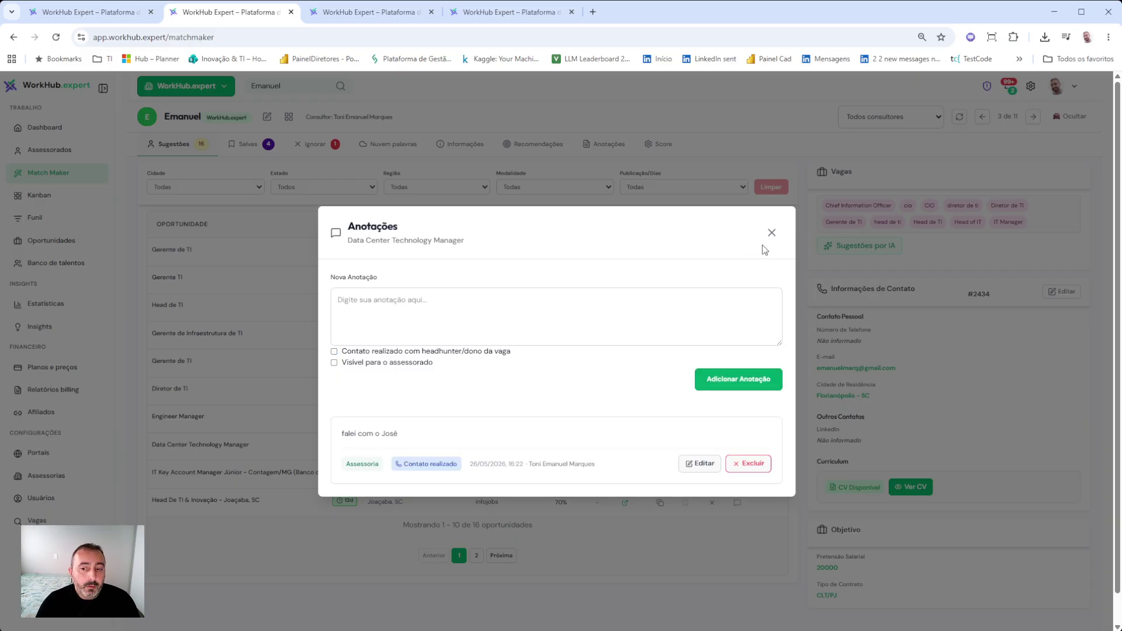
left_click(772, 233)
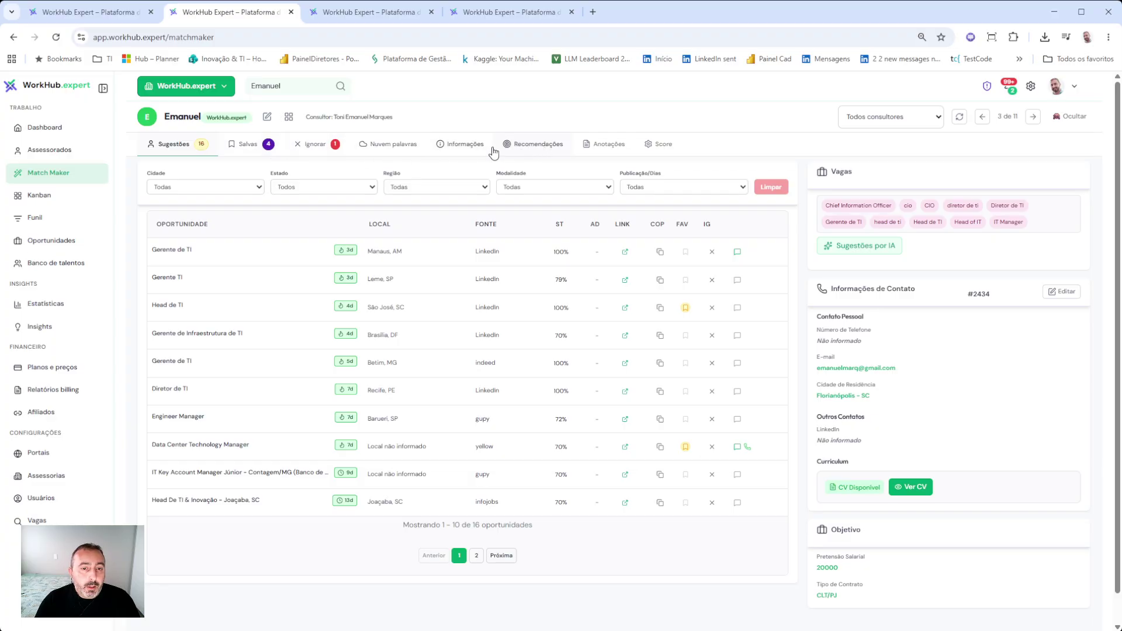
left_click(584, 145)
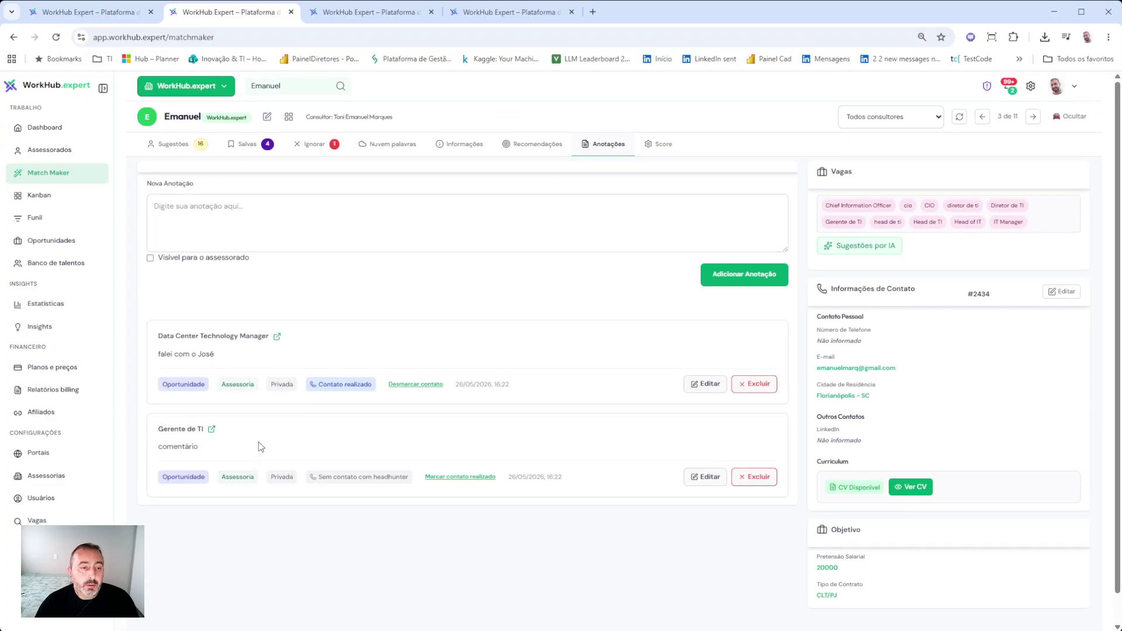
left_click(169, 145)
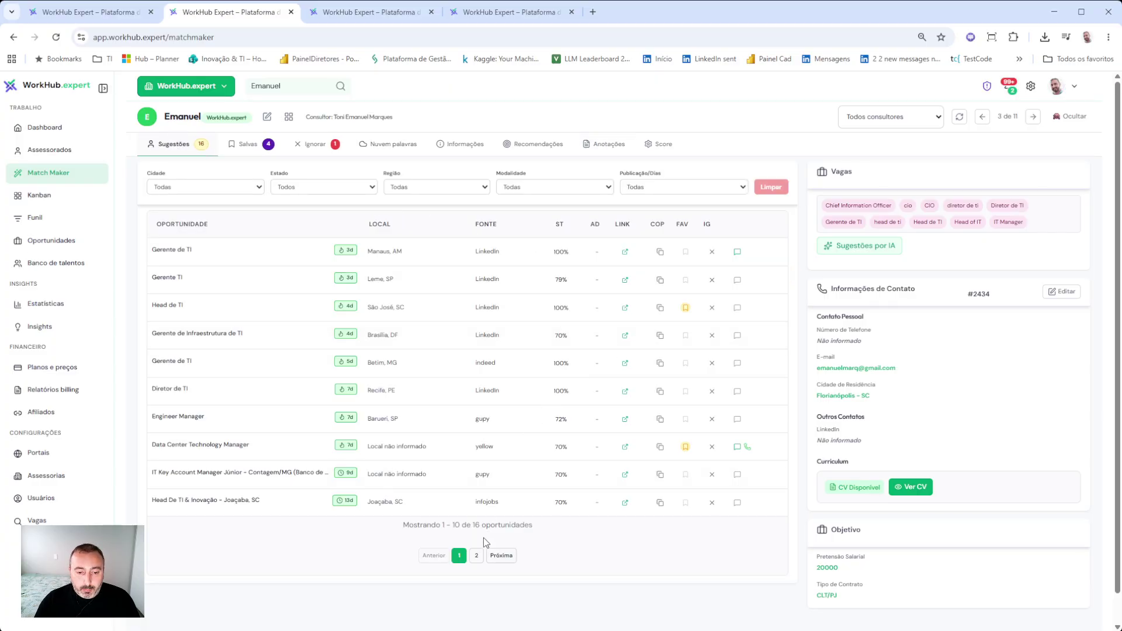
left_click(476, 556)
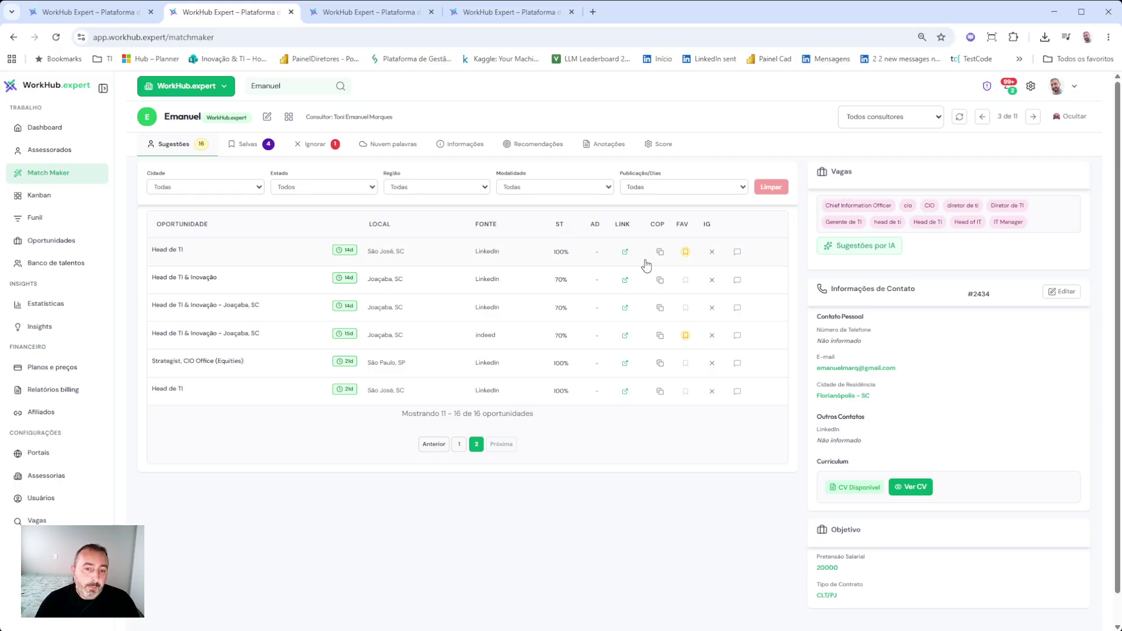
left_click(459, 444)
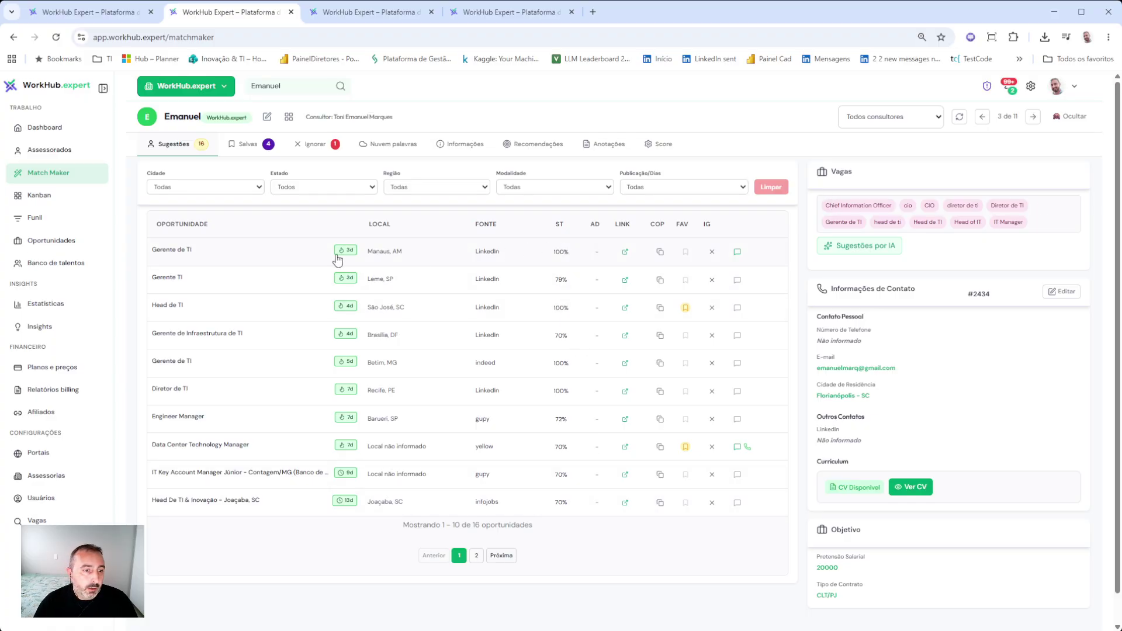
- Preview and close the Gerente de TI job, then show the Score settings (minimum title score 70%)
left_click(255, 260)
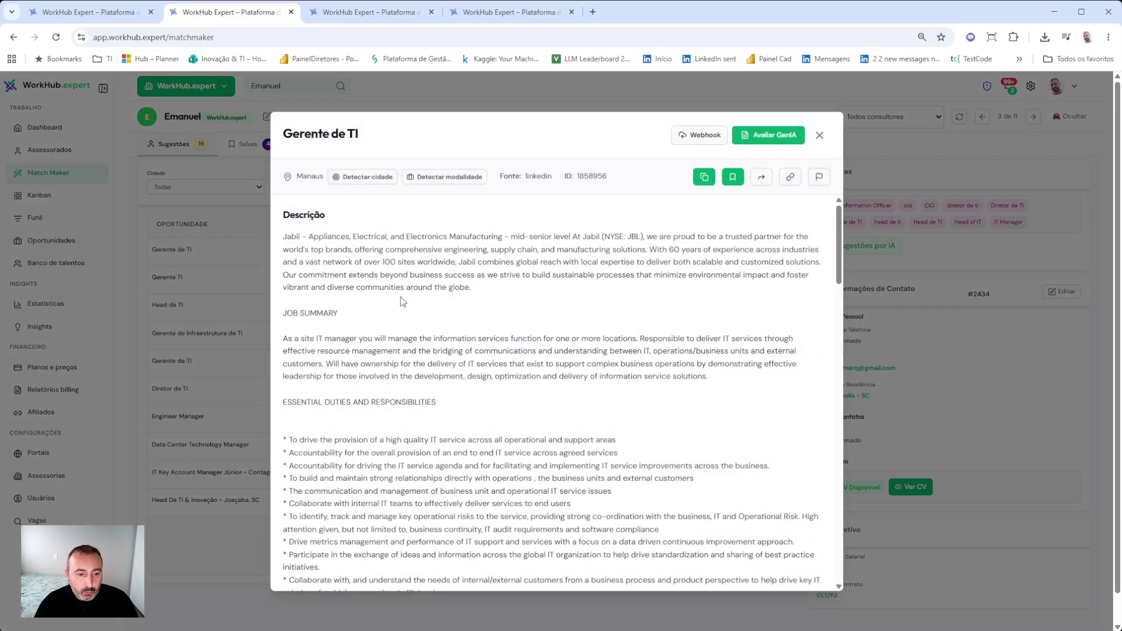
left_click(821, 135)
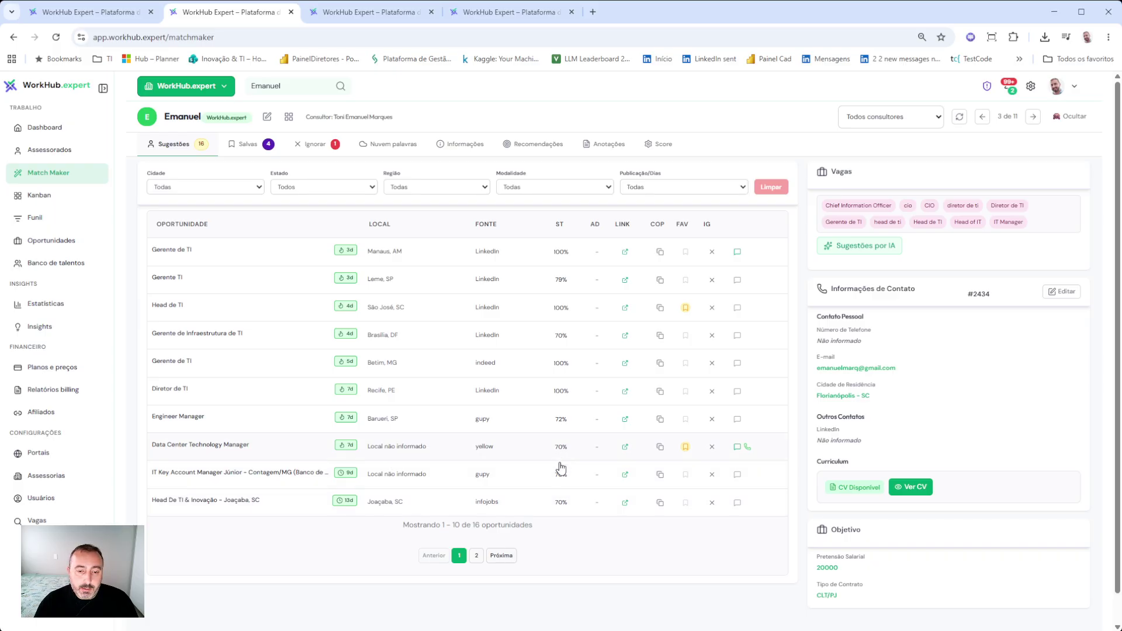
left_click(662, 145)
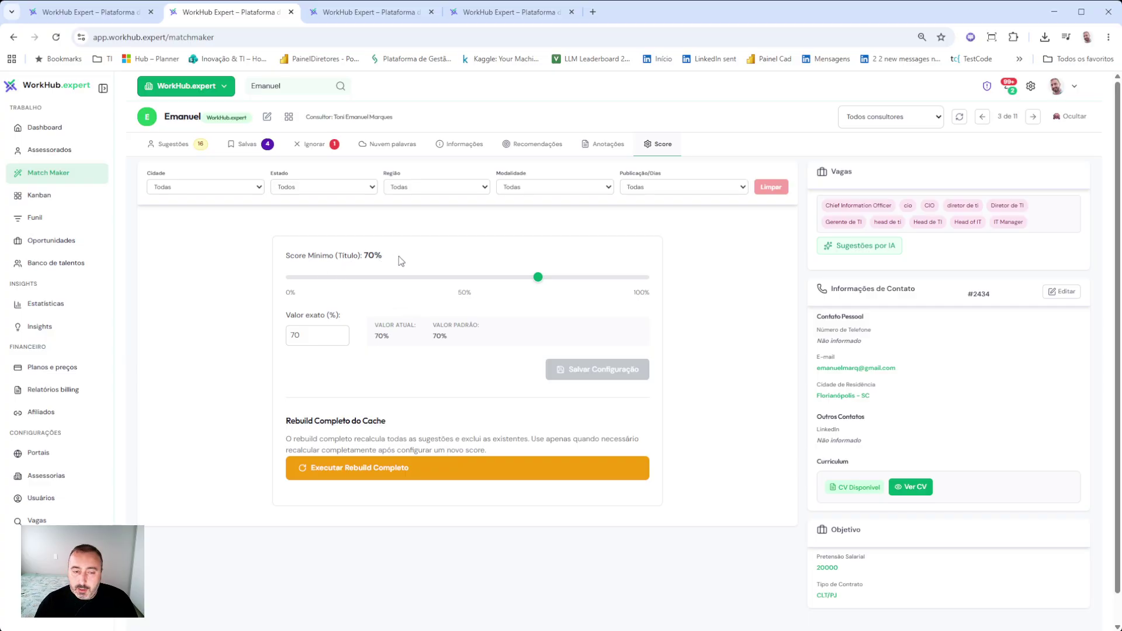
- Set the minimum title score to 80%, save the configuration, and request Executar Rebuild Completo
left_click(173, 145)
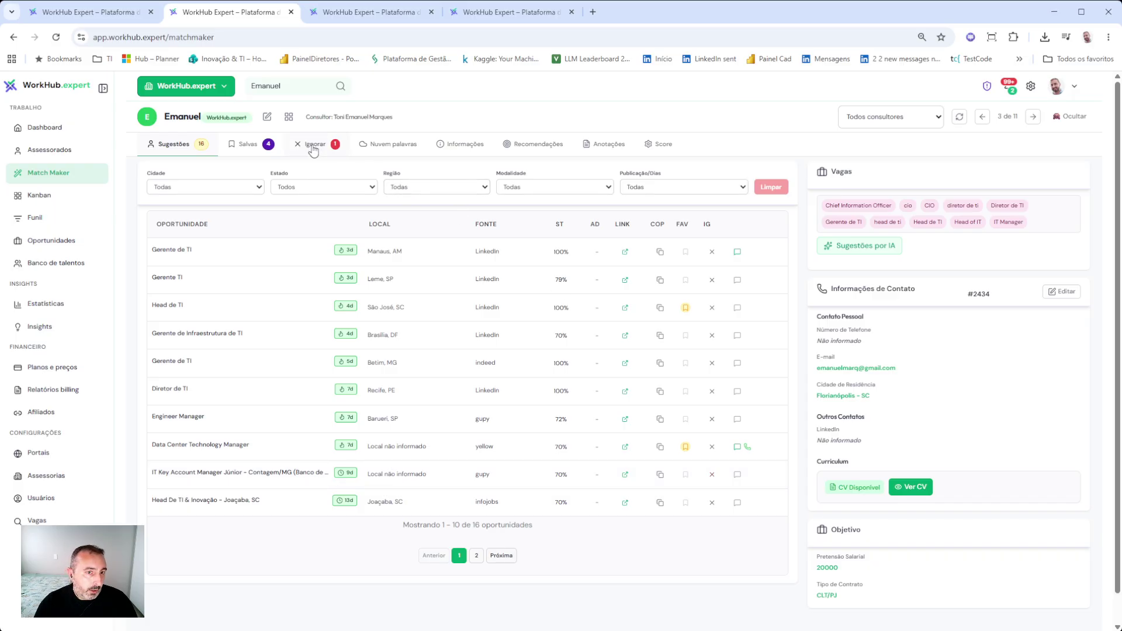
left_click(661, 146)
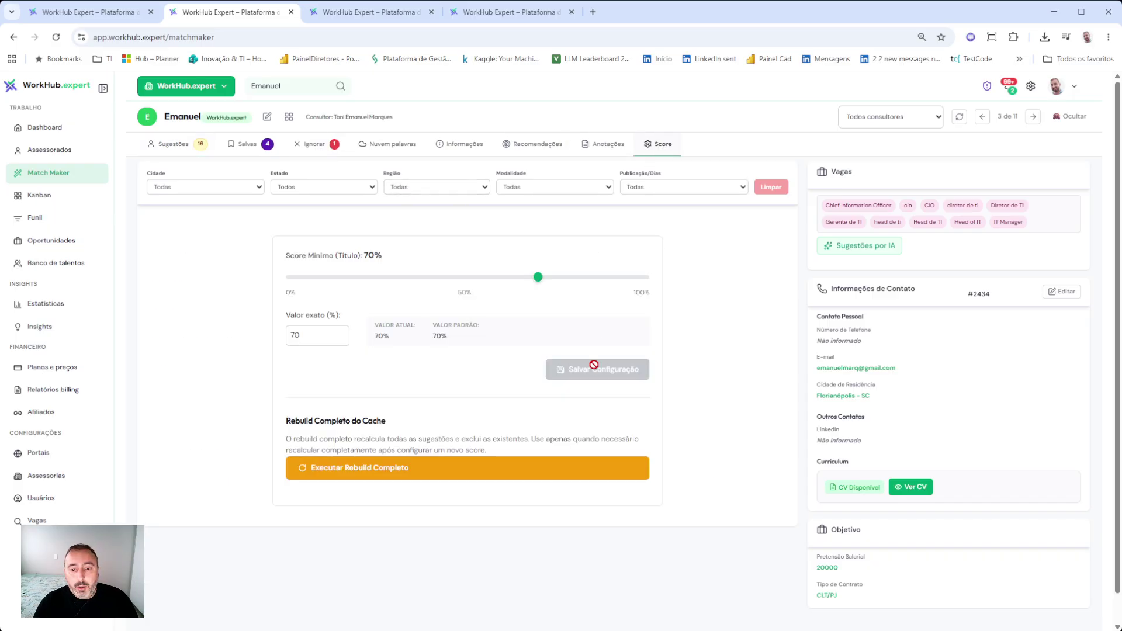
left_click(561, 279)
left_click_drag(565, 279, 573, 278)
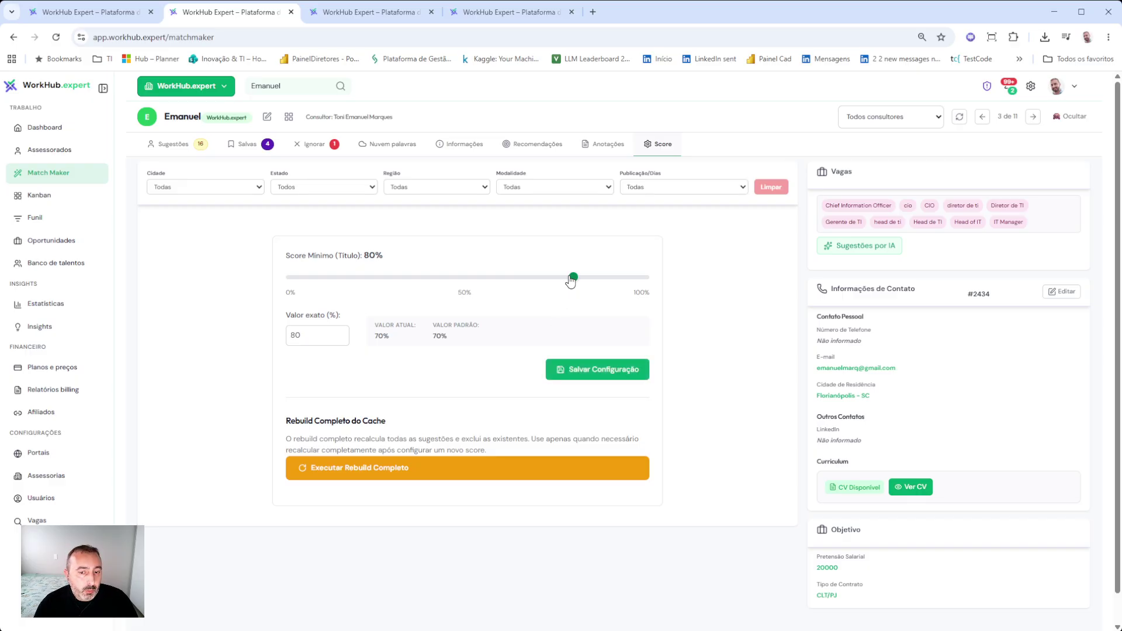
left_click(597, 371)
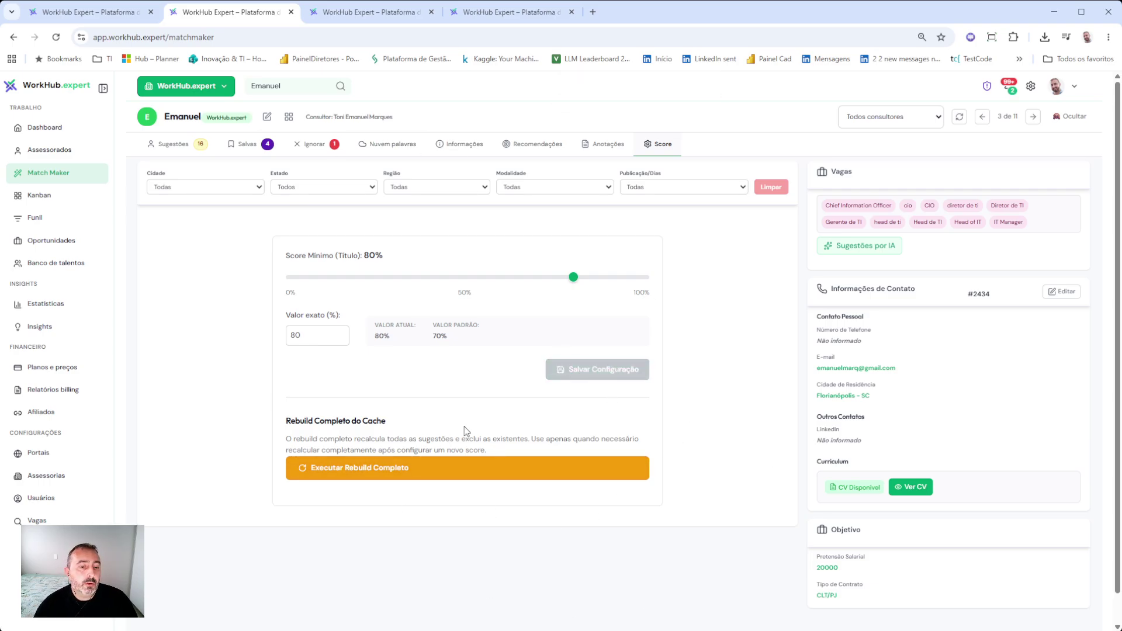
left_click(367, 476)
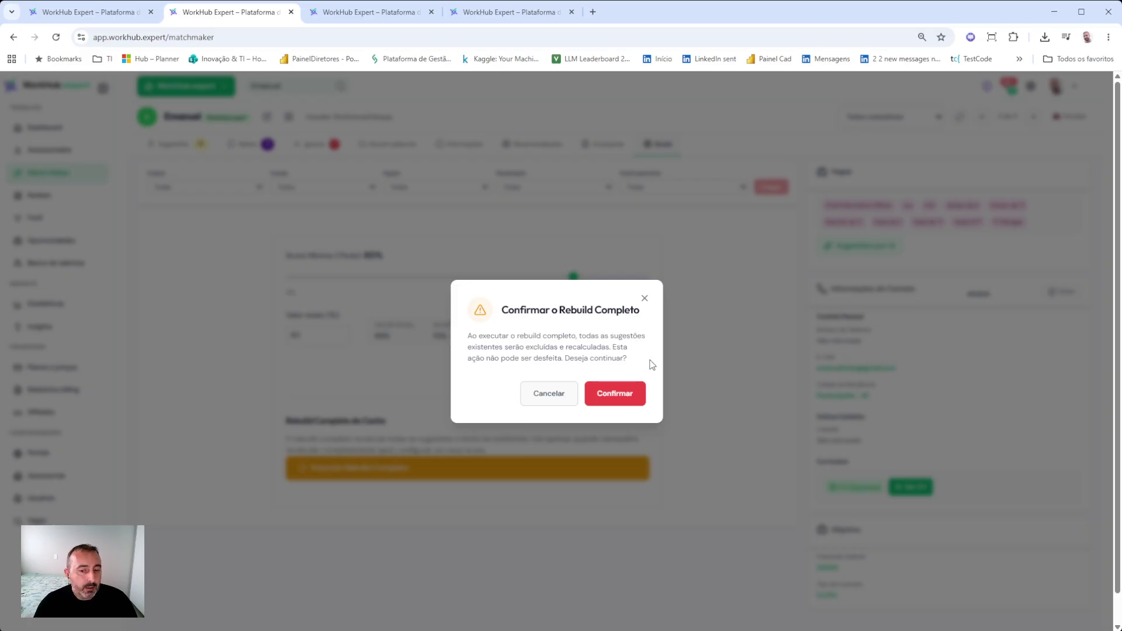
- Confirm the full rebuild and go back to the Sugestões list while it processes
left_click(632, 402)
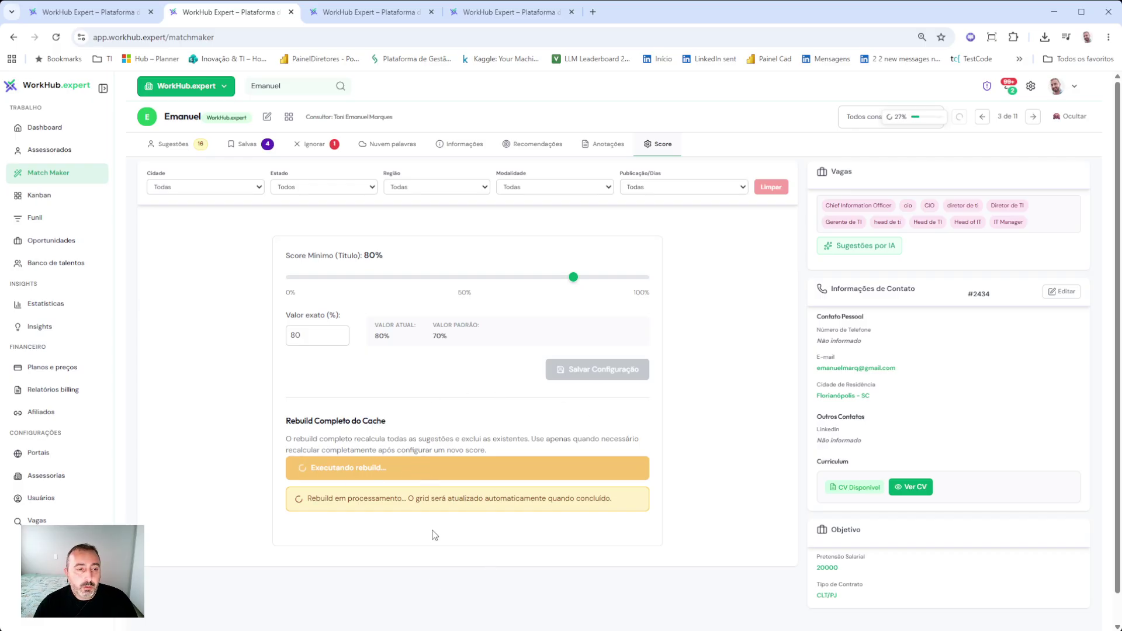
left_click(174, 145)
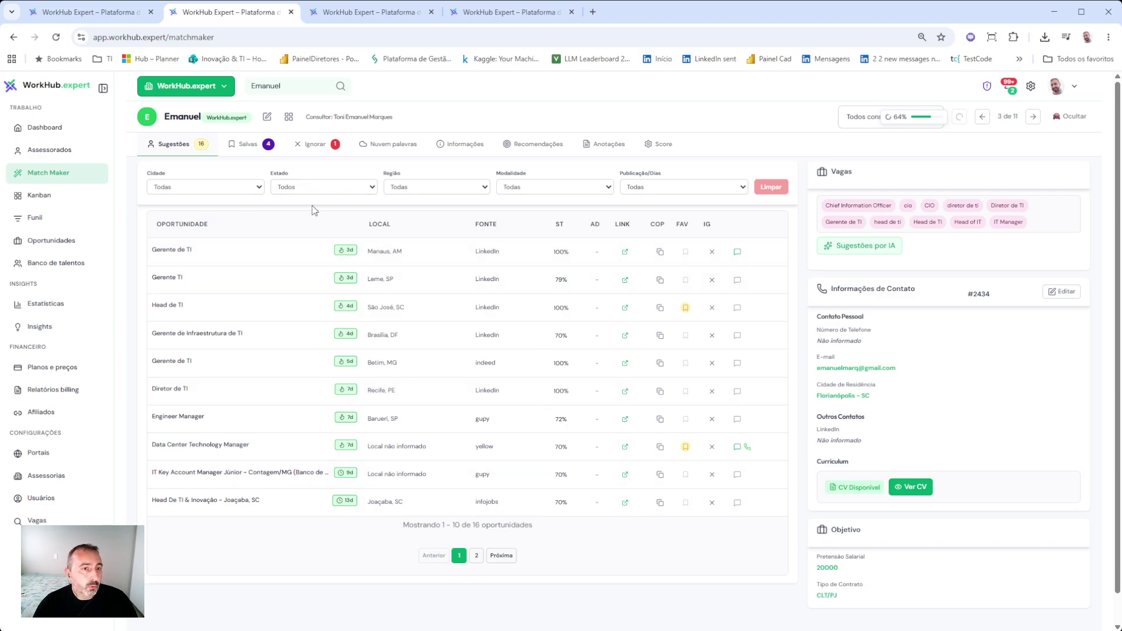
- Pick another advisee from Selecionar Assessorado and open that advisee's edit form
left_click(303, 88)
scroll(555, 403, "down", 3)
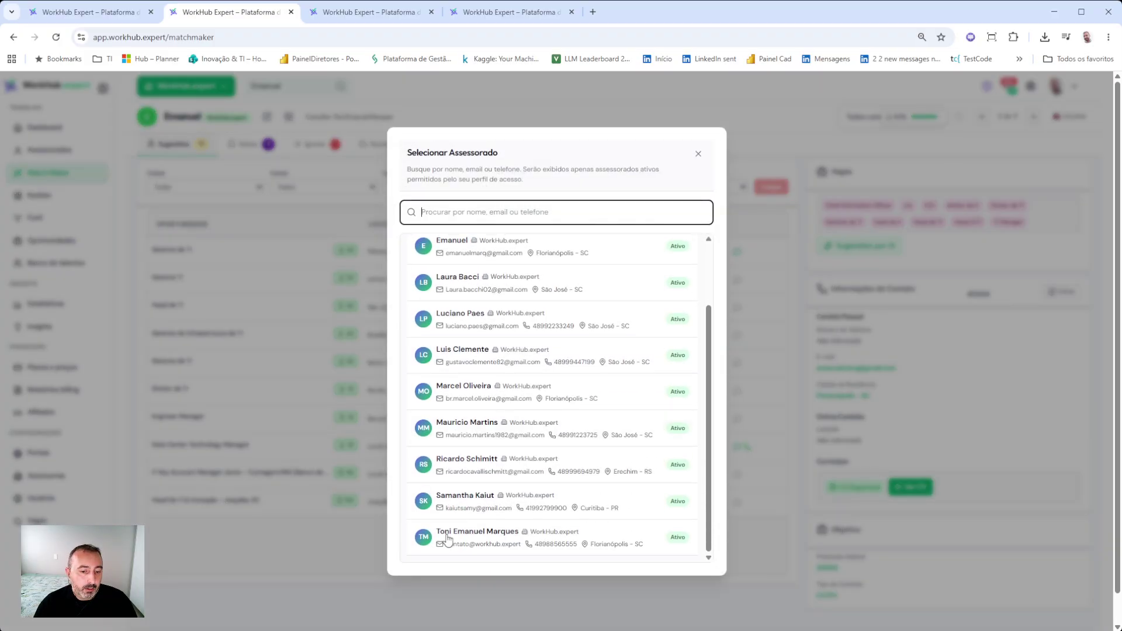
left_click(450, 550)
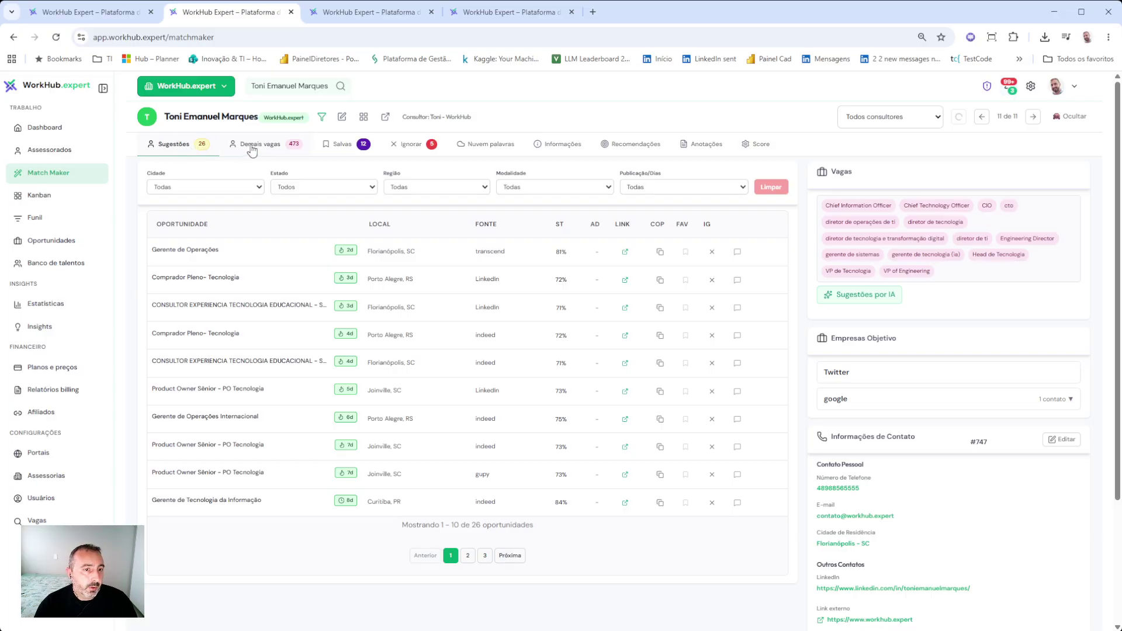
mouse_move(320, 120)
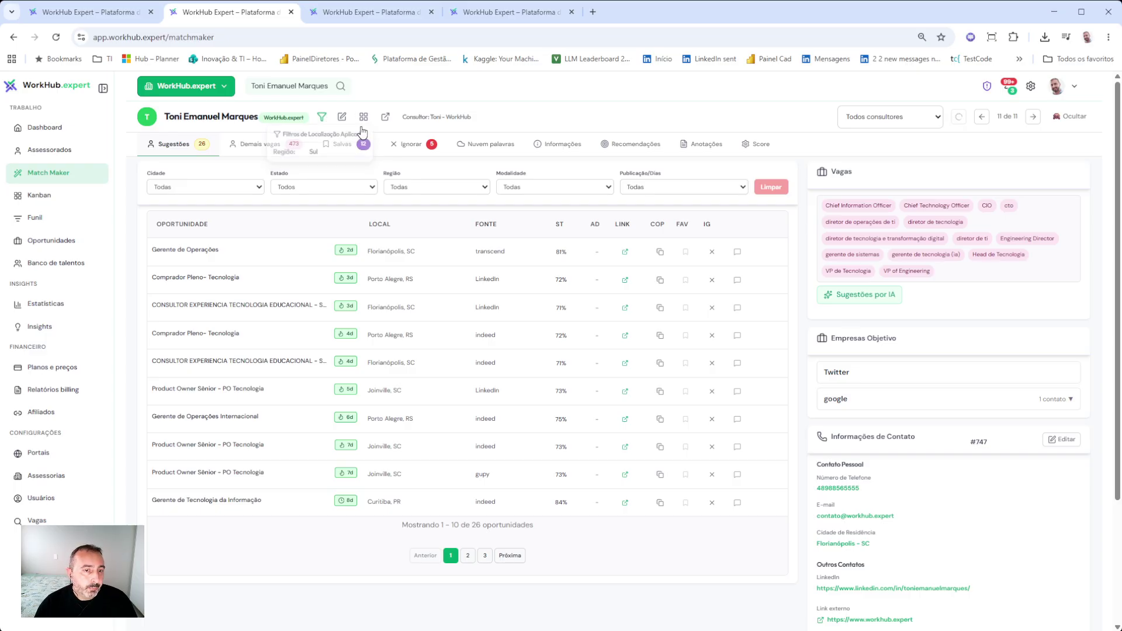
left_click(343, 119)
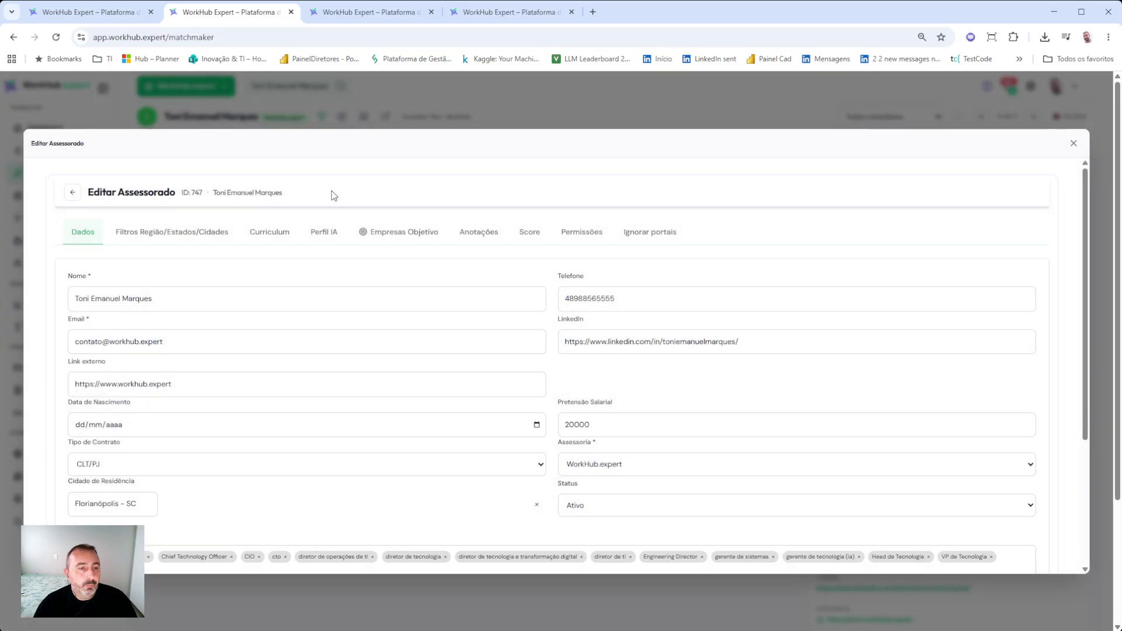
- Delete the Região: Sul chip under Filtros Região/Estados/Cidades and save the advisee
left_click(204, 234)
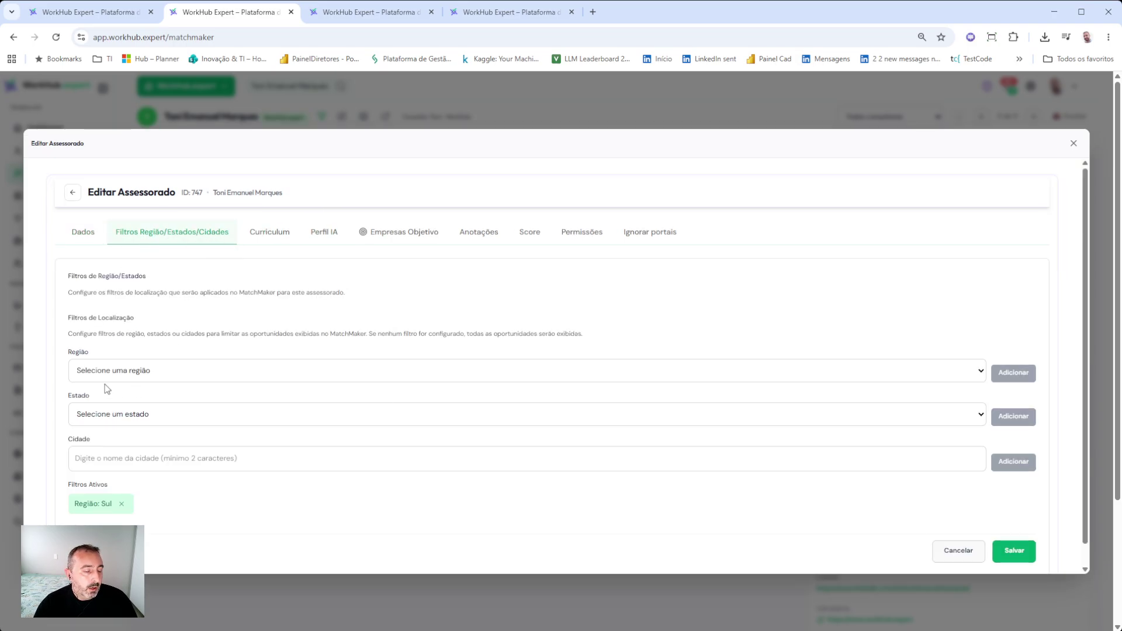
left_click(122, 505)
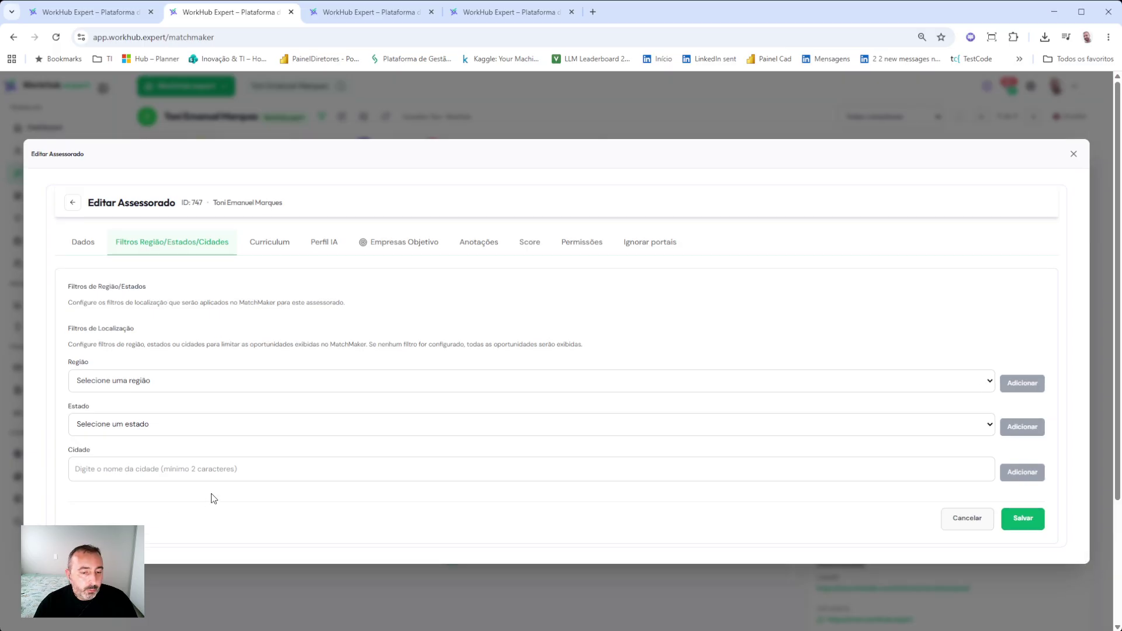
left_click(1005, 529)
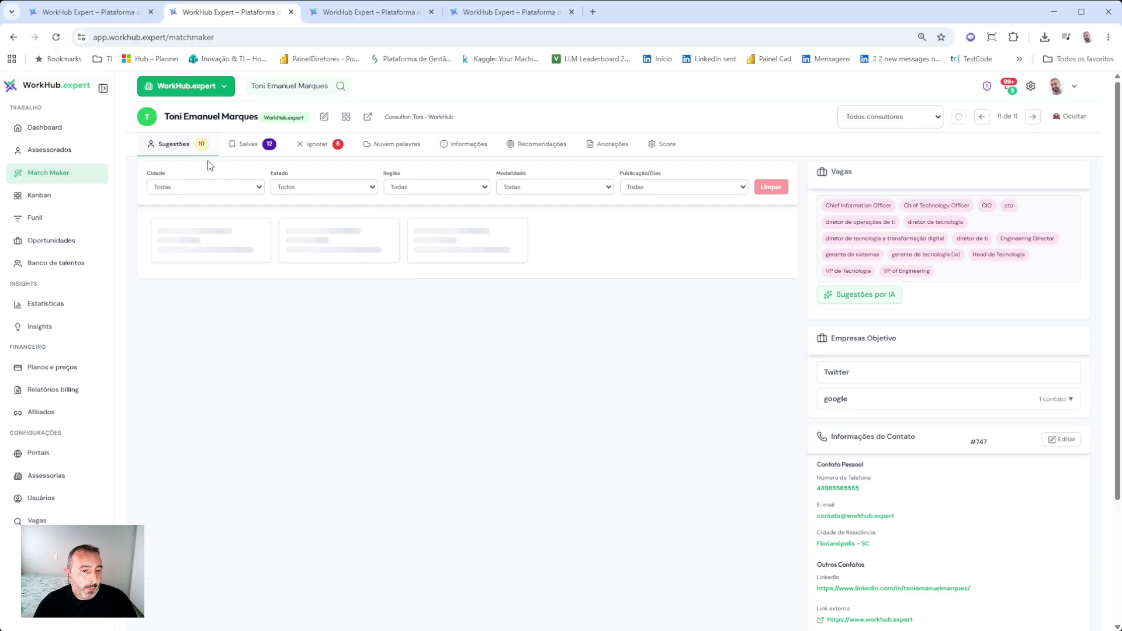
- Flip to the previous advisee and back, then page forward and back through the opportunities
left_click(982, 116)
left_click(1034, 118)
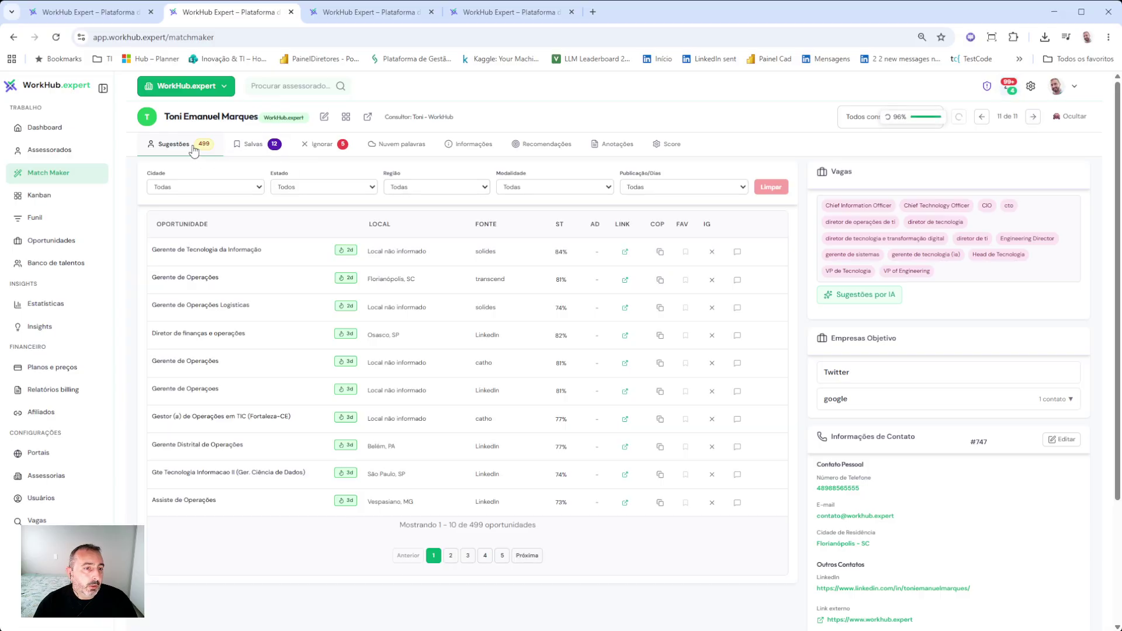
left_click(451, 555)
left_click(473, 559)
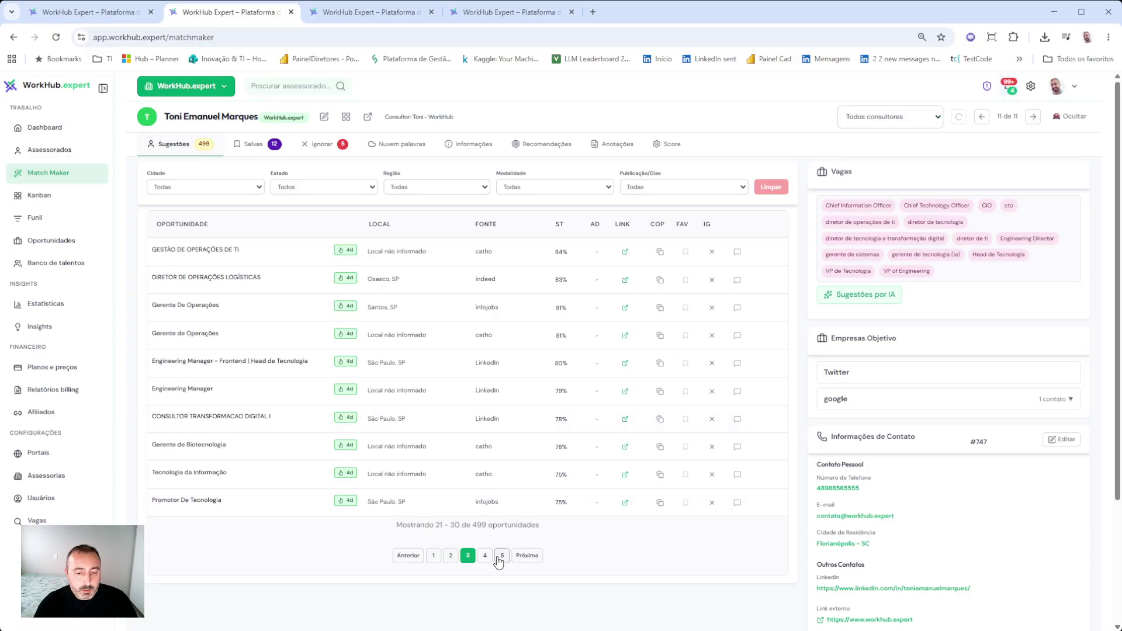
left_click(502, 558)
left_click(502, 558)
left_click(502, 558)
left_click(502, 558)
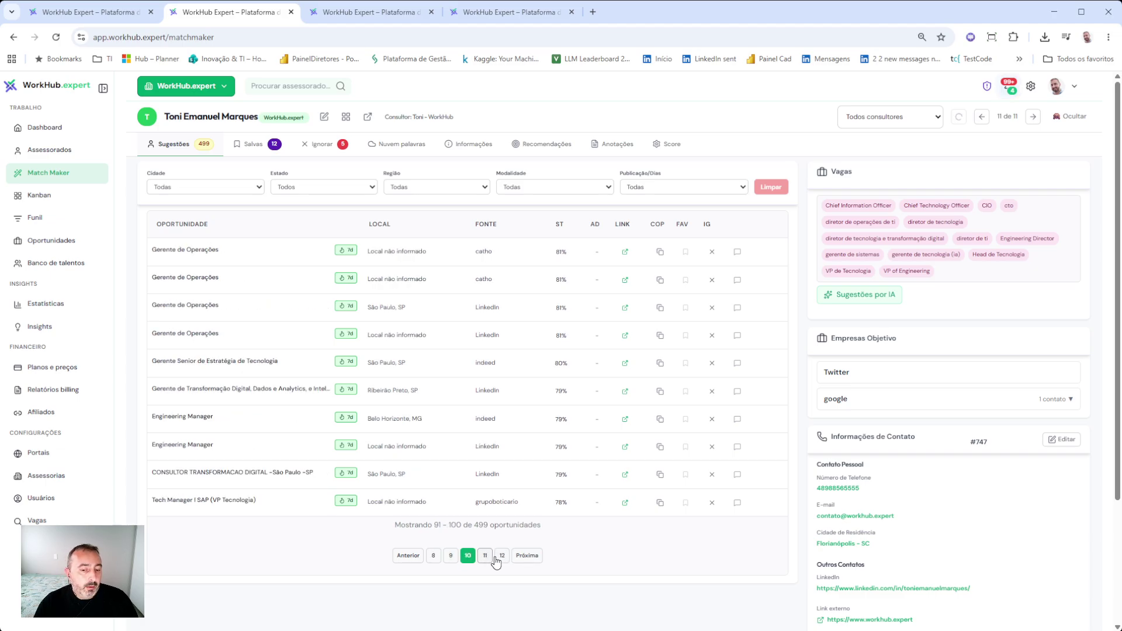
left_click(485, 558)
left_click(433, 556)
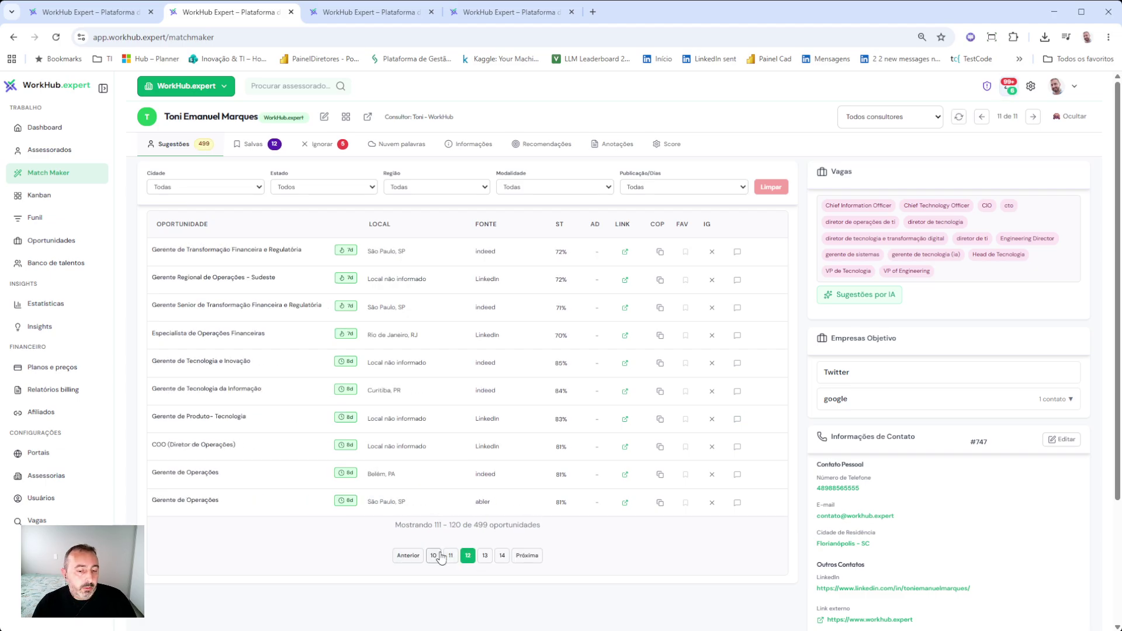
left_click(435, 557)
left_click(433, 556)
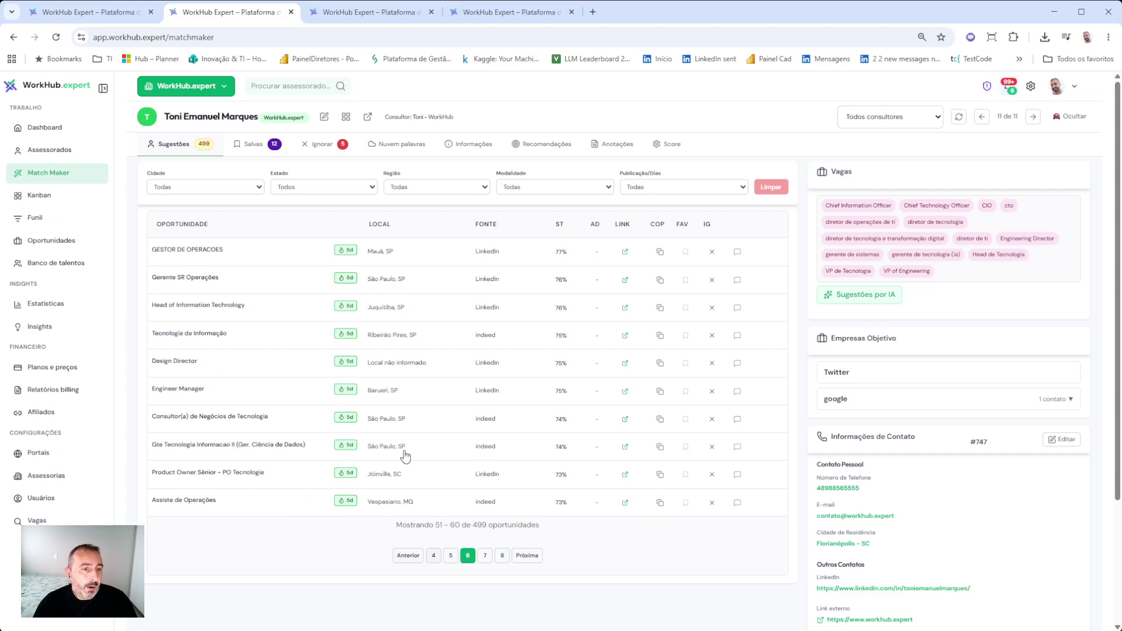
- Try the city filter Bauru, state SC and region Nordeste, resetting each afterwards
left_click(167, 187)
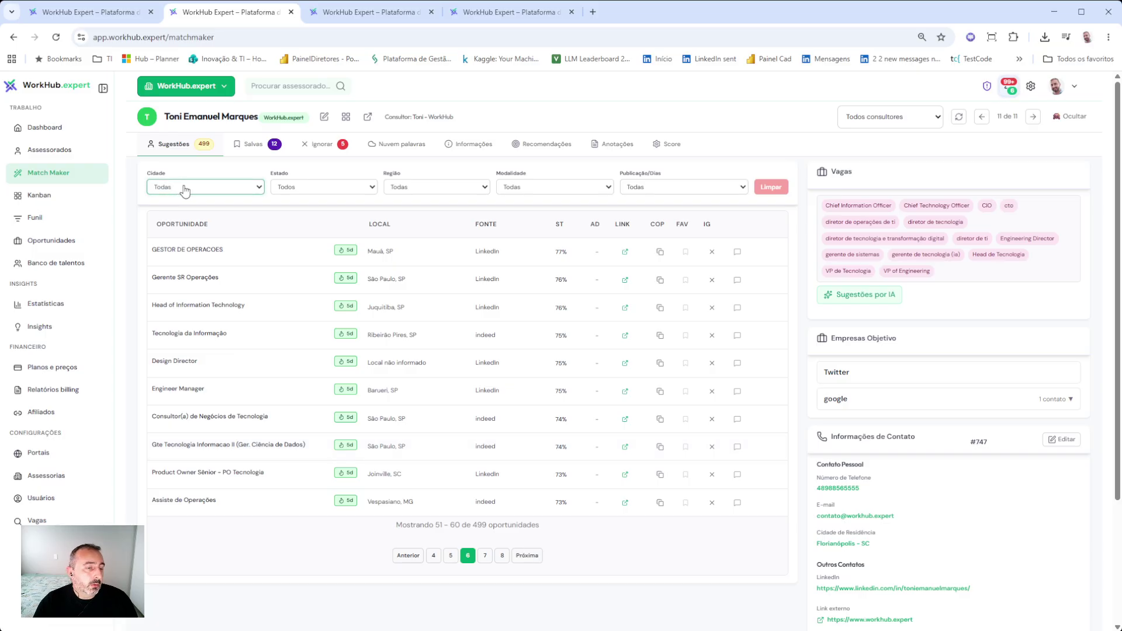
left_click(183, 281)
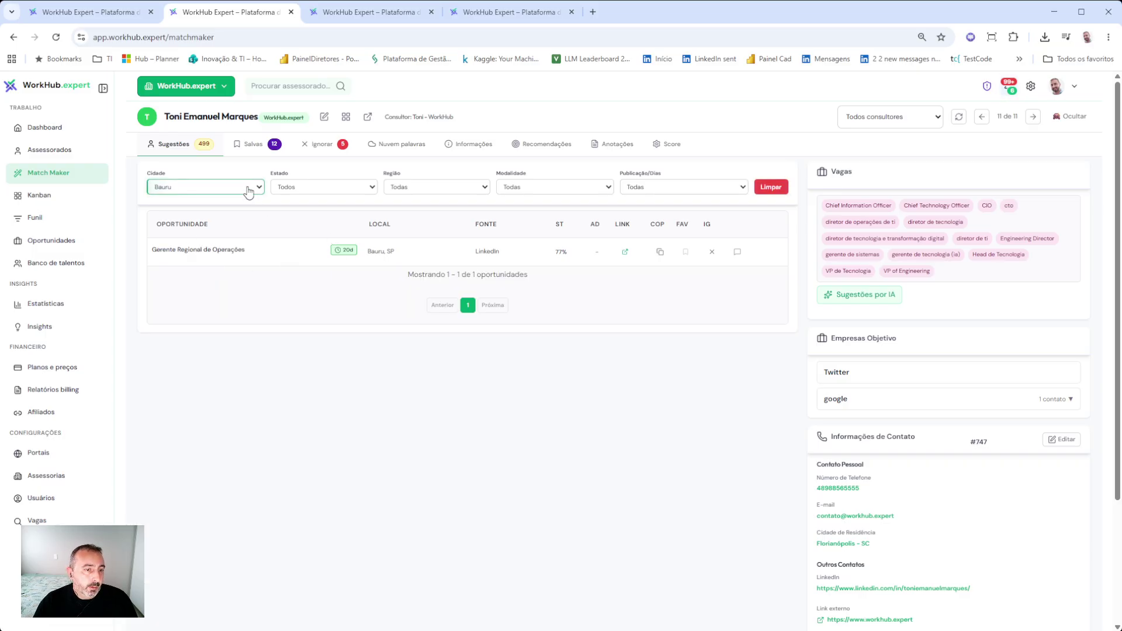
left_click(314, 188)
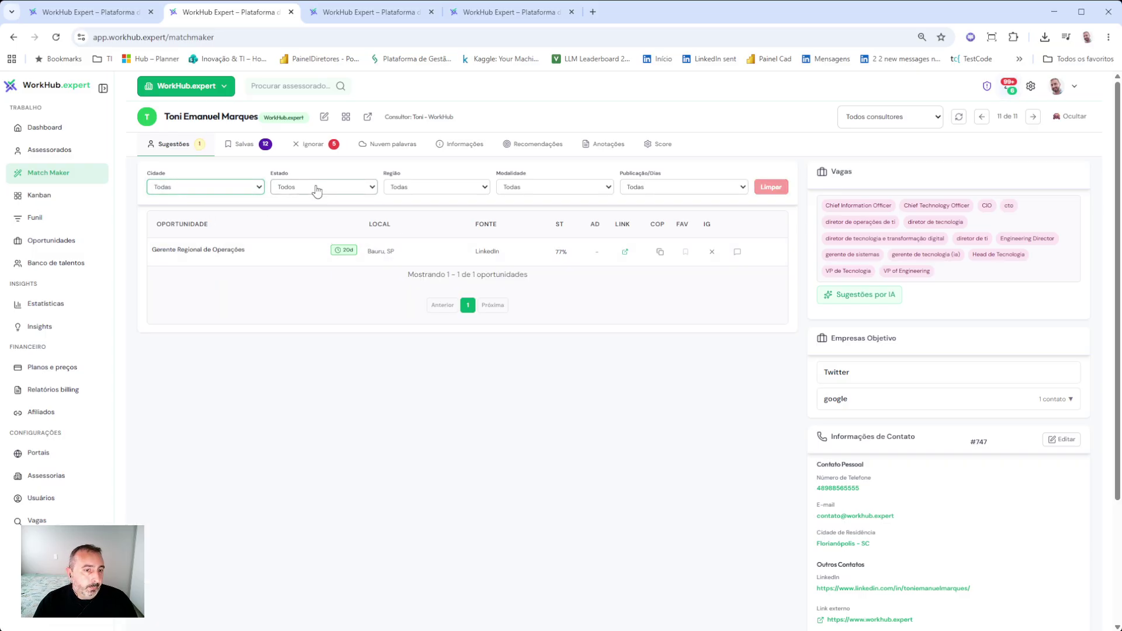
left_click(329, 391)
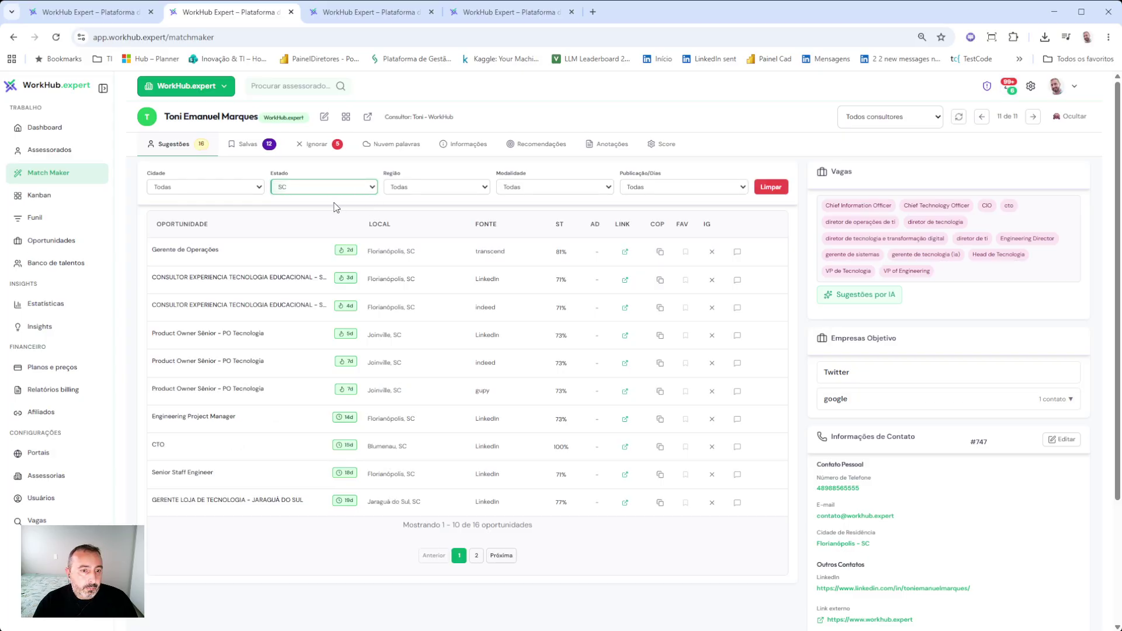
left_click(429, 194)
left_click(426, 229)
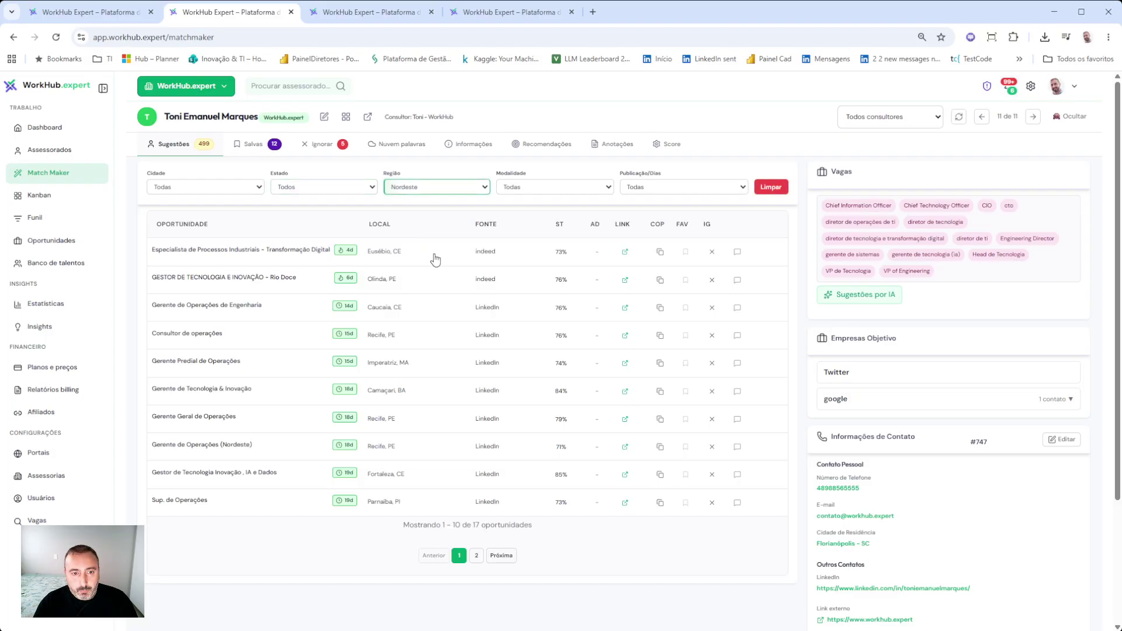
left_click(461, 189)
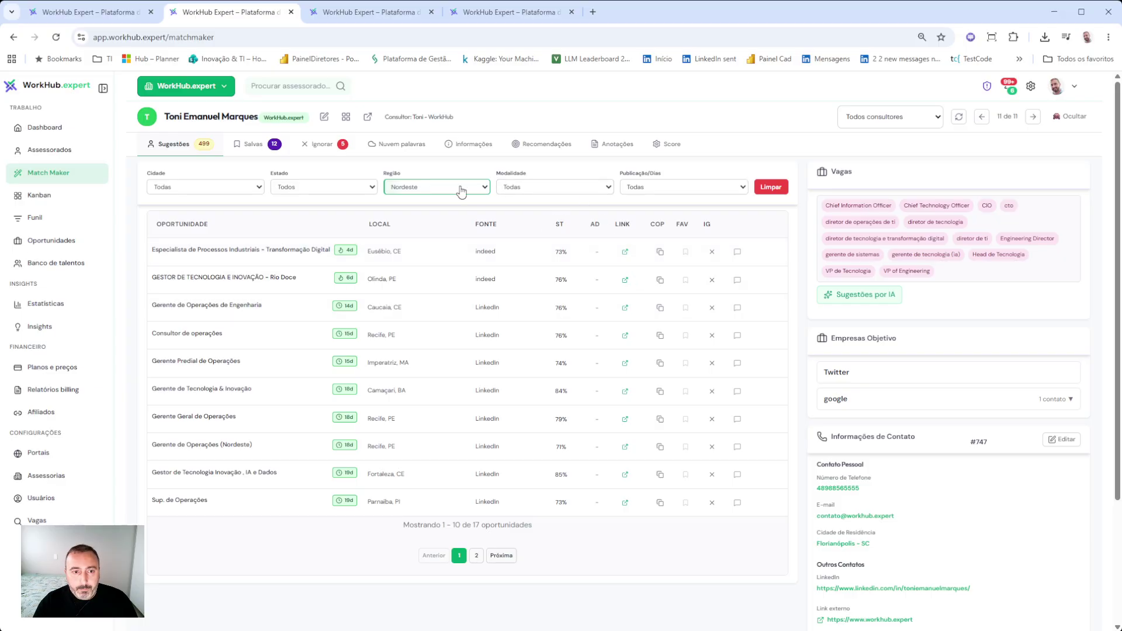
left_click(433, 211)
- Filter by modality Não informado and postings within 7 days, then reset modality to all
left_click(541, 188)
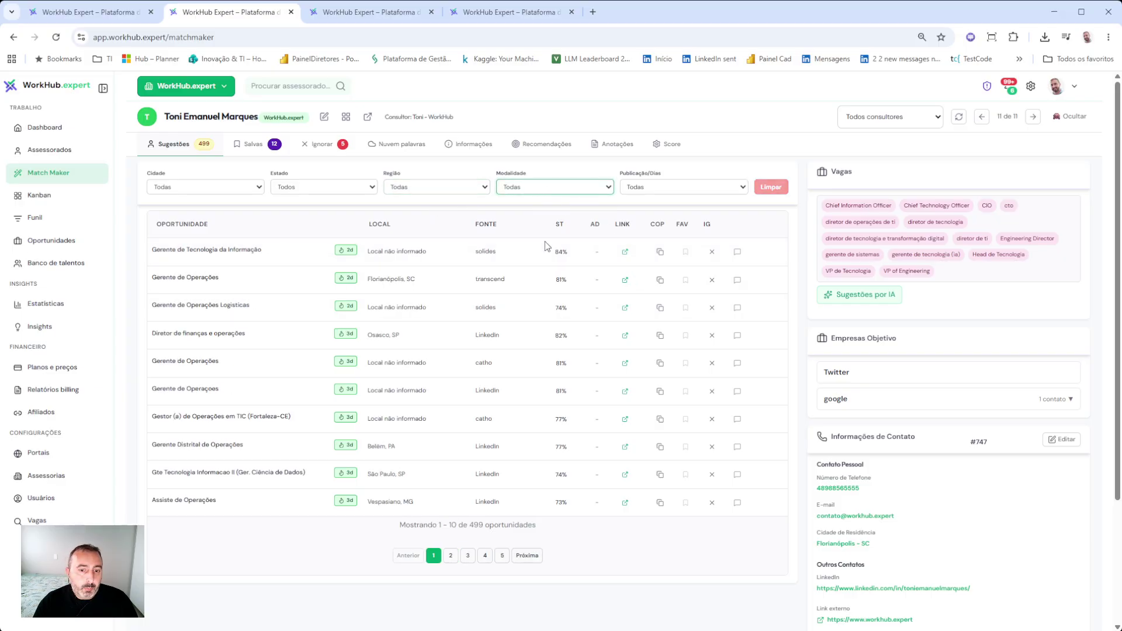
left_click(550, 279)
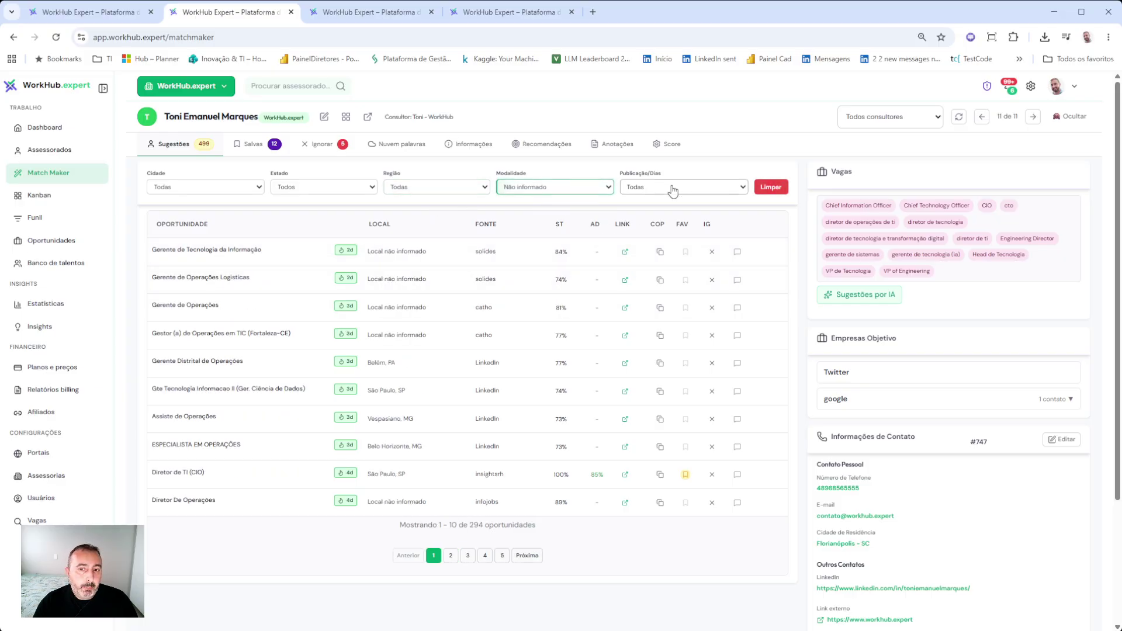
left_click(654, 223)
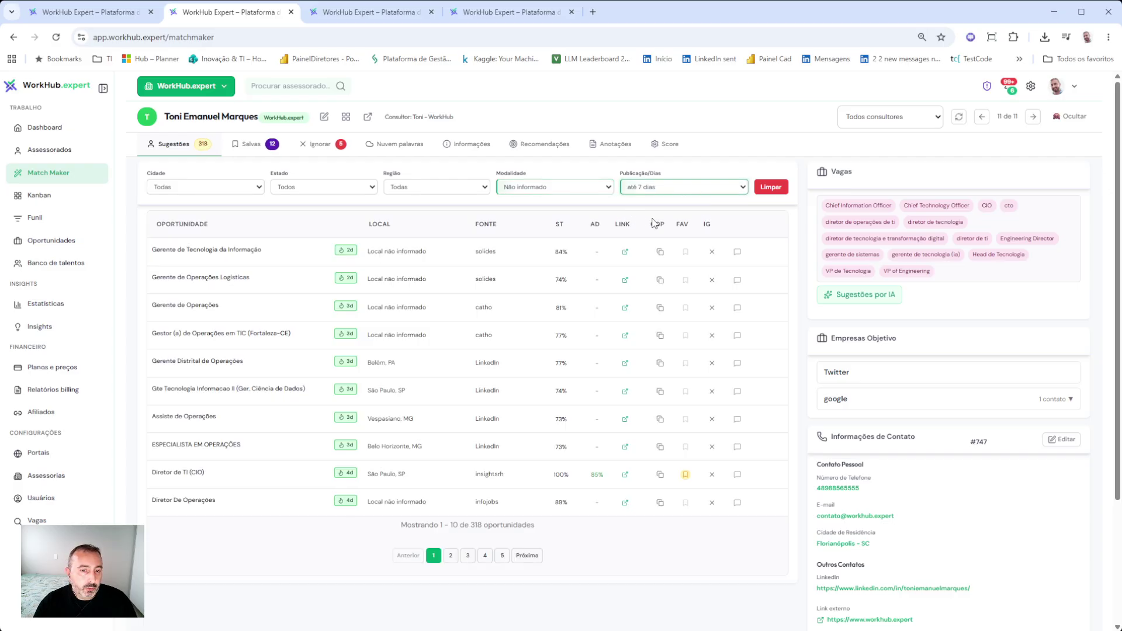
left_click(528, 205)
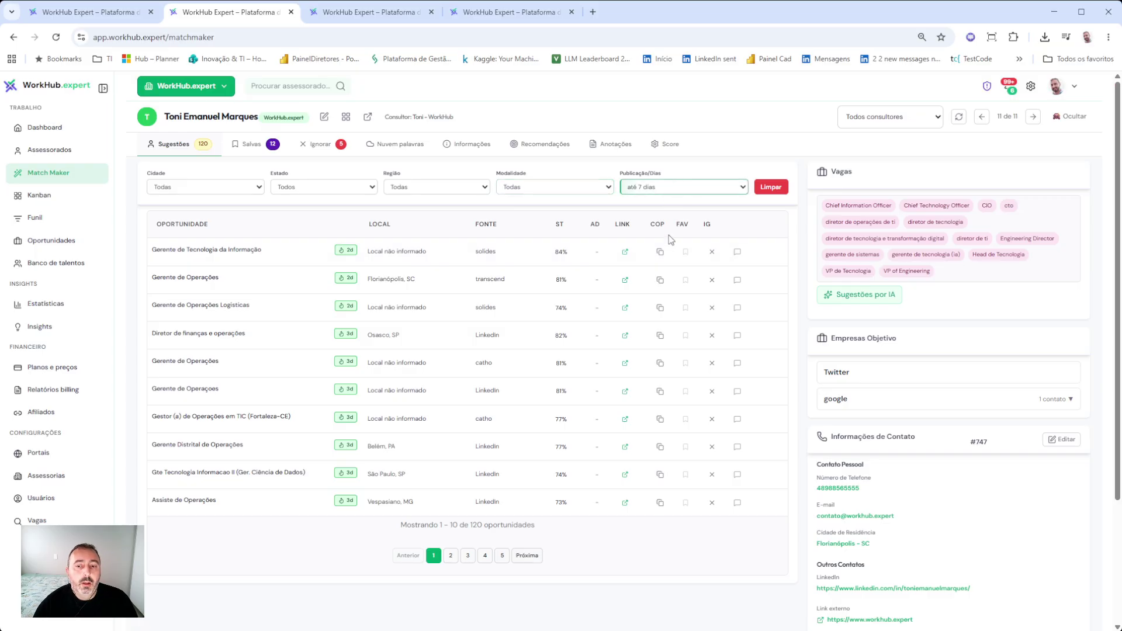
- Page forward through the opportunities to the last page, page 50
scroll(483, 321, "down", 3)
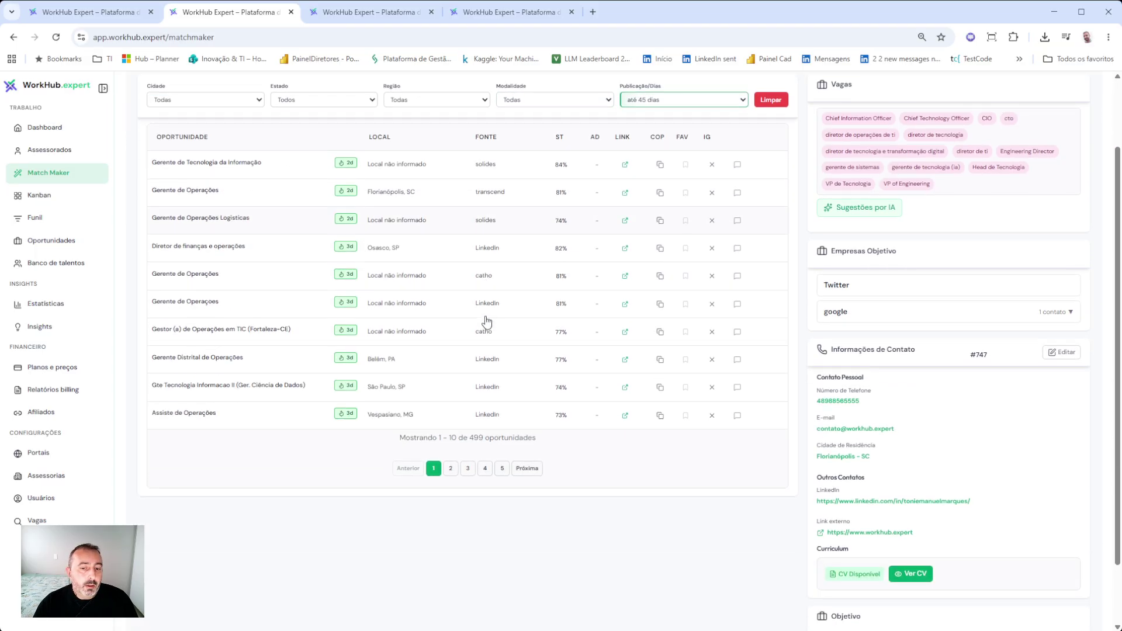
left_click(503, 394)
left_click(502, 394)
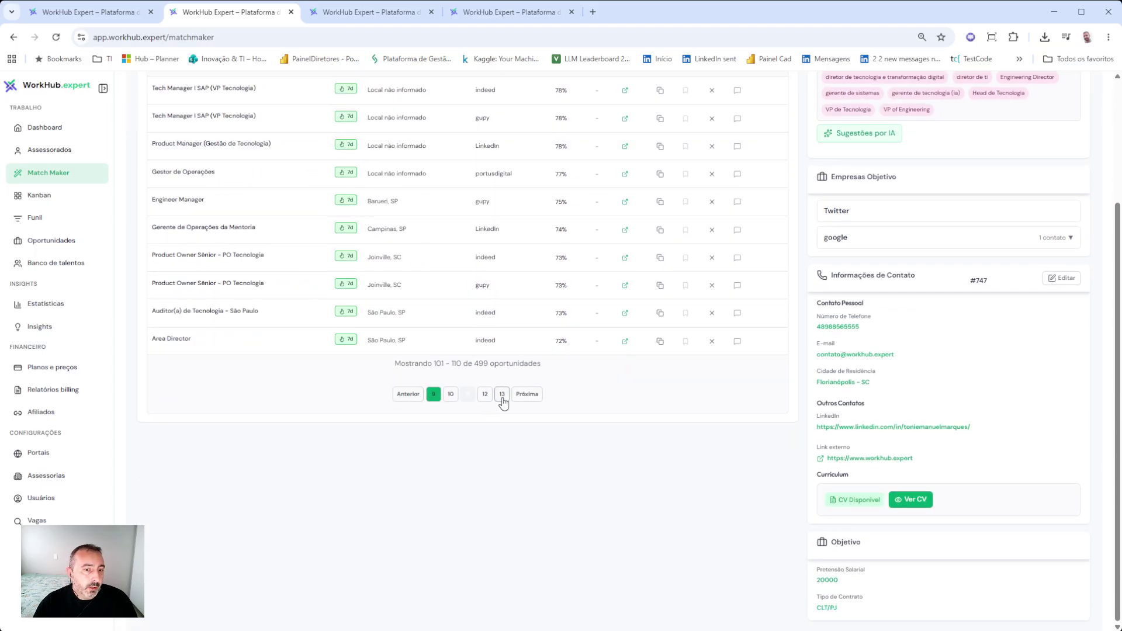
left_click(502, 394)
left_click(502, 394)
left_click(503, 394)
left_click(502, 394)
left_click(502, 394)
left_click(502, 394)
left_click(502, 394)
left_click(503, 394)
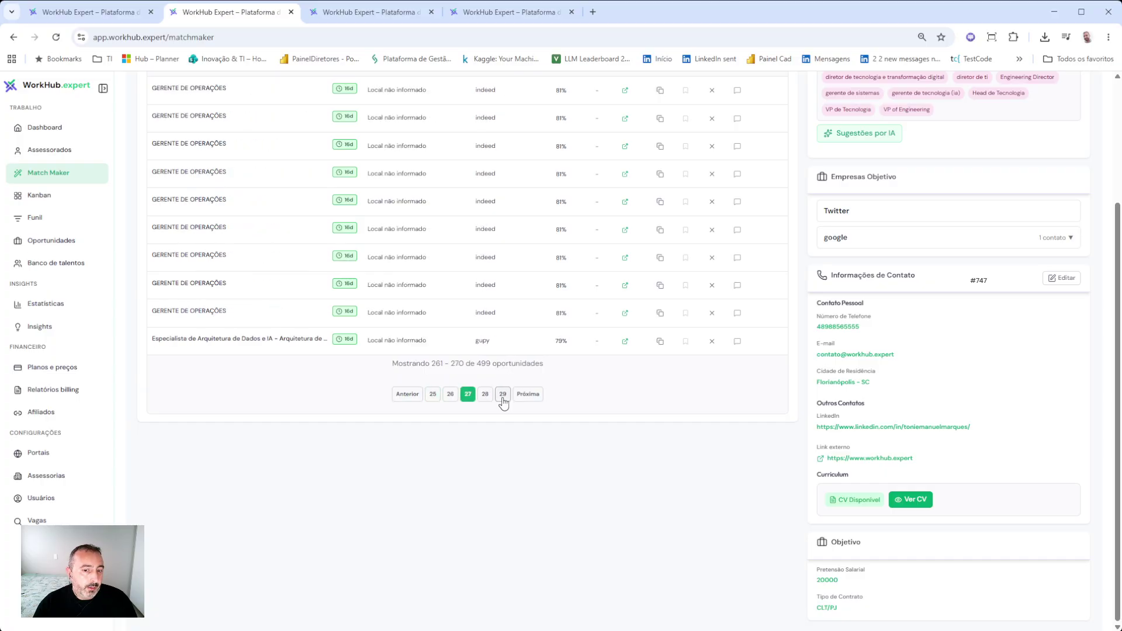
left_click(502, 394)
scroll(588, 426, "up", 3)
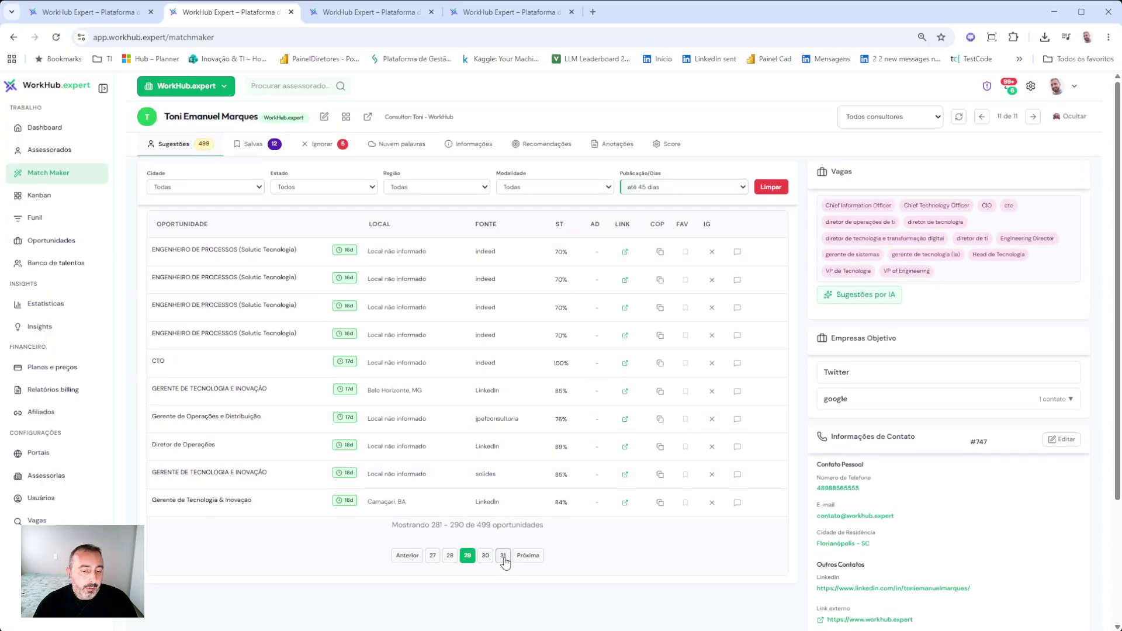
left_click(503, 557)
left_click(503, 556)
left_click(503, 557)
left_click(502, 557)
left_click(503, 557)
left_click(503, 557)
left_click(504, 556)
left_click(503, 556)
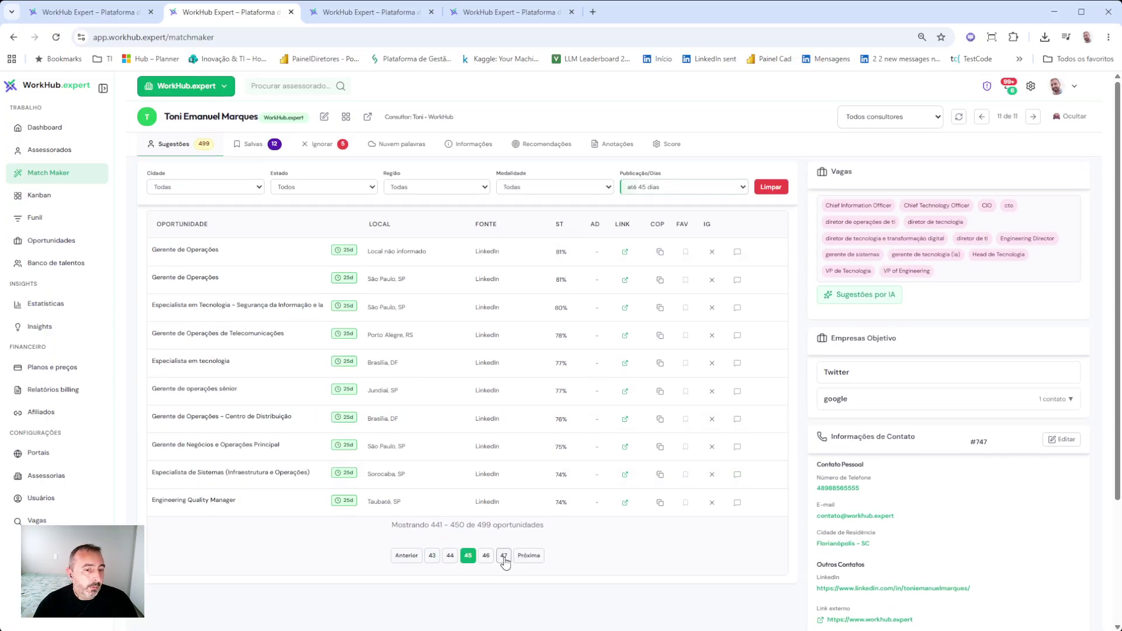
left_click(503, 556)
left_click(504, 557)
left_click(503, 557)
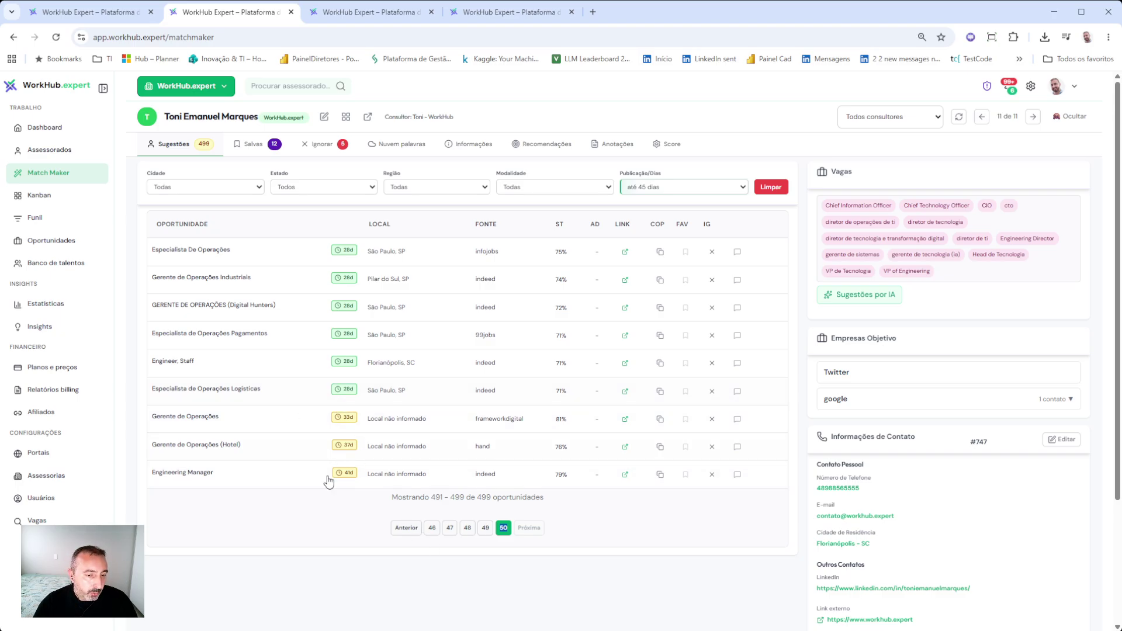
- Select the results count, page back a few pages, and clear all filters with Limpar
triple_click(411, 533)
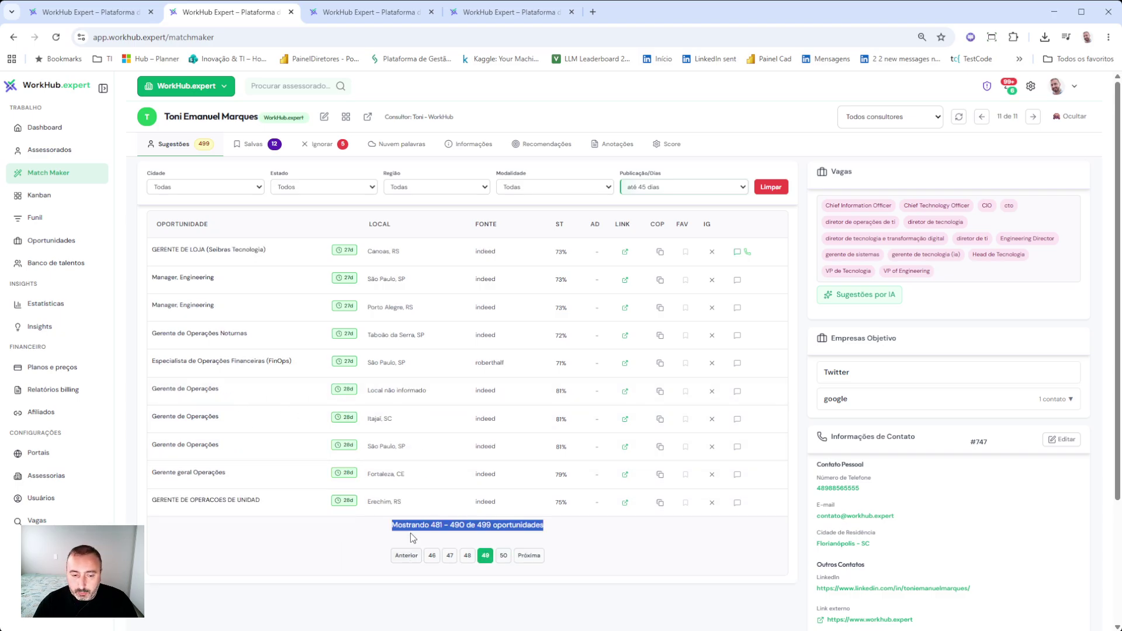
left_click(433, 556)
left_click(434, 557)
left_click(434, 558)
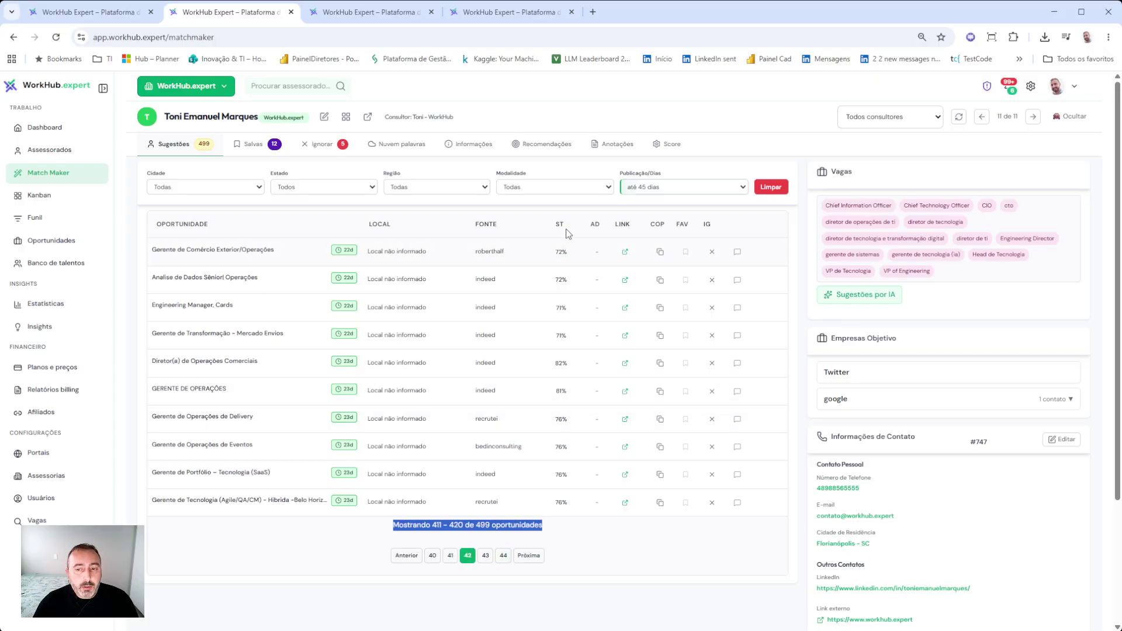
left_click(769, 190)
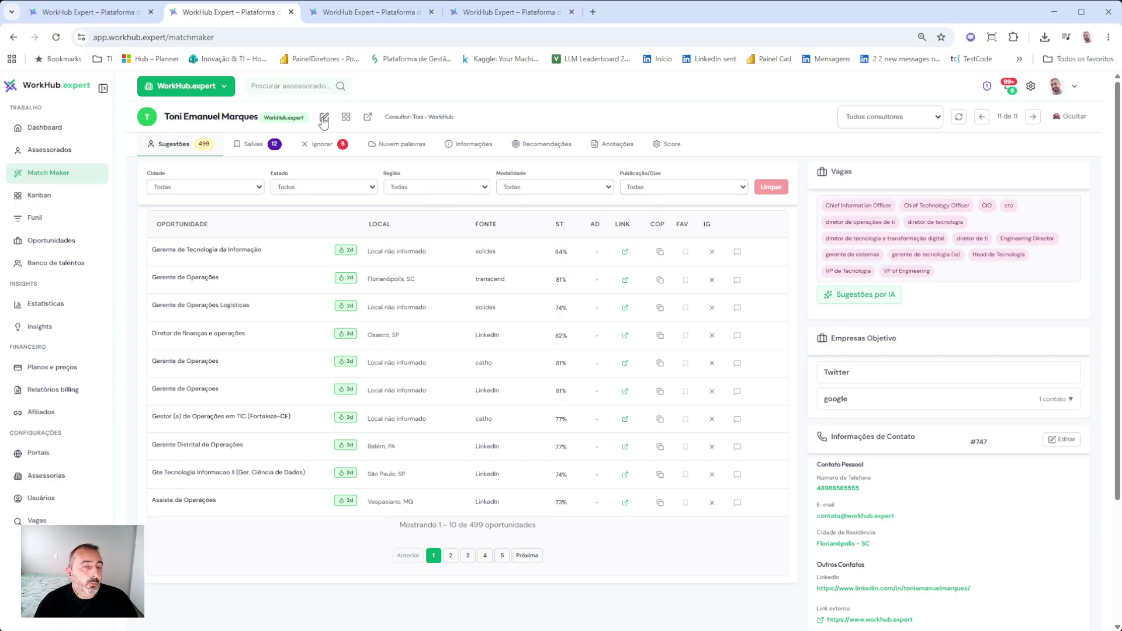
- Choose Sudeste in the region filter and save, then flip to the previous advisee and back
left_click(325, 120)
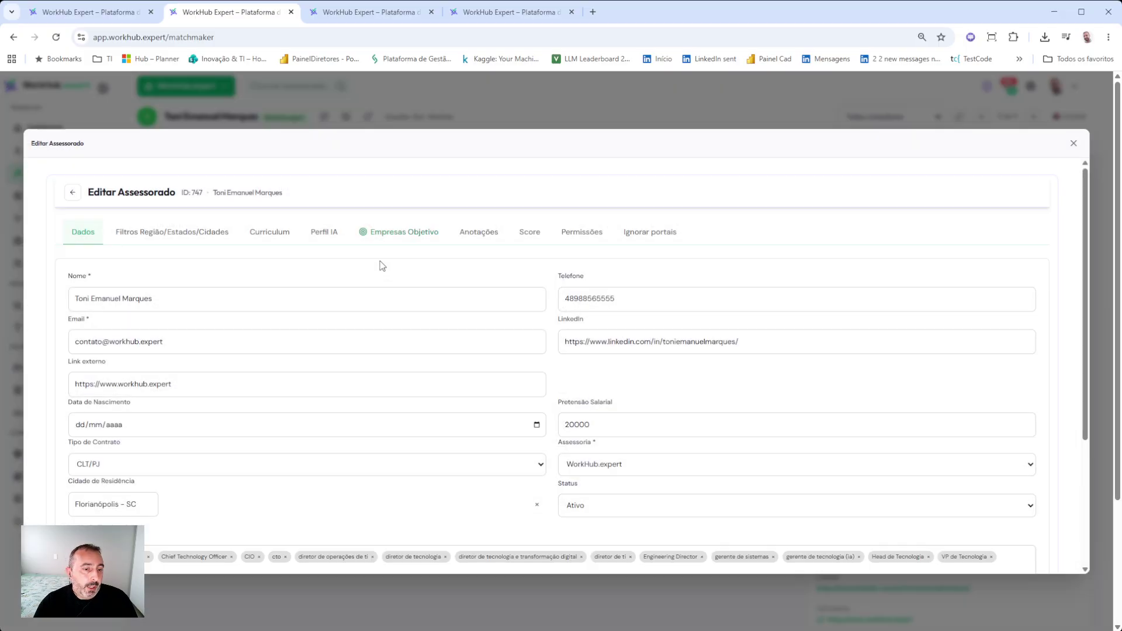
left_click(164, 237)
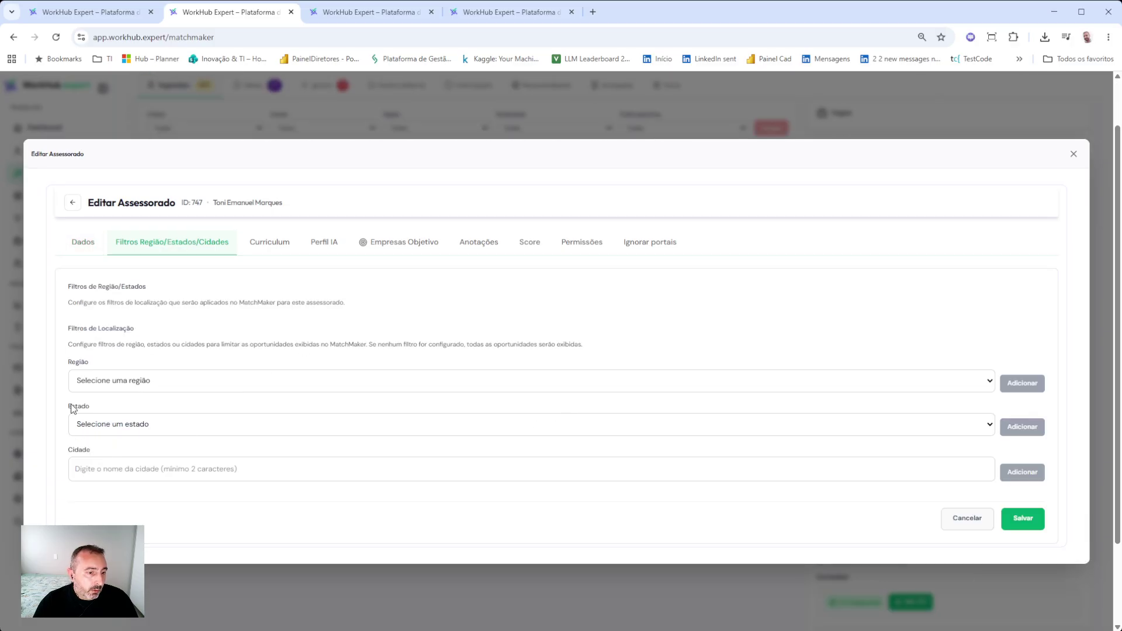
left_click(103, 459)
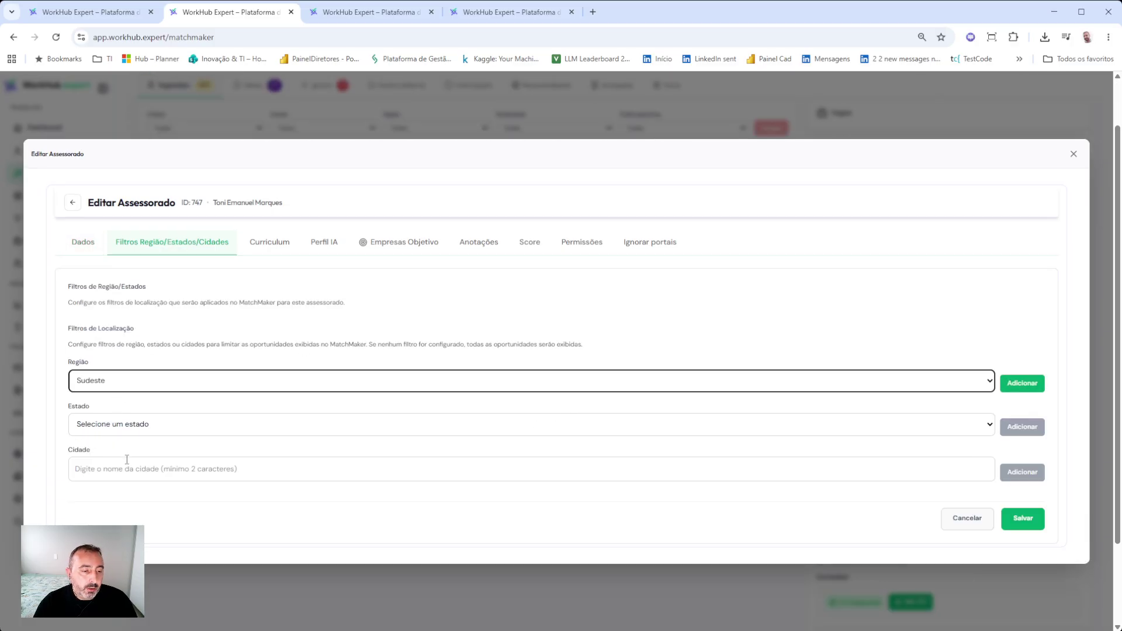
left_click(1027, 524)
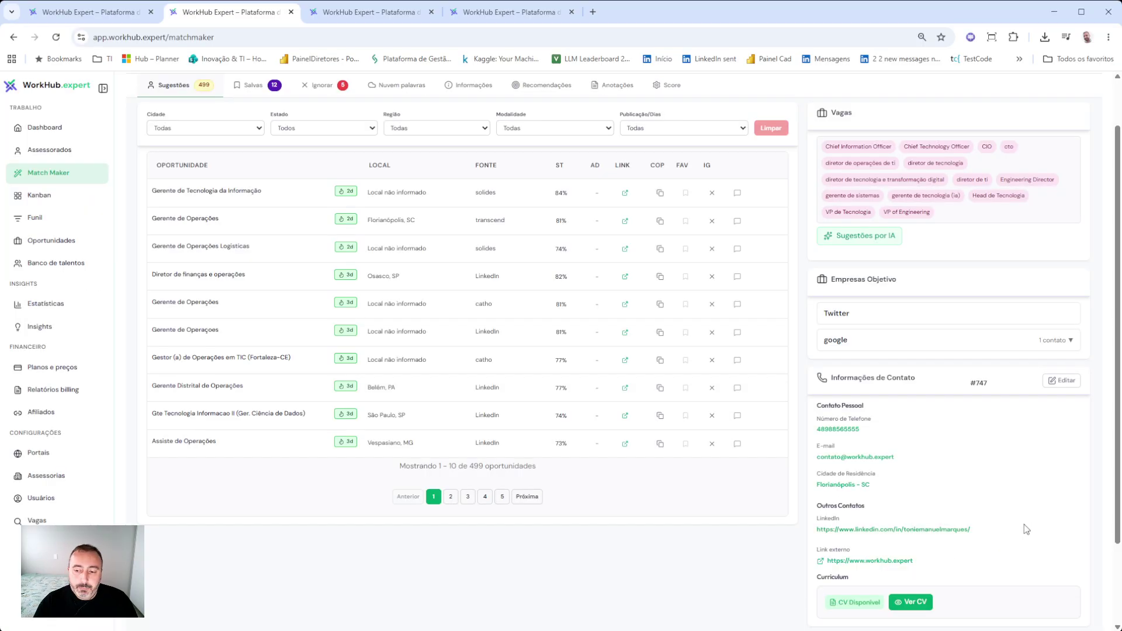
scroll(494, 466, "up", 1)
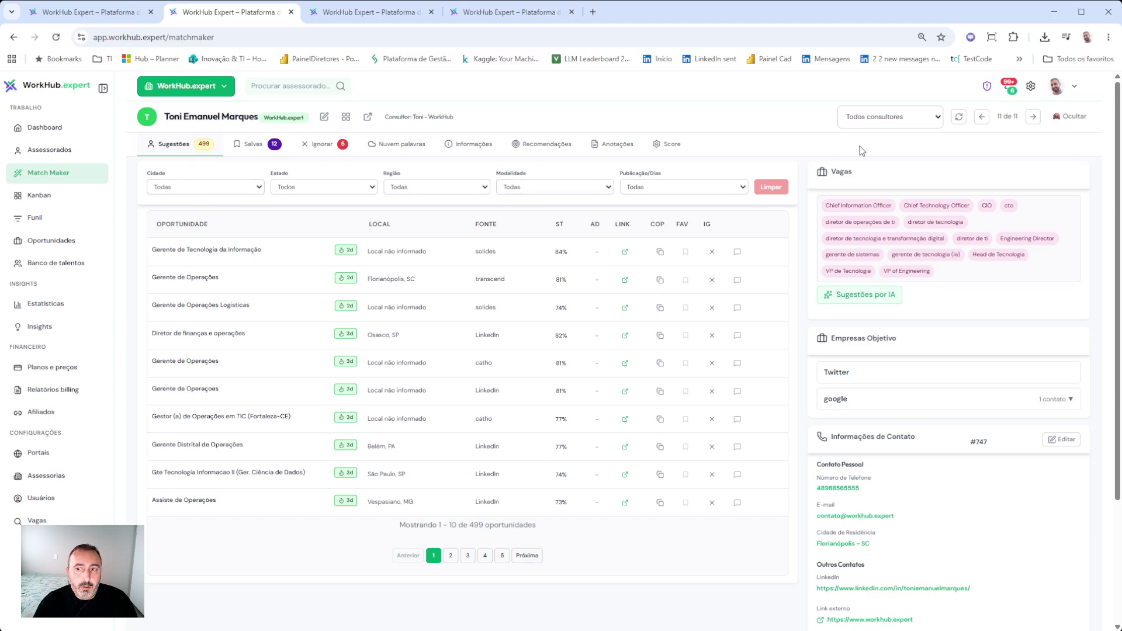
left_click(983, 117)
left_click(1034, 119)
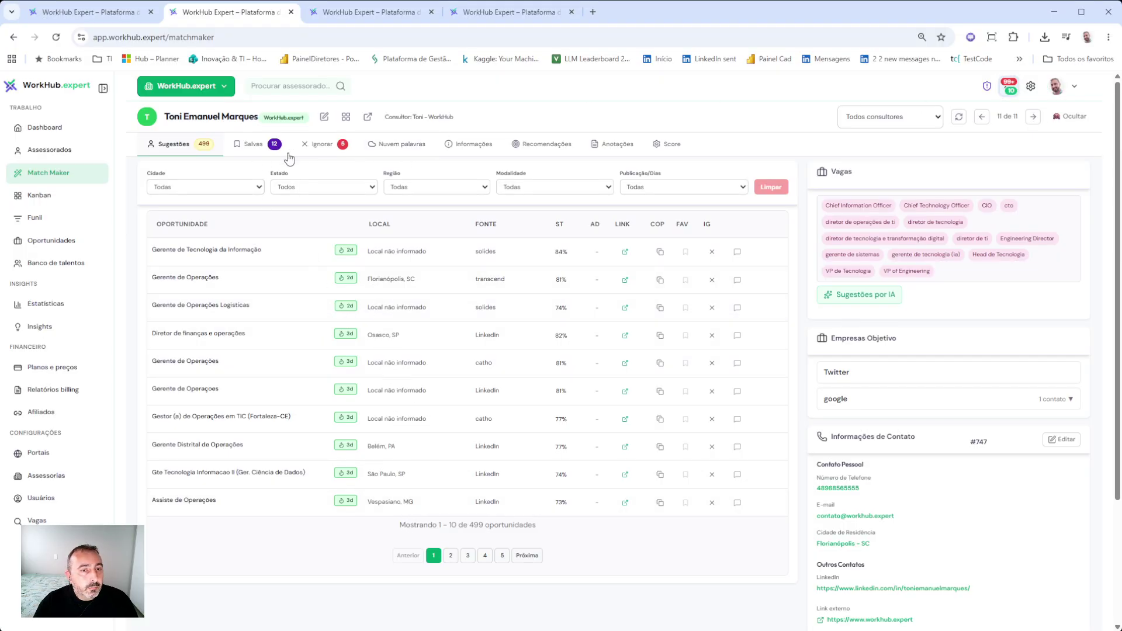
- Reopen the editor, add Sudeste as an active region filter with Adicionar, and save
left_click(324, 117)
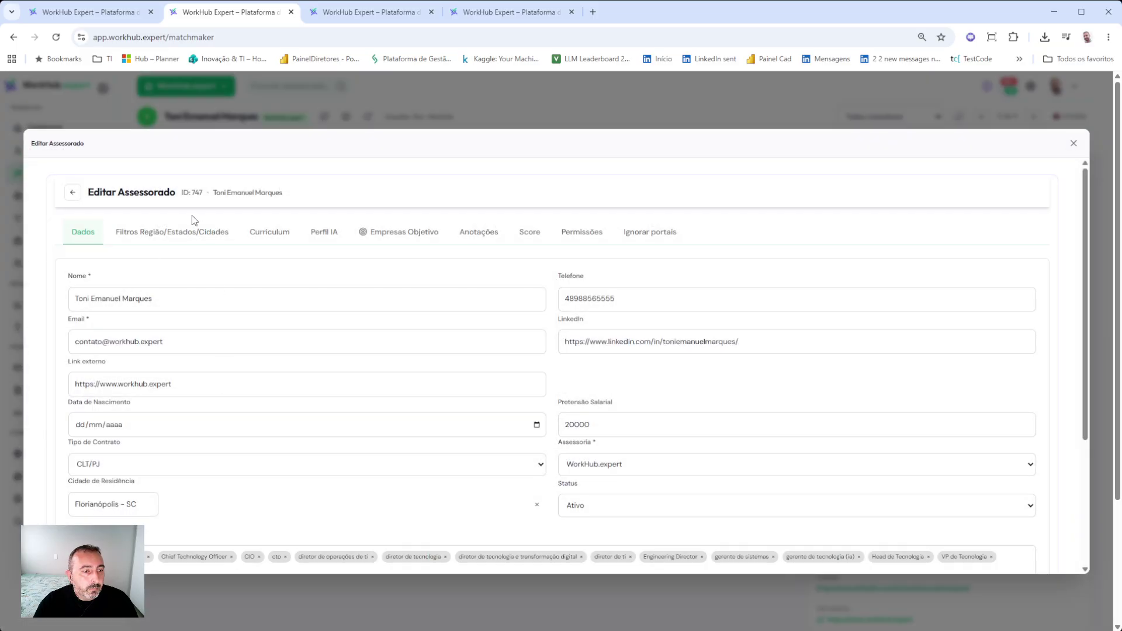
left_click(182, 232)
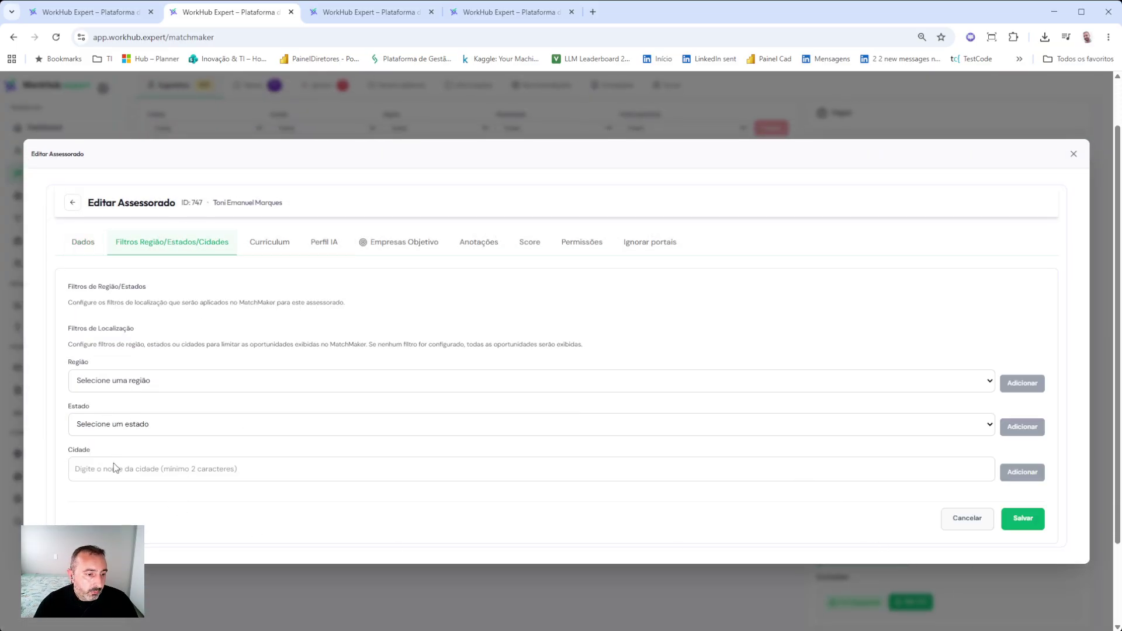
left_click(402, 462)
left_click(1025, 386)
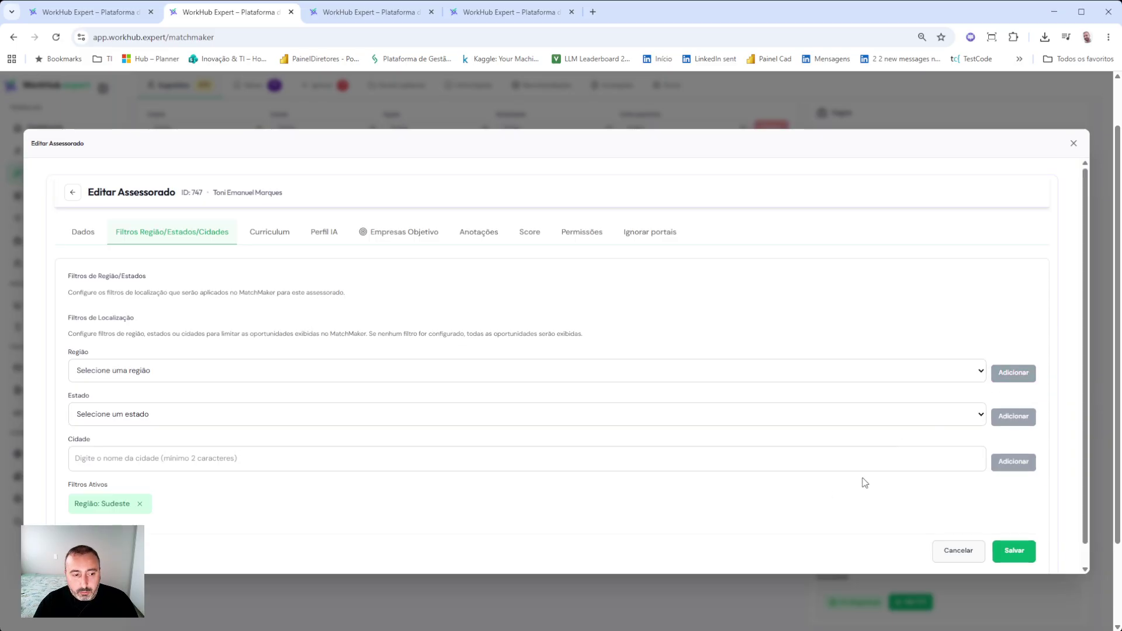
left_click(1024, 551)
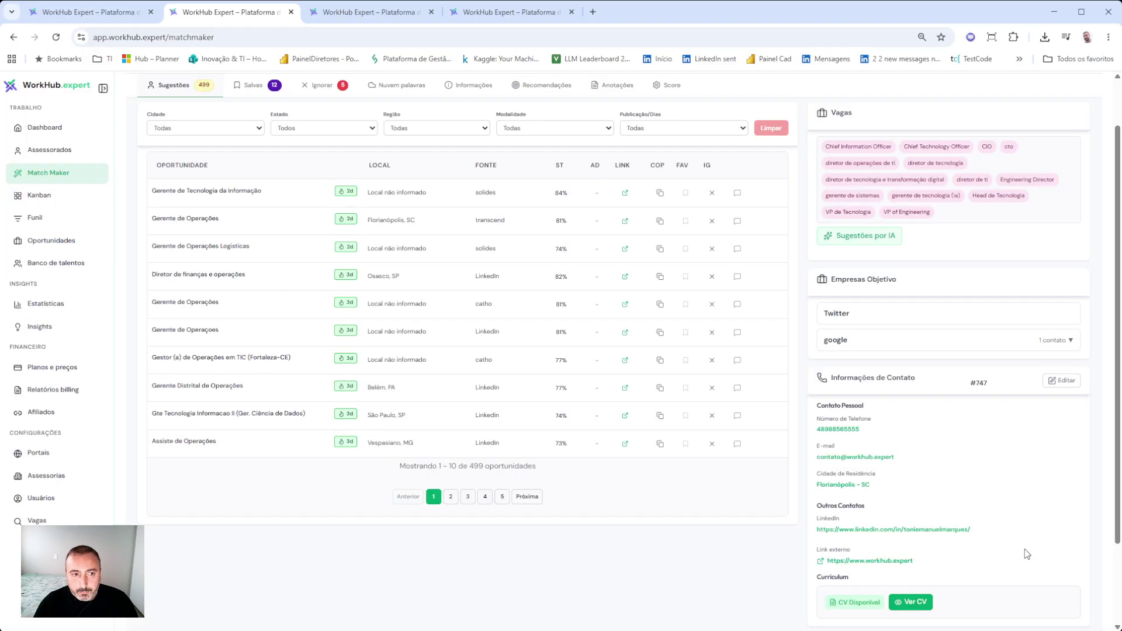
scroll(268, 294, "up", 1)
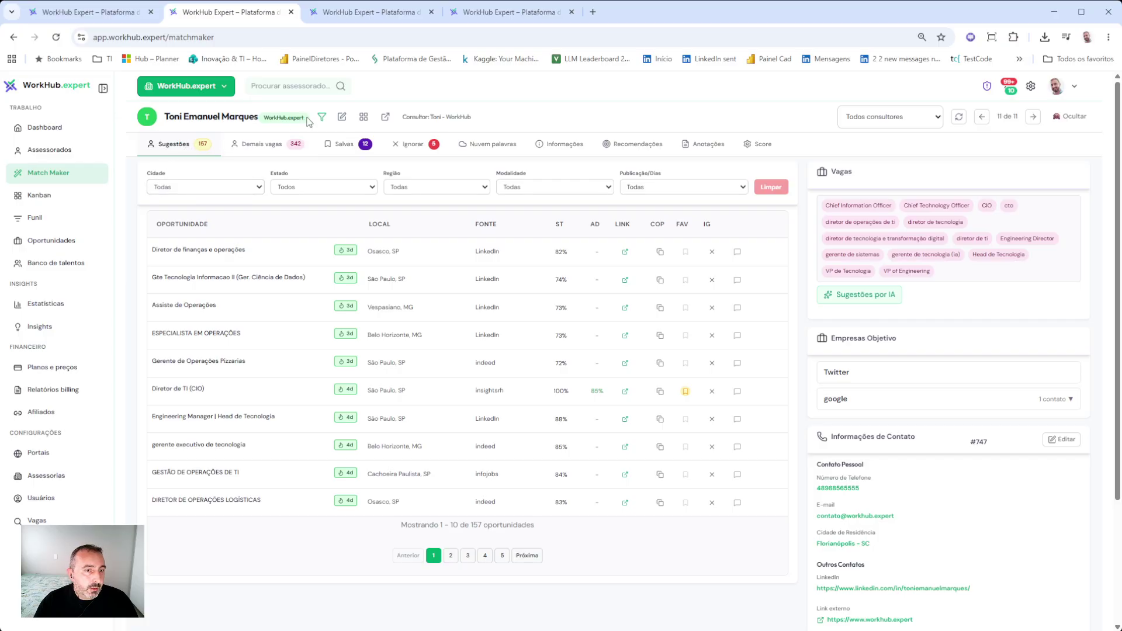
mouse_move(327, 123)
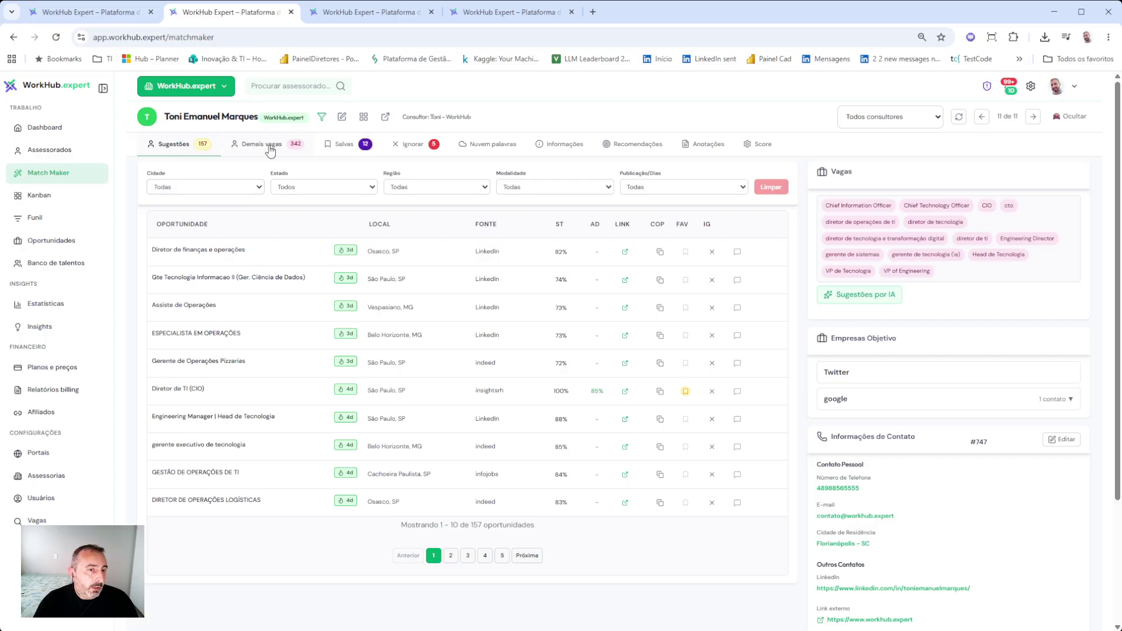
- Browse the 342 other jobs and review the Gerente de Tecnologia da Informação job details
left_click(268, 149)
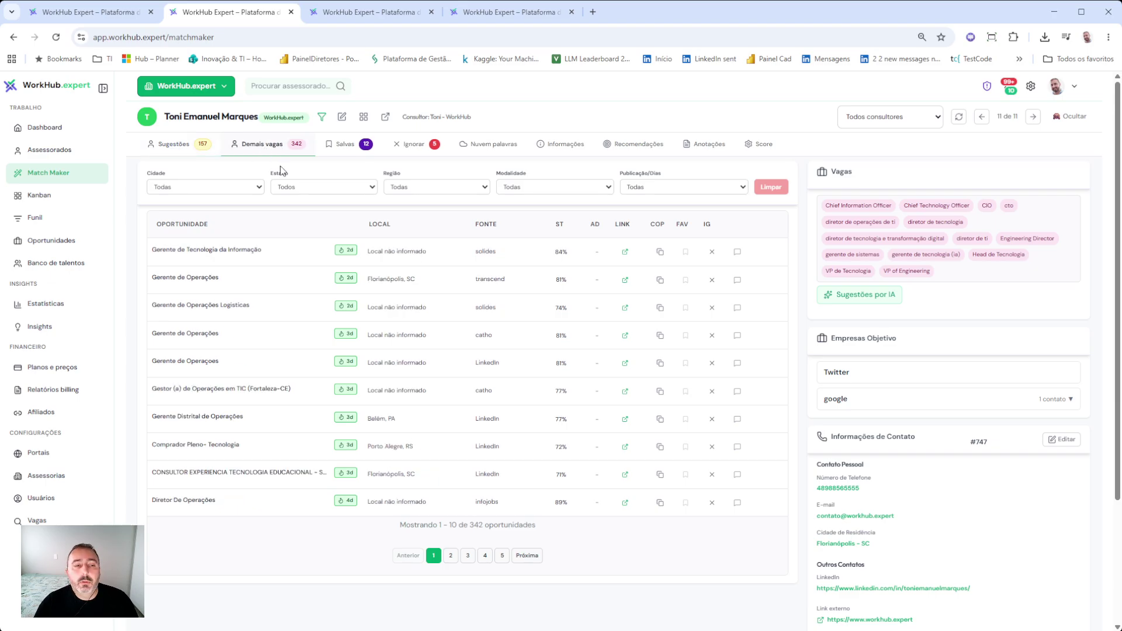
scroll(401, 409, "down", 3)
scroll(402, 440, "up", 3)
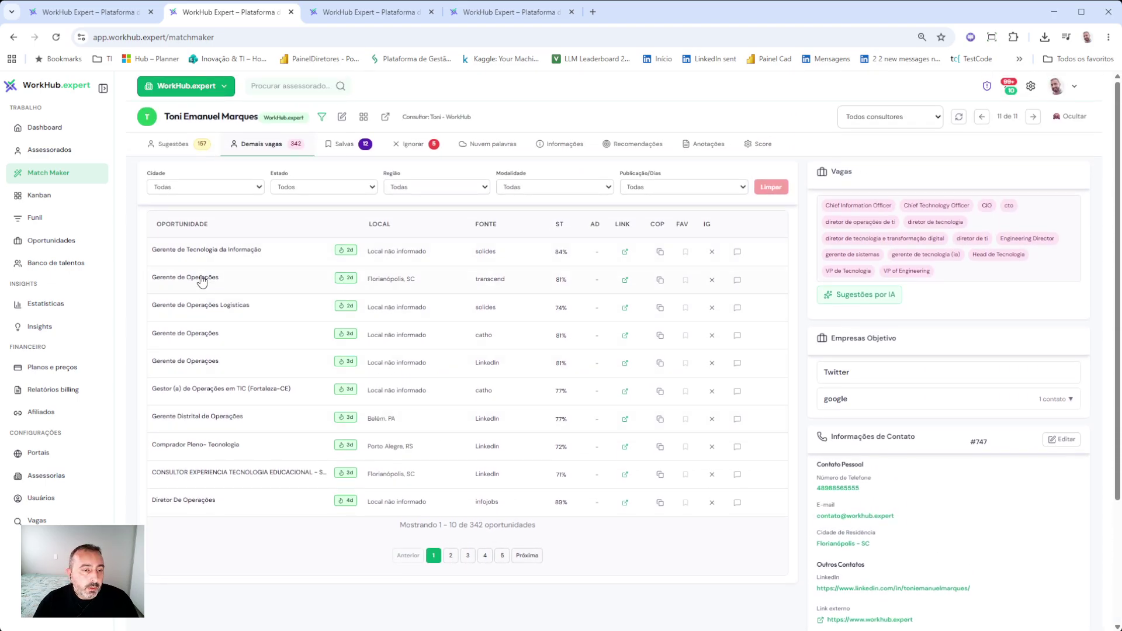
left_click(405, 254)
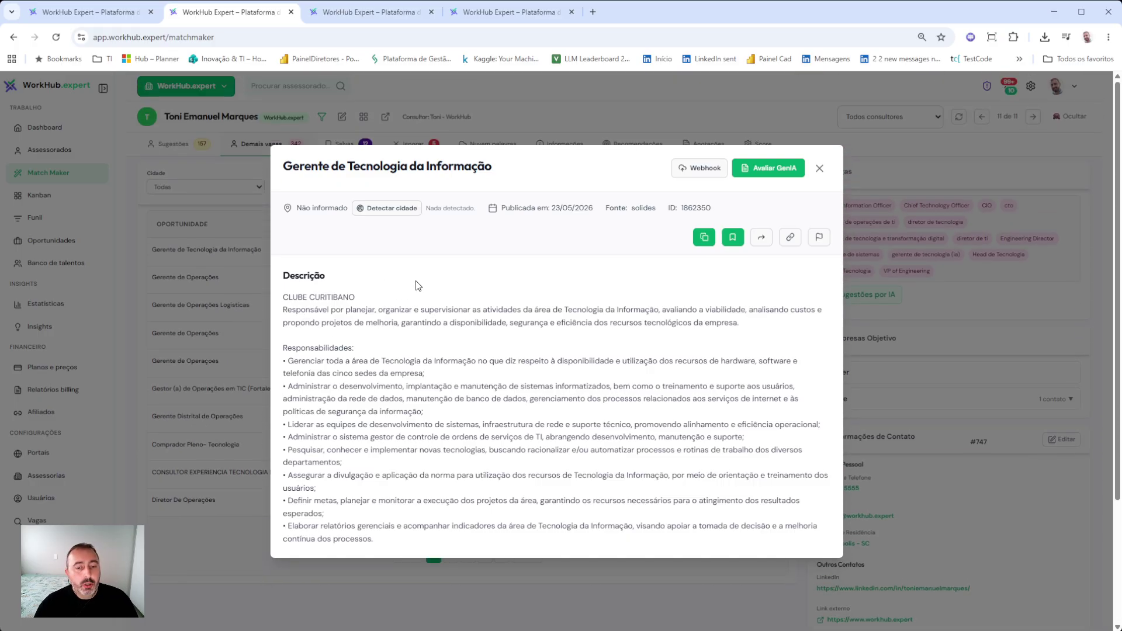
left_click(820, 168)
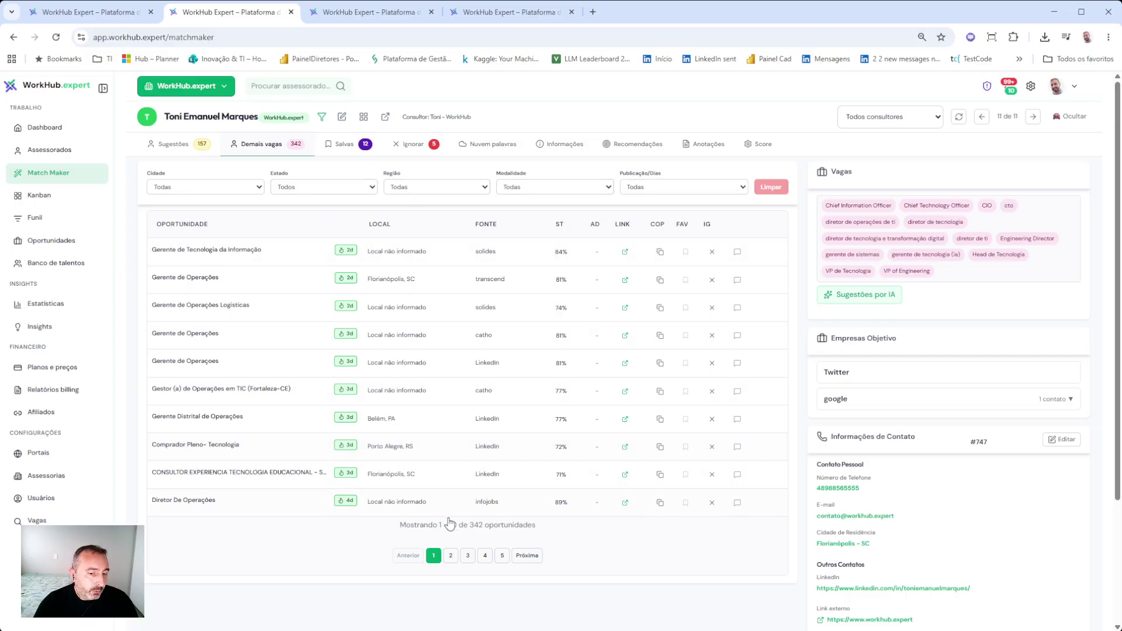
- Page to results 21–30, then go back to the 157 Sudeste-filtered suggestions
left_click(451, 556)
left_click(468, 556)
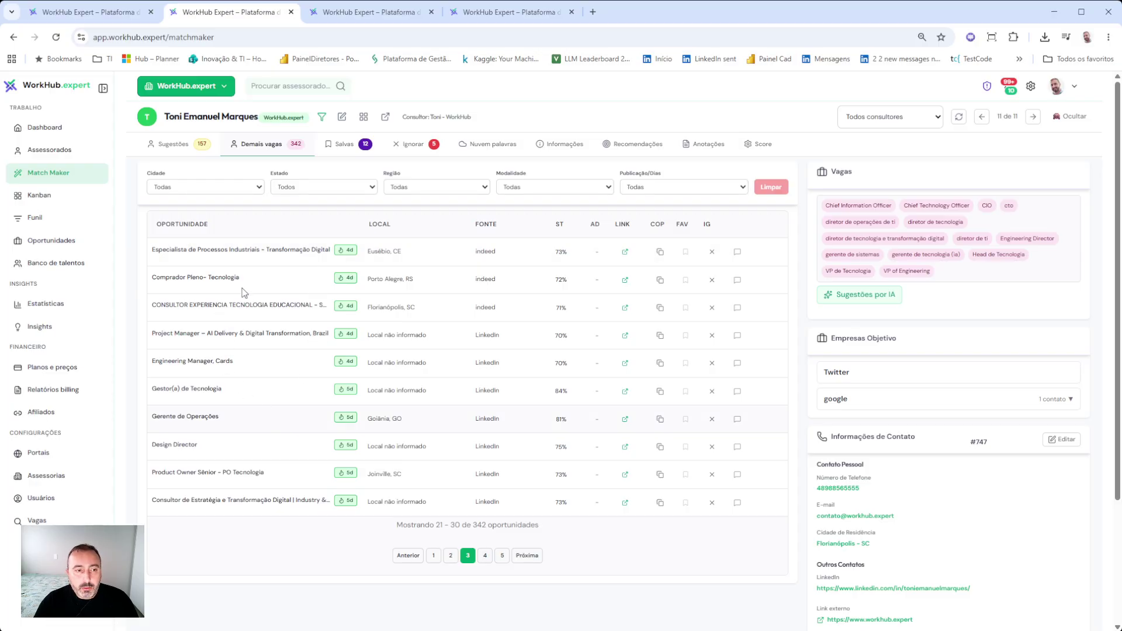
left_click(174, 152)
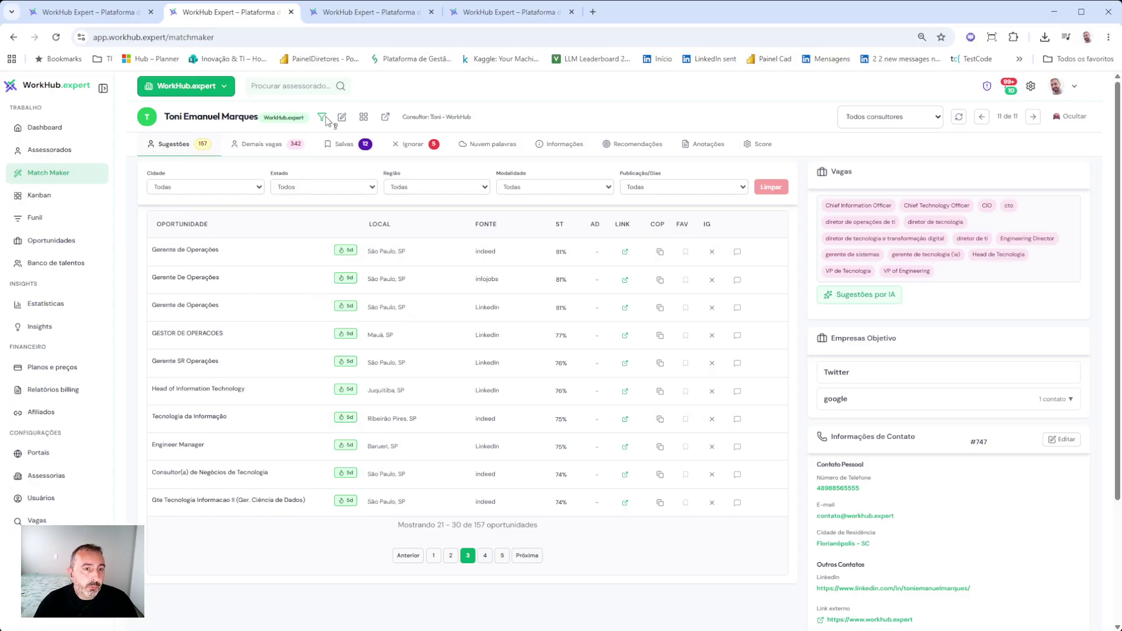
mouse_move(322, 120)
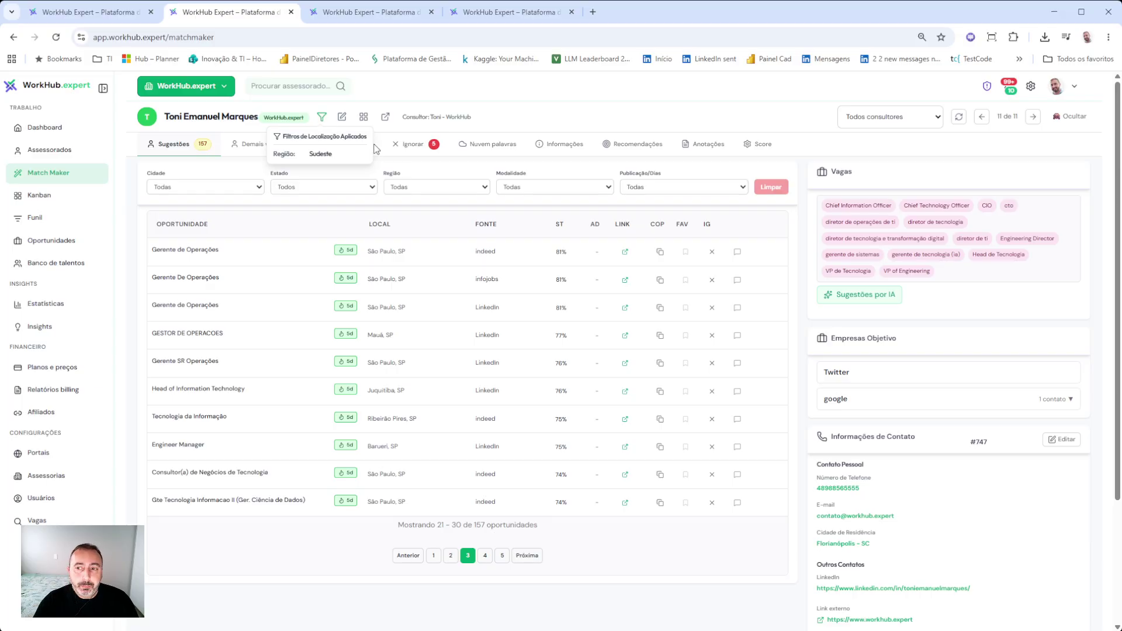
- Switch Match Maker to another advisee with 65 suggestions, paging to page 2 and back to 1
left_click(308, 88)
scroll(494, 348, "down", 3)
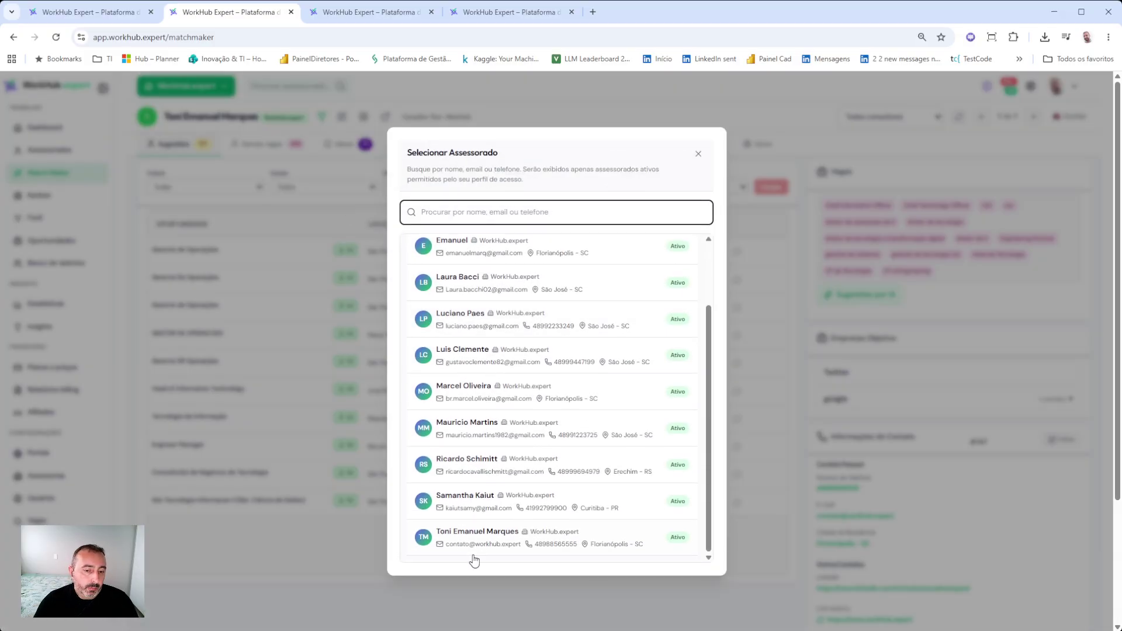
scroll(473, 560, "up", 5)
left_click(483, 330)
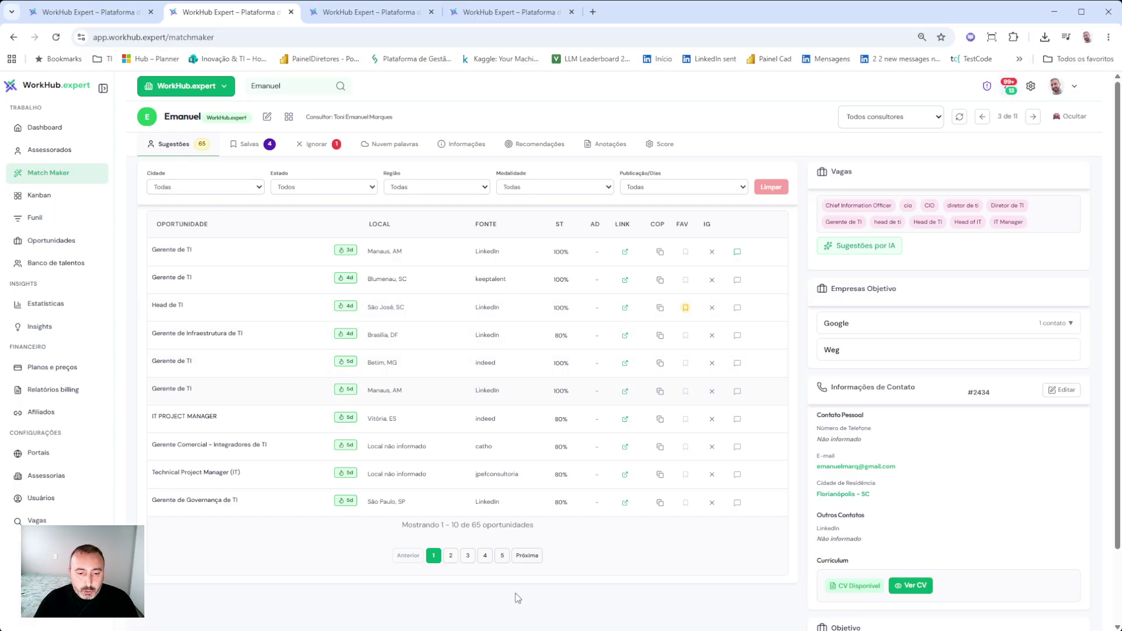
left_click(455, 558)
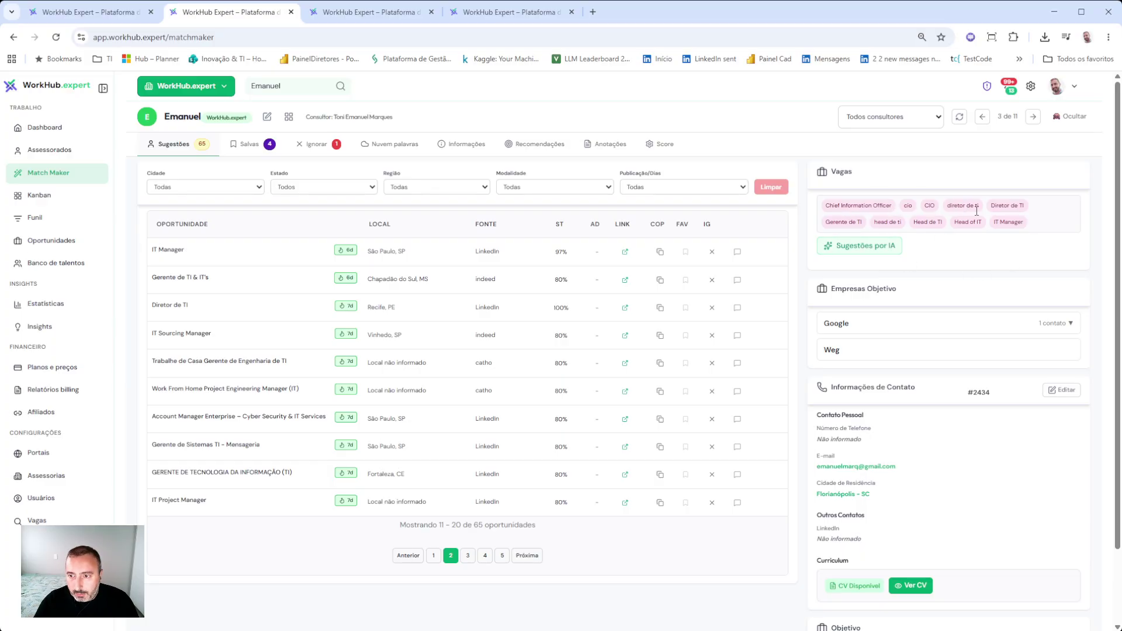
left_click(434, 555)
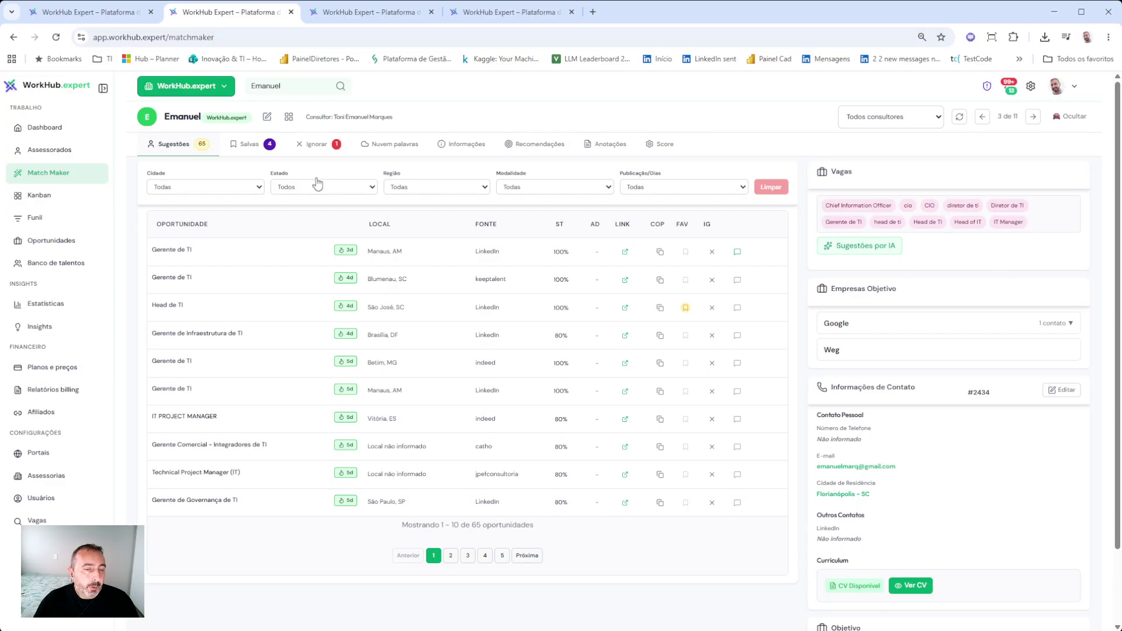
- Add a Sul region filter to this advisee's profile and save it, narrowing suggestions to 10
left_click(267, 116)
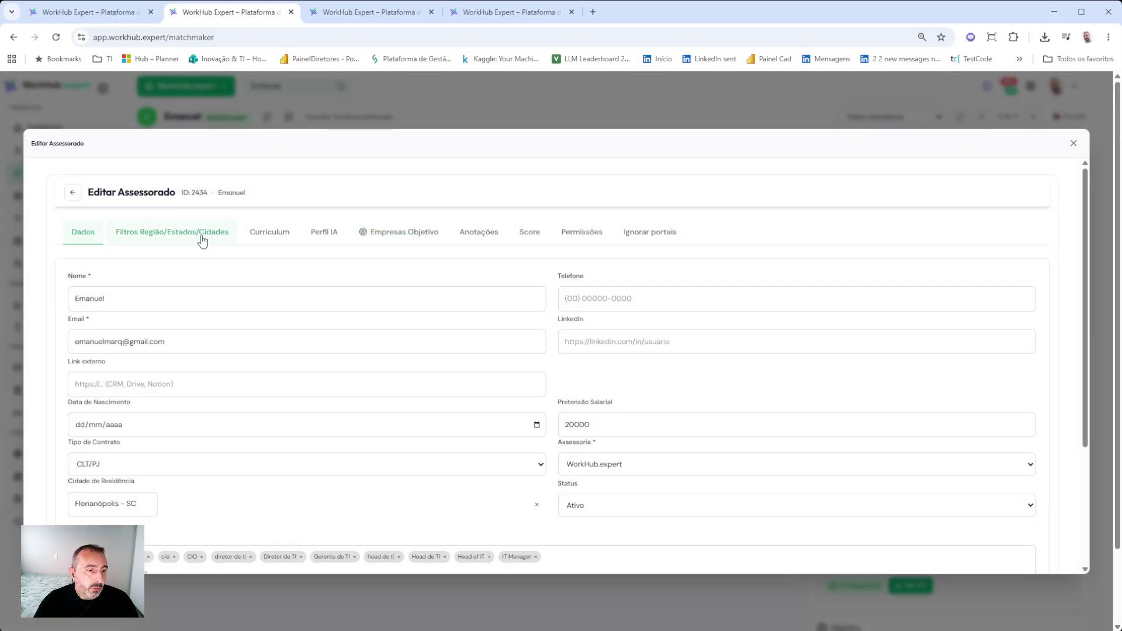
left_click(202, 240)
left_click(139, 430)
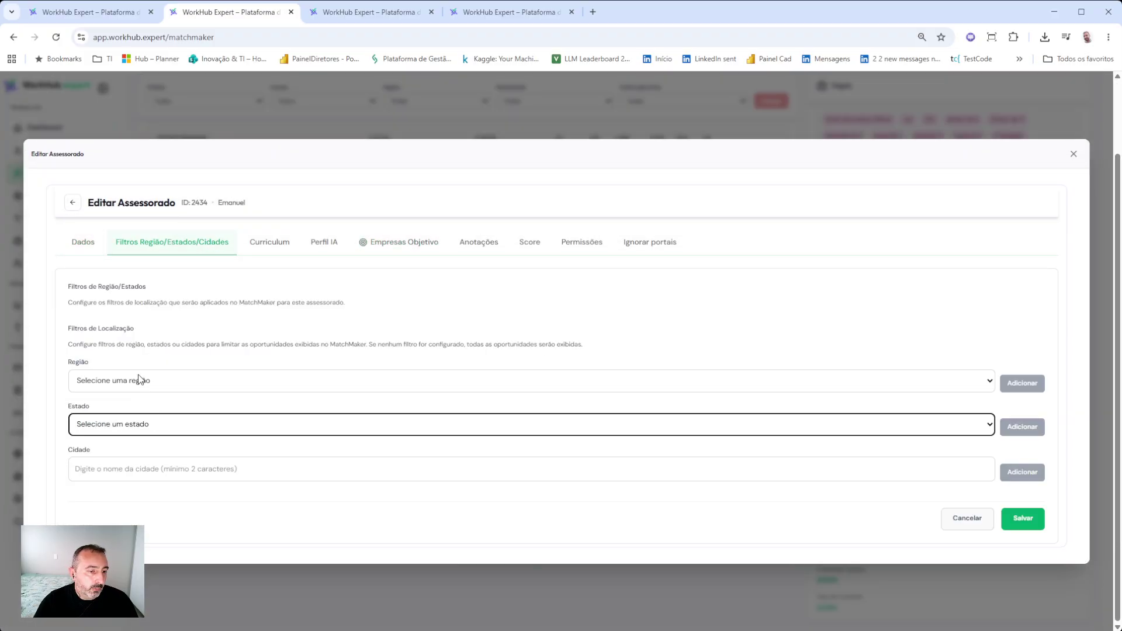
left_click(138, 410)
left_click(135, 478)
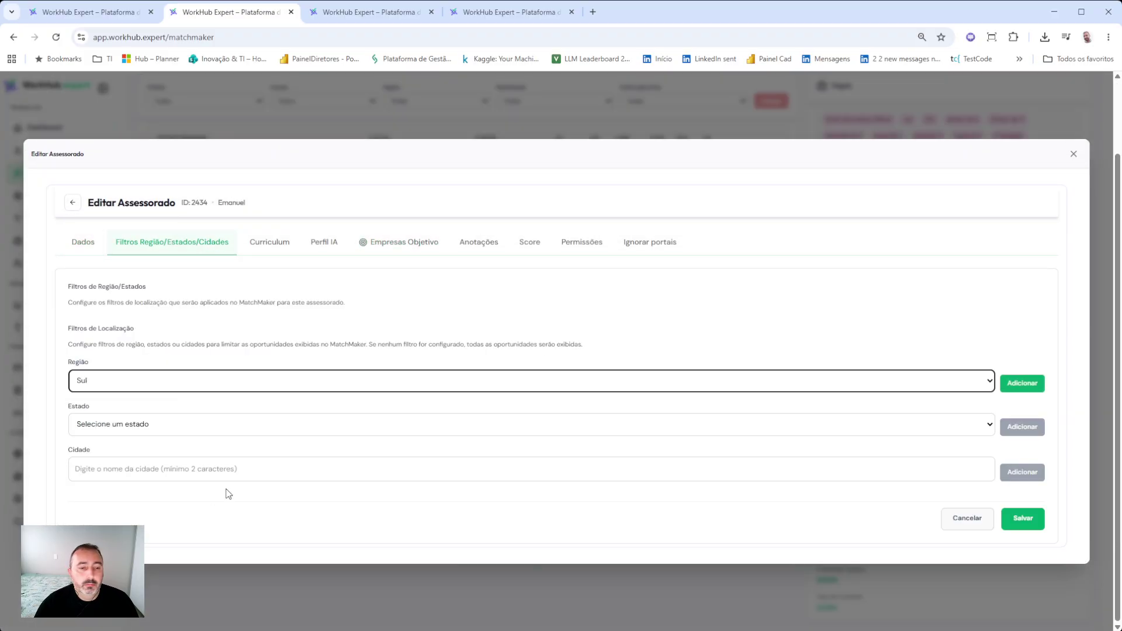
left_click(1023, 383)
left_click(1015, 553)
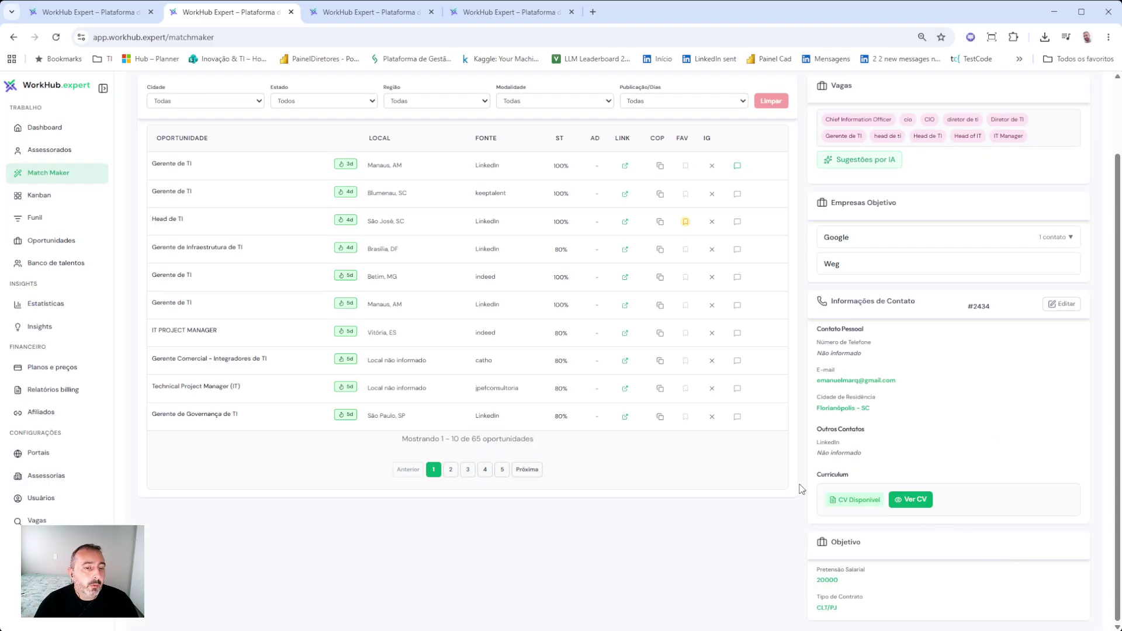
scroll(611, 437, "up", 1)
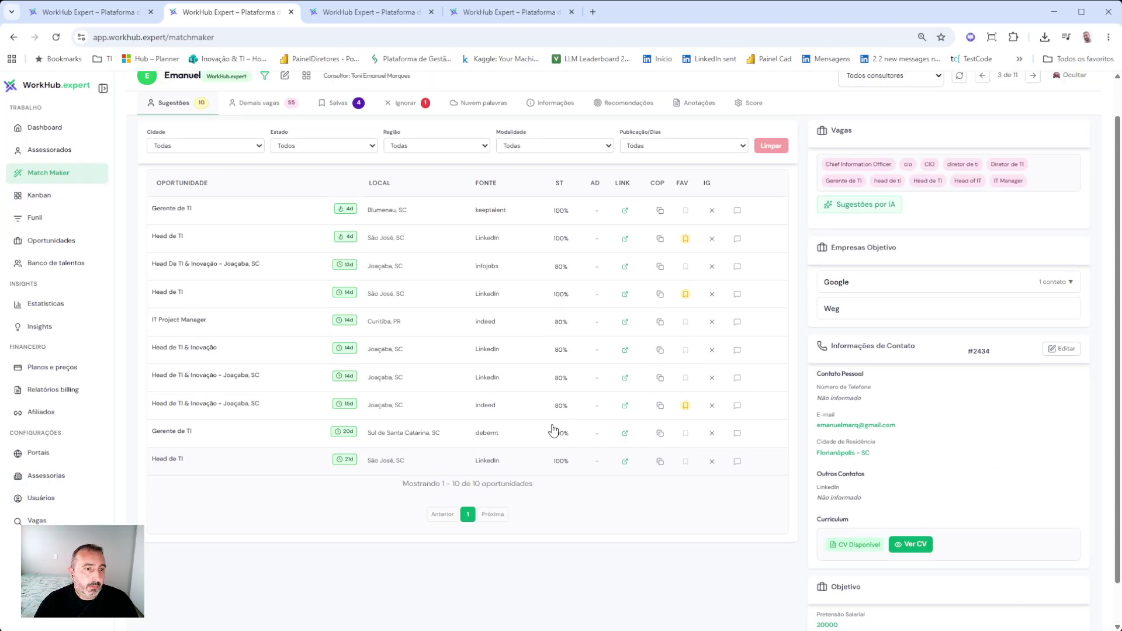
scroll(553, 431, "up", 1)
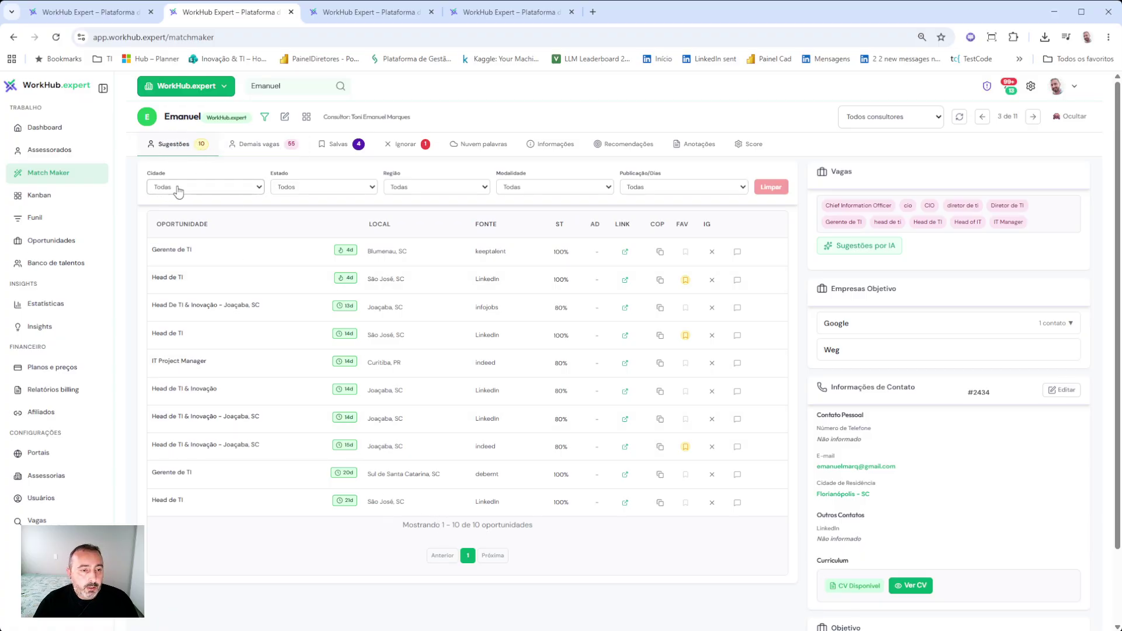
- Compare the other jobs with the 10 Sul suggestions and check the Head de TI job details
left_click(260, 149)
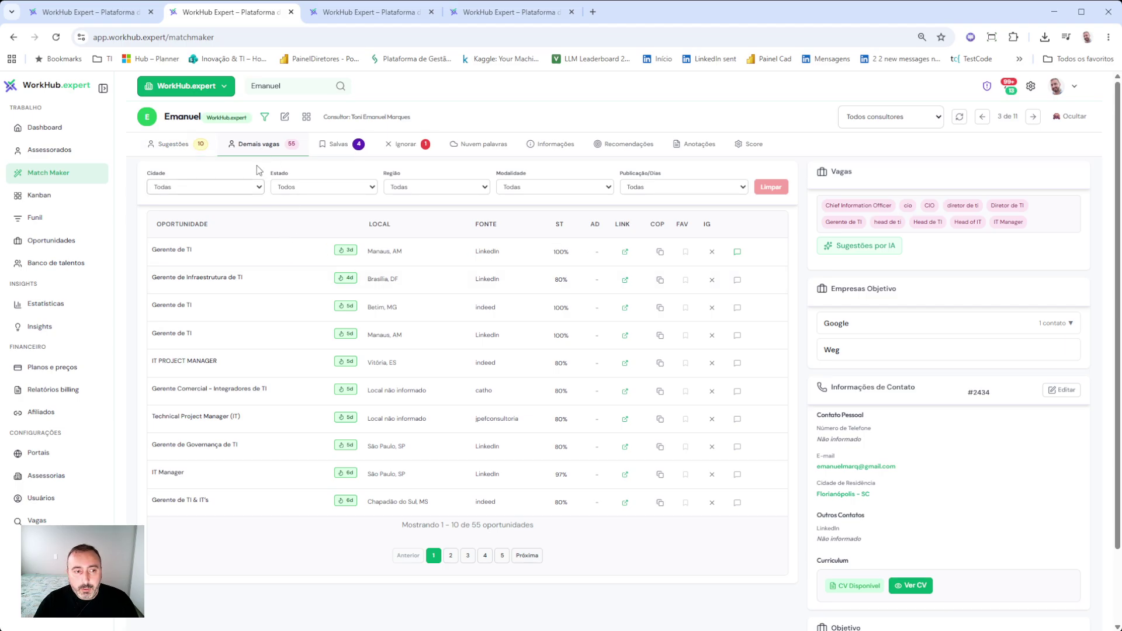
left_click(174, 146)
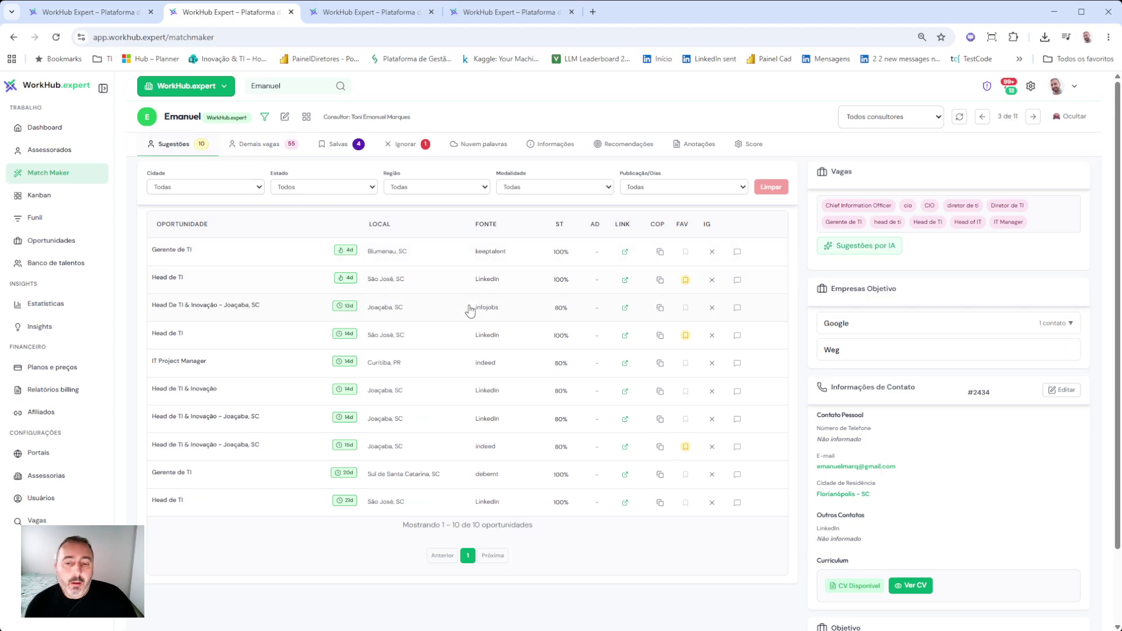
left_click(432, 282)
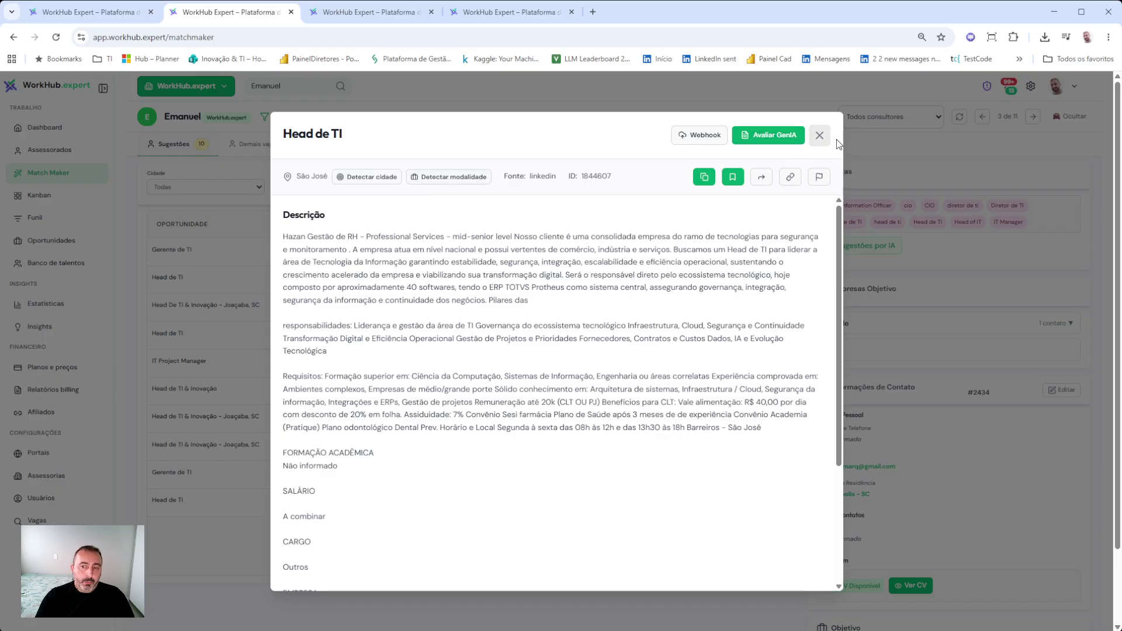
left_click(820, 135)
- Read through the candidate's CV text and close it
left_click(918, 588)
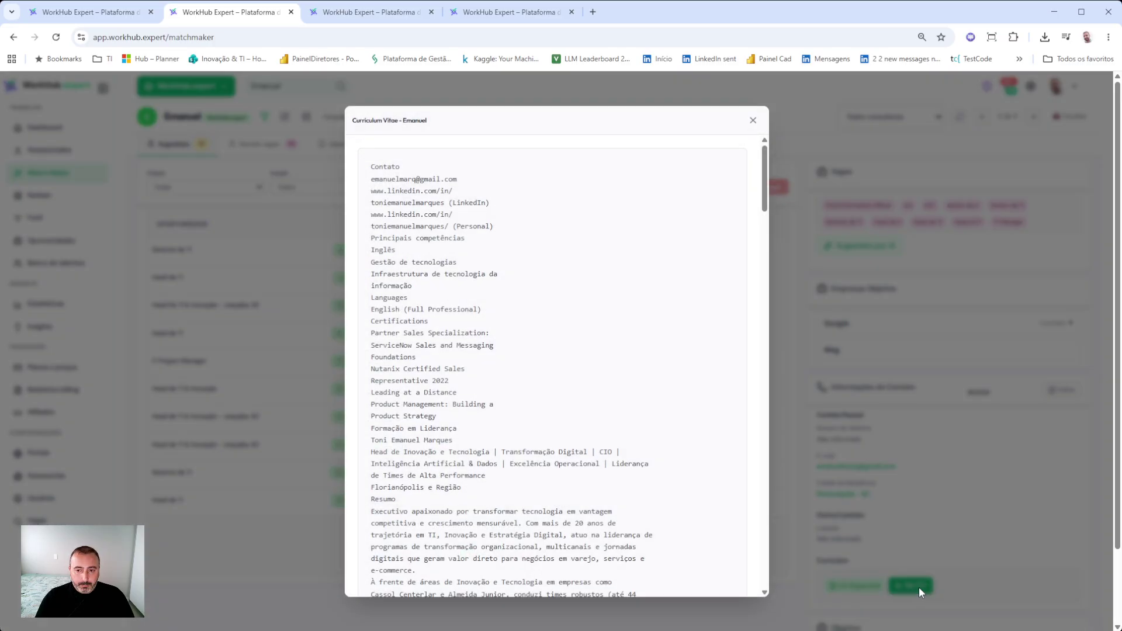
scroll(535, 296, "down", 20)
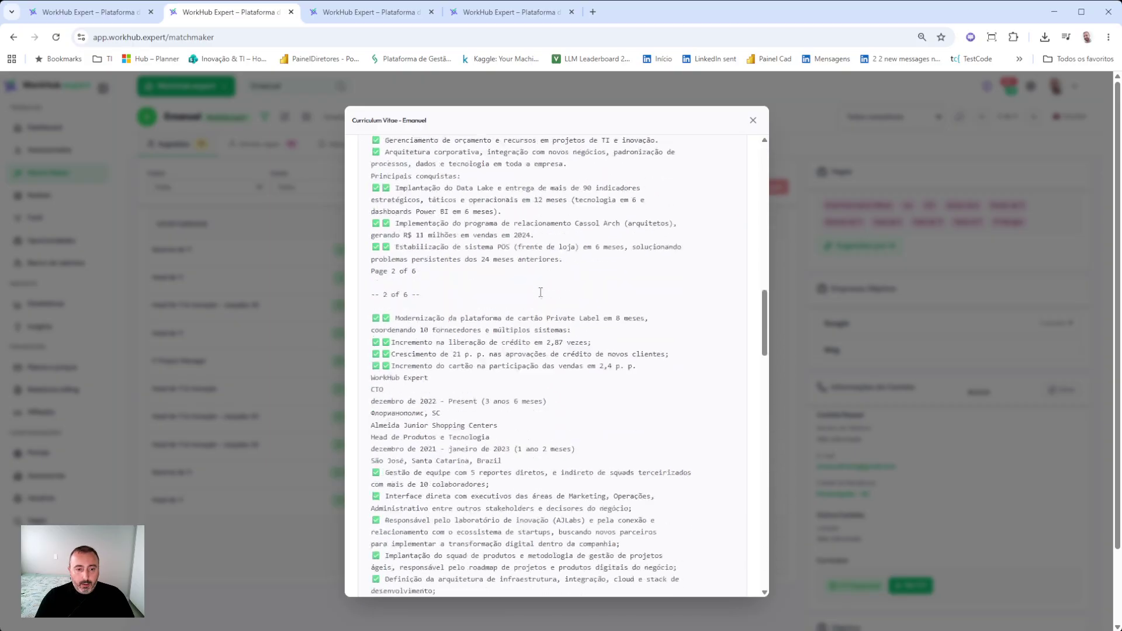
scroll(541, 292, "down", 20)
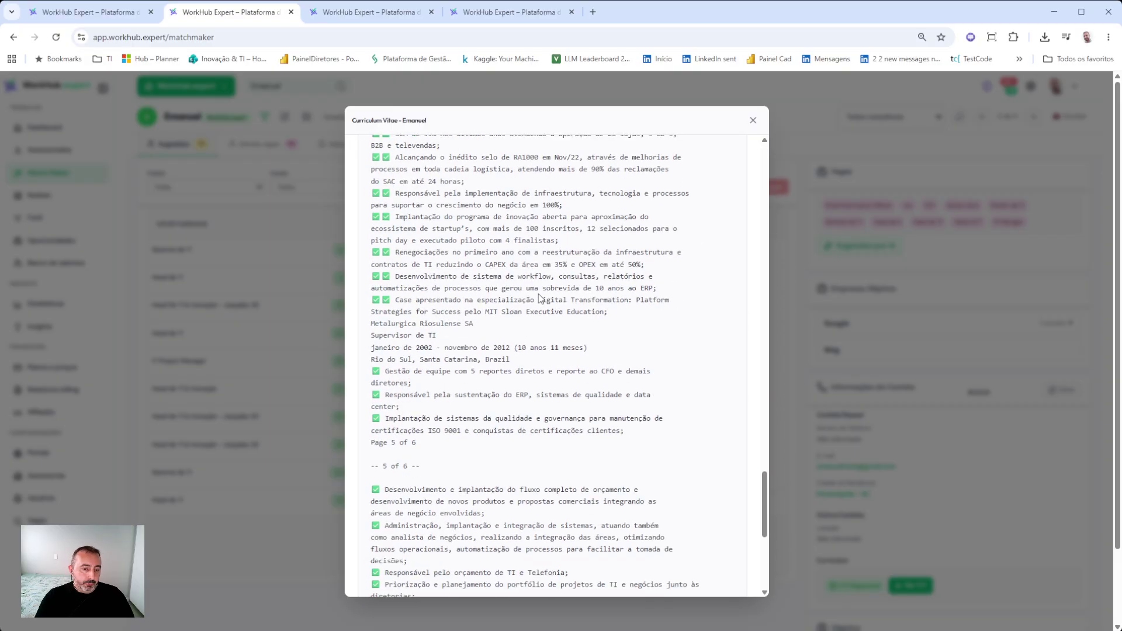
scroll(500, 270, "up", 7)
left_click(753, 120)
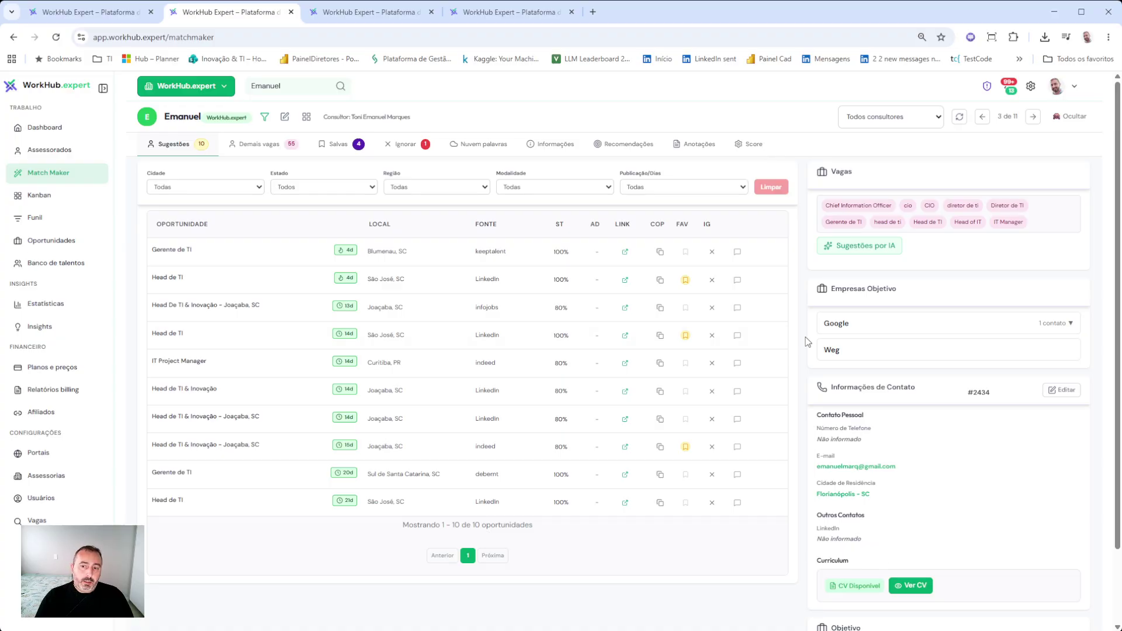
- Open the Head de TI job and run Avaliar GenIA, yielding 85% adherence and 96% projected
left_click(215, 281)
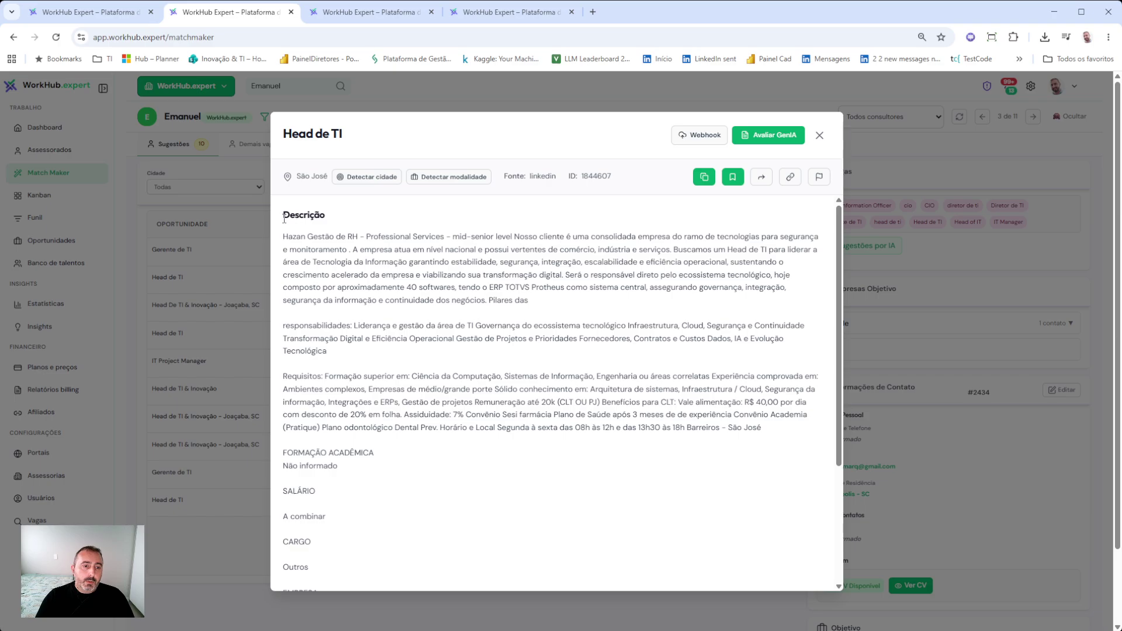
left_click_drag(285, 214, 380, 507)
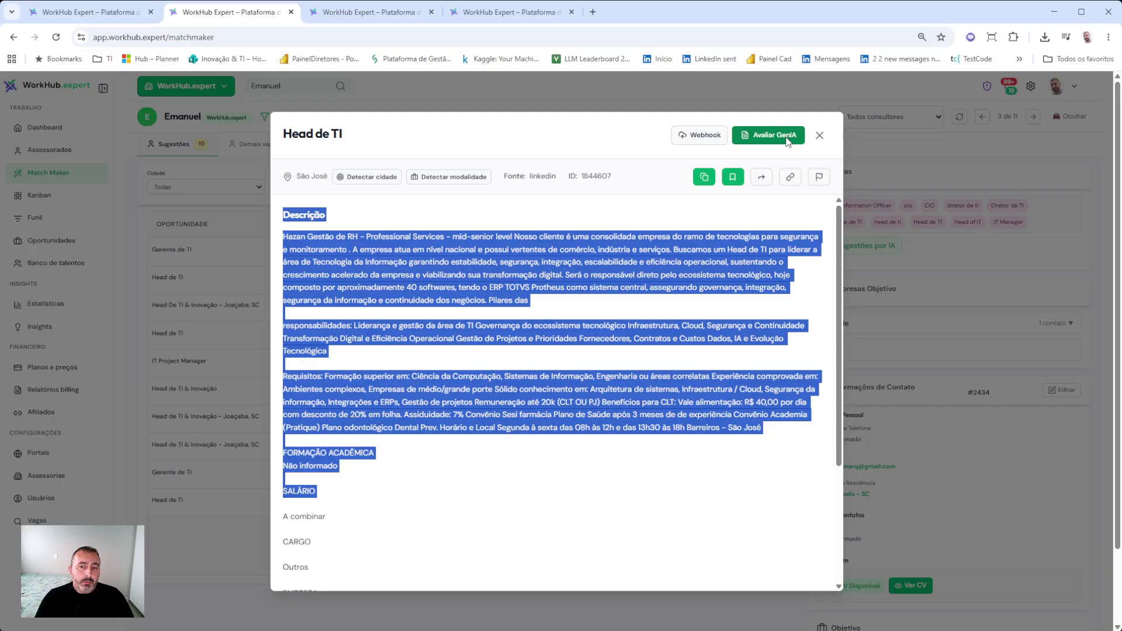
left_click(788, 142)
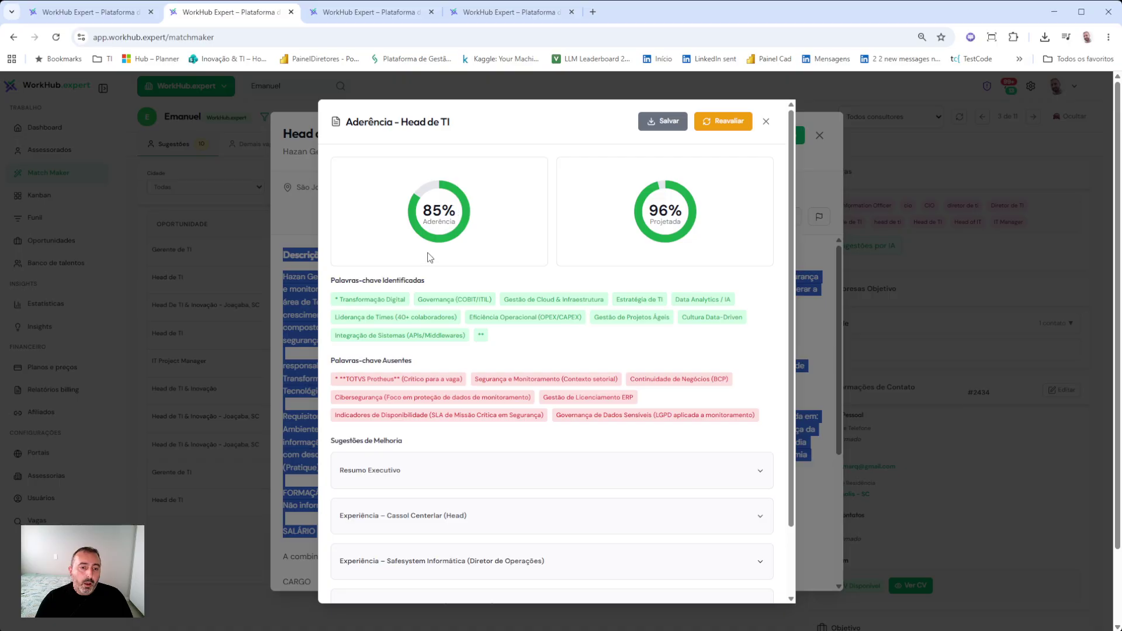
- Review the identified and missing keywords and the Resumo Executivo summary suggestion
left_click_drag(336, 278, 501, 343)
left_click(350, 374)
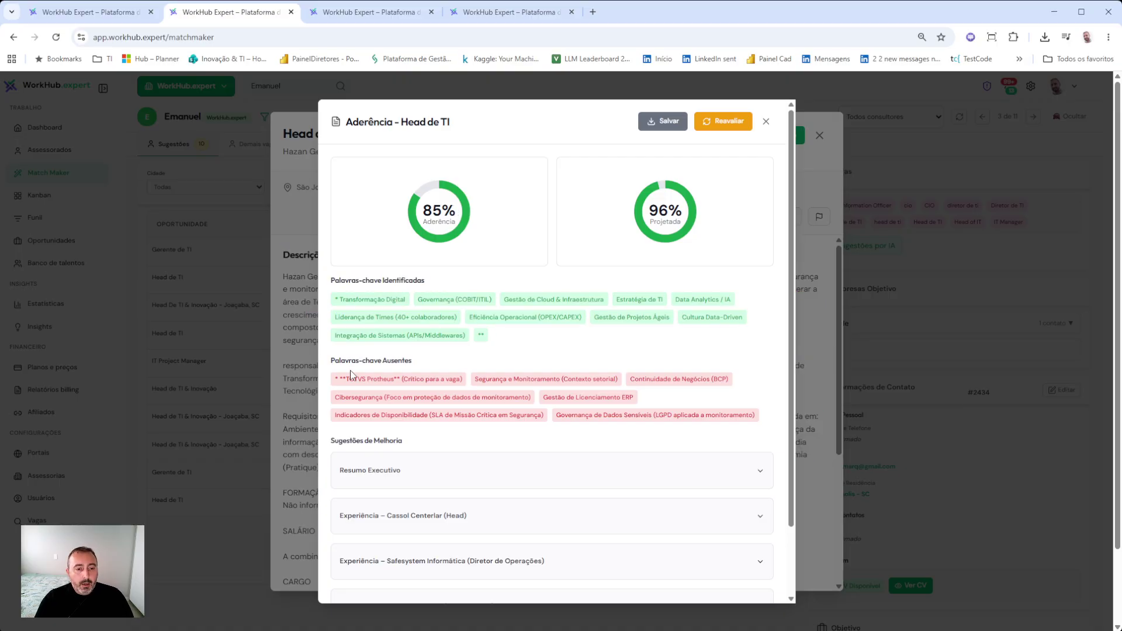
left_click_drag(334, 382, 770, 414)
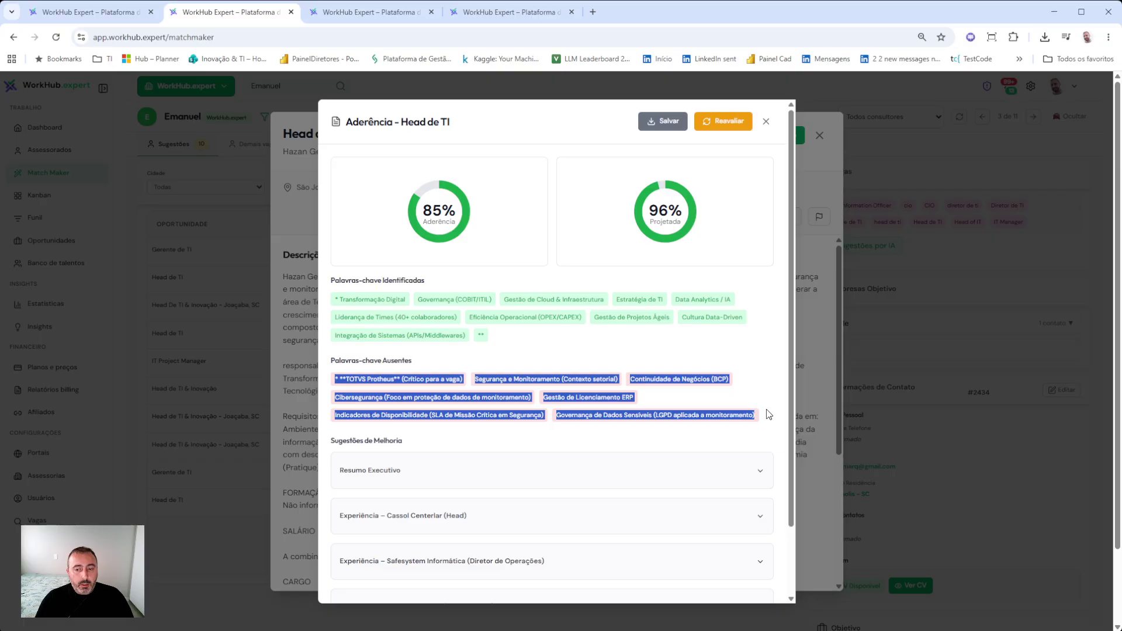
left_click(503, 471)
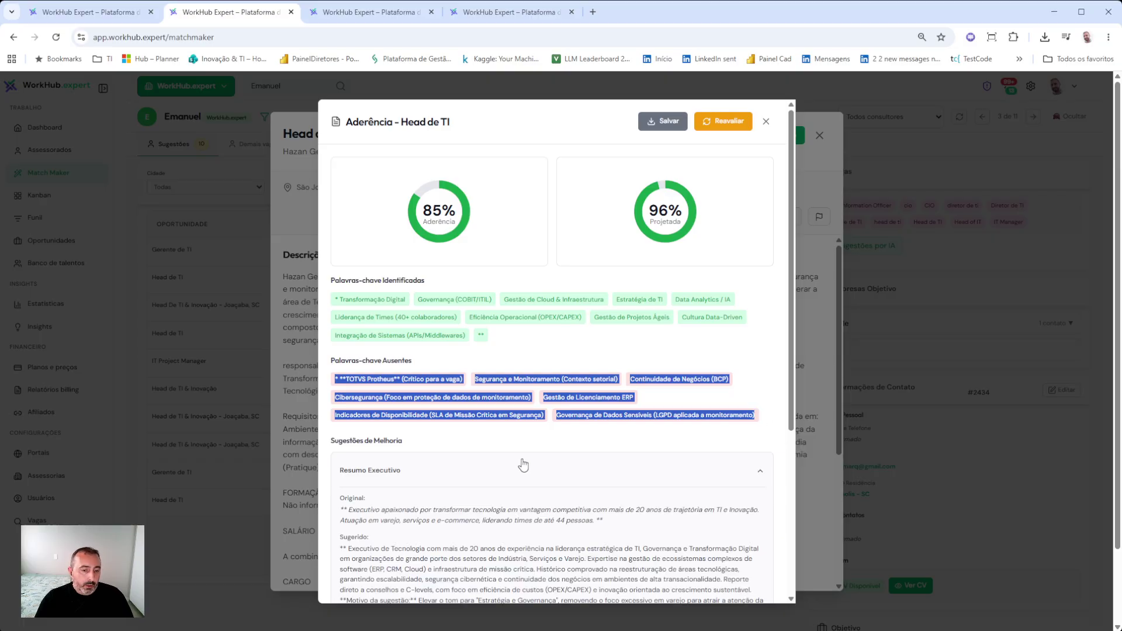
scroll(544, 456, "down", 2)
scroll(558, 443, "down", 2)
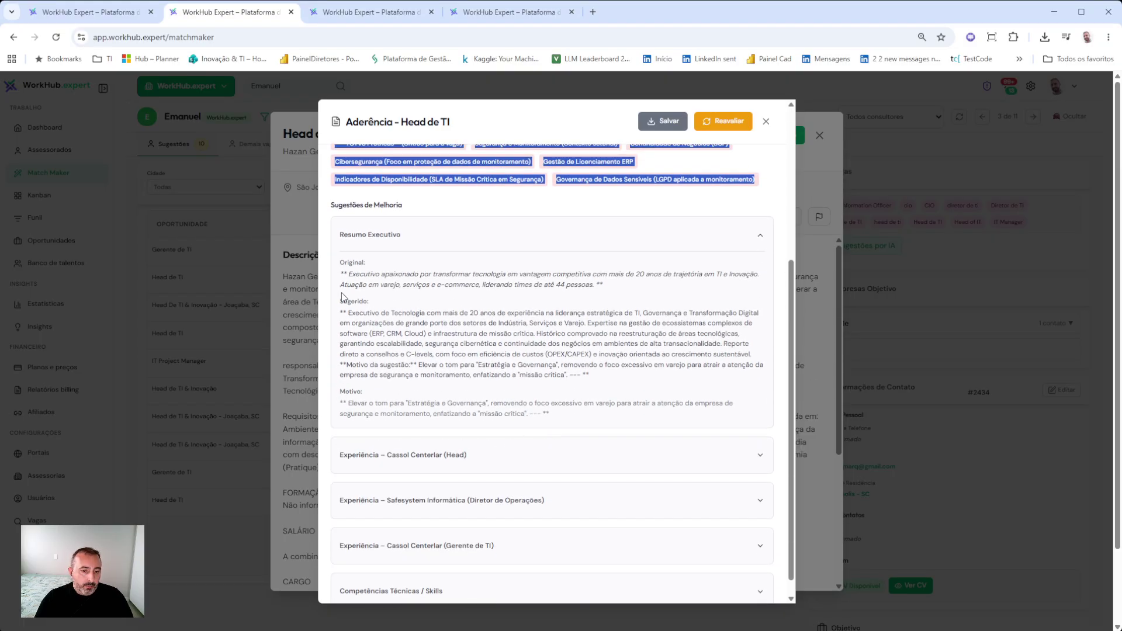
left_click_drag(340, 300, 563, 387)
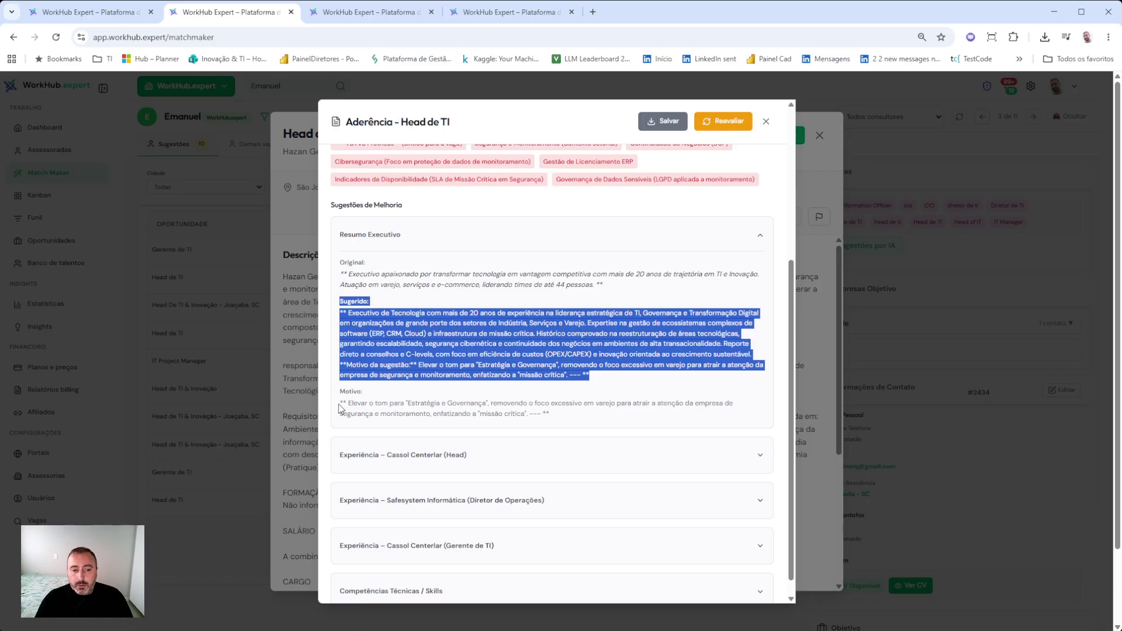
left_click_drag(340, 391, 584, 418)
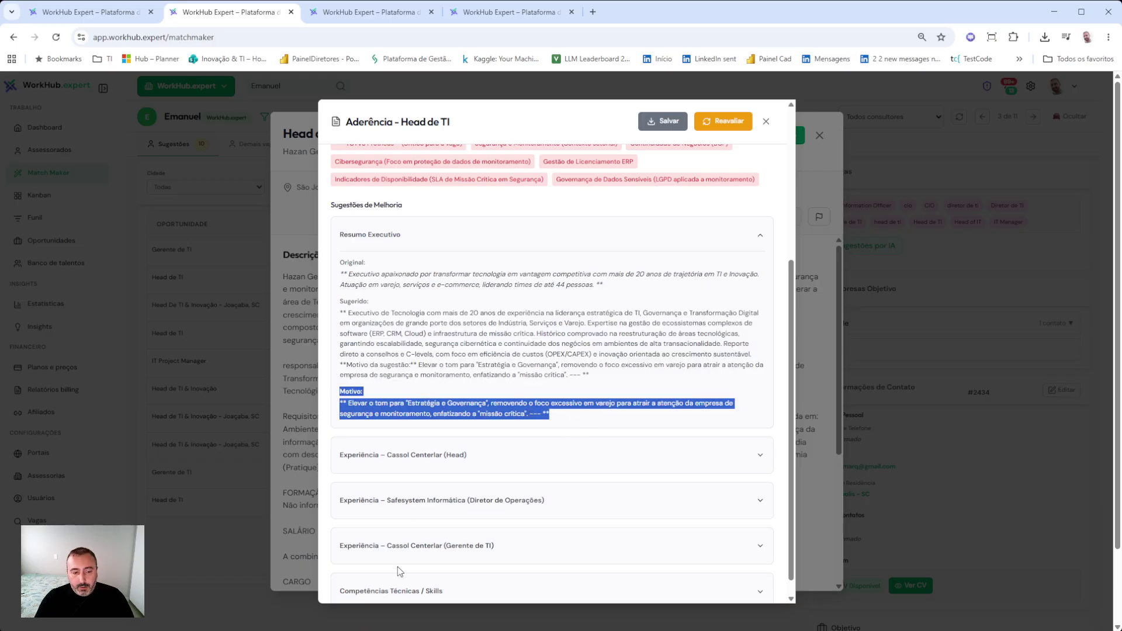
- Expand the Cassol Centerlar (Gerente de TI) and Competências Técnicas / Skills improvement suggestions
left_click(425, 549)
scroll(492, 482, "down", 1)
left_click_drag(554, 531, 409, 530)
scroll(432, 549, "down", 1)
left_click(431, 571)
scroll(533, 470, "down", 1)
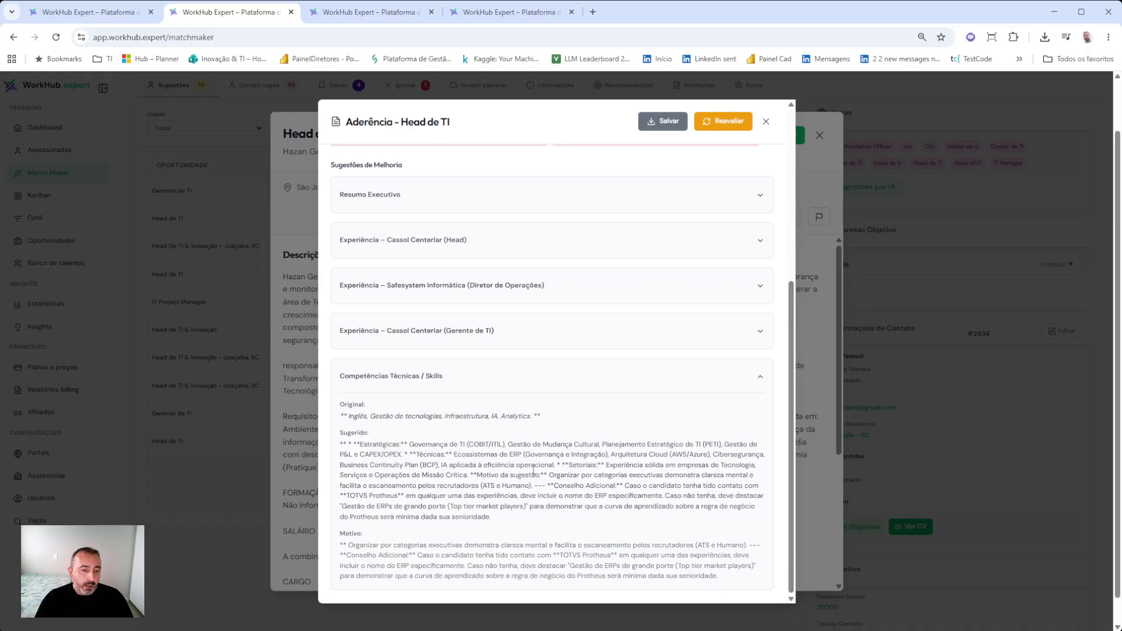
scroll(493, 384, "up", 5)
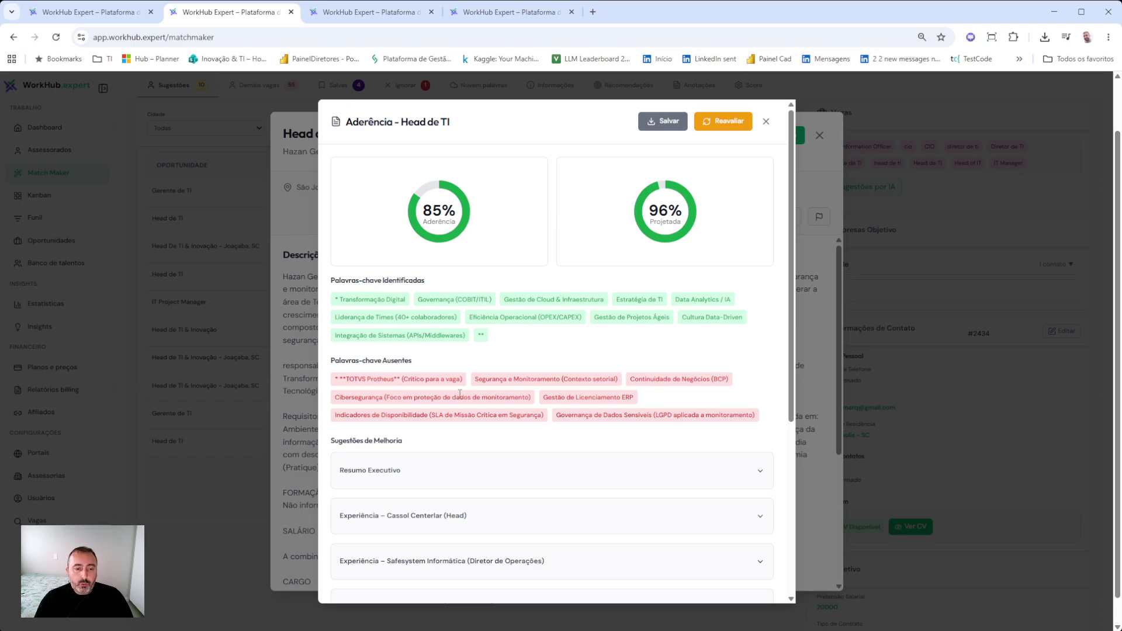
- Highlight the missing TOTVS Protheus and Cibersegurança keywords, then save the report as a download
double_click(368, 382)
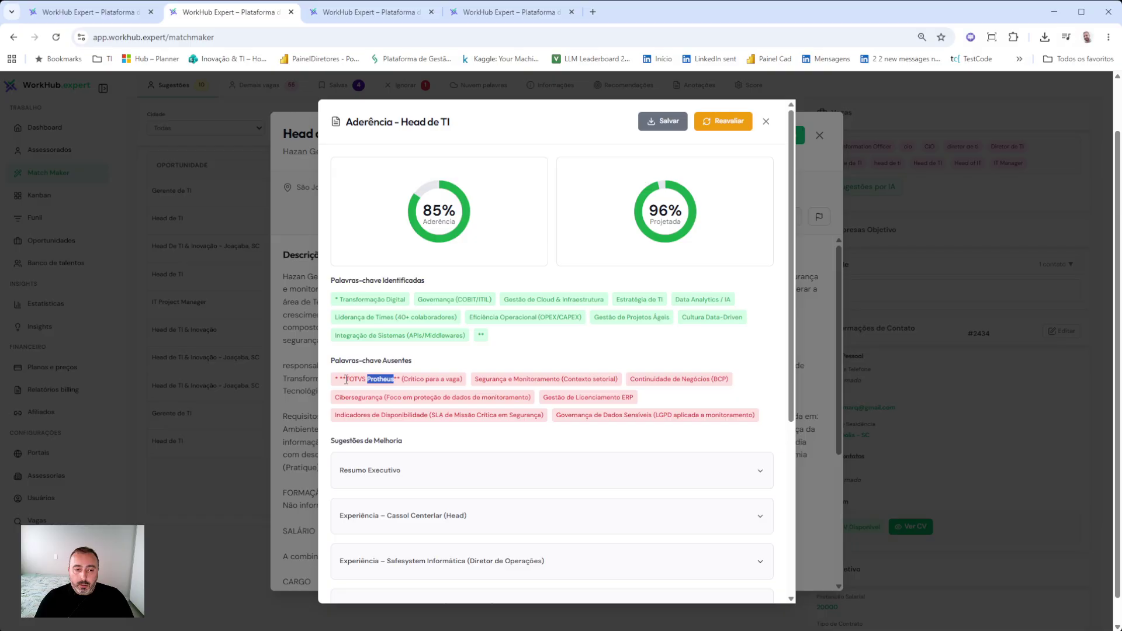
left_click_drag(346, 380, 396, 381)
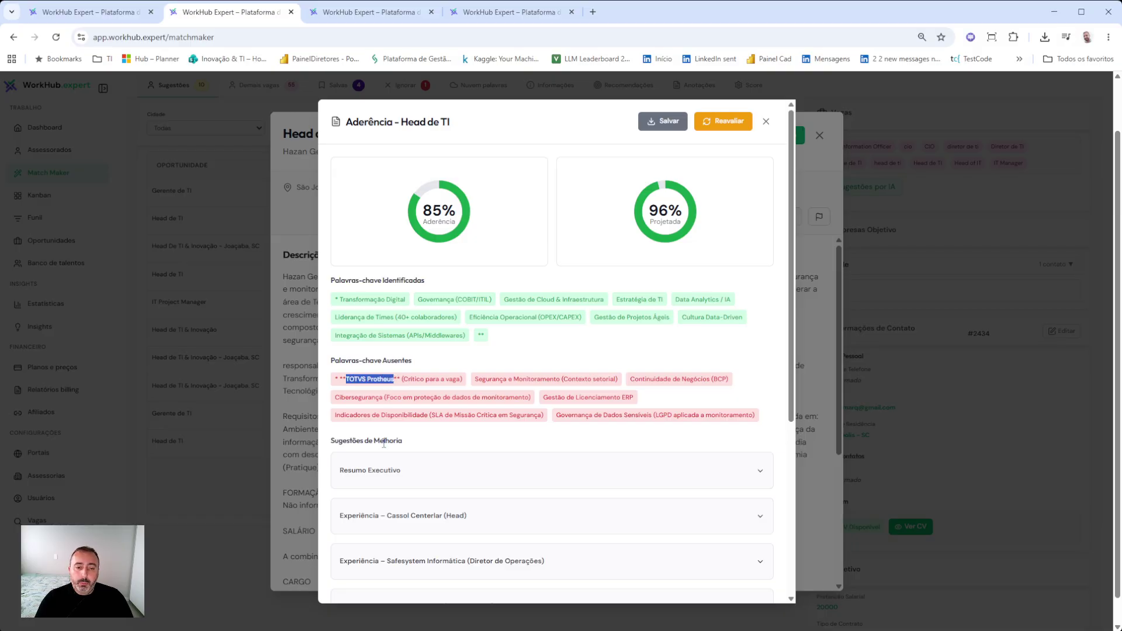
double_click(350, 397)
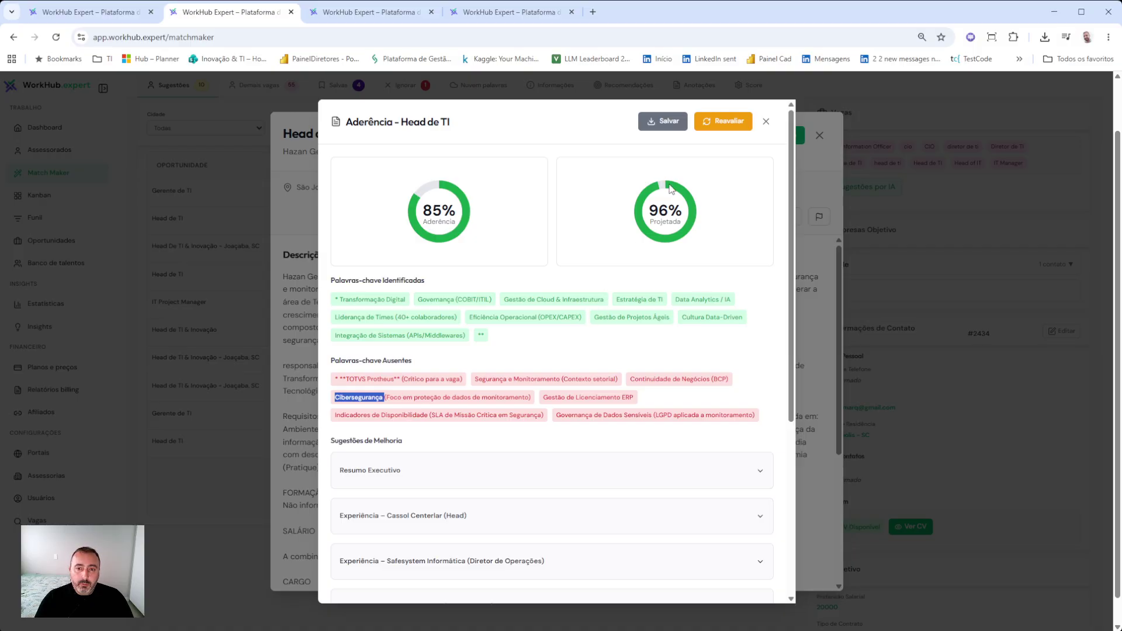
left_click(672, 131)
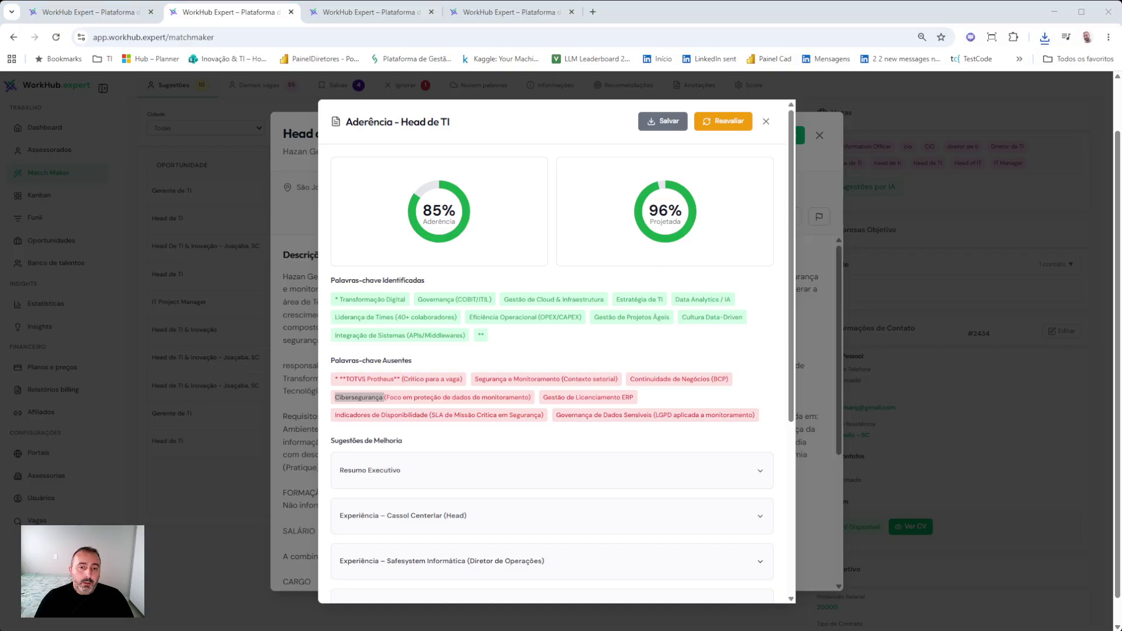
left_click(529, 134)
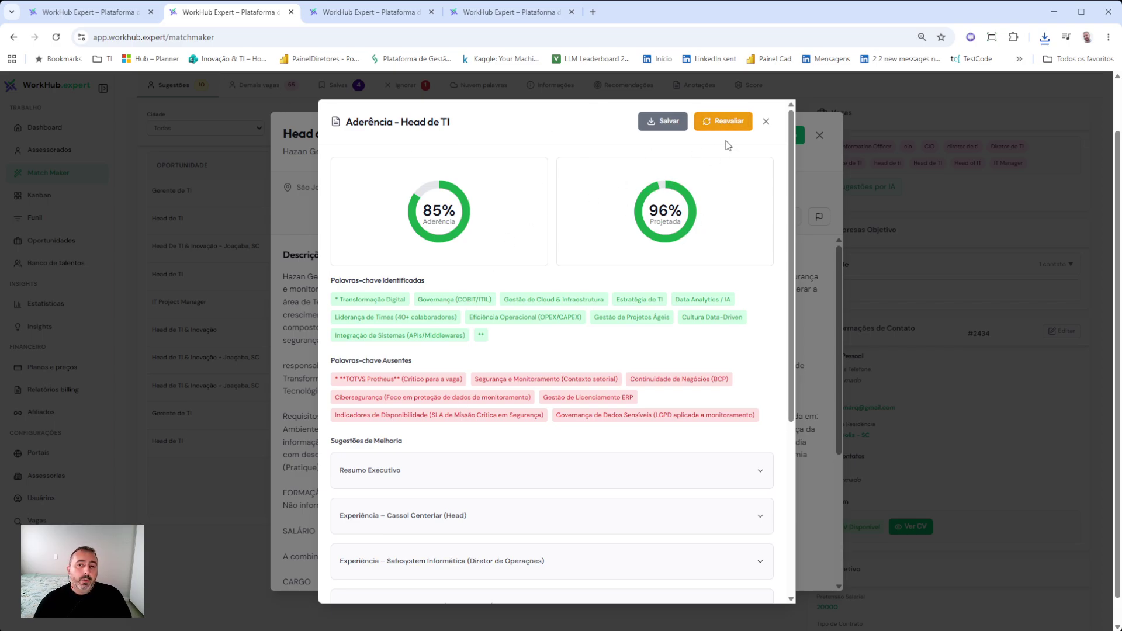
- Close the first Head de TI report, then run Avaliar GenIA on the other São José Head de TI job
left_click(766, 122)
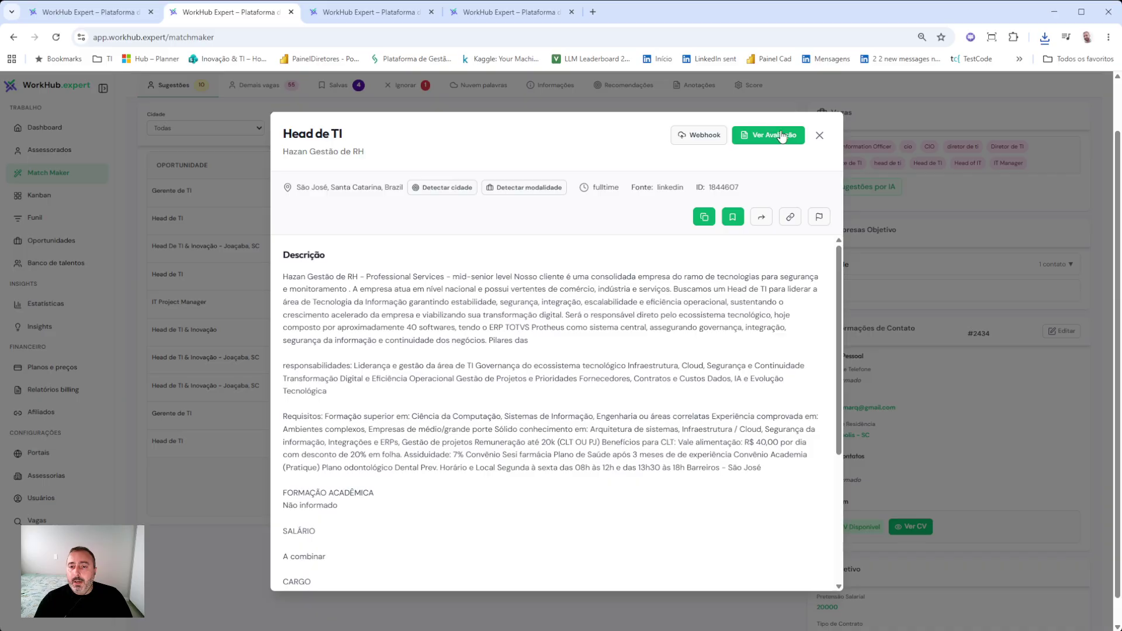
left_click(820, 136)
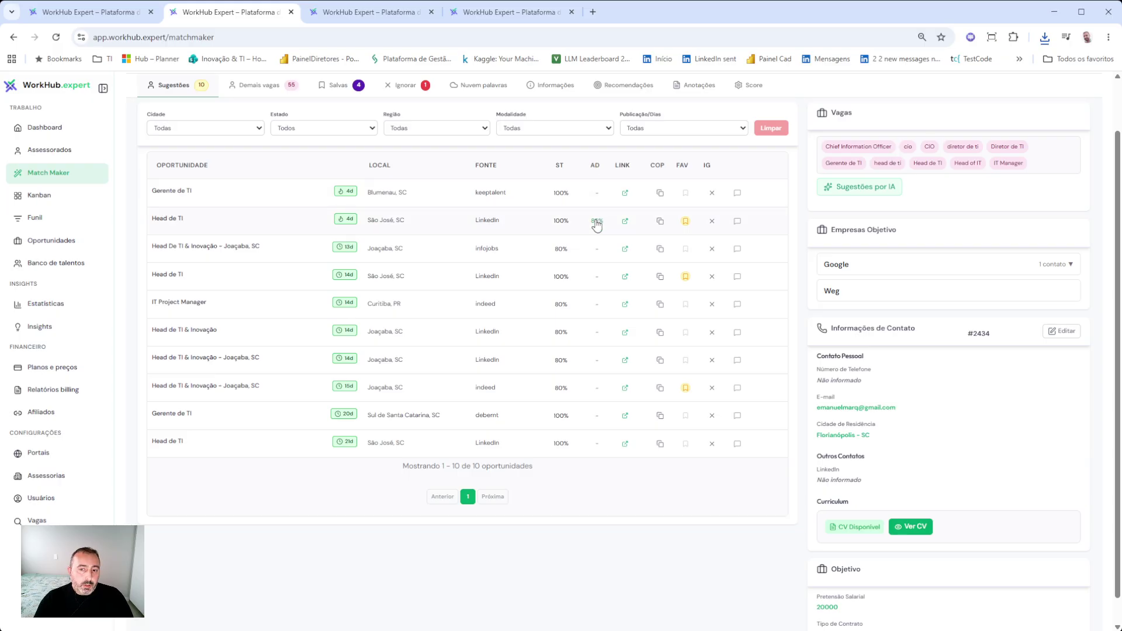
left_click(595, 278)
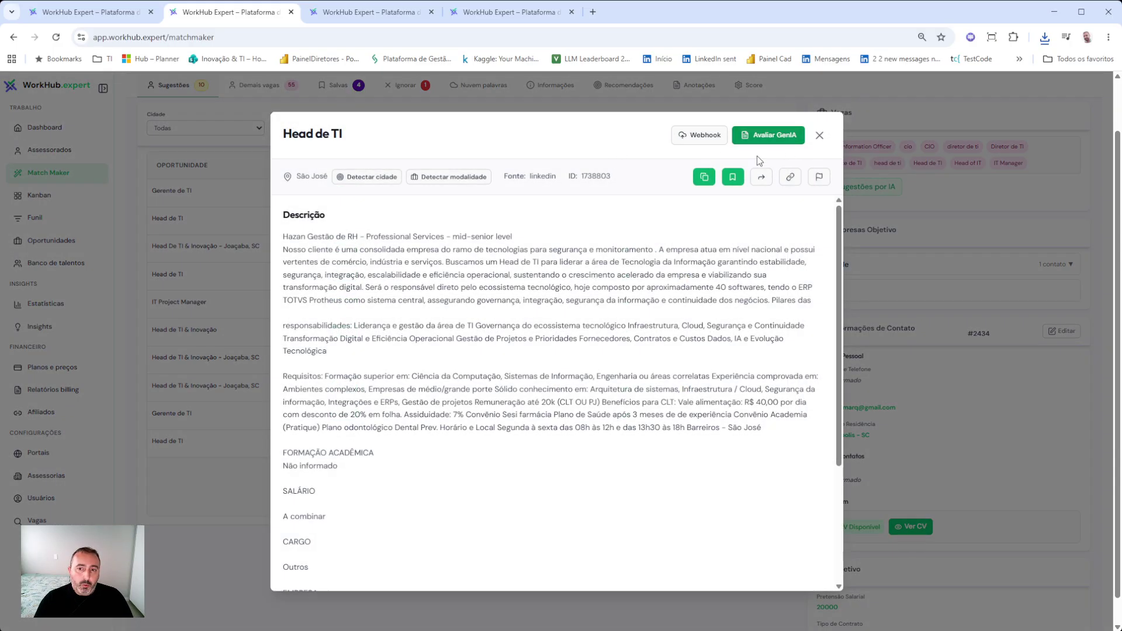
left_click(760, 135)
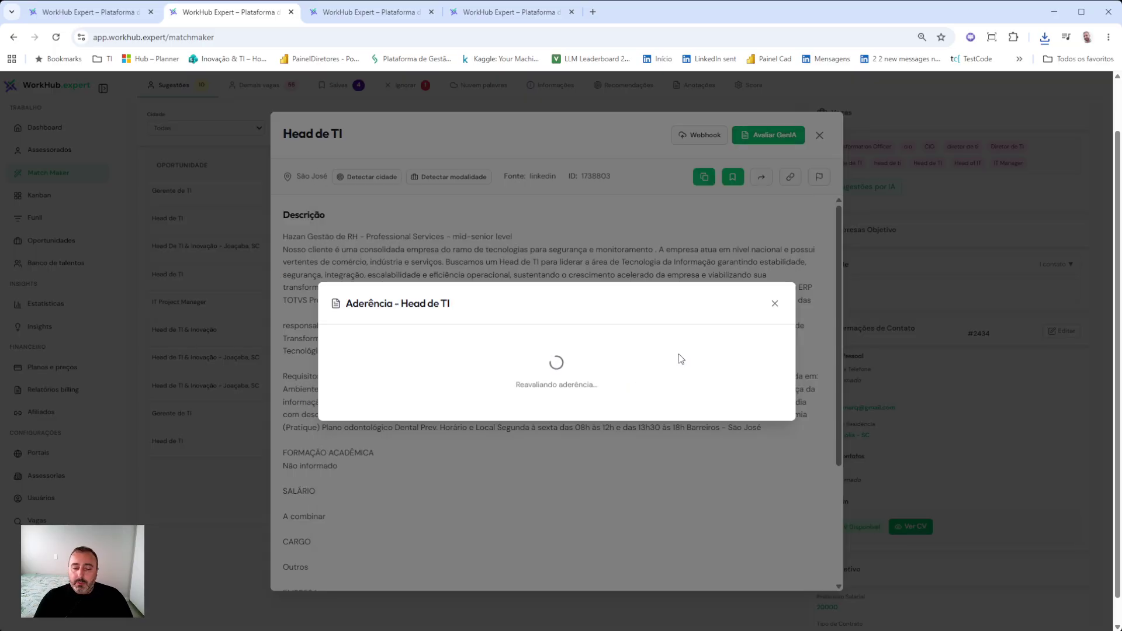
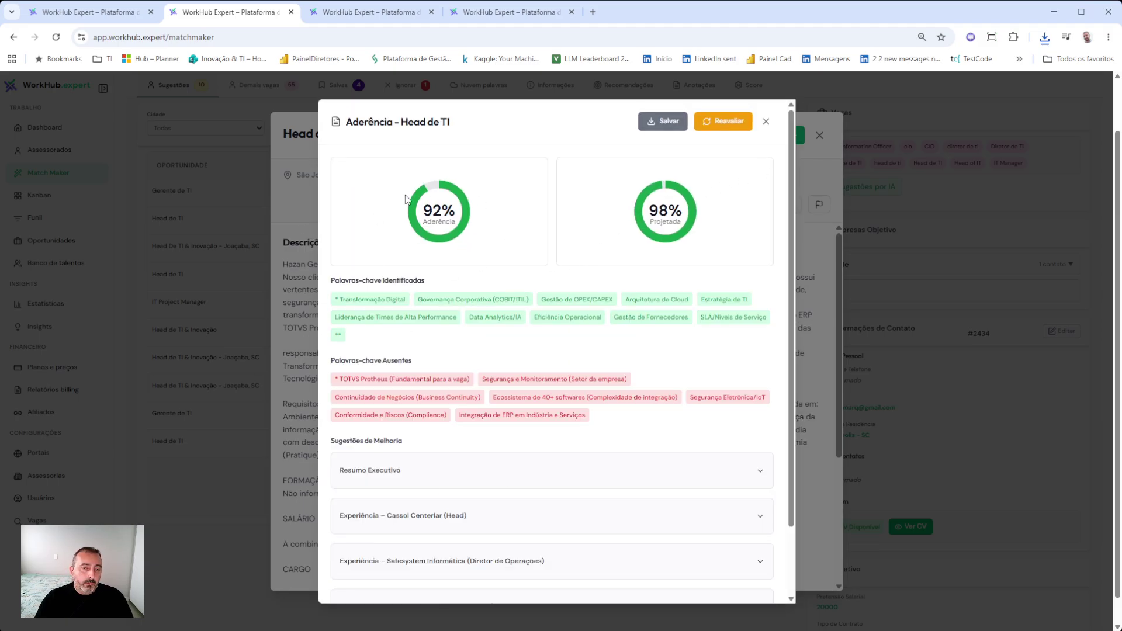
- Close the 92% Head de TI report and open the 85% job's adherence report
left_click(766, 121)
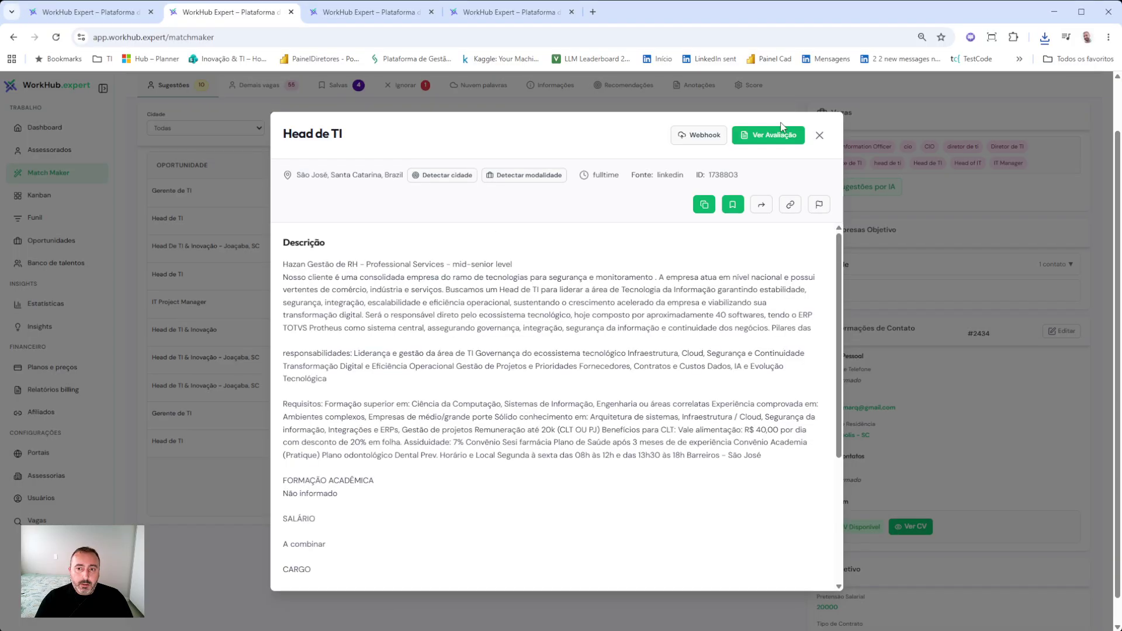
left_click(819, 135)
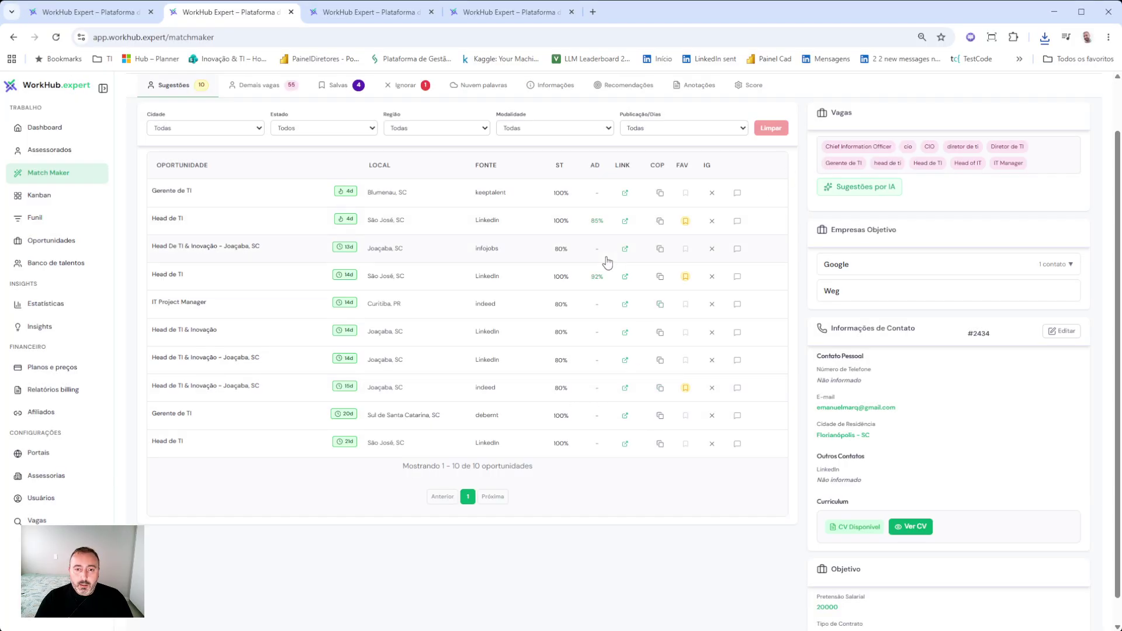
left_click(598, 221)
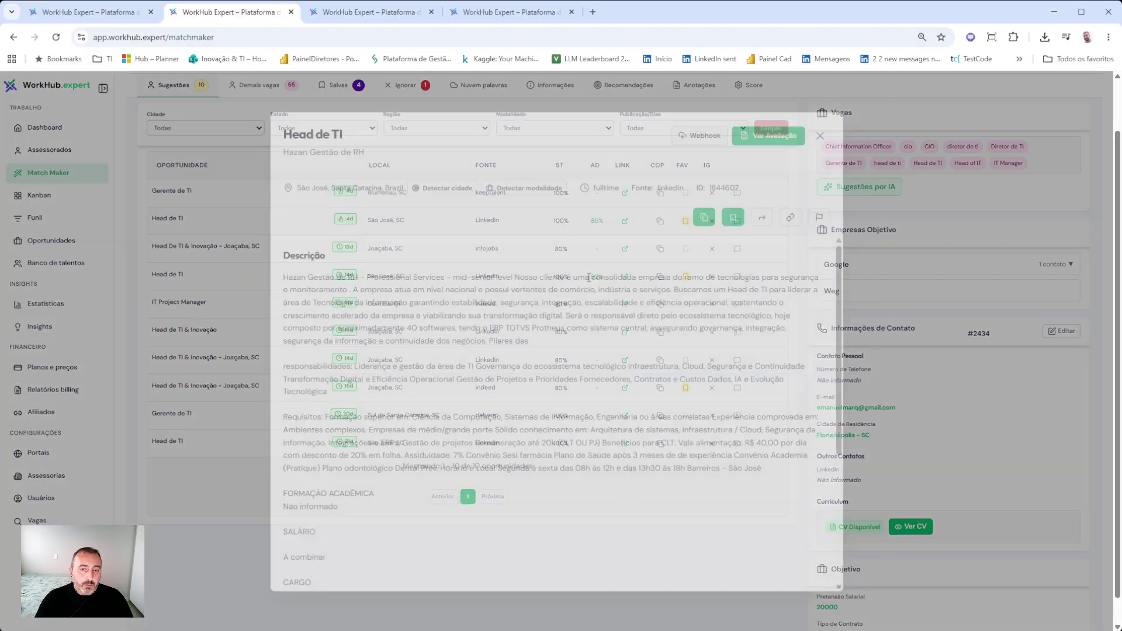
left_click(765, 135)
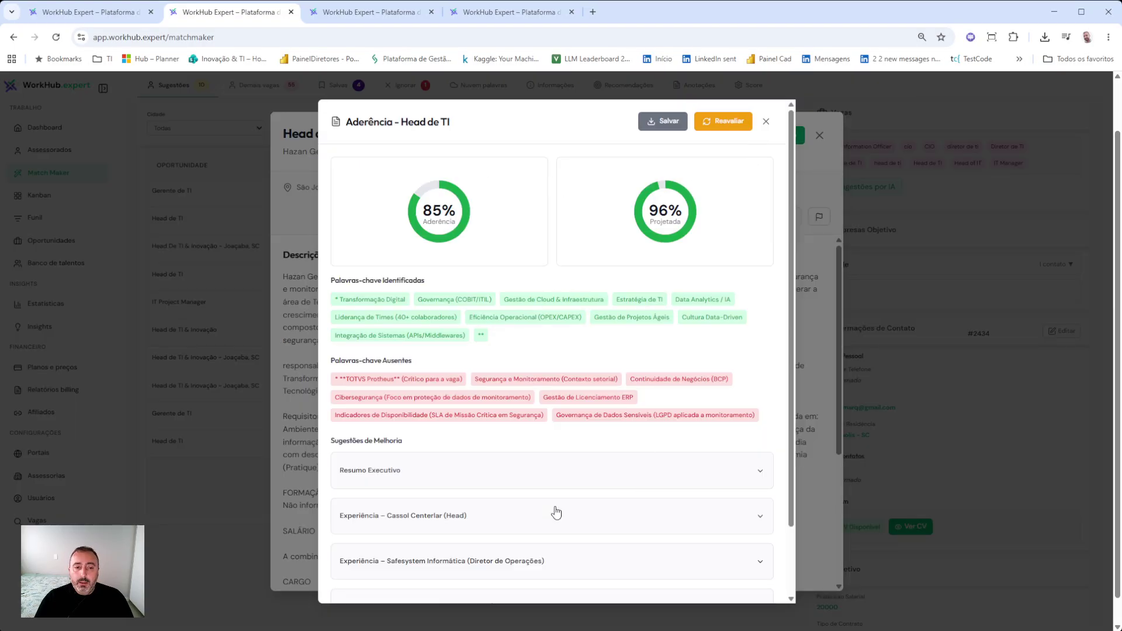
- Close the 85% report and favourite the last Head de TI job, making 5 saved
left_click(767, 123)
left_click(819, 135)
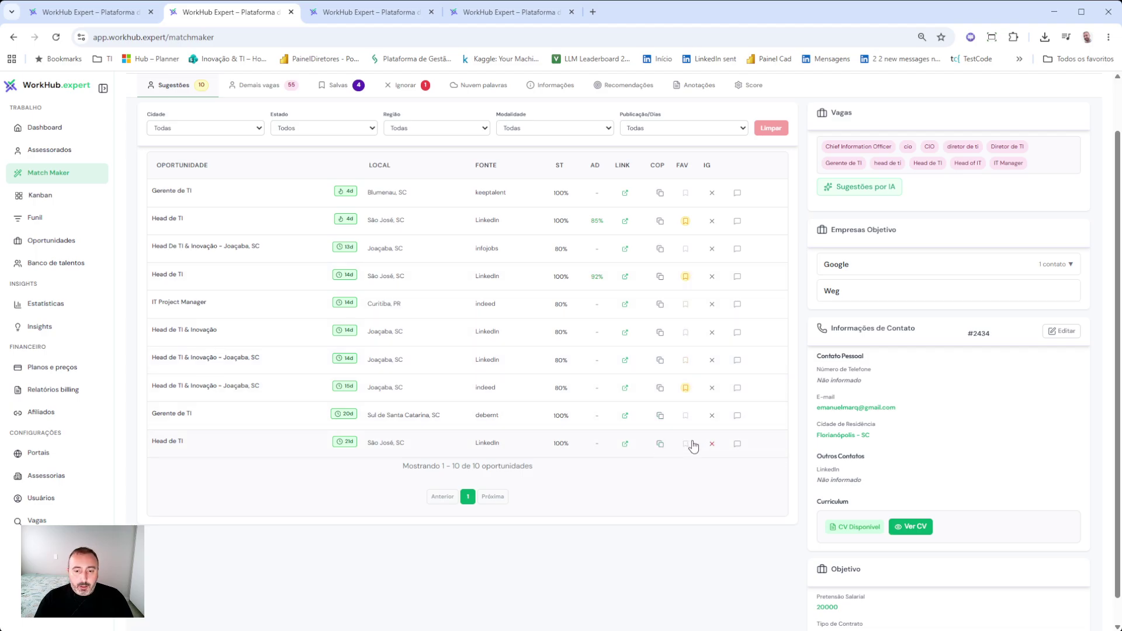
left_click(687, 446)
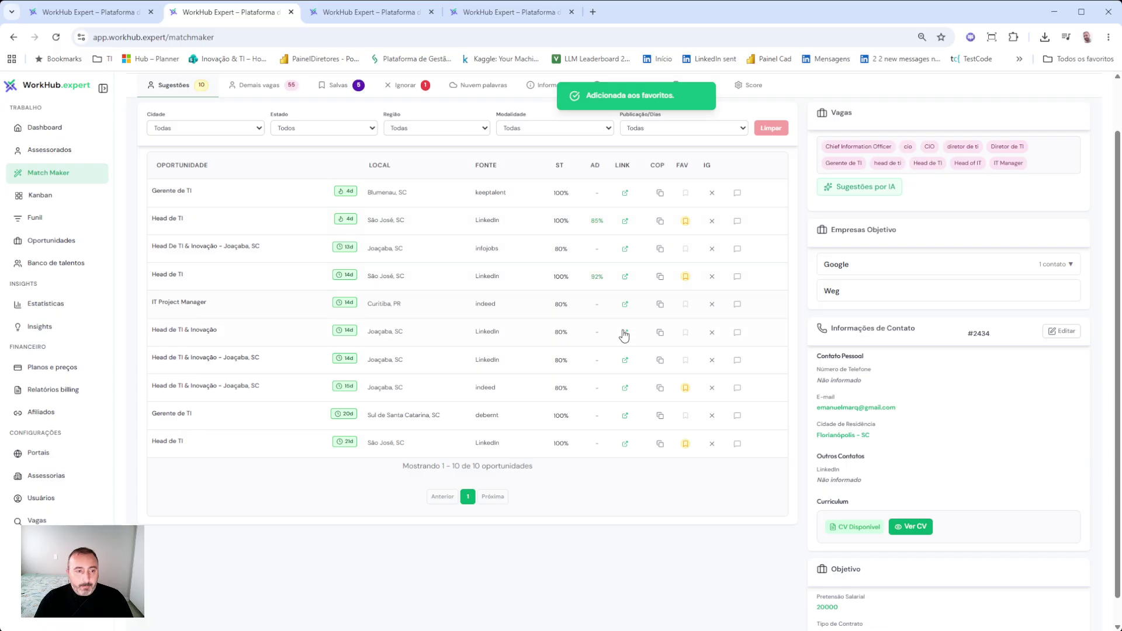
scroll(596, 319, "up", 1)
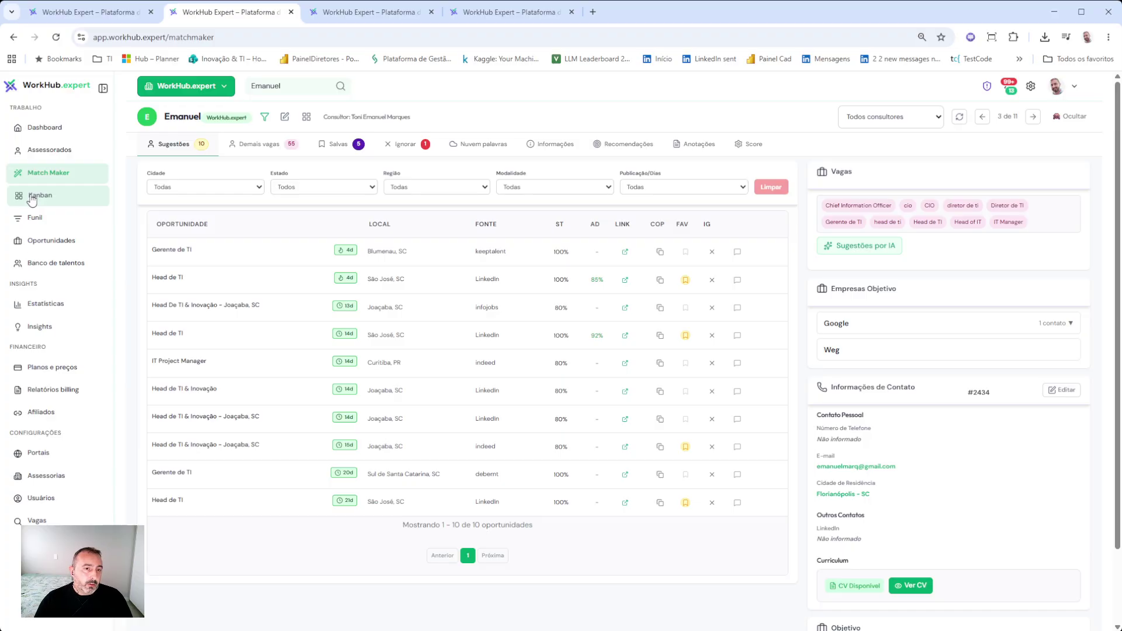
- On Kanban, move Head de TI 92%, Data Center Technology Manager and Joaçaba to Aplicadas; Head de TI 85% to Entrevistas
left_click(307, 119)
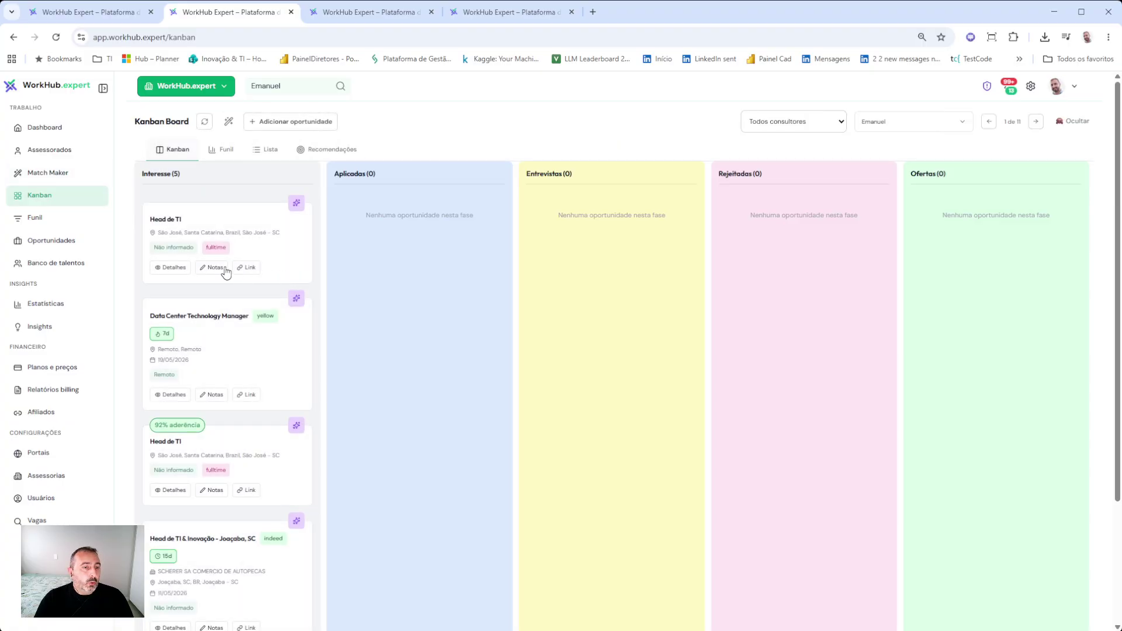
double_click(152, 174)
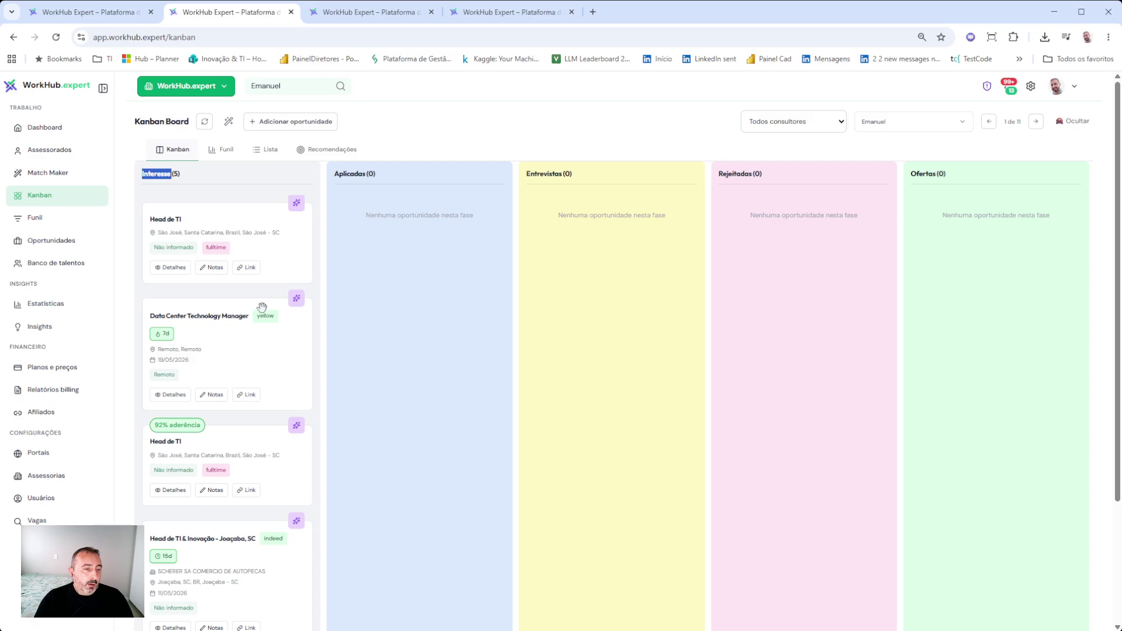
scroll(261, 307, "down", 1)
scroll(257, 334, "down", 2)
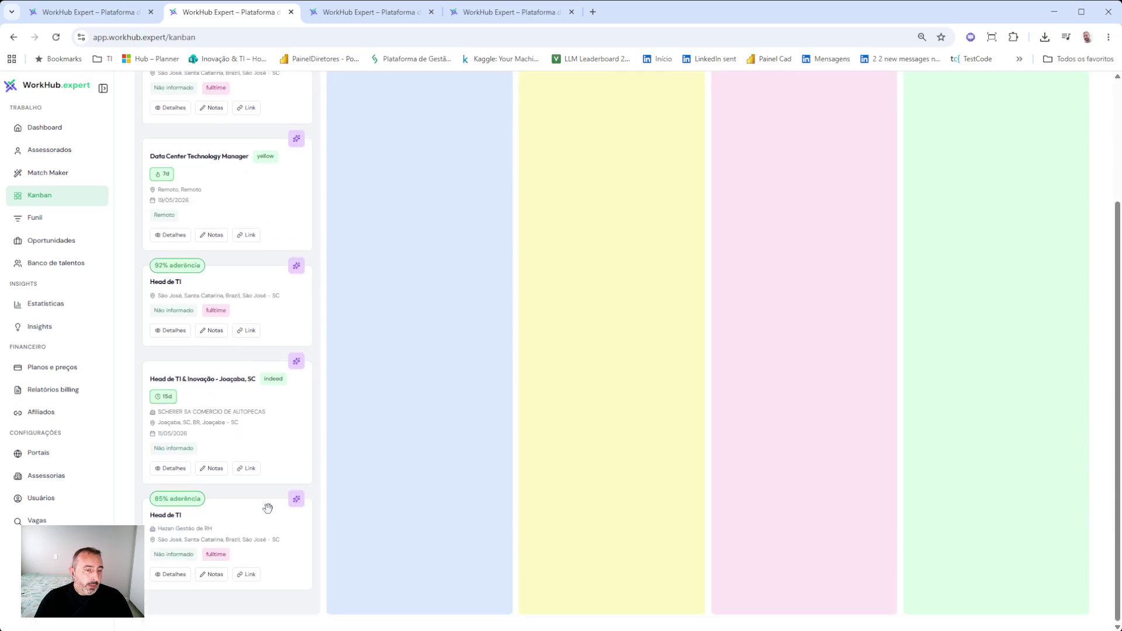
scroll(257, 456, "up", 3)
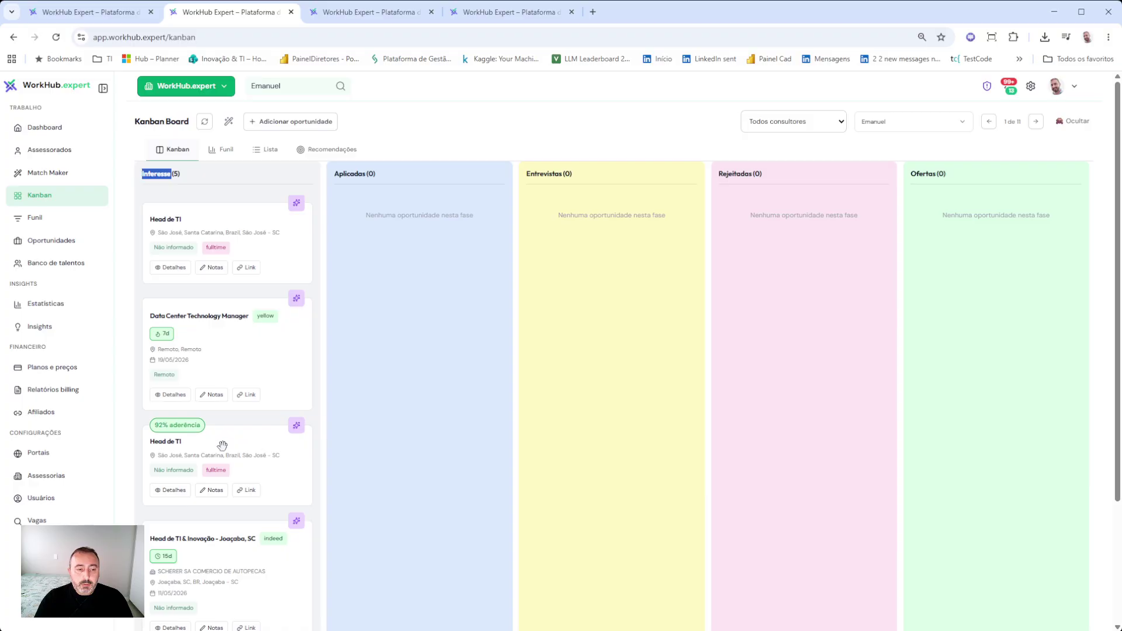
left_click_drag(219, 453, 409, 269)
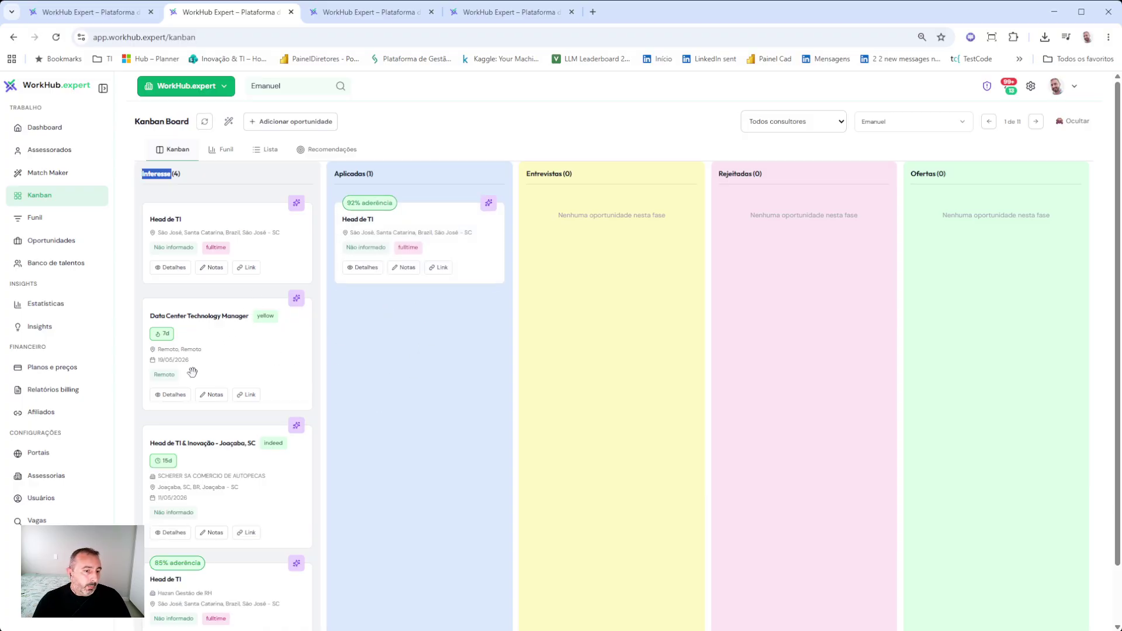
left_click_drag(193, 372, 383, 363)
left_click_drag(237, 375, 355, 489)
left_click_drag(246, 325, 612, 268)
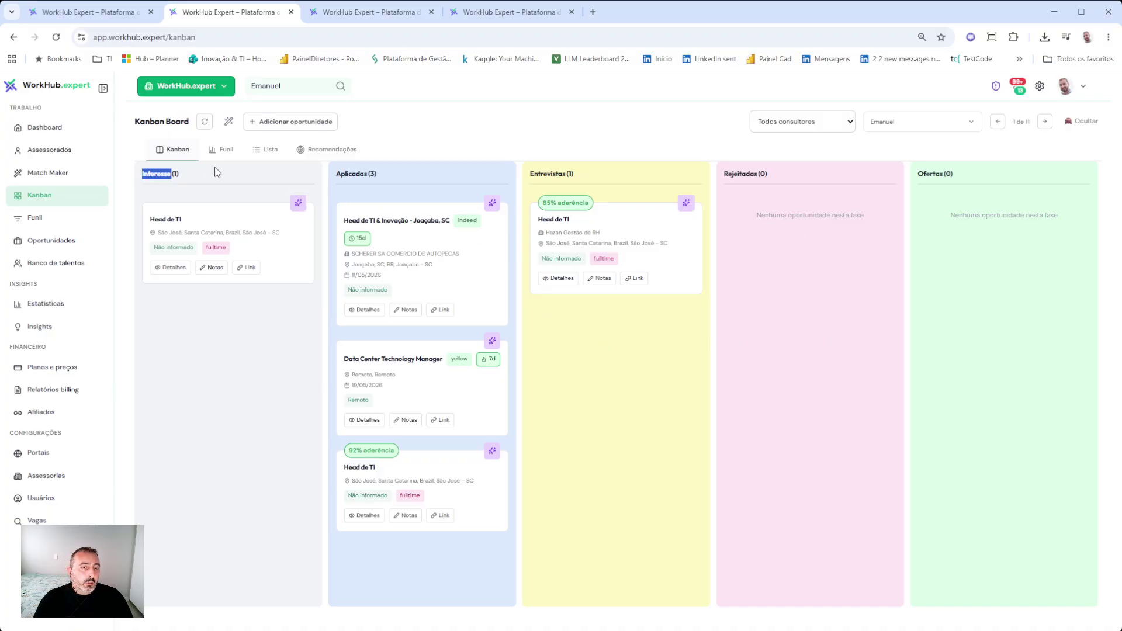
- View the stage funnel chart, then the Lista table of the five opportunities with their phases
left_click(223, 151)
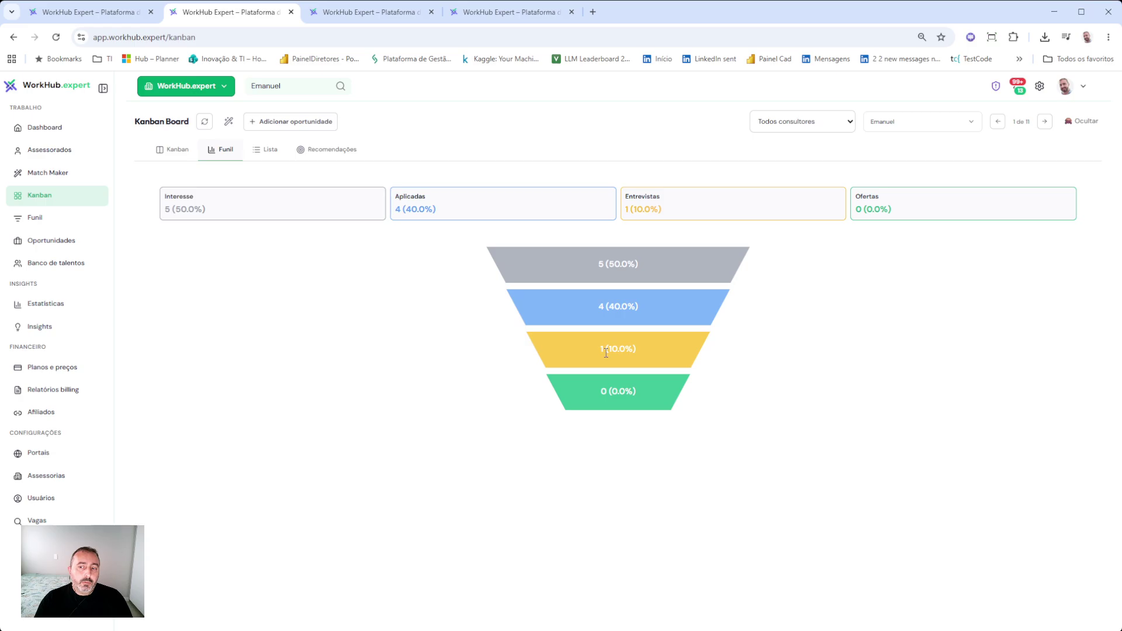
left_click(263, 151)
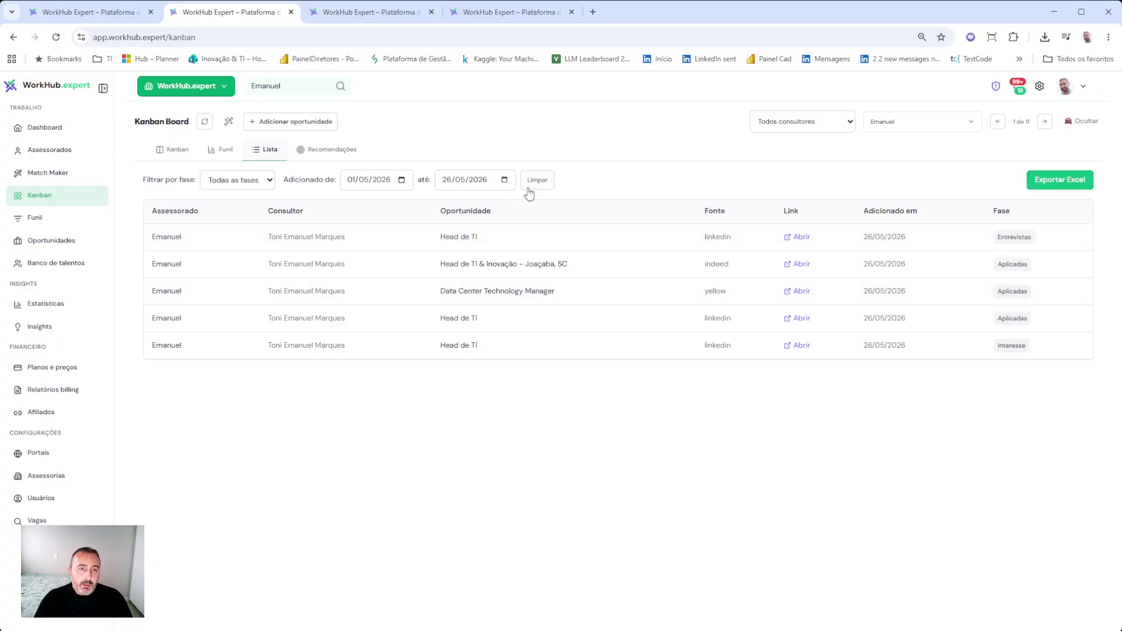
- Check the Google and Weg target-company recommendations, then go back to the Kanban board
left_click(349, 155)
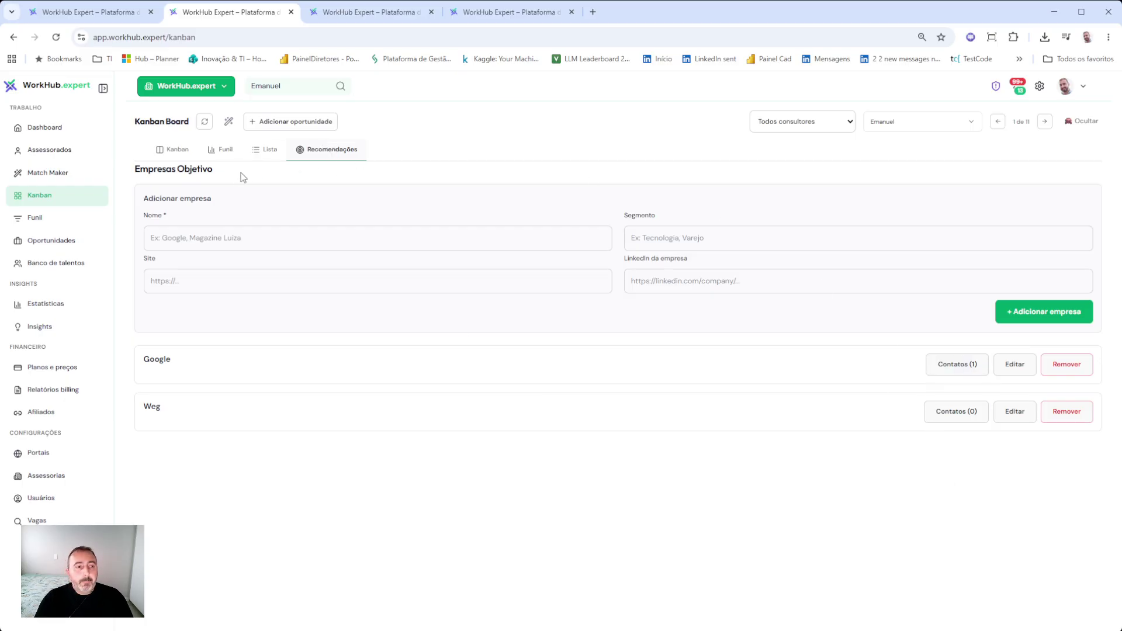
left_click(177, 150)
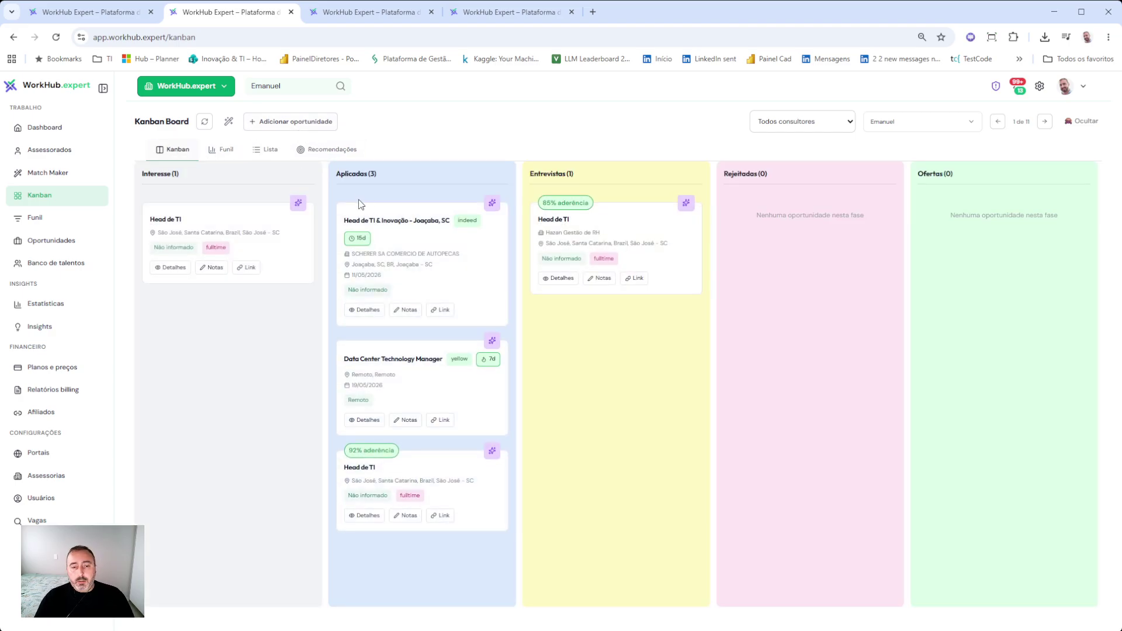
- Add a manual Gerente de TI opportunity sourced from Instagram with a description, and move it to Entrevistas
left_click(318, 125)
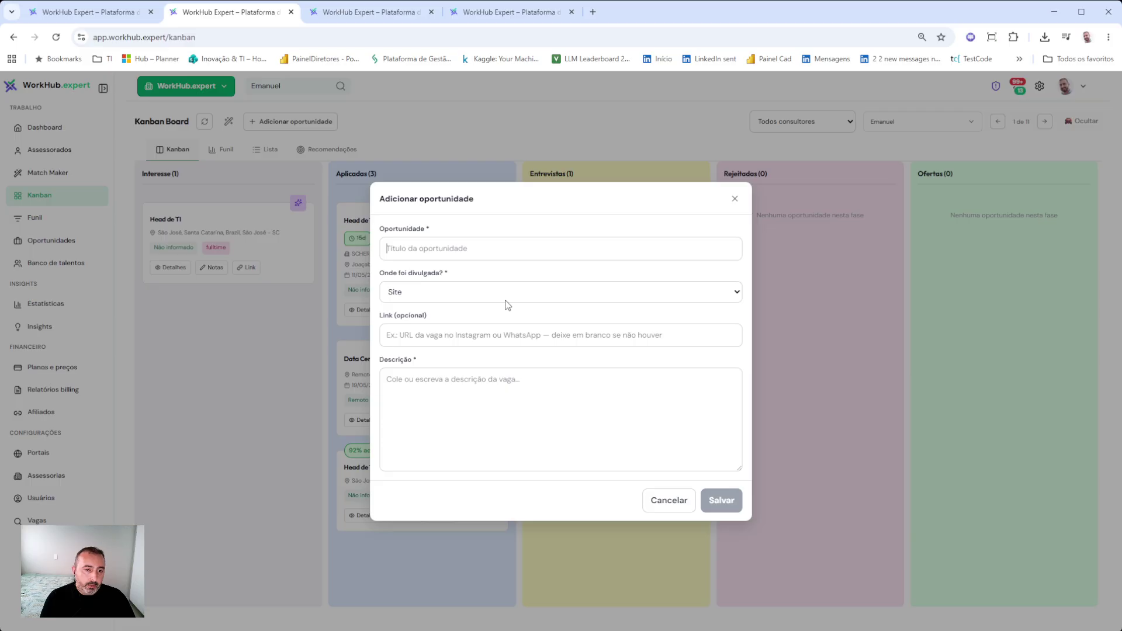
type("eren")
key("BackSpace")
key("BackSpace")
type("Ger")
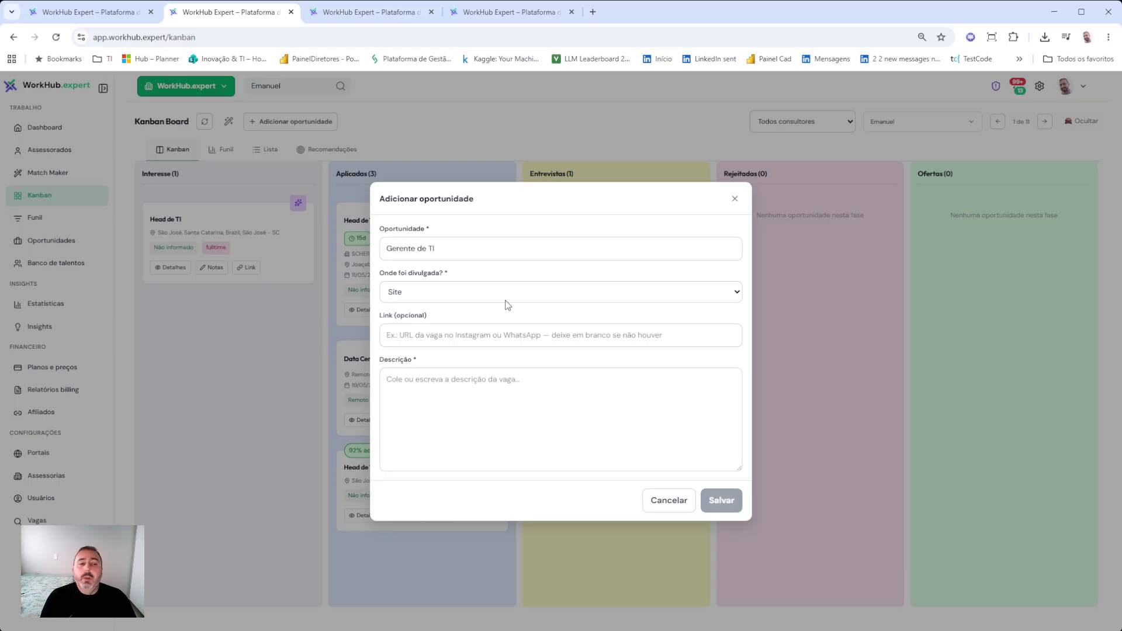
left_click(514, 290)
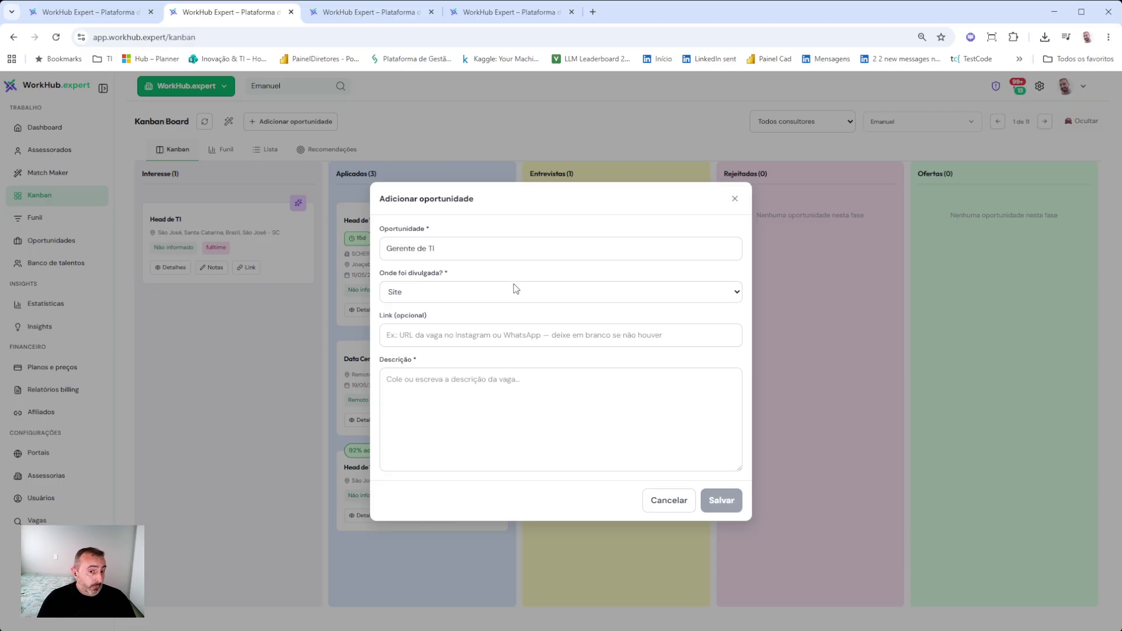
left_click(455, 355)
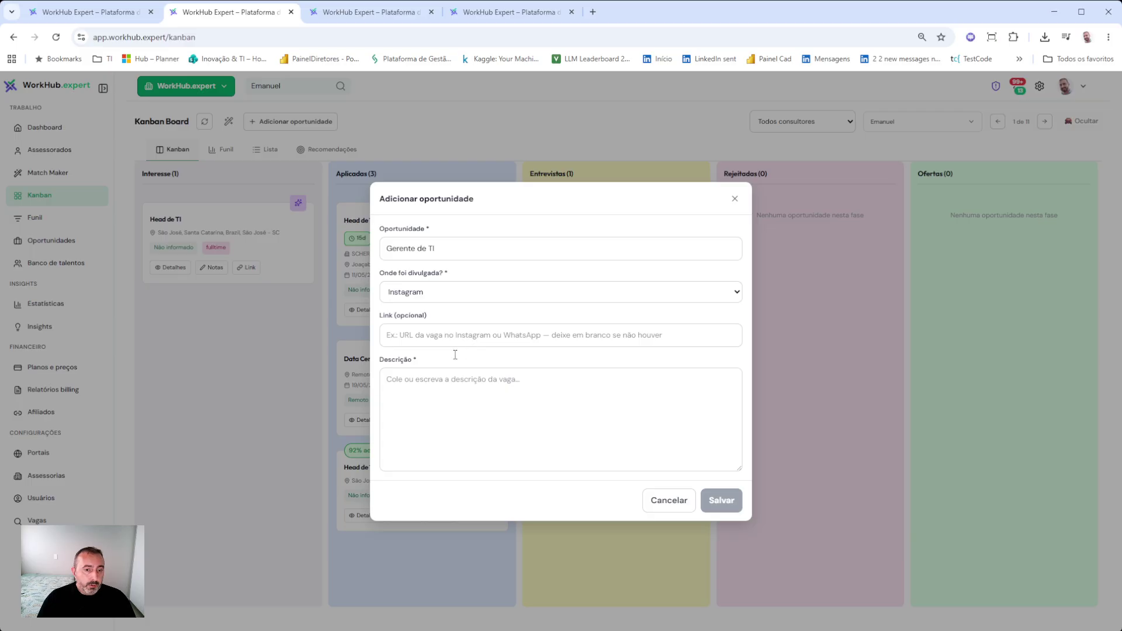
left_click(629, 434)
type("Gerente de TI")
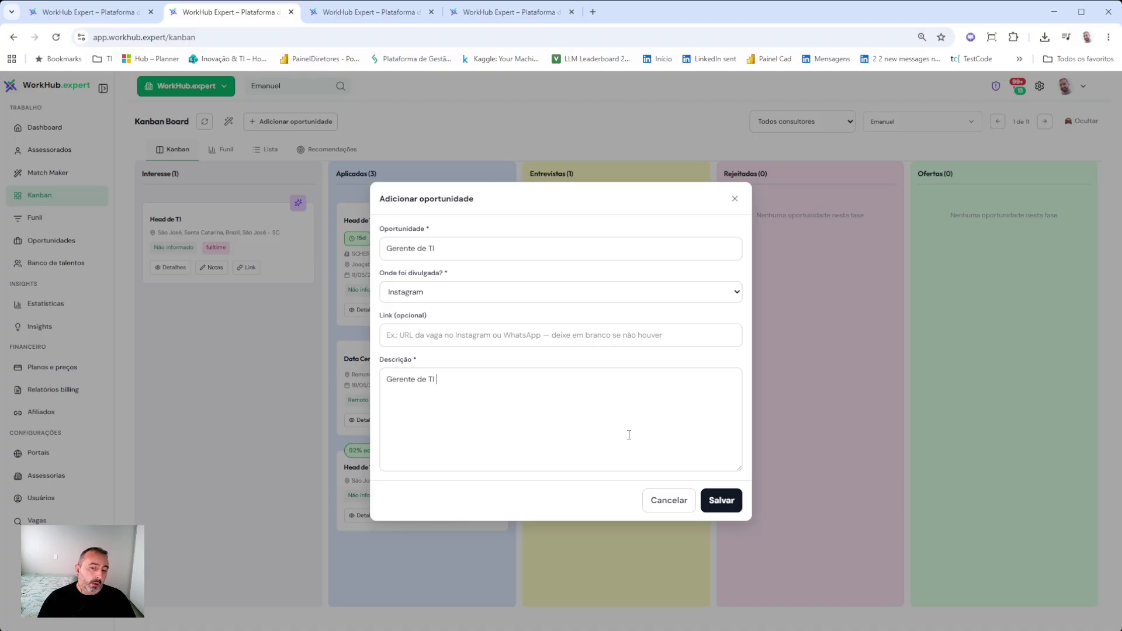
left_click(735, 502)
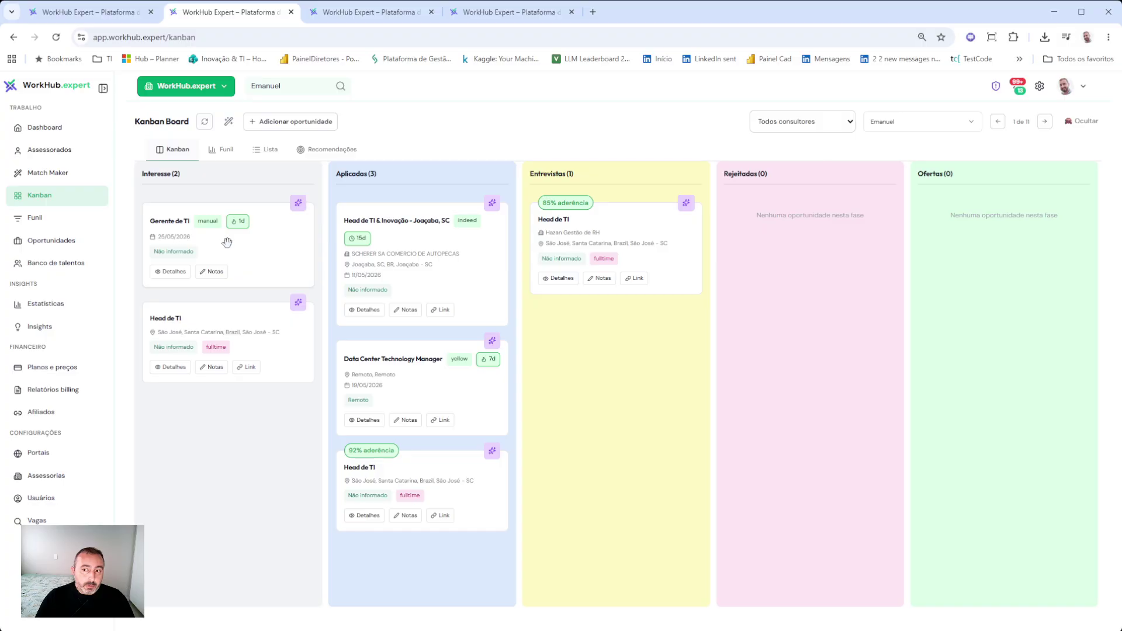
left_click_drag(227, 242, 596, 351)
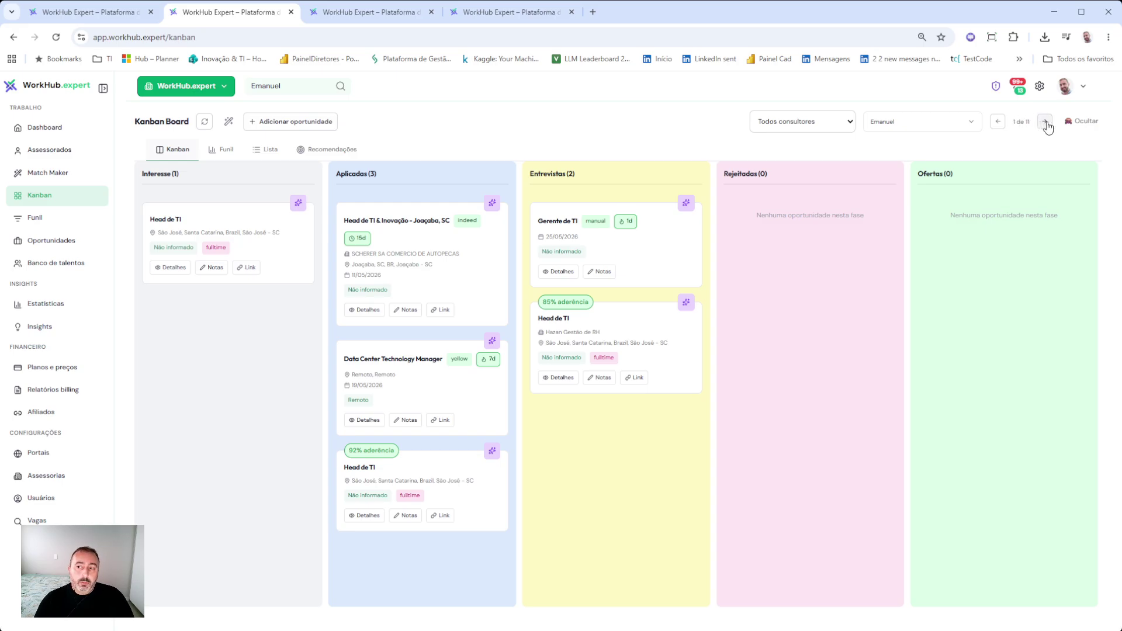
- Page through the next three candidates' boards
left_click(1045, 122)
left_click(1046, 123)
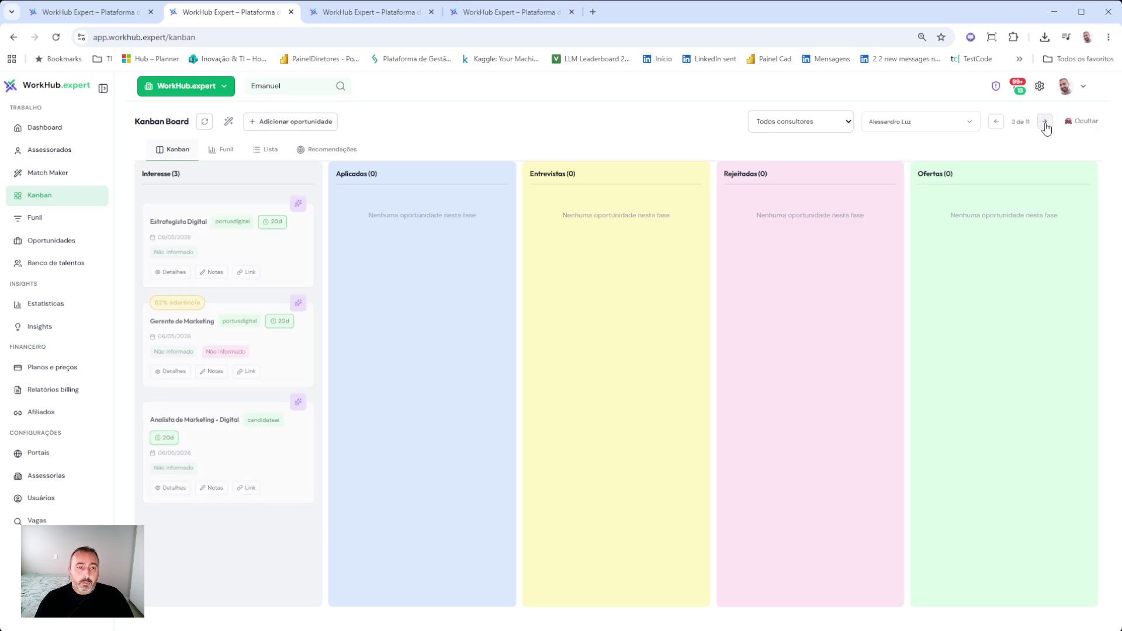
left_click(1046, 123)
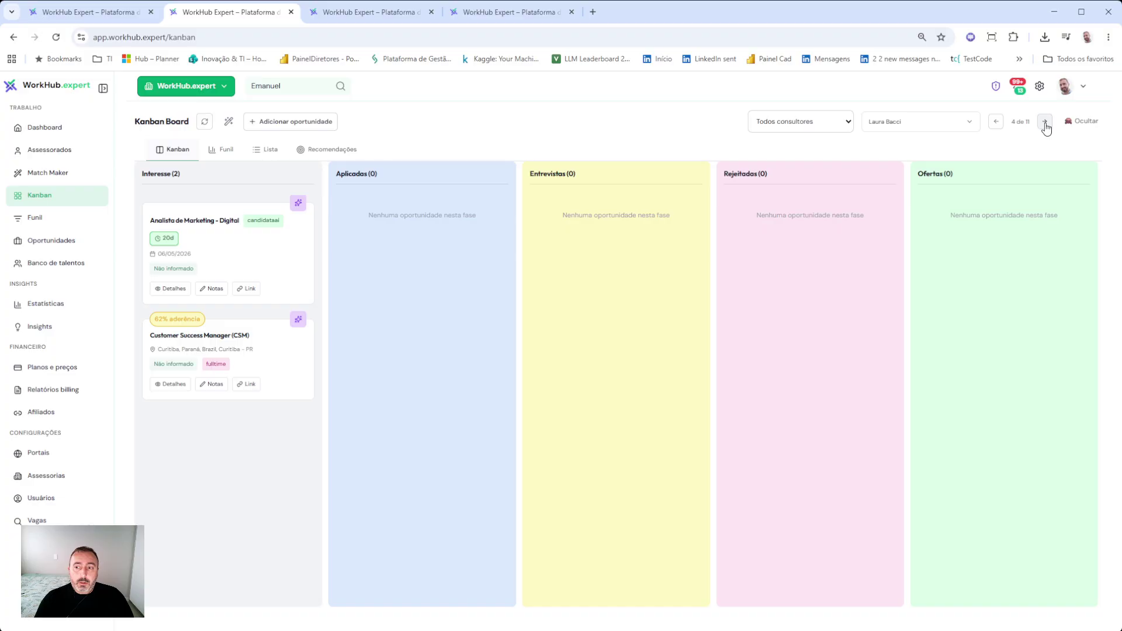
- Select the advisee, glance at their Kanban board, and return to their 28-job Match Maker page
left_click(294, 89)
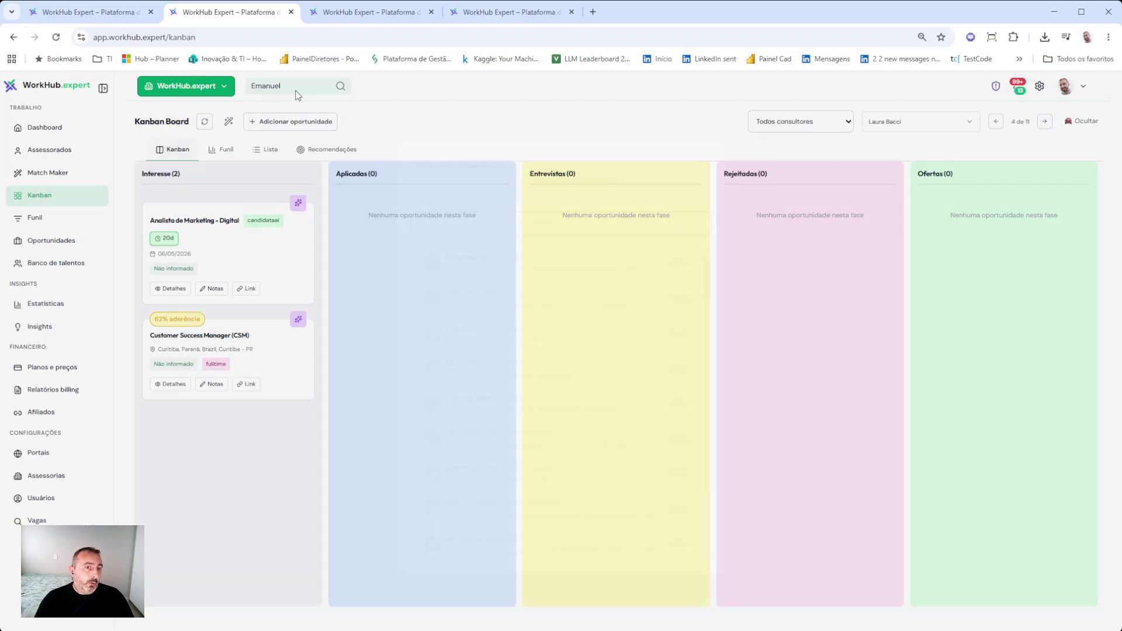
left_click(472, 358)
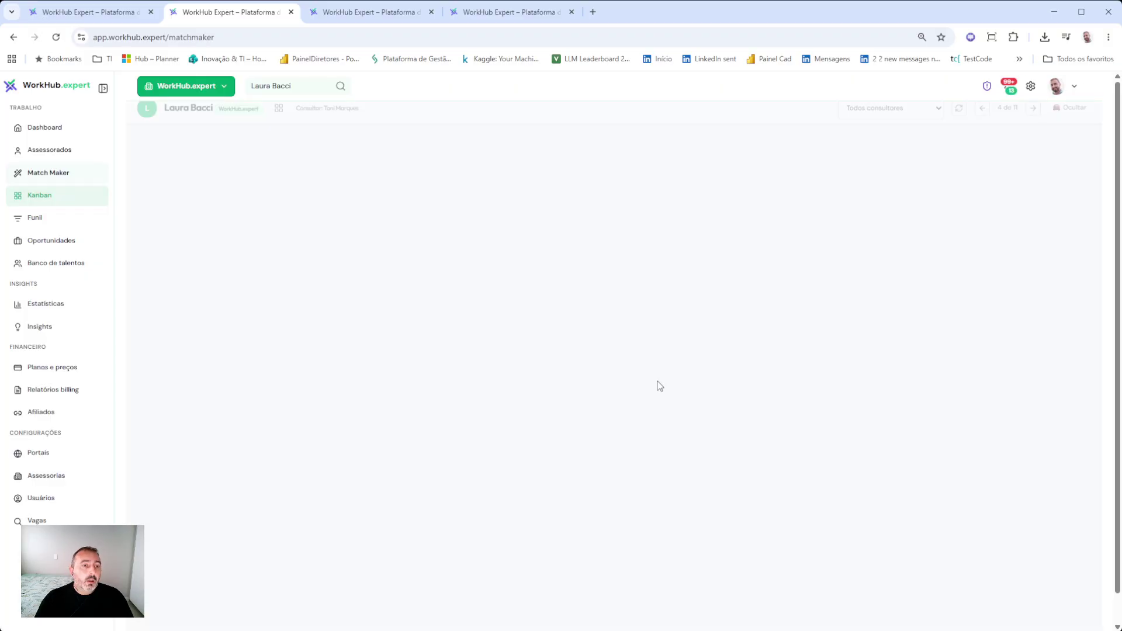
left_click(374, 117)
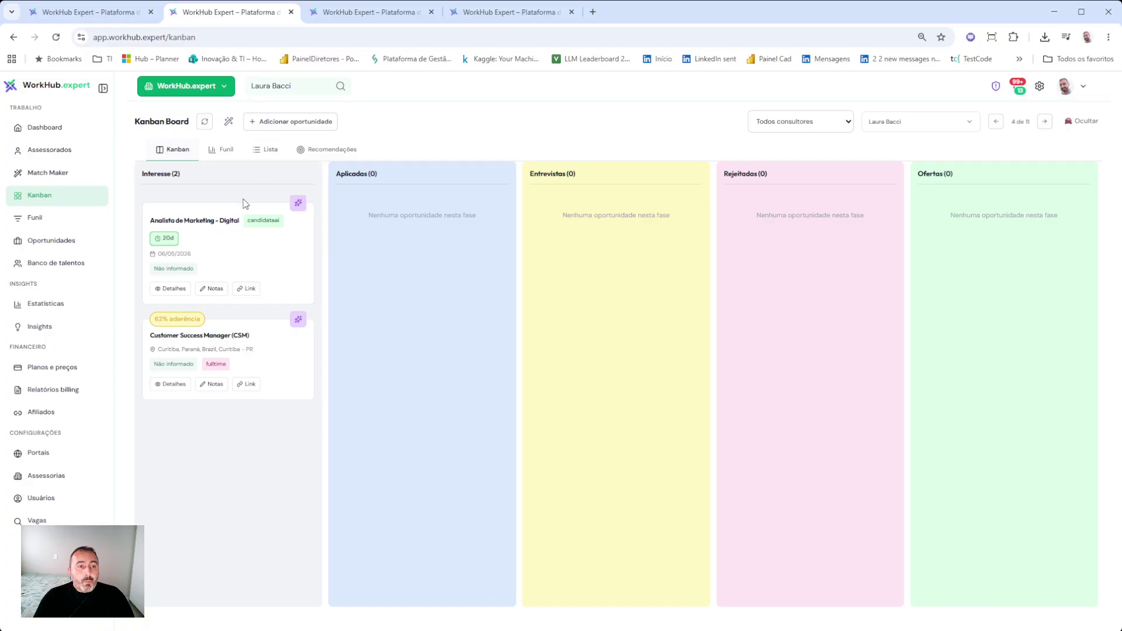
left_click(42, 172)
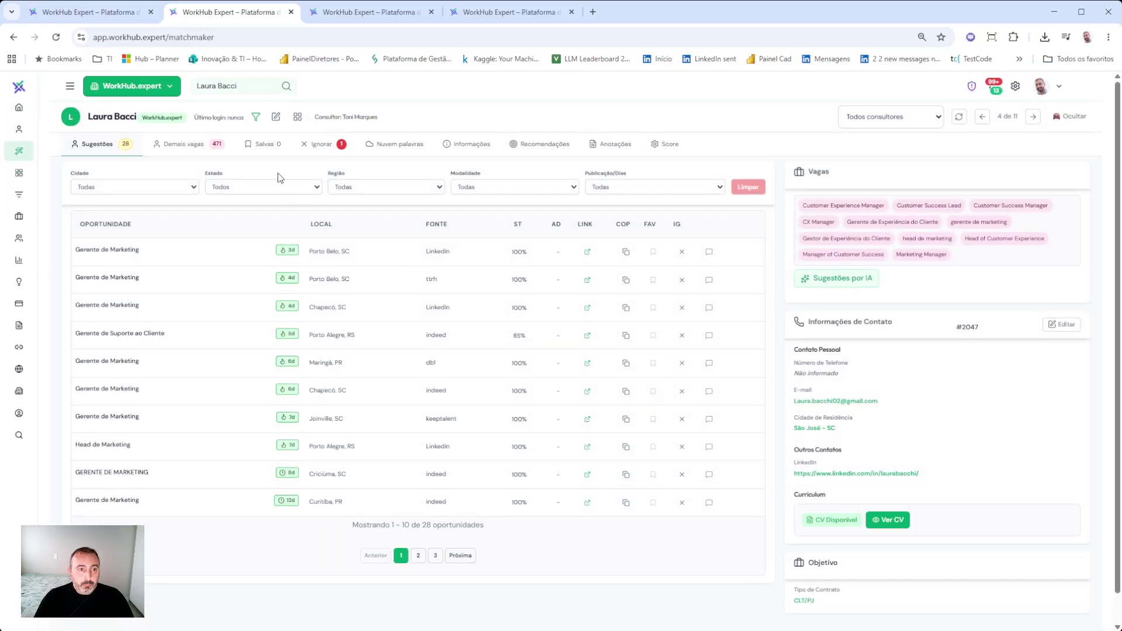
- Switch to another advisee's Match Maker page from the Selecionar Assessorado list
left_click(253, 92)
scroll(538, 404, "down", 3)
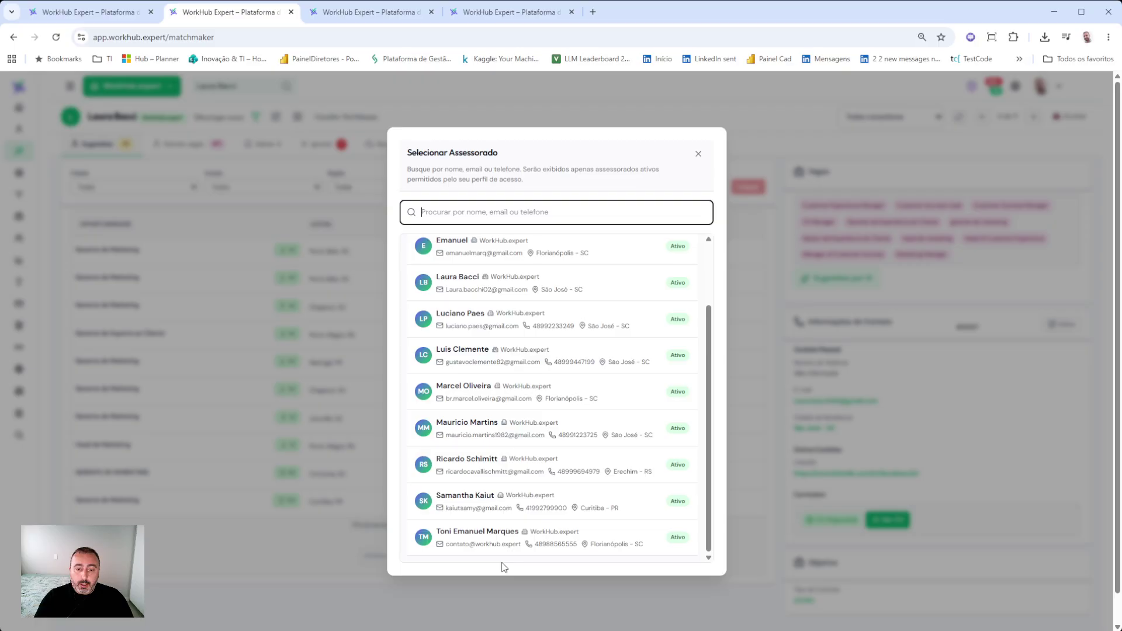
left_click(493, 535)
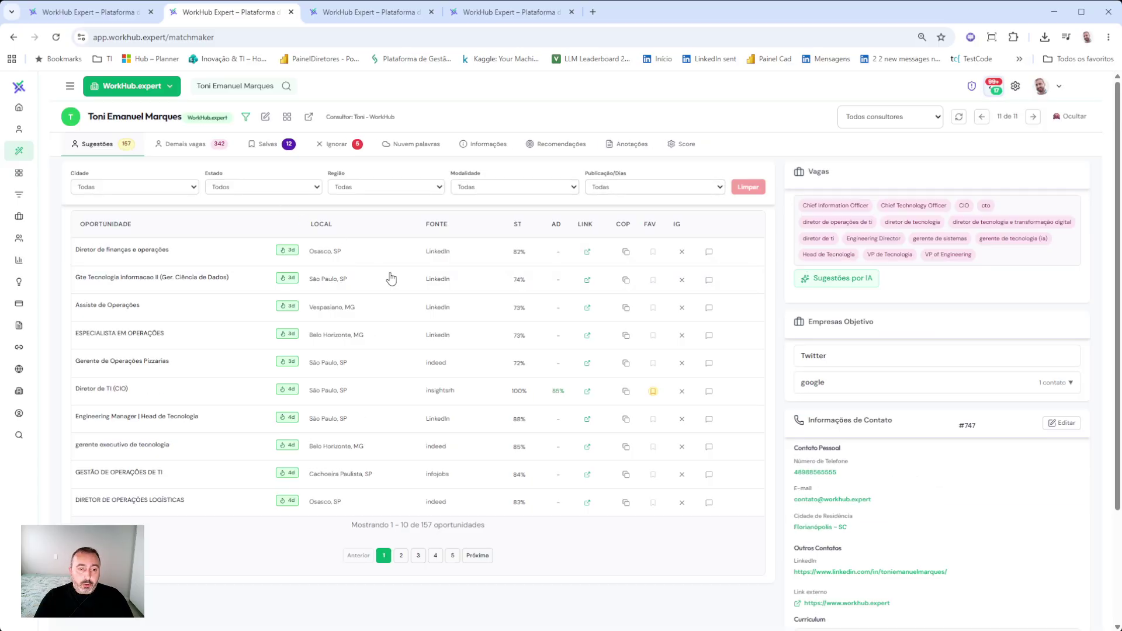
- Favourite the top three suggested jobs, then go to the Vagas Disponíveis listing
left_click(653, 308)
left_click(653, 280)
left_click(653, 252)
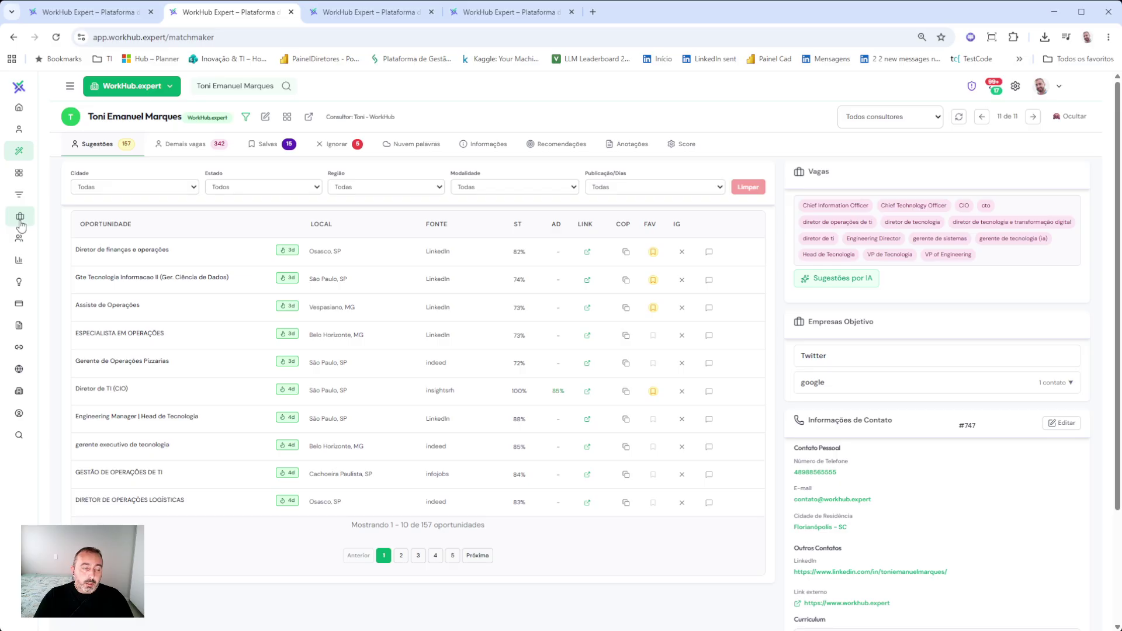
left_click(20, 221)
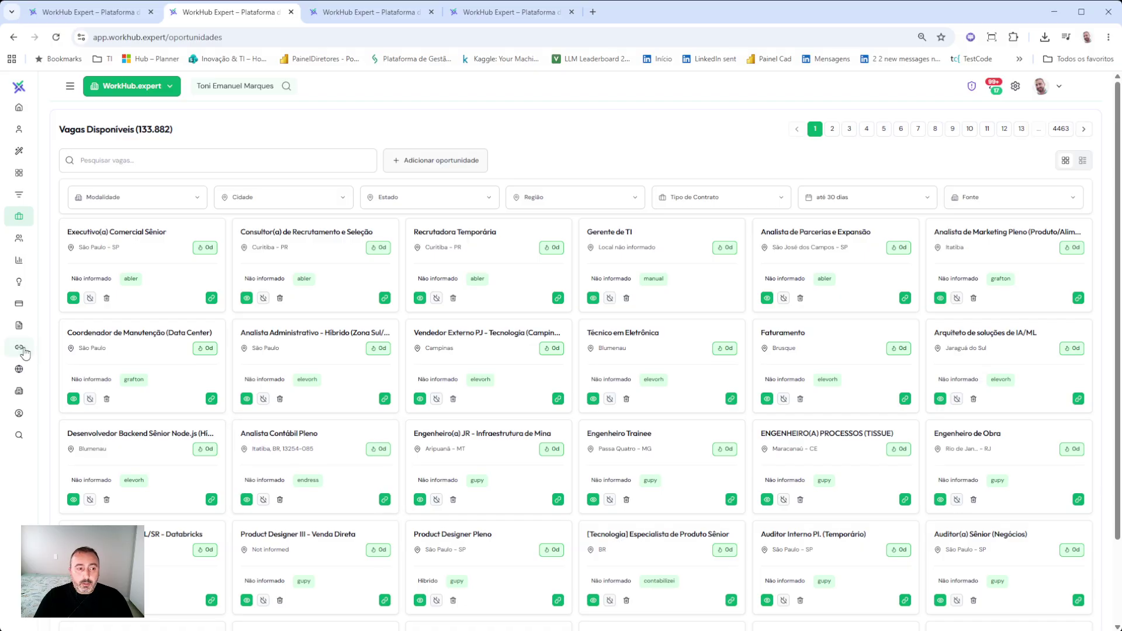
- Bring up the Portais list and highlight its total of 235 registered job portals
left_click(71, 88)
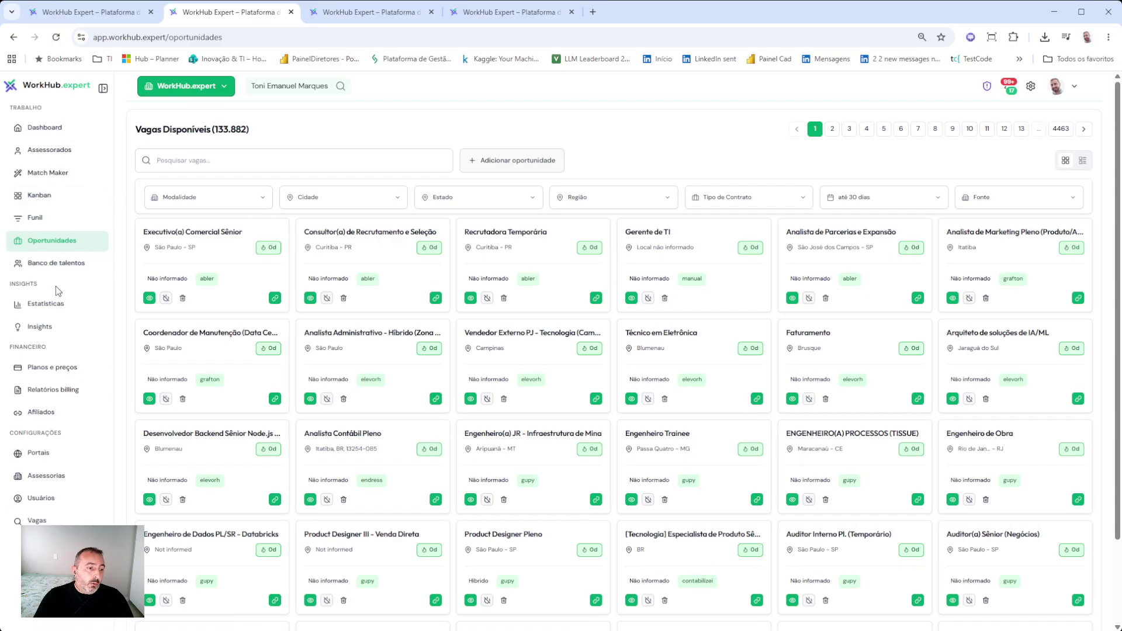
left_click(39, 452)
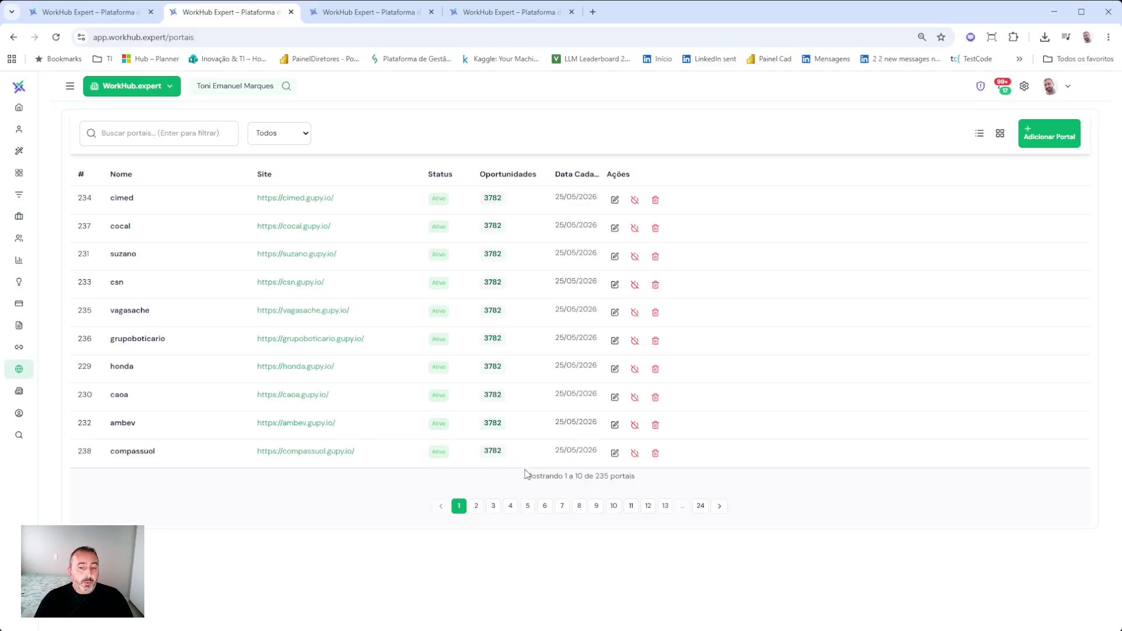
double_click(602, 477)
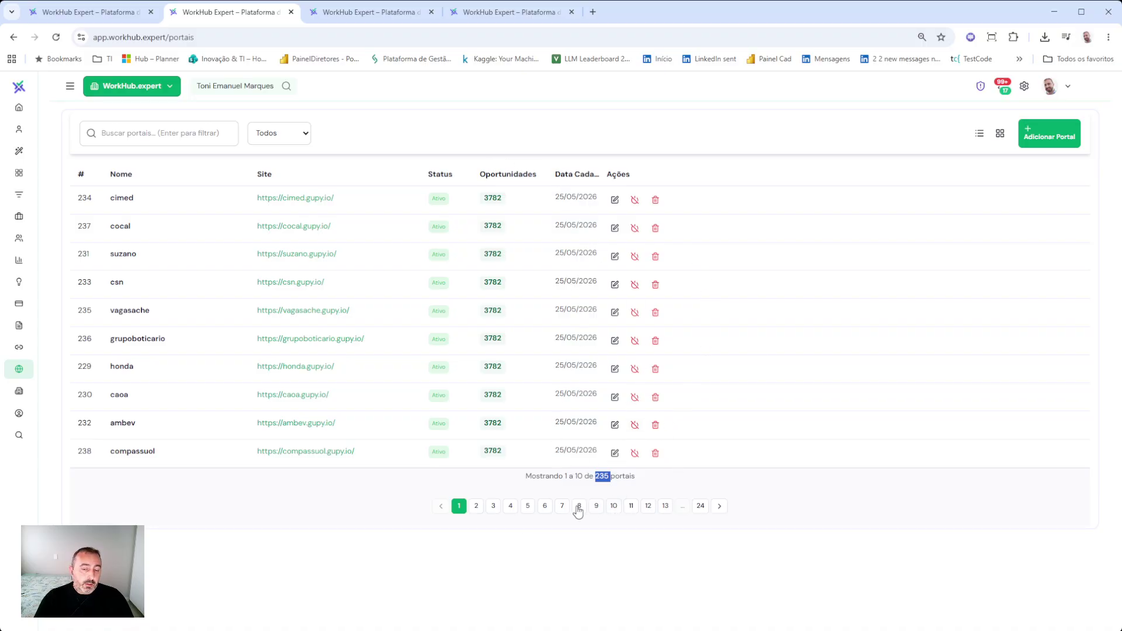
left_click(70, 86)
- Search vacancies for 'gerente de ti' and save the Blumenau Gerente de TI job for an advisee
left_click(51, 242)
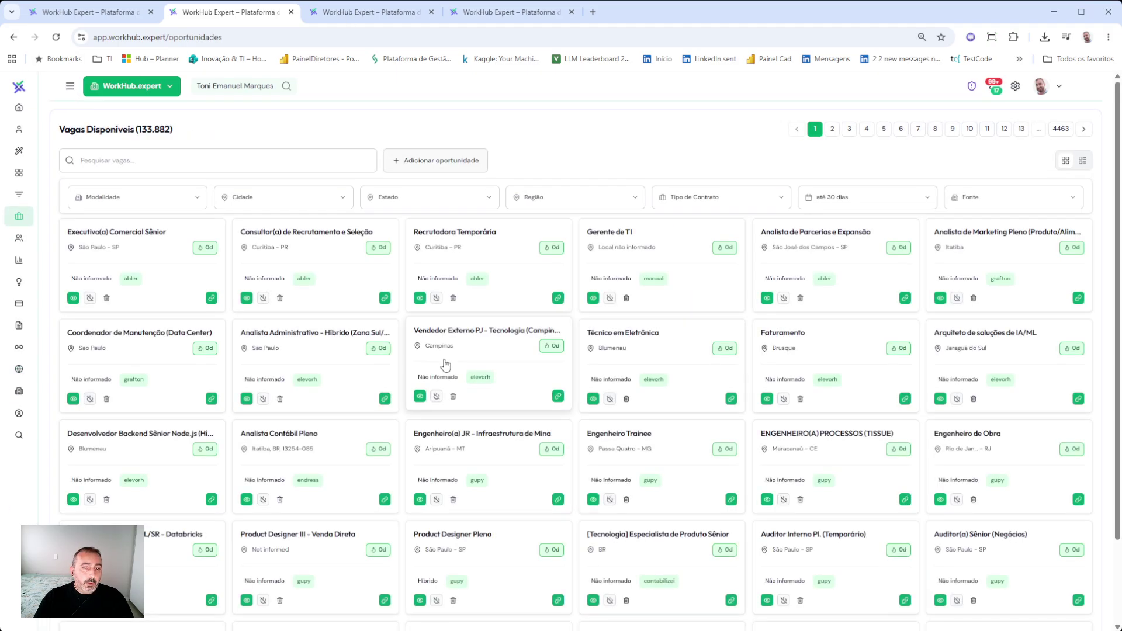
left_click(186, 163)
type("gerente de ti")
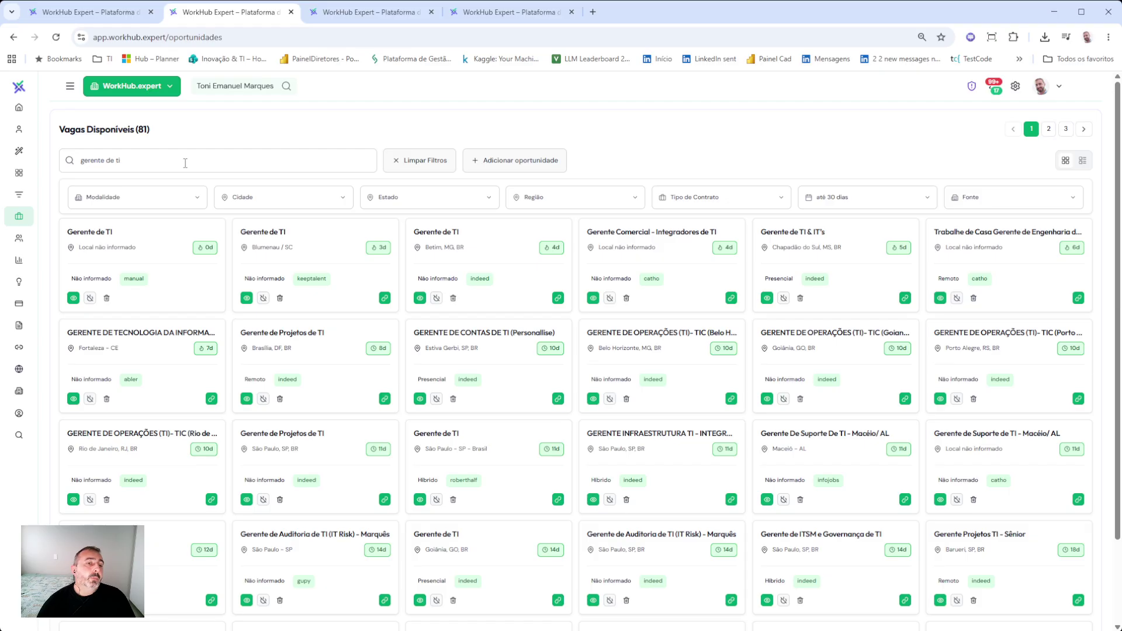
left_click(326, 243)
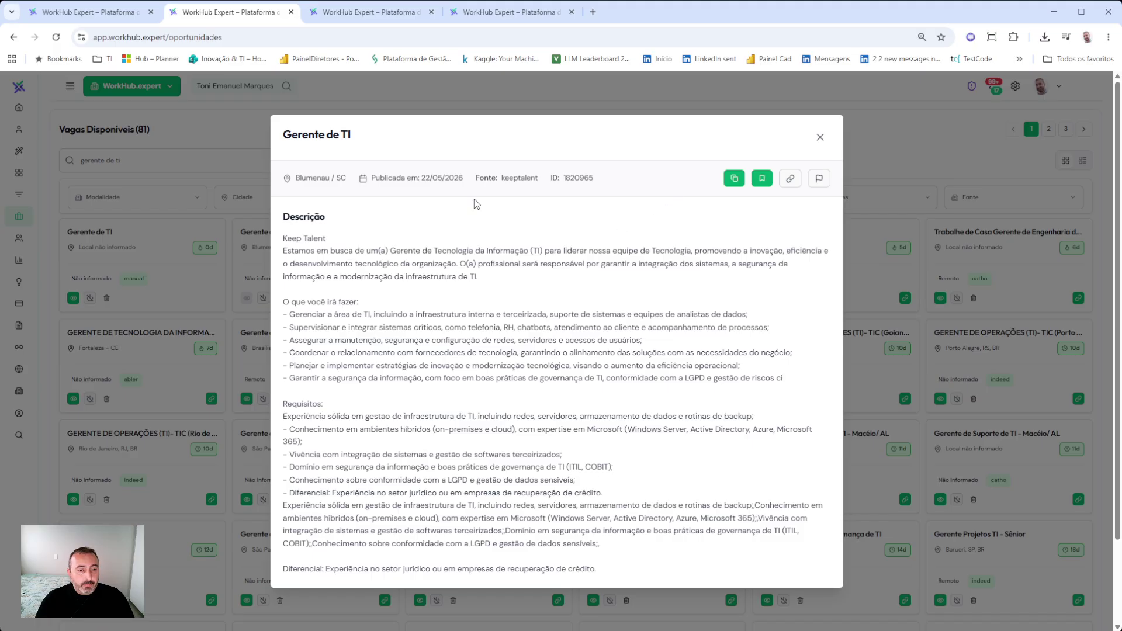
left_click(763, 179)
scroll(599, 389, "down", 2)
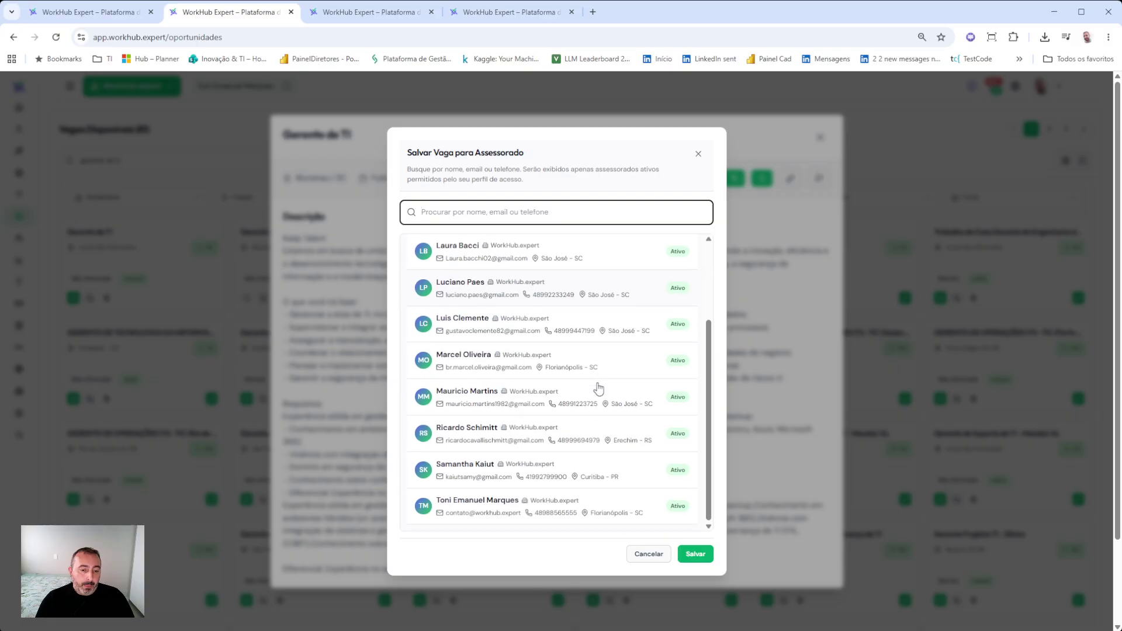
scroll(473, 507, "up", 3)
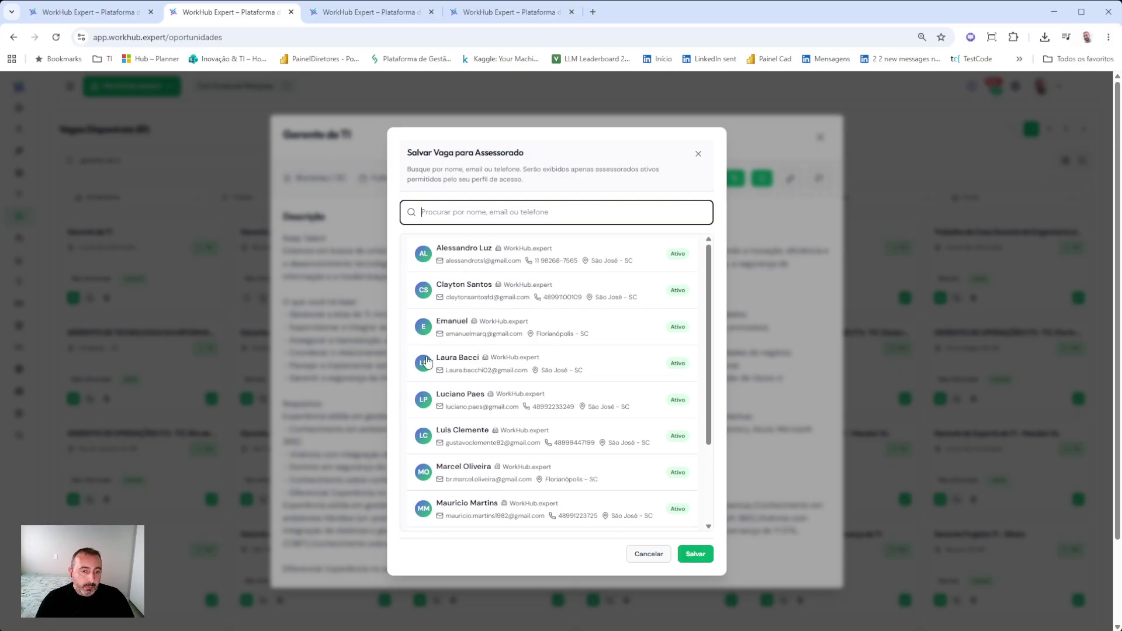
left_click(465, 331)
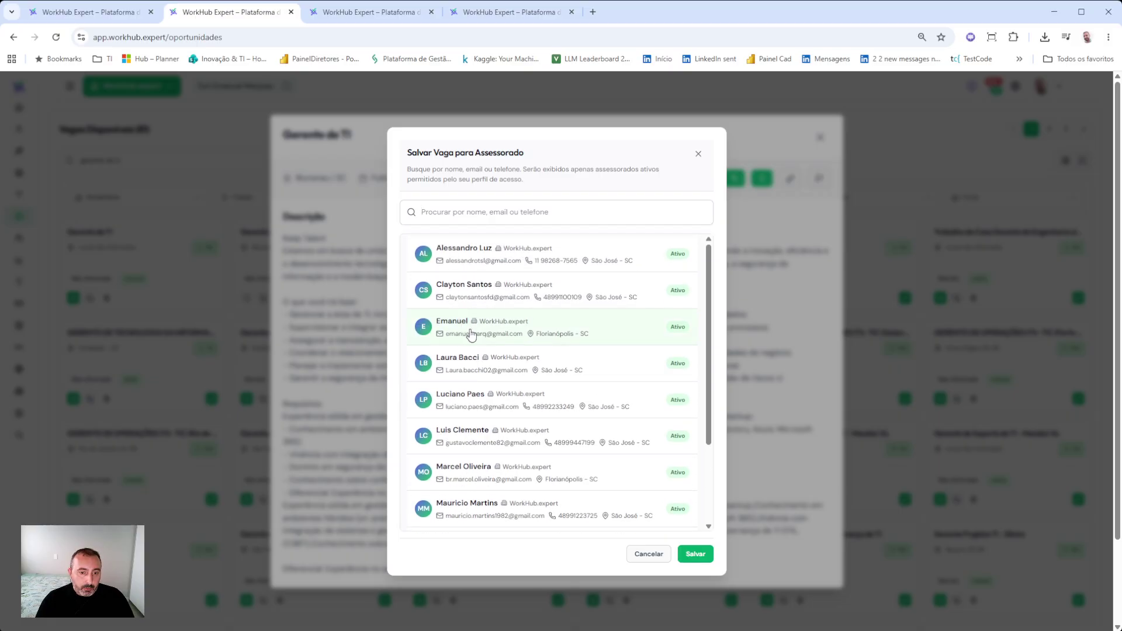
left_click(691, 556)
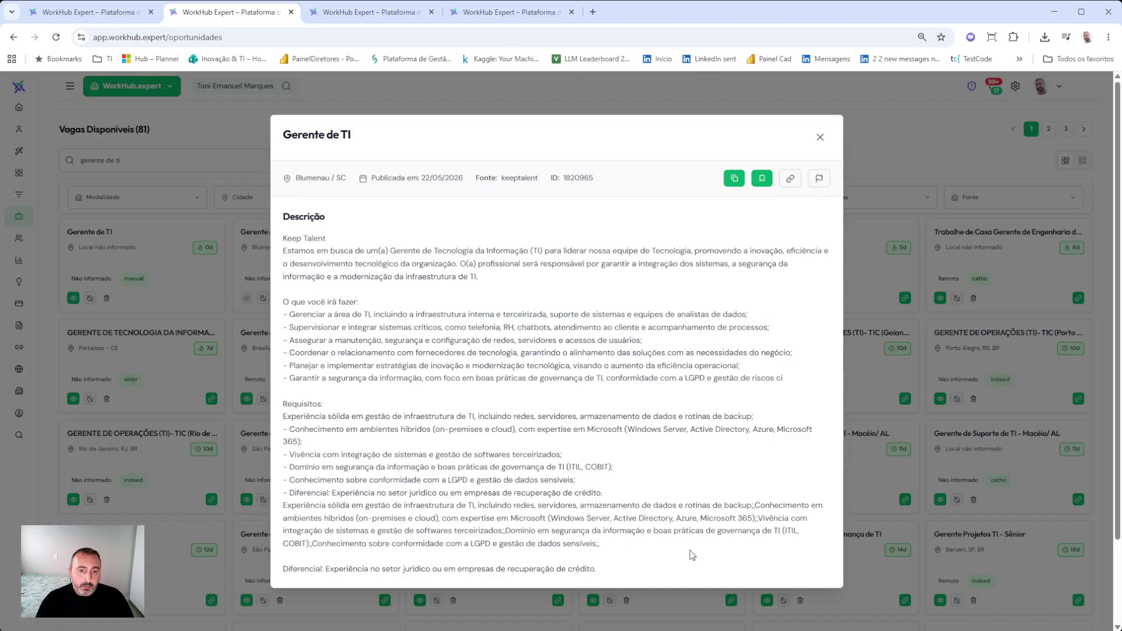
left_click(821, 138)
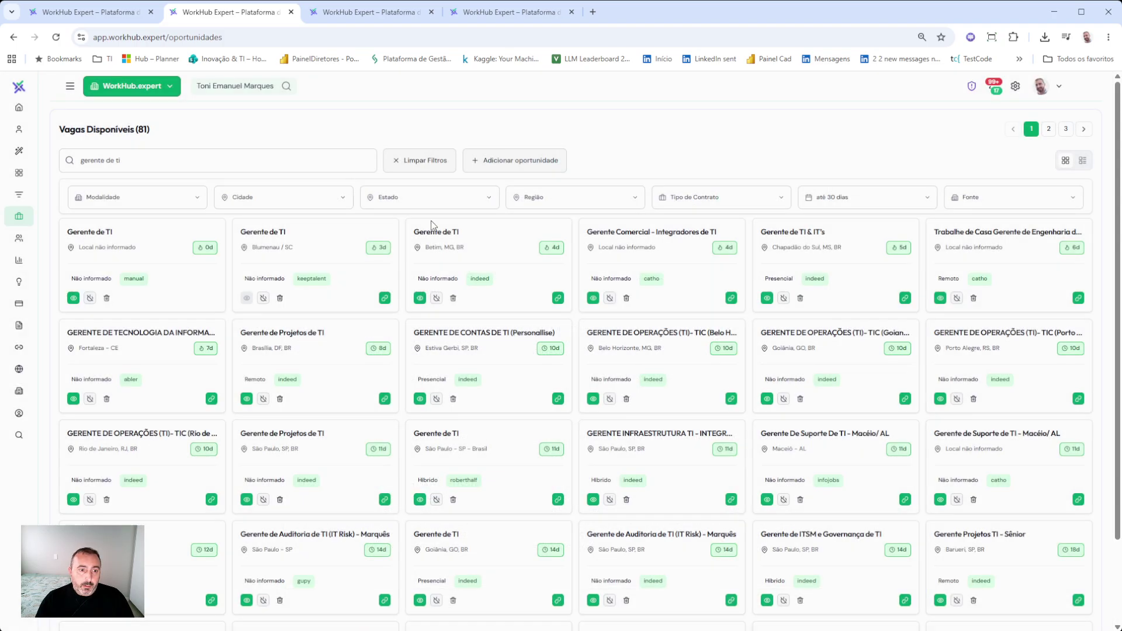
- Save the GERENTE DE TECNOLOGIA DA INFORMAÇÃO (TI) job for the advisee as well
left_click(154, 363)
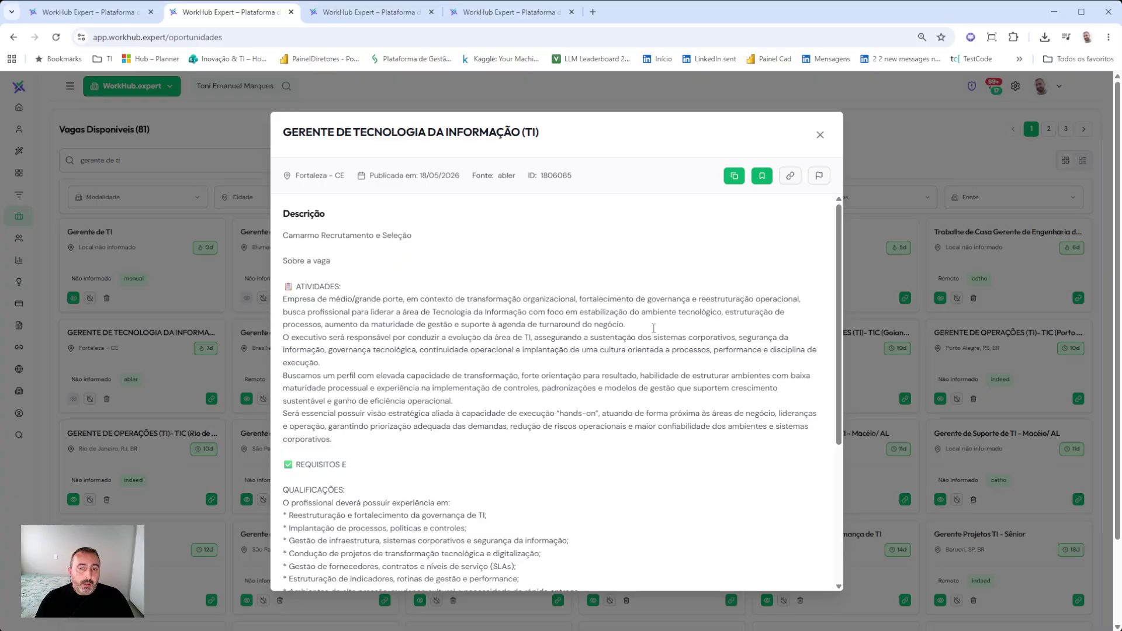
left_click(762, 176)
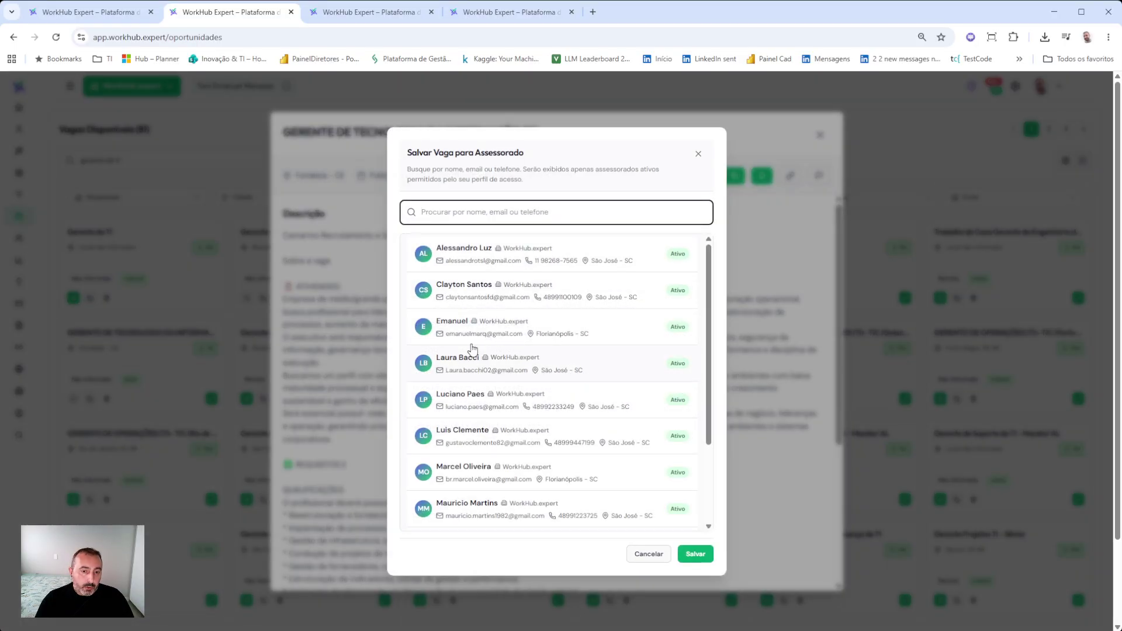
left_click(456, 334)
left_click(699, 555)
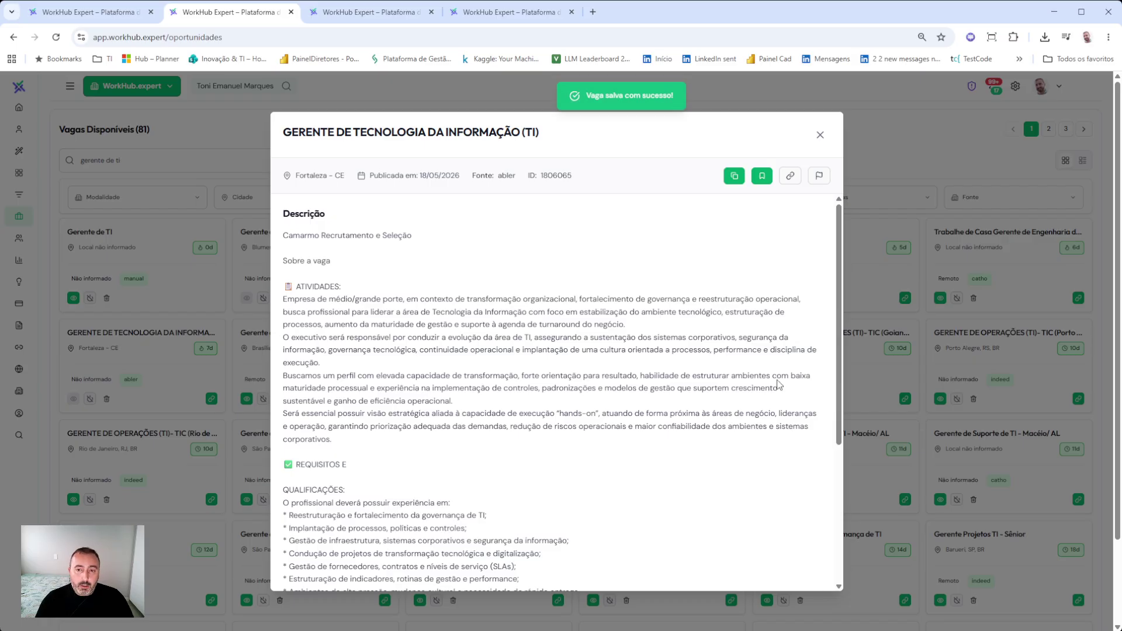
left_click(820, 135)
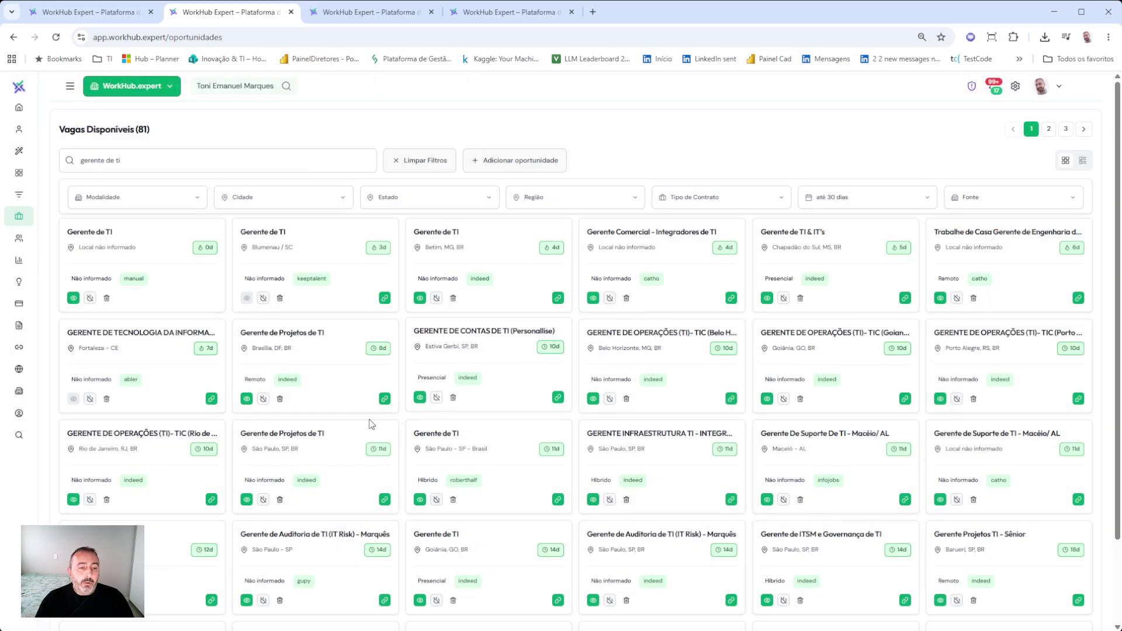
scroll(363, 419, "down", 2)
scroll(363, 419, "up", 2)
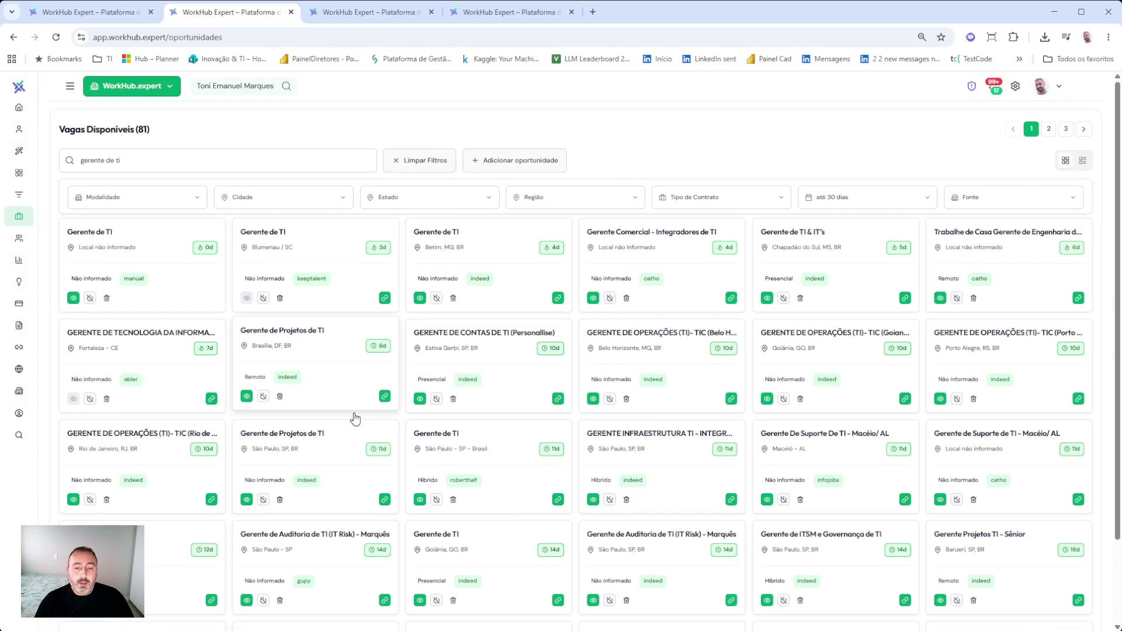
- Clear the search and filter the vacancies to the michaelpage source
left_click(404, 159)
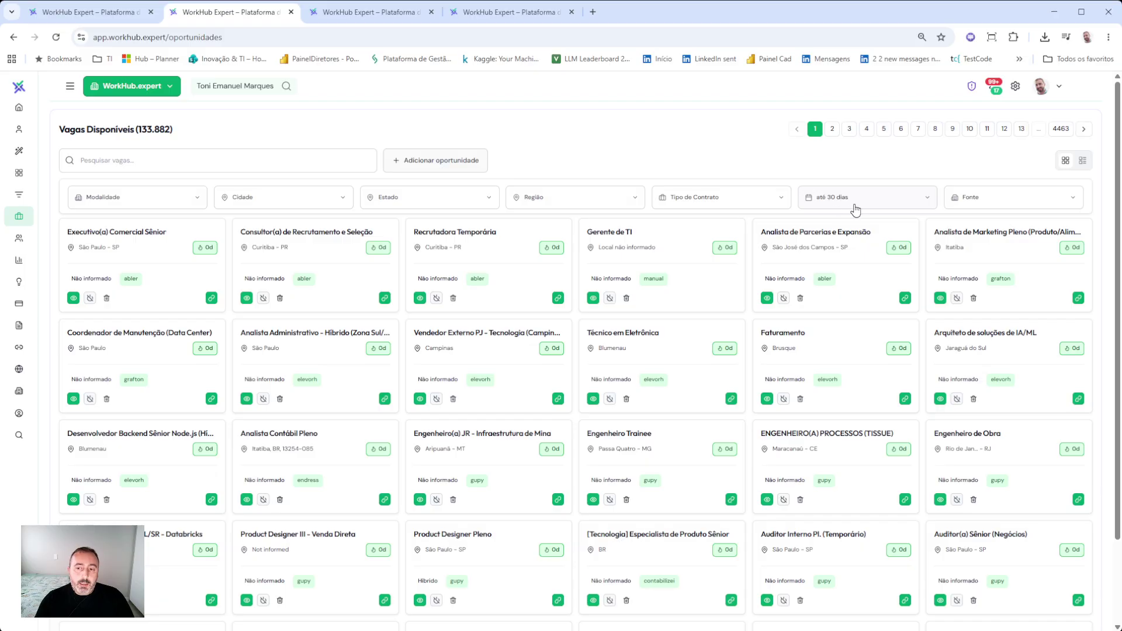
left_click(1010, 199)
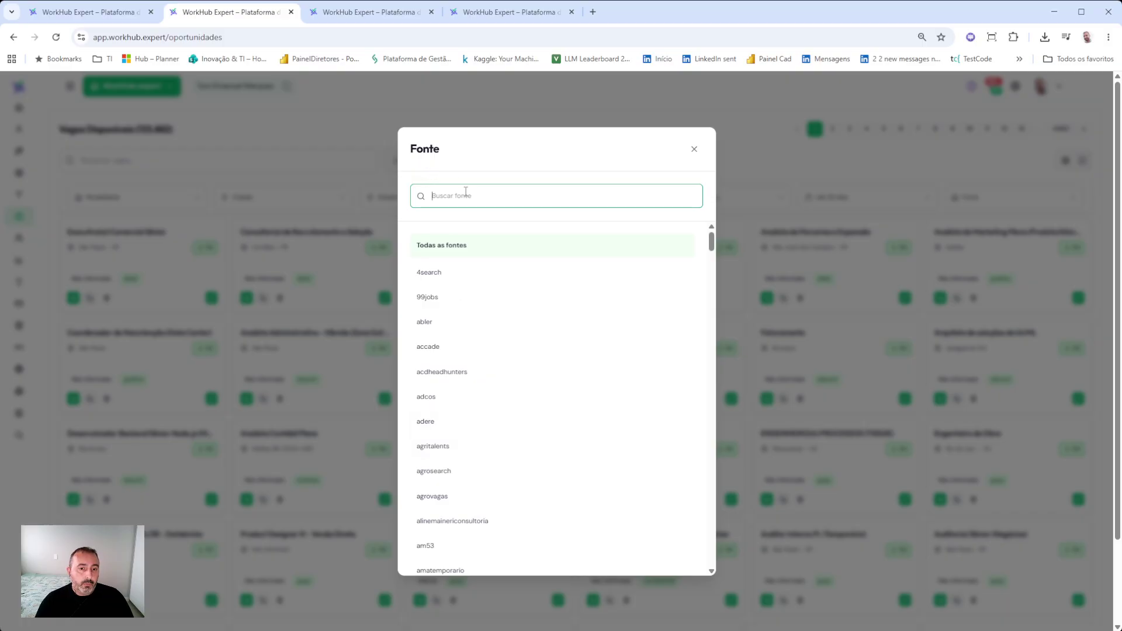
type("mich")
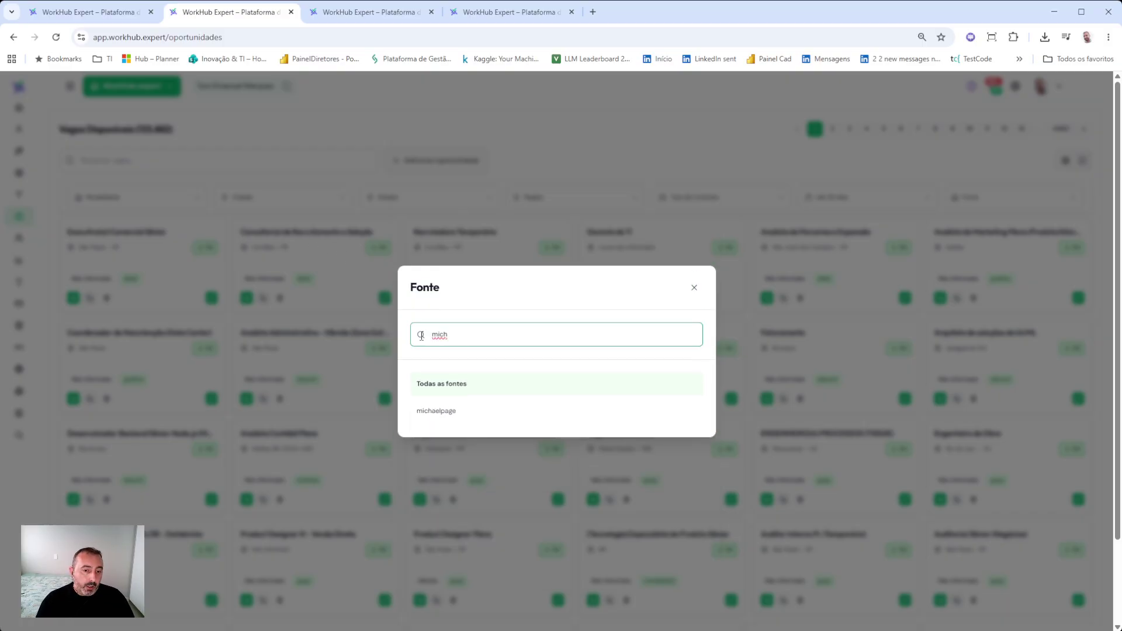
left_click(444, 411)
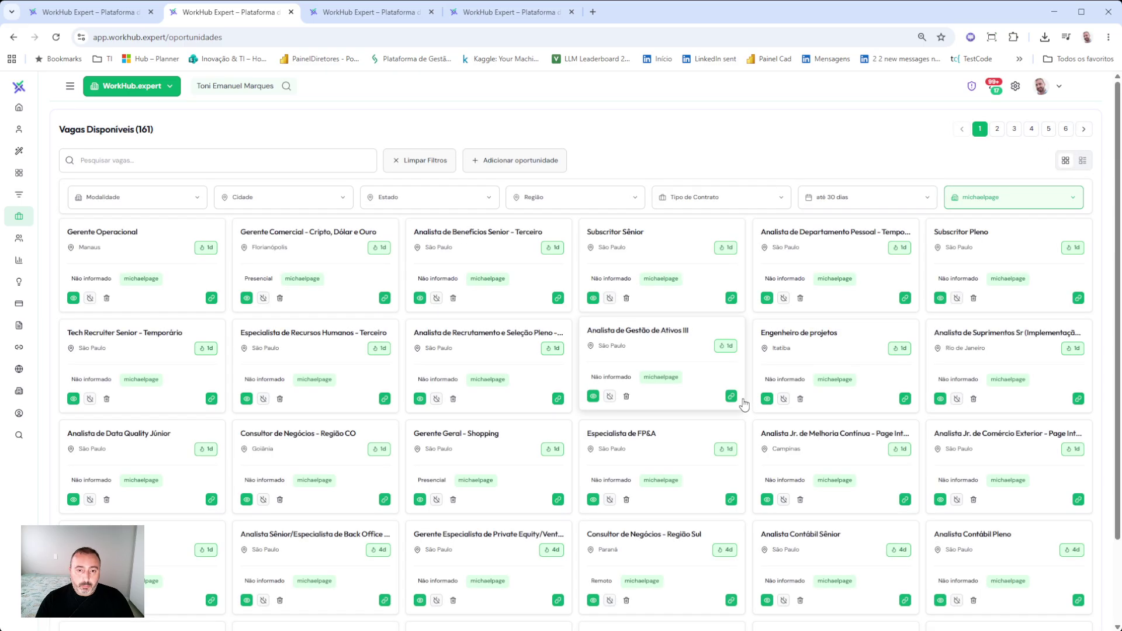
scroll(743, 404, "down", 2)
scroll(748, 392, "up", 2)
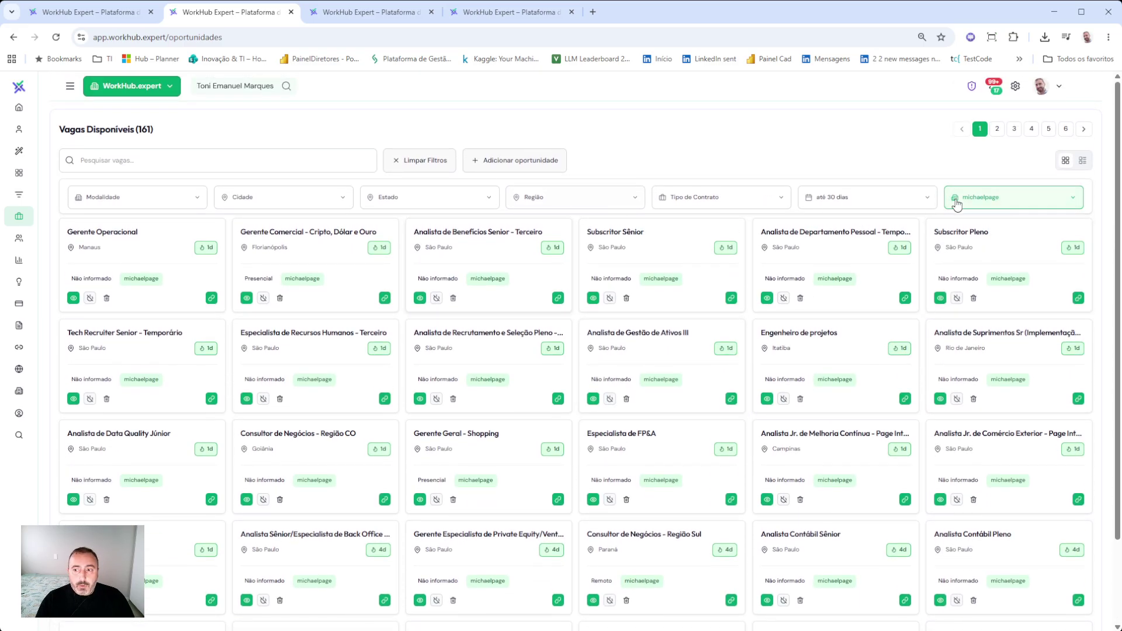
- Switch the Fonte filter to cimed, leaving 20 vacancies listed
left_click(981, 202)
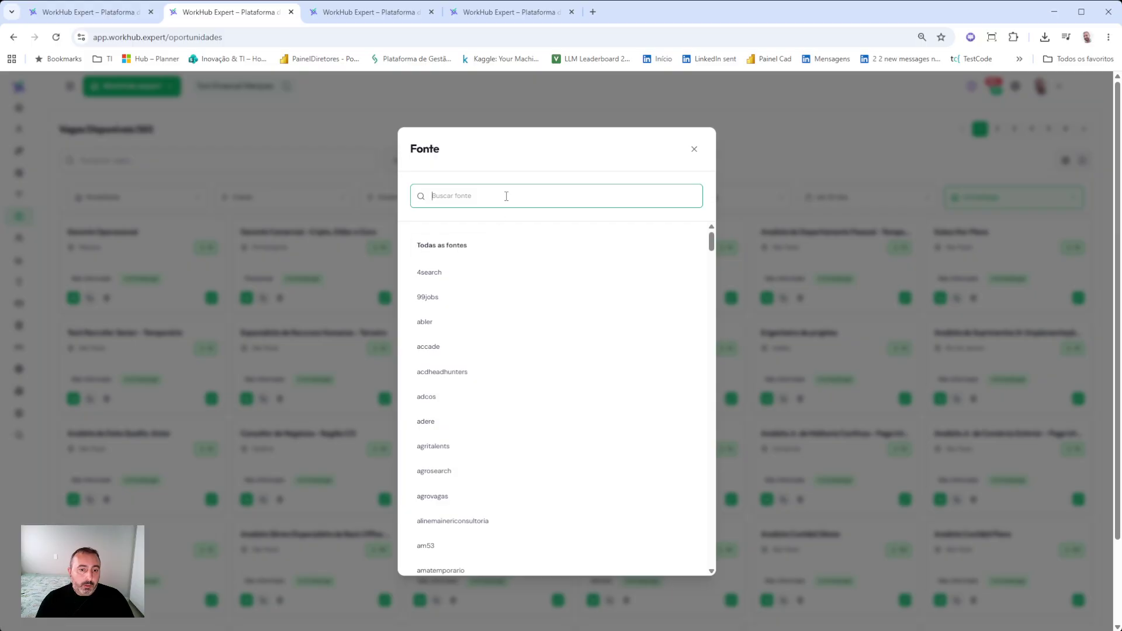
type("cimed")
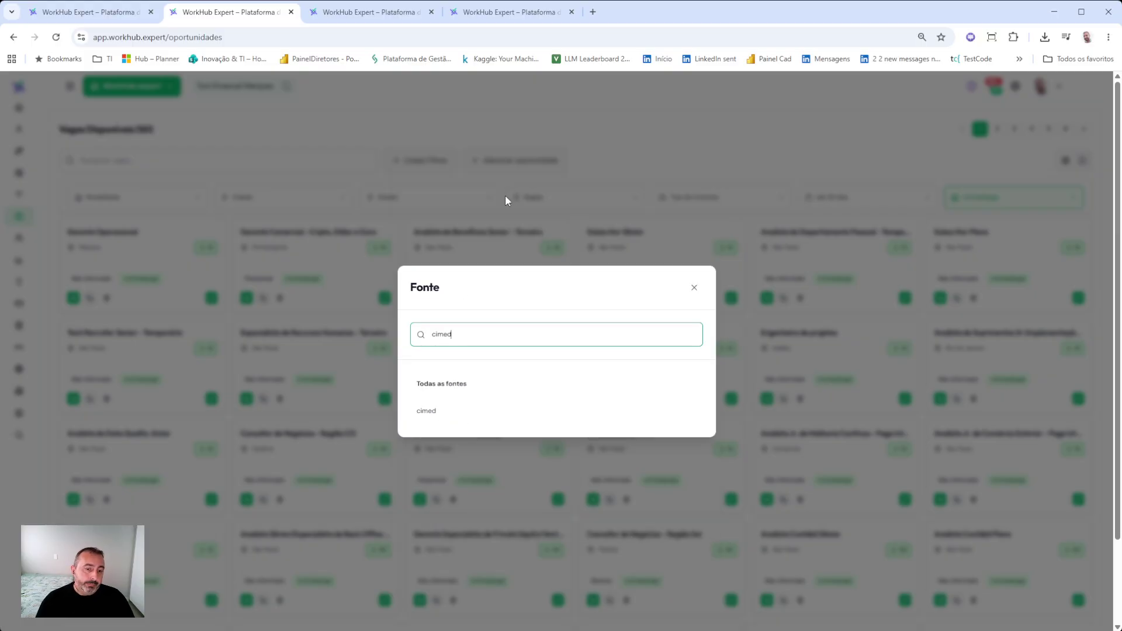
left_click(476, 426)
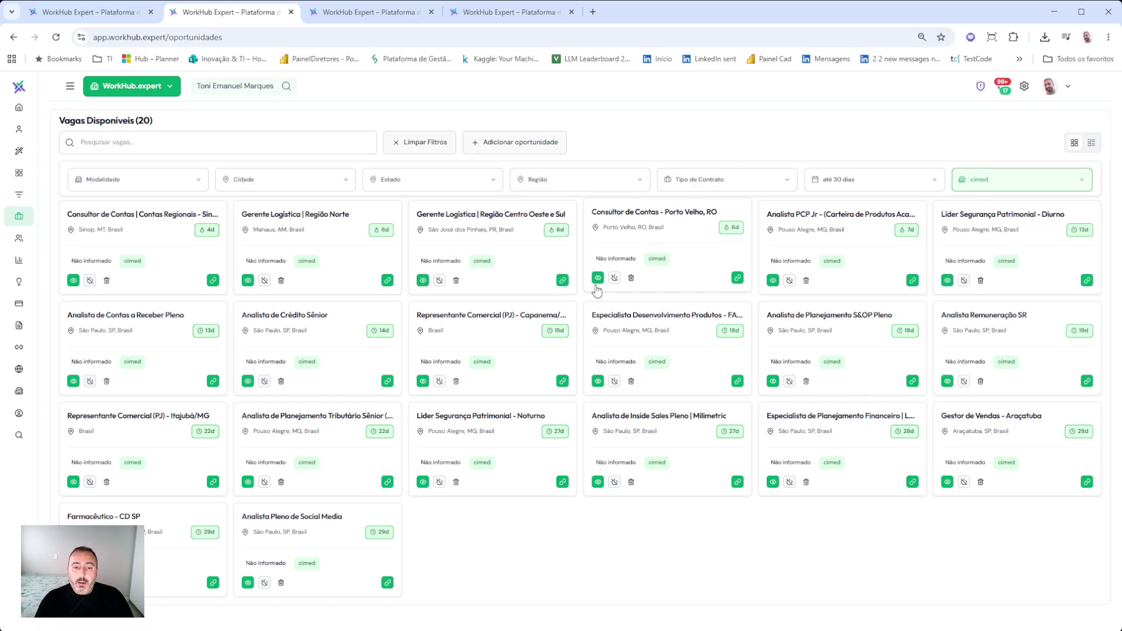
left_click(988, 182)
- Filter the vacancy listing to the contabilizei source by searching 'conta'
left_click(474, 190)
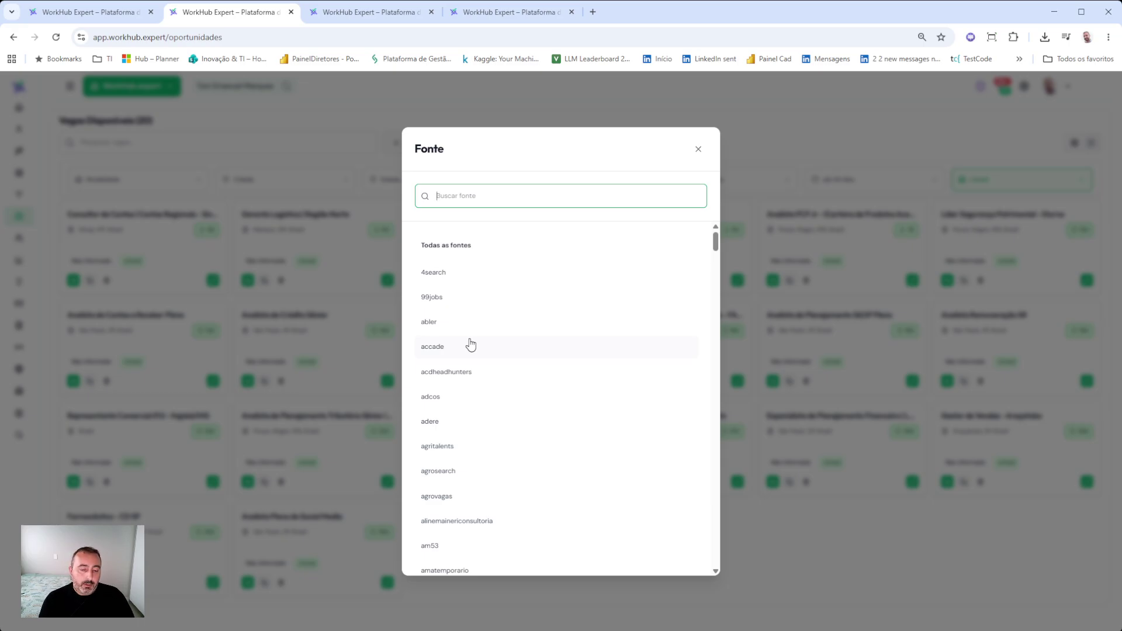
type("conta")
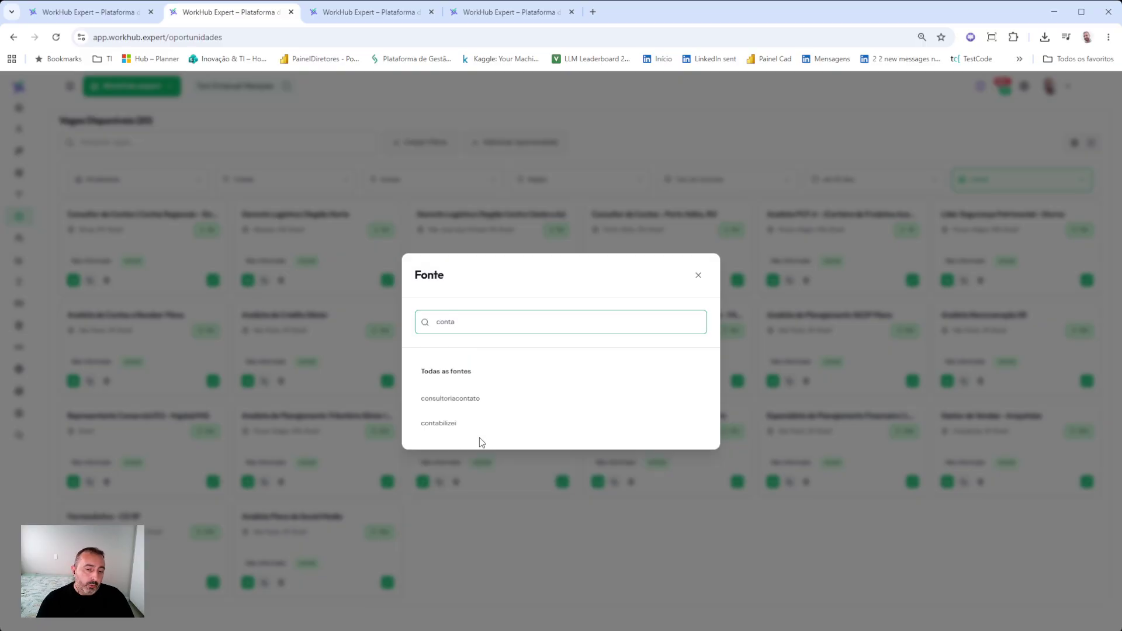
left_click(464, 425)
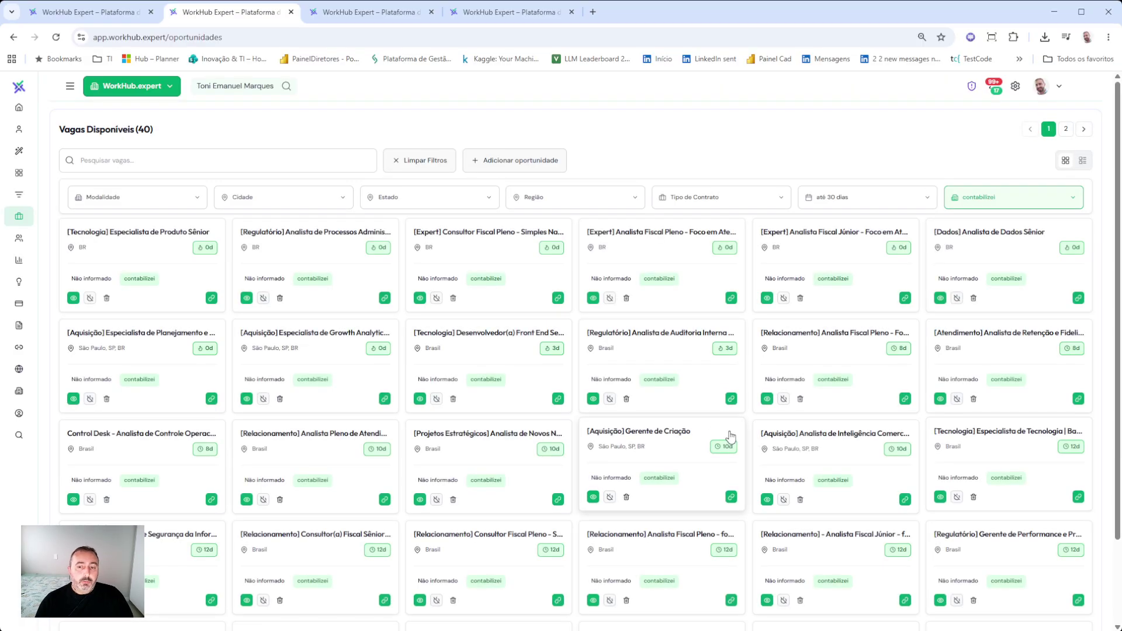
scroll(774, 367, "down", 2)
scroll(941, 175, "up", 2)
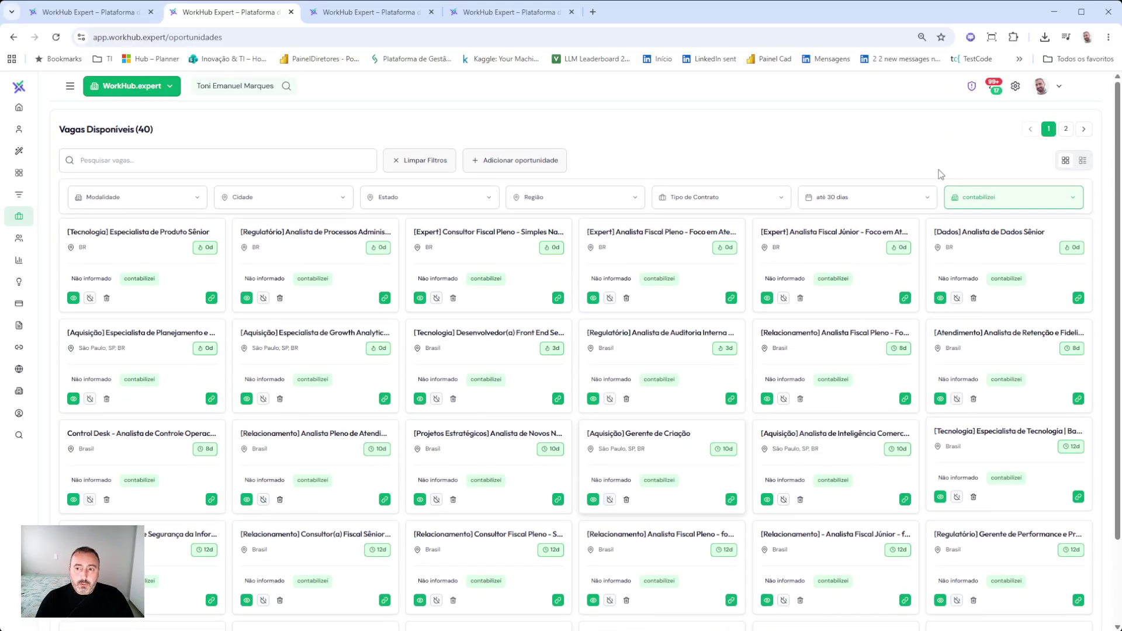
- Change the publication date filter from 'até 30 dias' to 'Todas', showing 77 openings
left_click(865, 206)
left_click(491, 448)
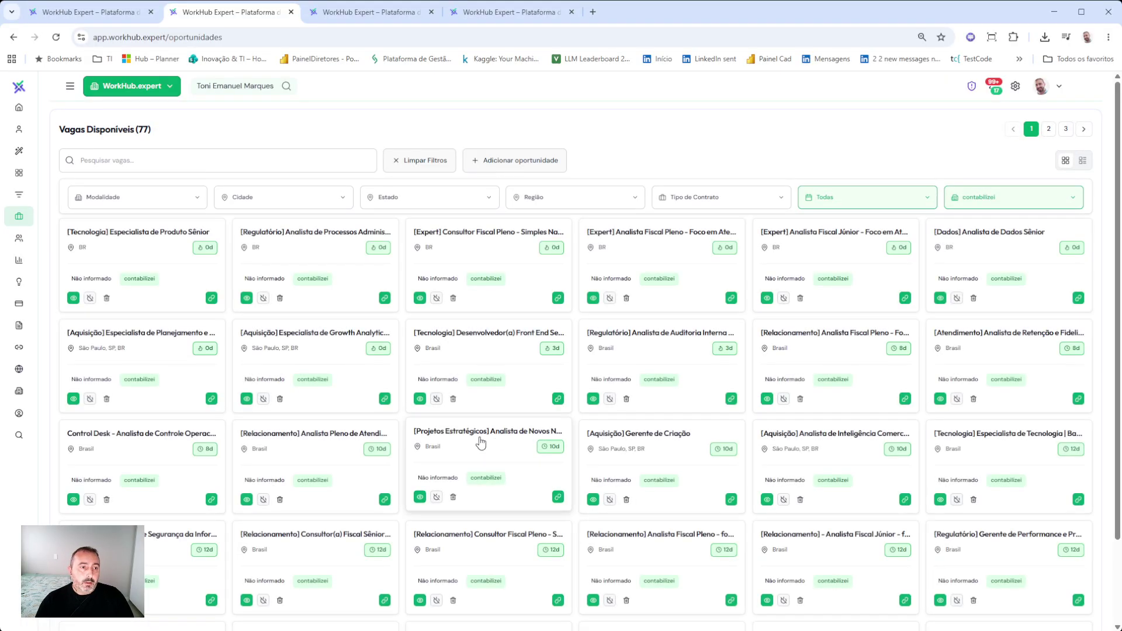
scroll(809, 368, "down", 2)
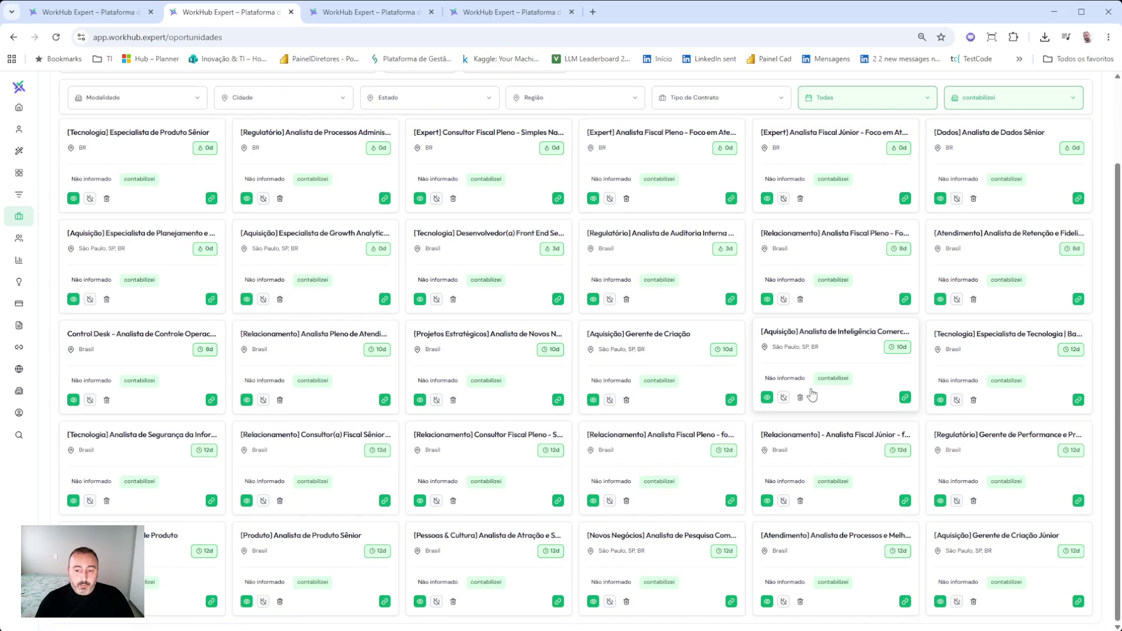
scroll(817, 405, "up", 2)
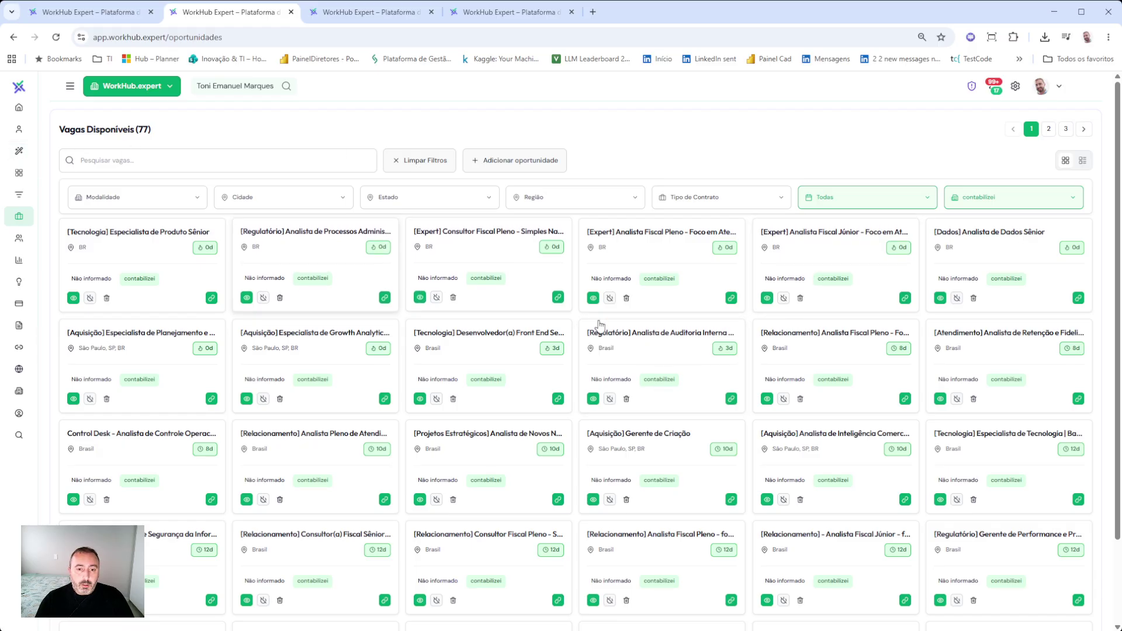
- Open the Front End Senior job, cancel the Salvar Vaga dialog, and return to Match Maker
left_click(507, 350)
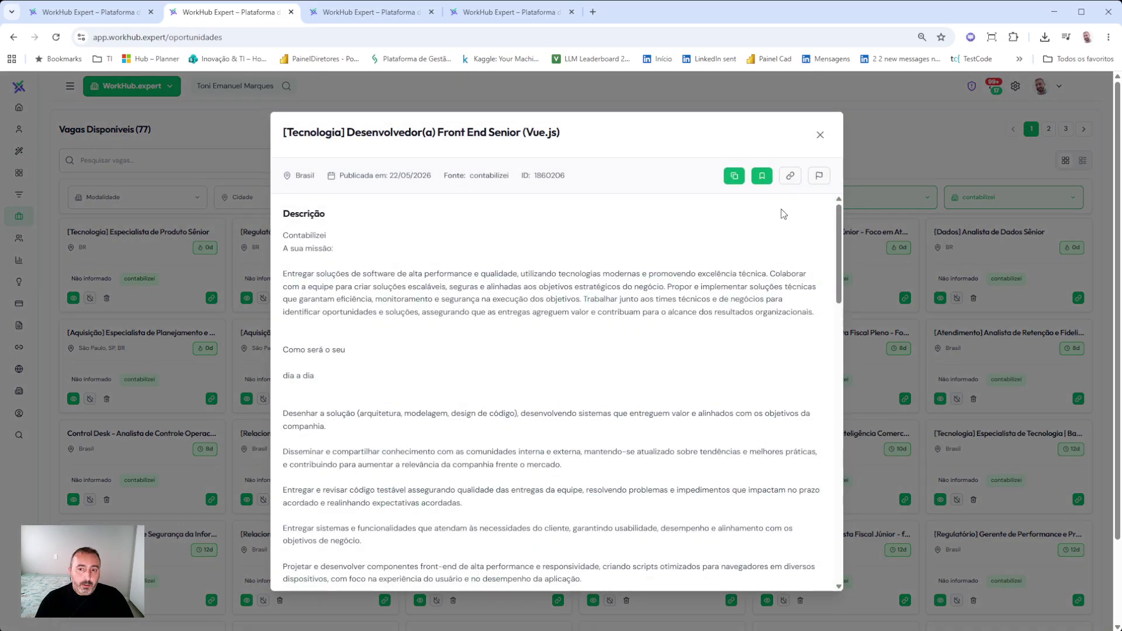
left_click(762, 178)
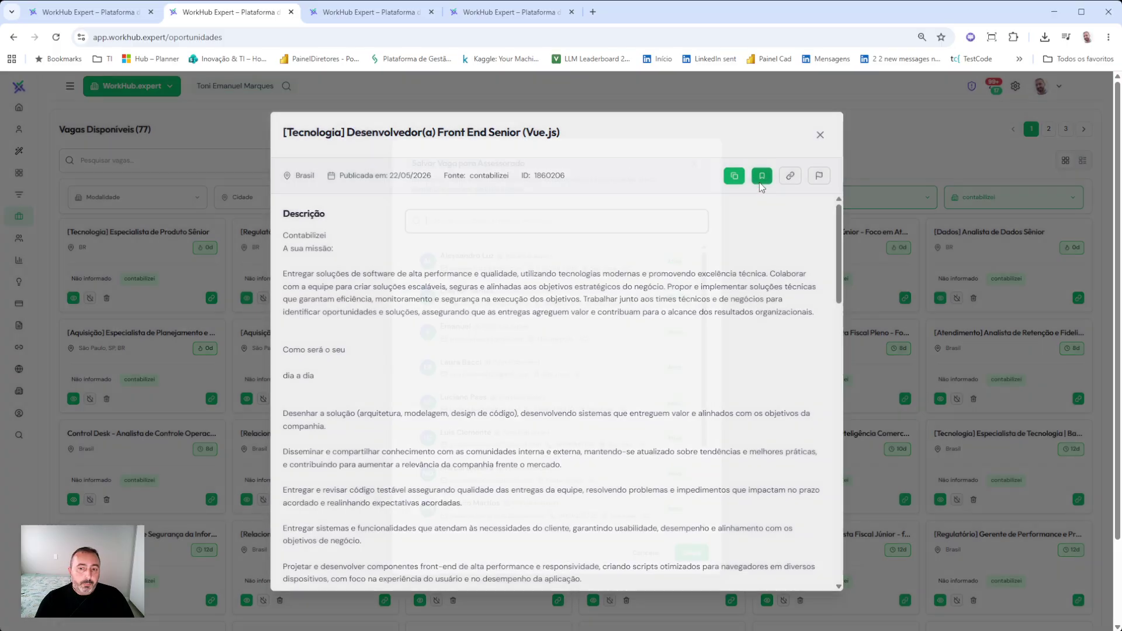
scroll(513, 403, "down", 3)
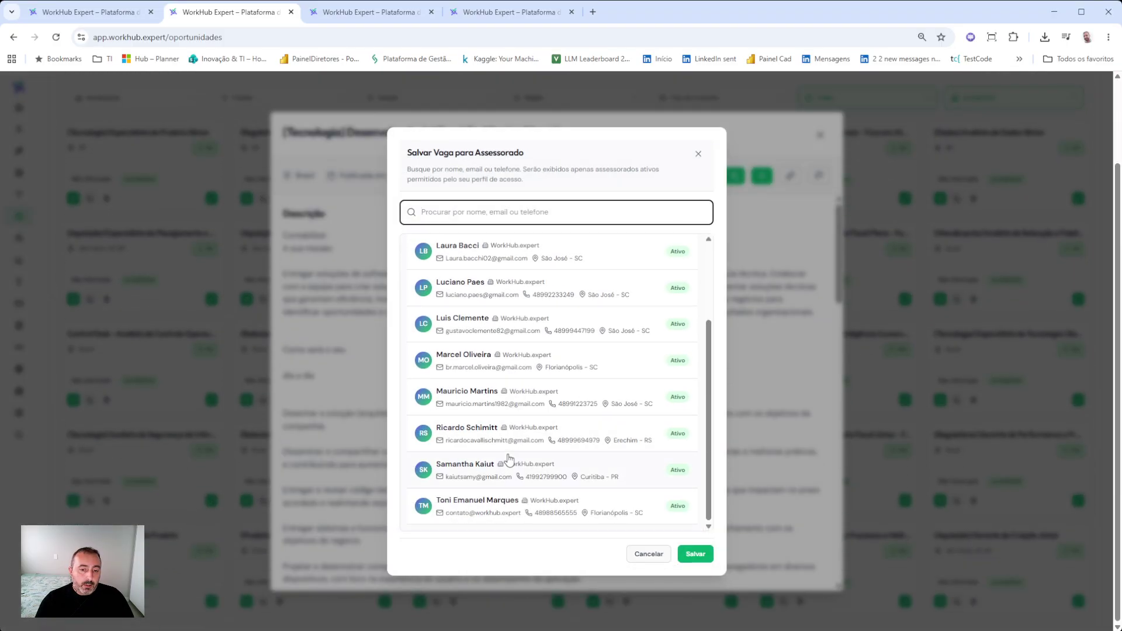
scroll(509, 461, "up", 3)
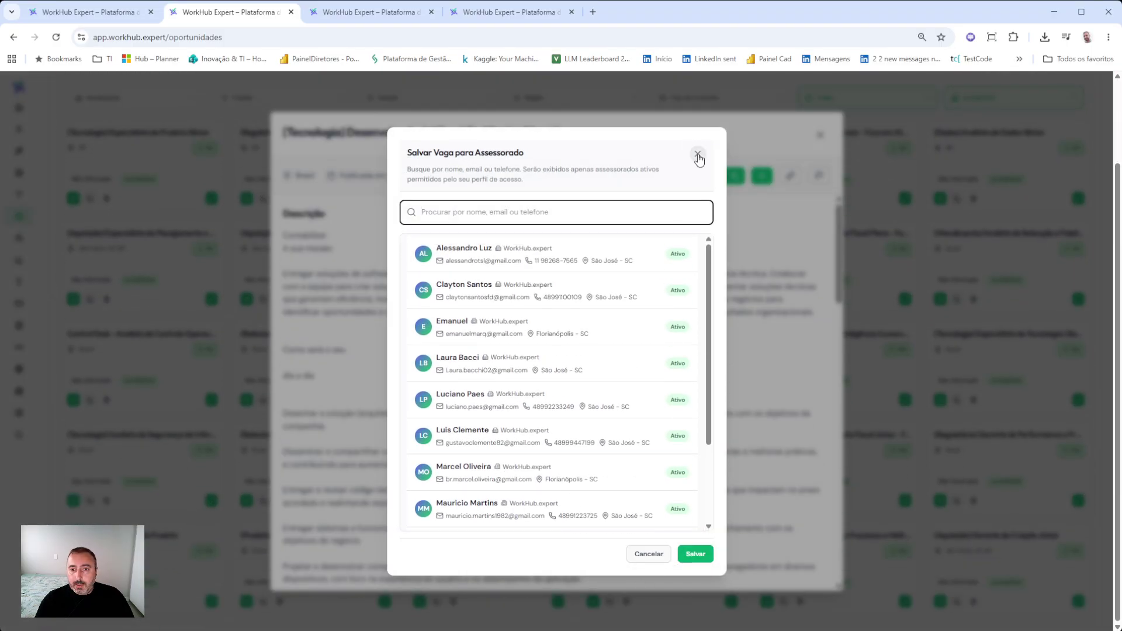
left_click(650, 557)
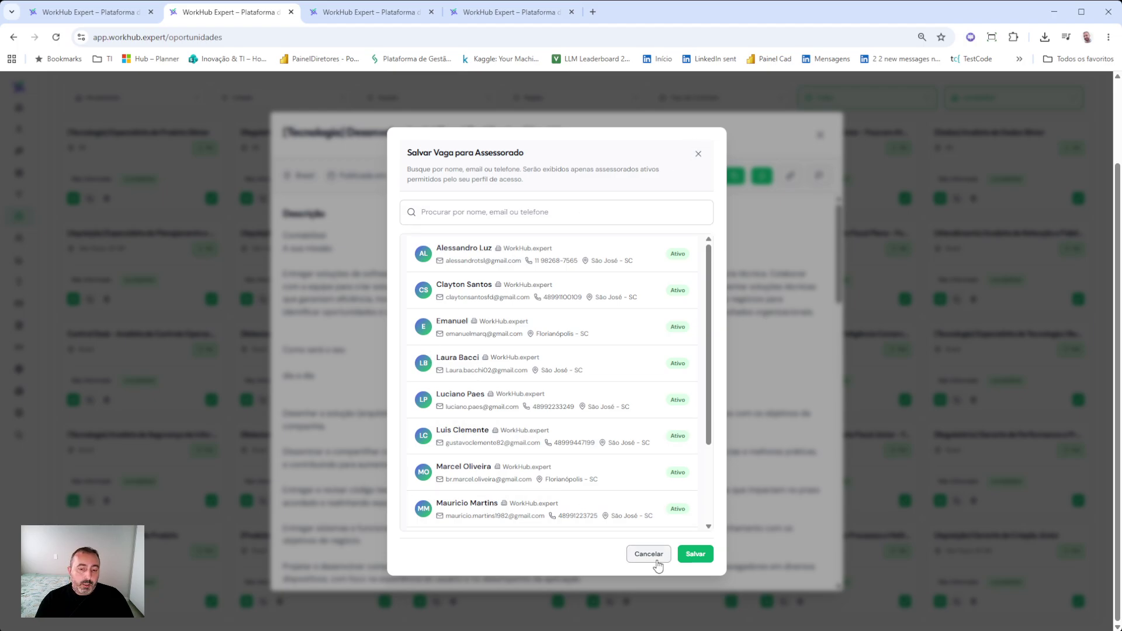
left_click(821, 135)
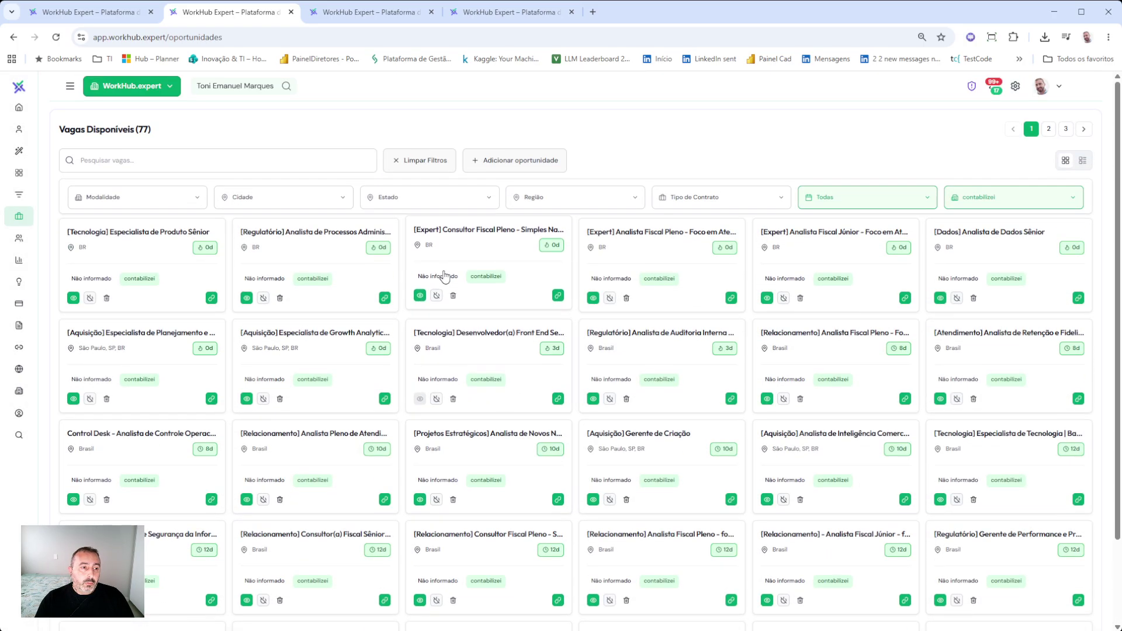
left_click(19, 153)
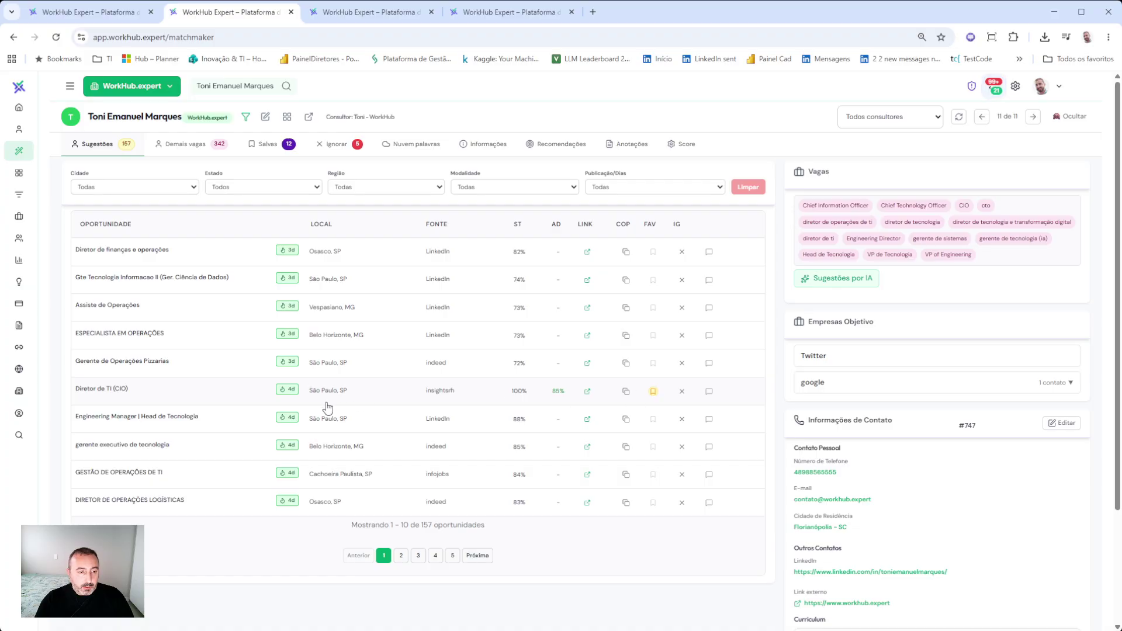
- Forward the Diretor de TI (CIO) job to the selected assessorado via Encaminhar
left_click(235, 397)
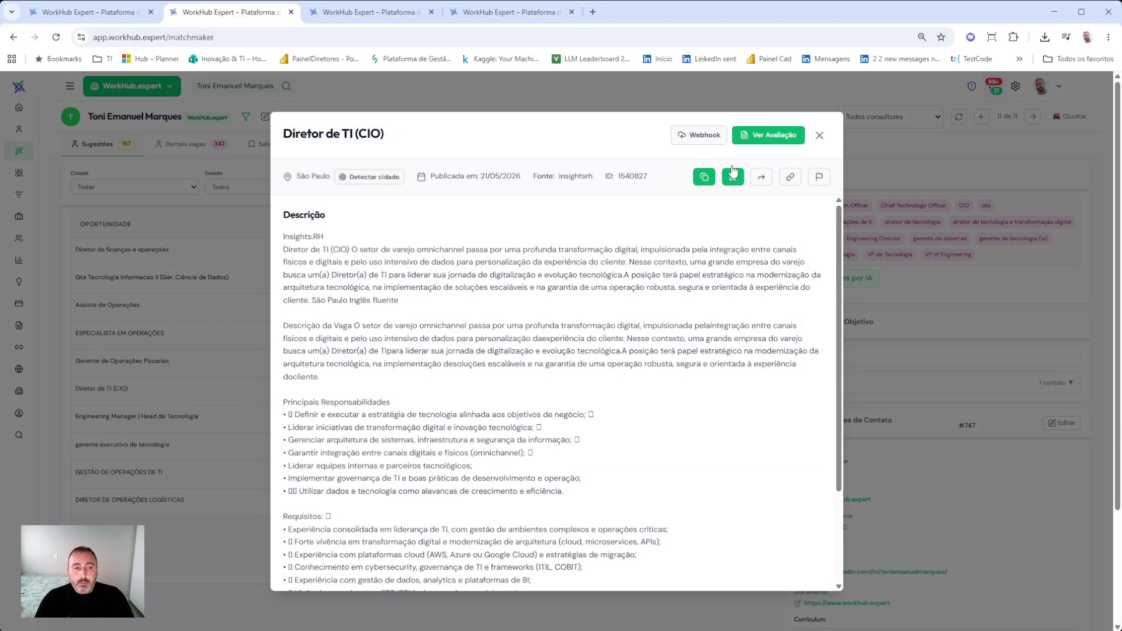
left_click(819, 135)
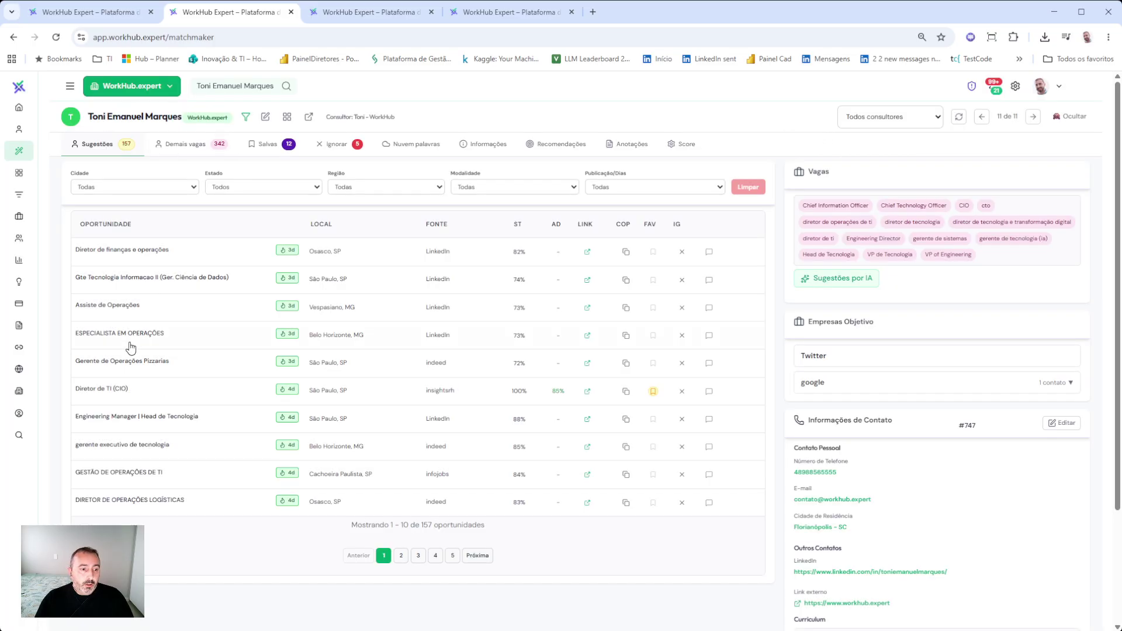
left_click(124, 390)
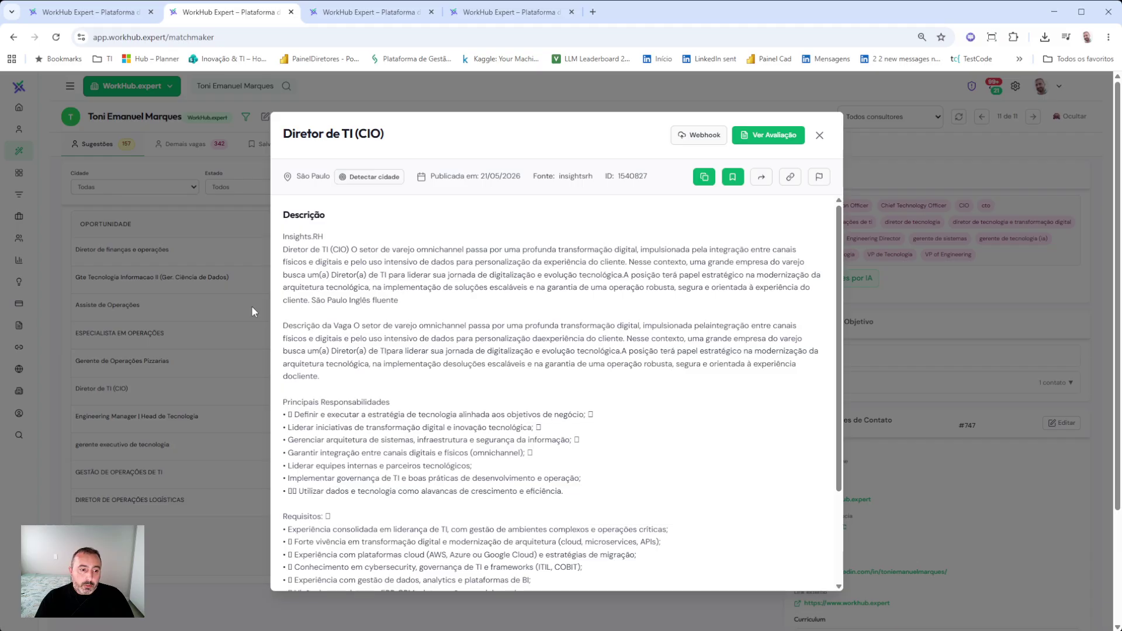
left_click(760, 180)
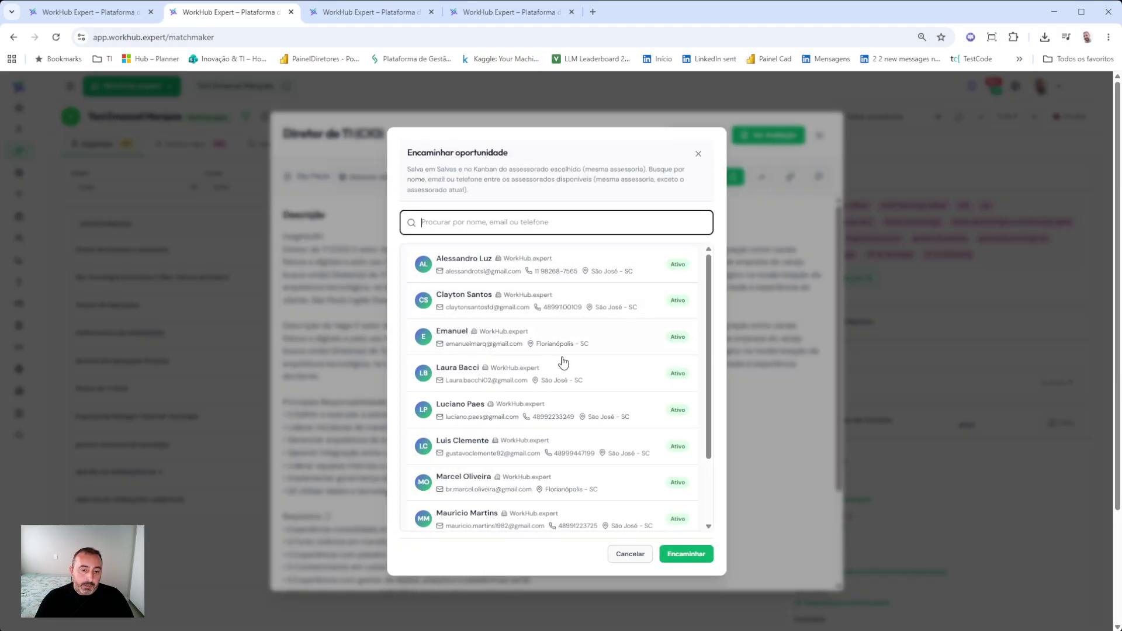
scroll(564, 359, "down", 3)
scroll(544, 424, "up", 3)
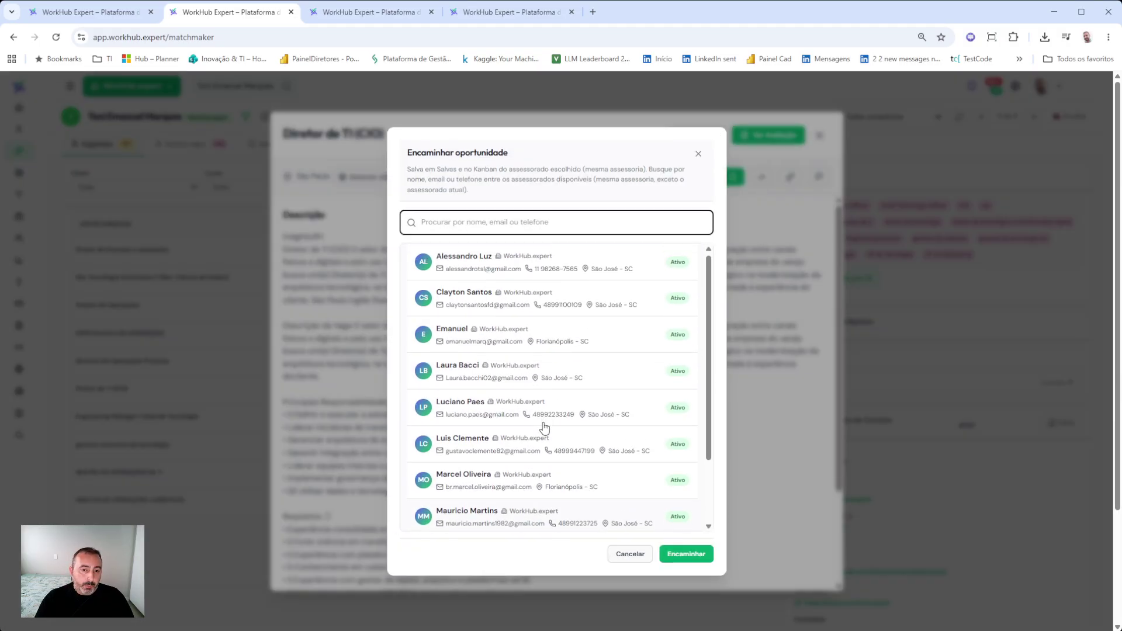
left_click(443, 343)
left_click(686, 554)
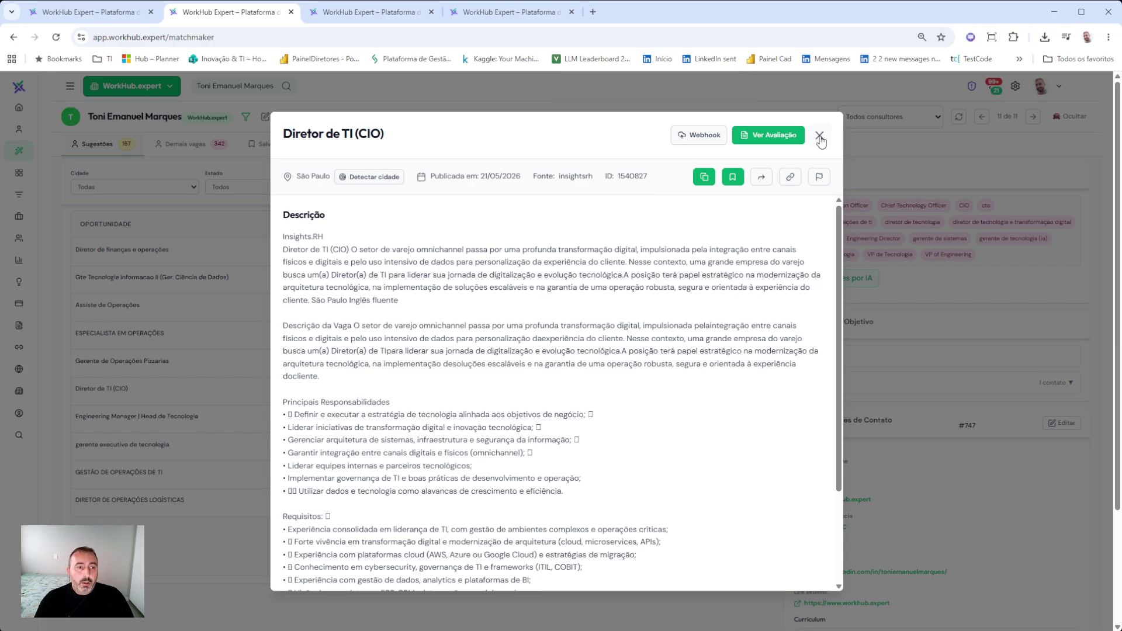
left_click(820, 137)
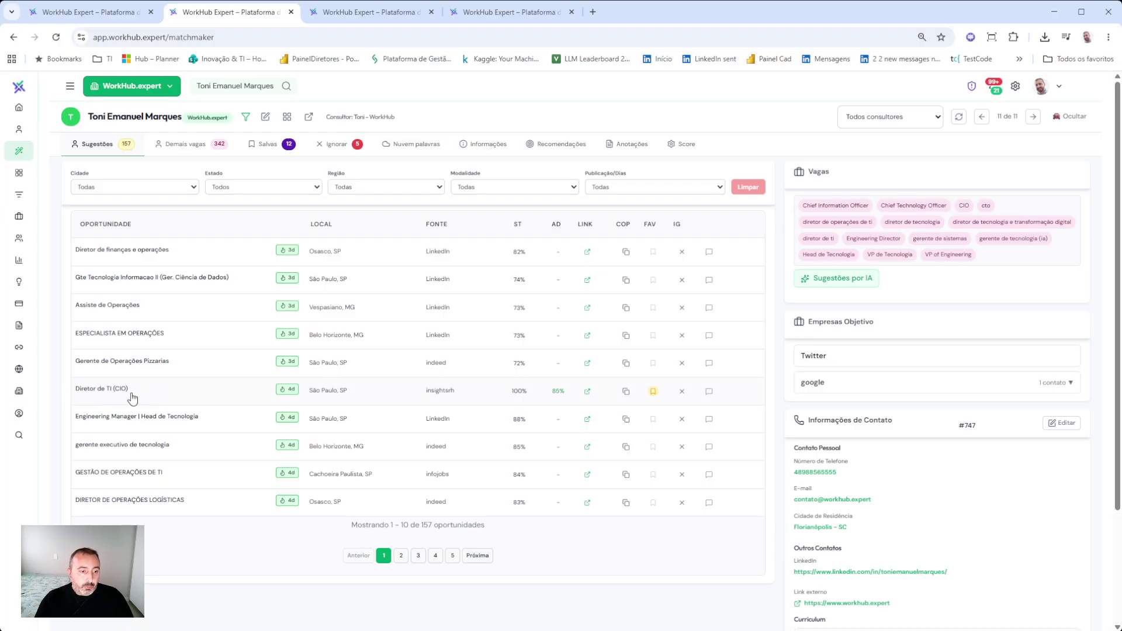
- Switch to the receiving assessorado, check their 9 Salvas jobs, then return to Sugestões
left_click(234, 88)
scroll(529, 389, "down", 3)
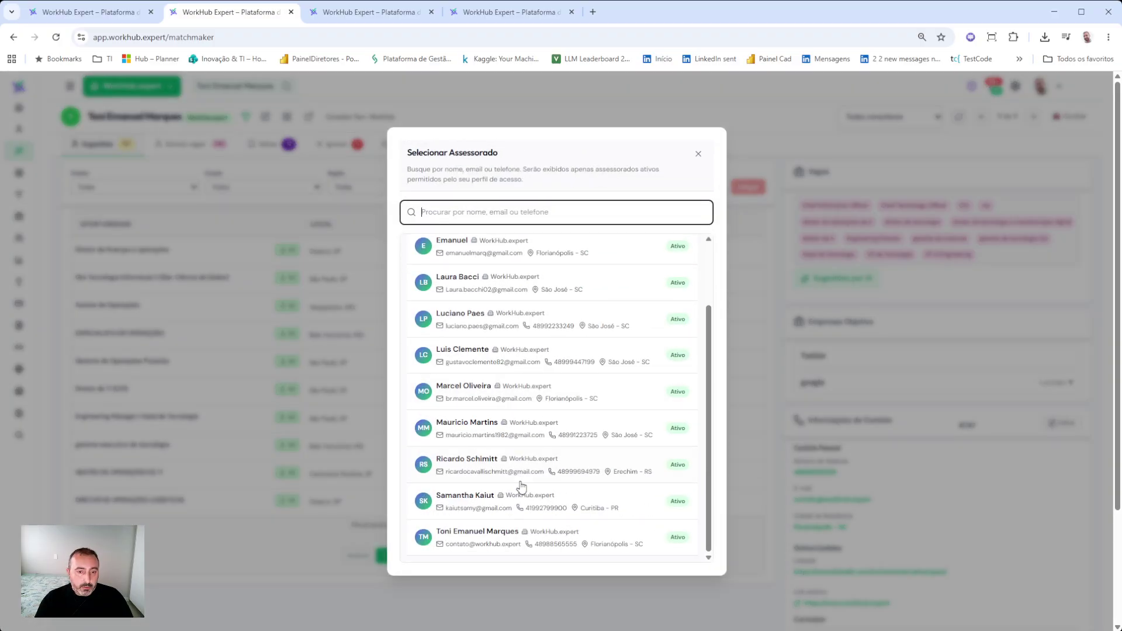
scroll(490, 386, "up", 3)
left_click(483, 335)
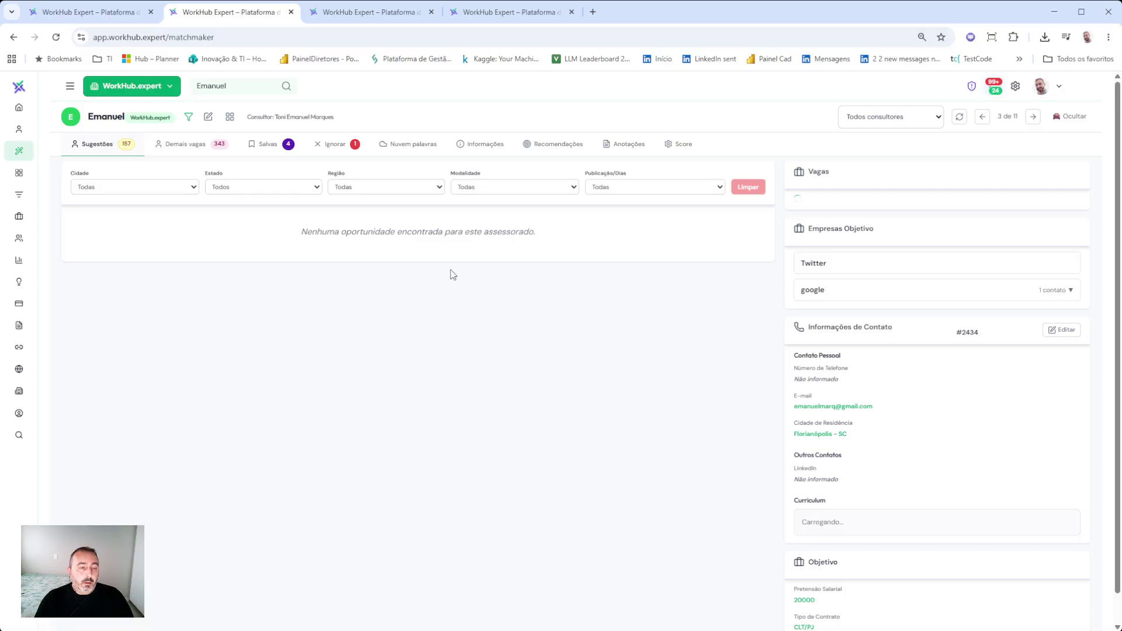
left_click(262, 148)
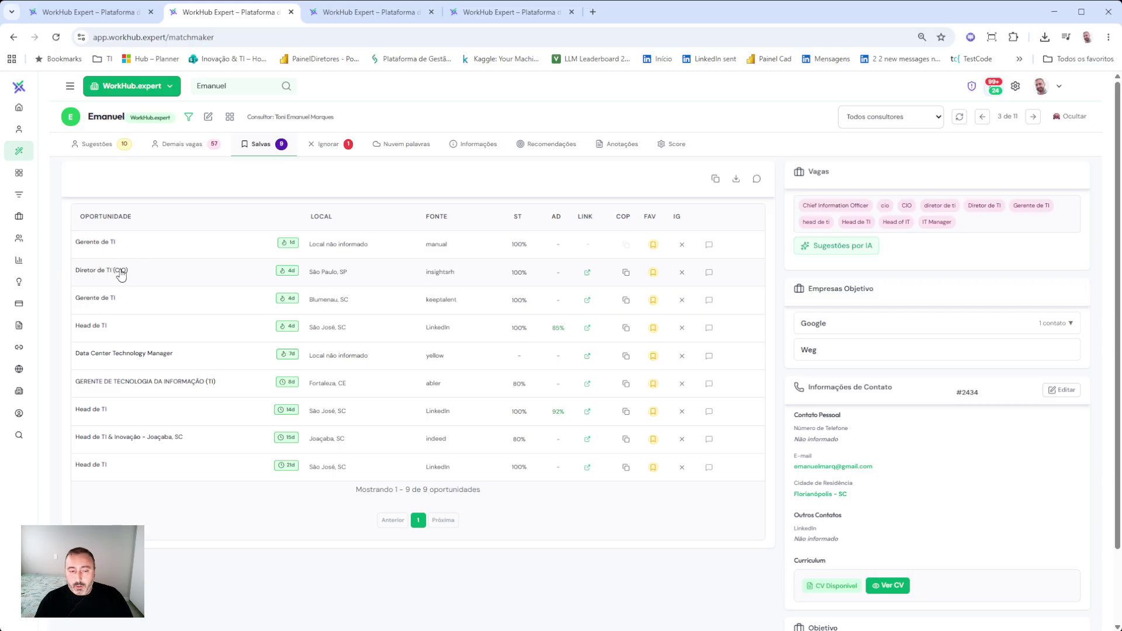
left_click(100, 151)
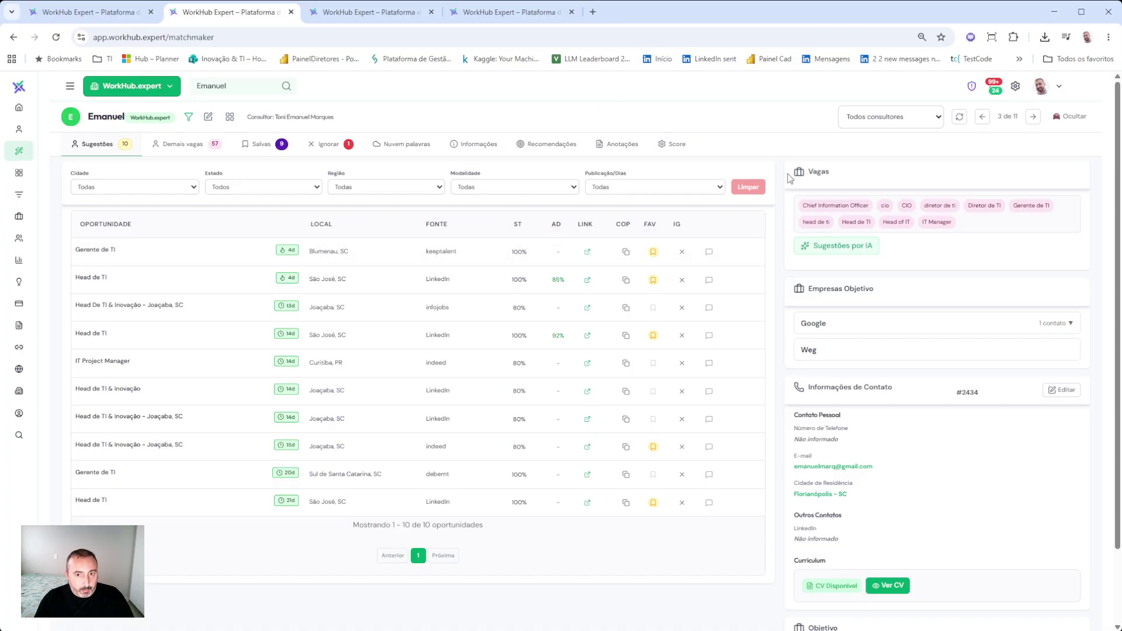